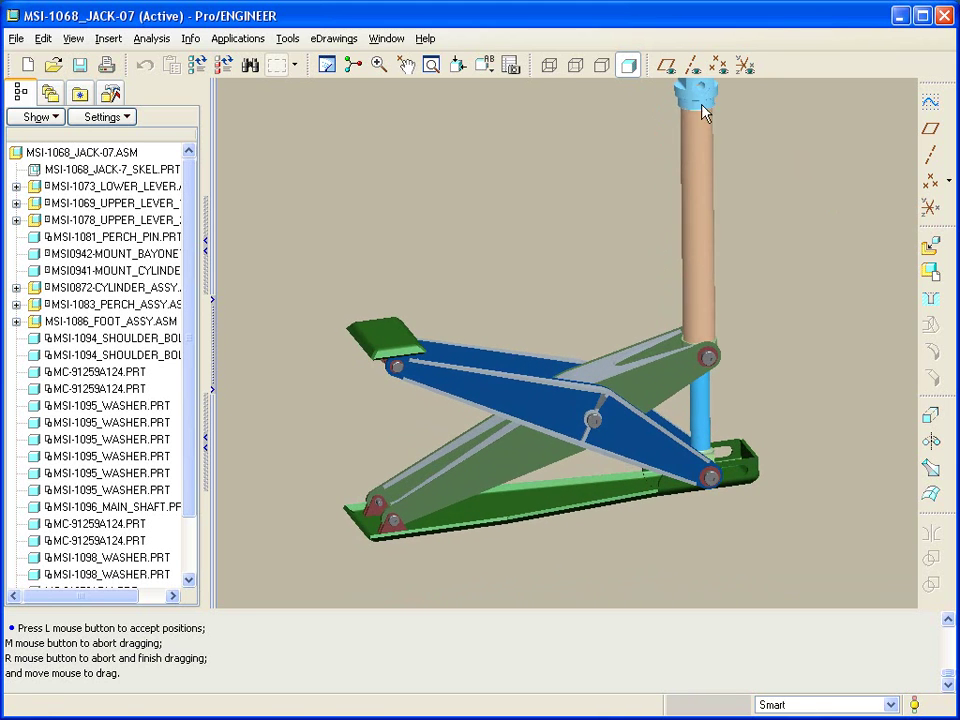
- Drag the jack's upper lever through several poses, finally setting it down nearly flat
left_click(408, 66)
left_click(461, 378)
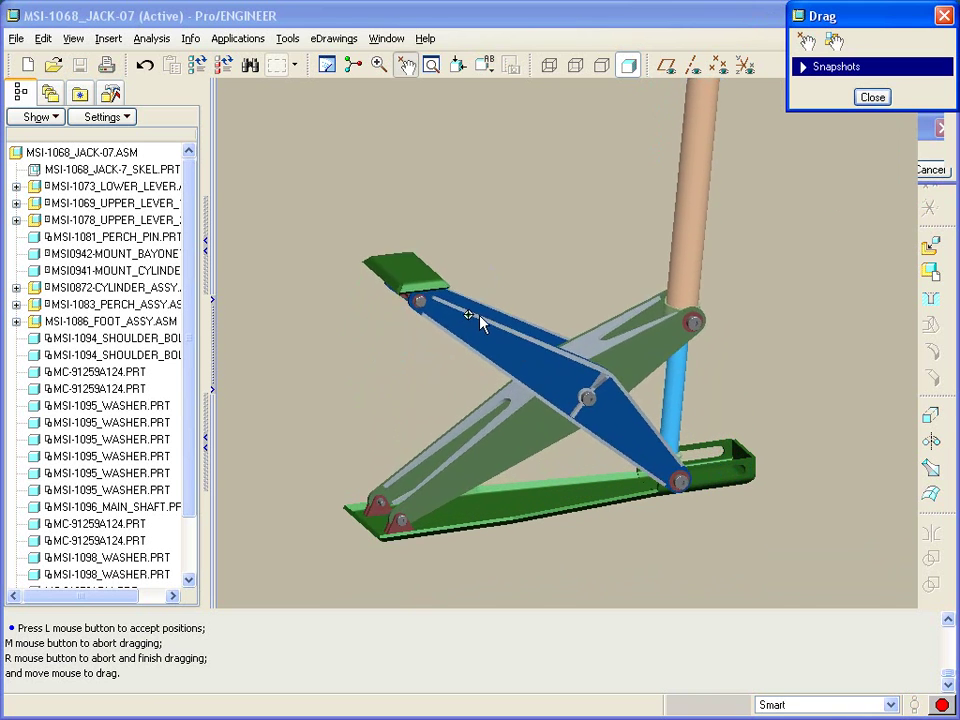
left_click(470, 348)
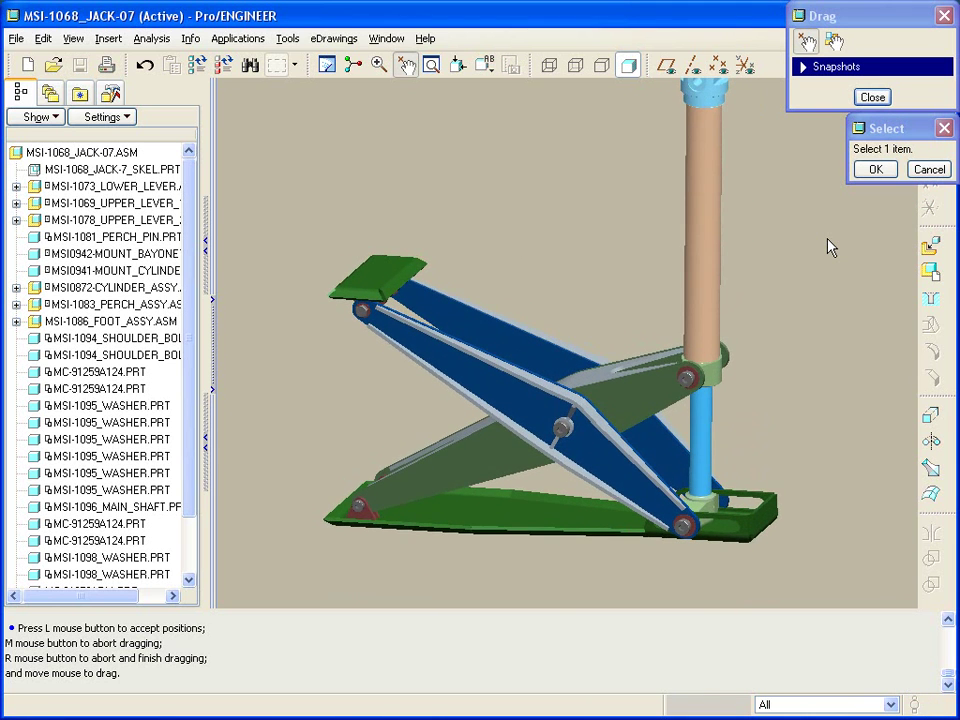
left_click(418, 328)
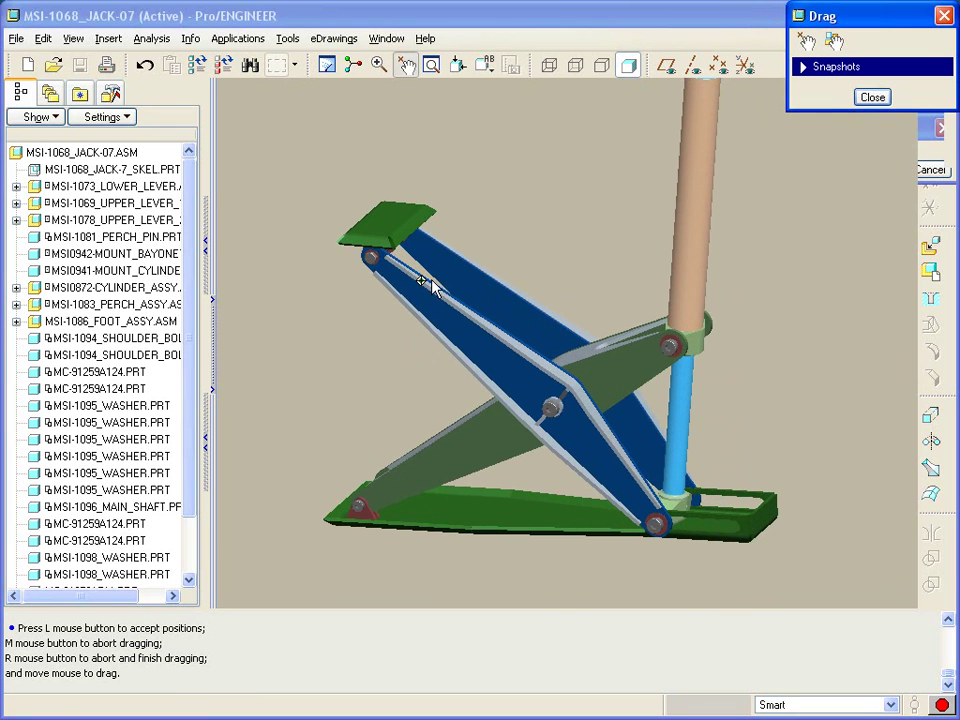
middle_click(437, 268)
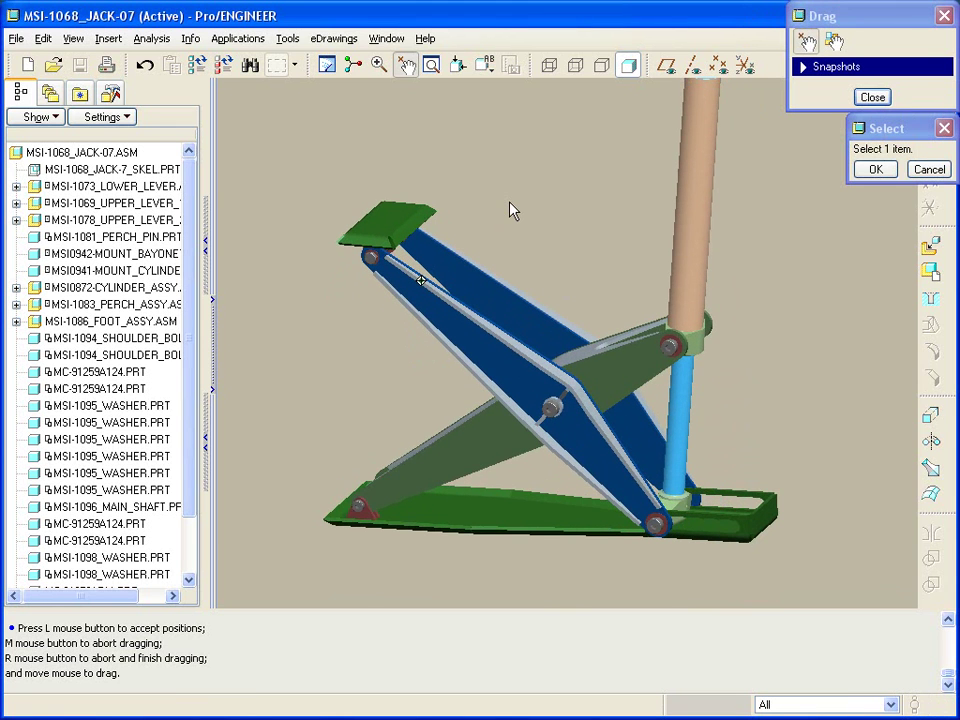
left_click(420, 289)
left_click(407, 457)
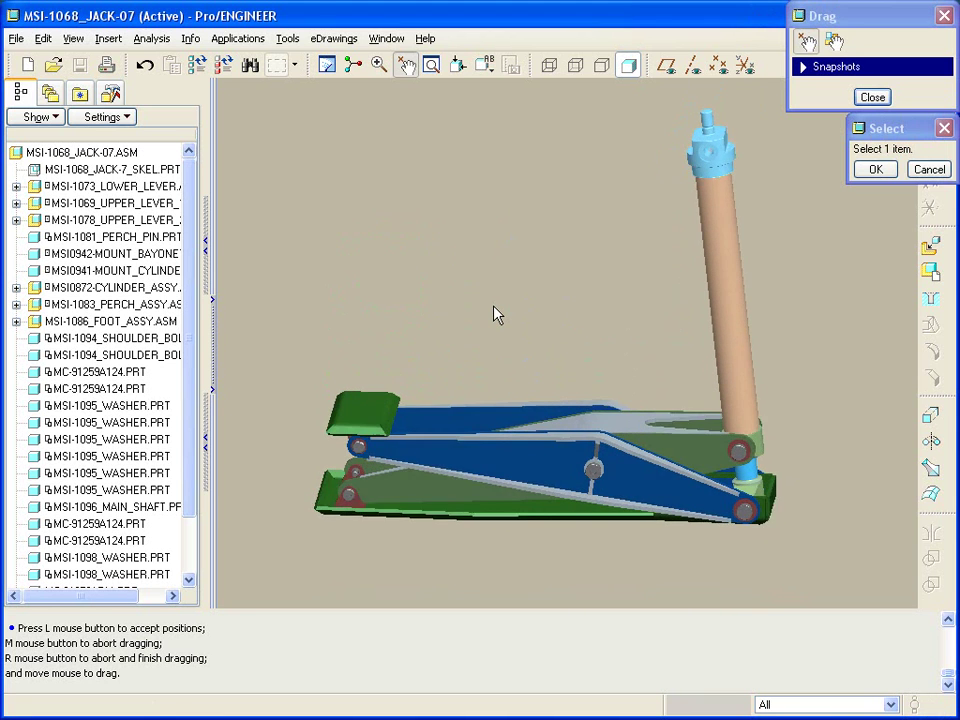
- Close the jack assembly window and create a new assembly, ASM0001
left_click(386, 38)
left_click(392, 94)
left_click(27, 64)
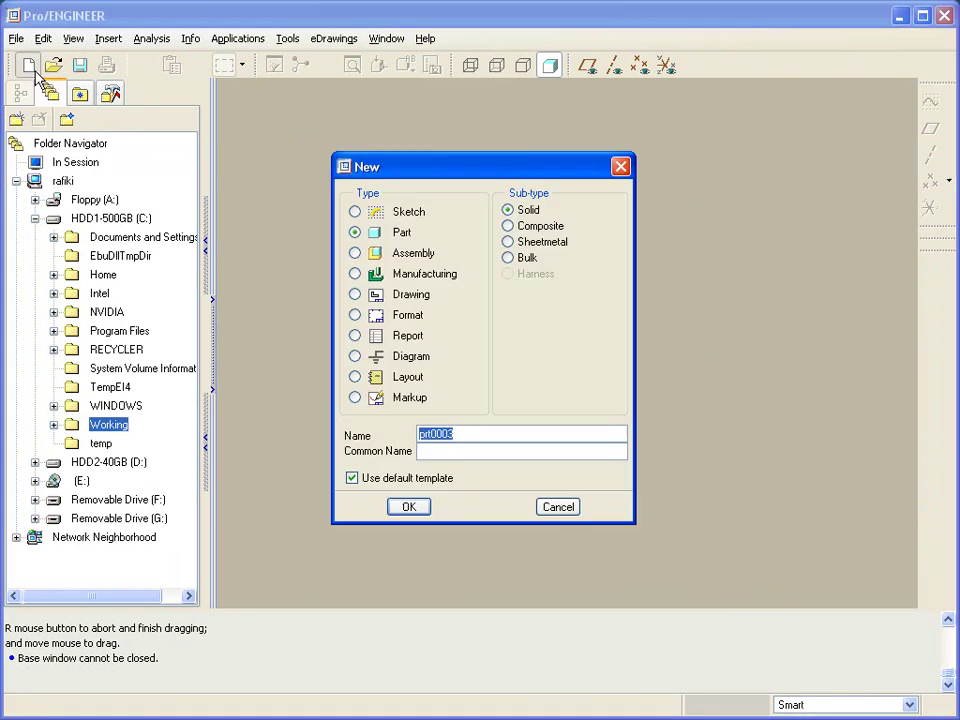
left_click(389, 258)
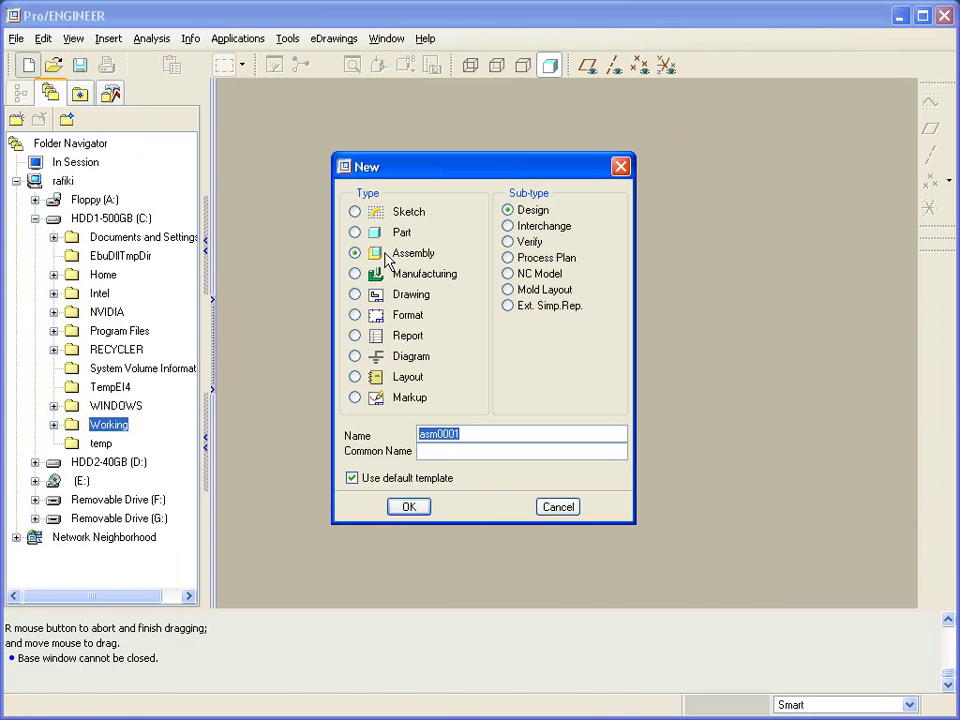
left_click(409, 508)
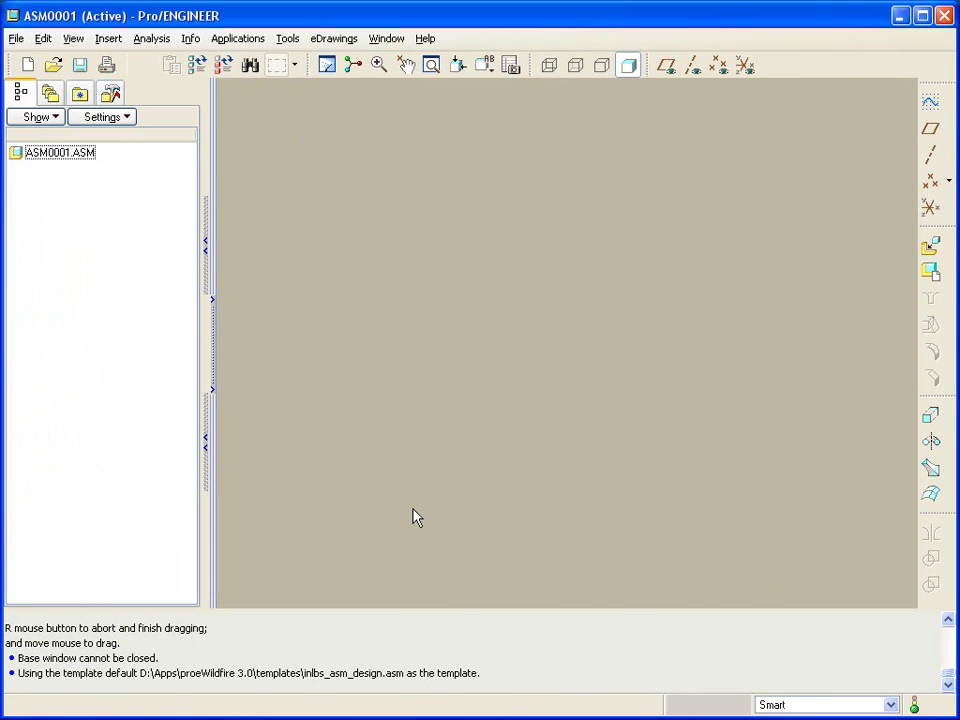
- Add a skeleton model part, ASM0001_SKEL, to the assembly
left_click(930, 270)
left_click(771, 456)
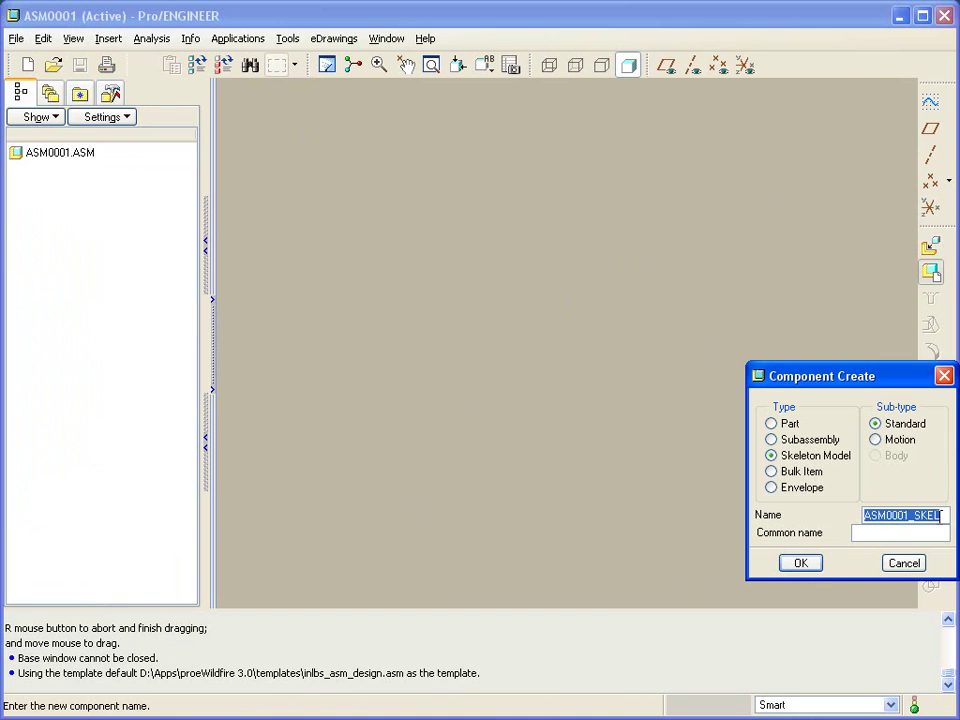
left_click(805, 566)
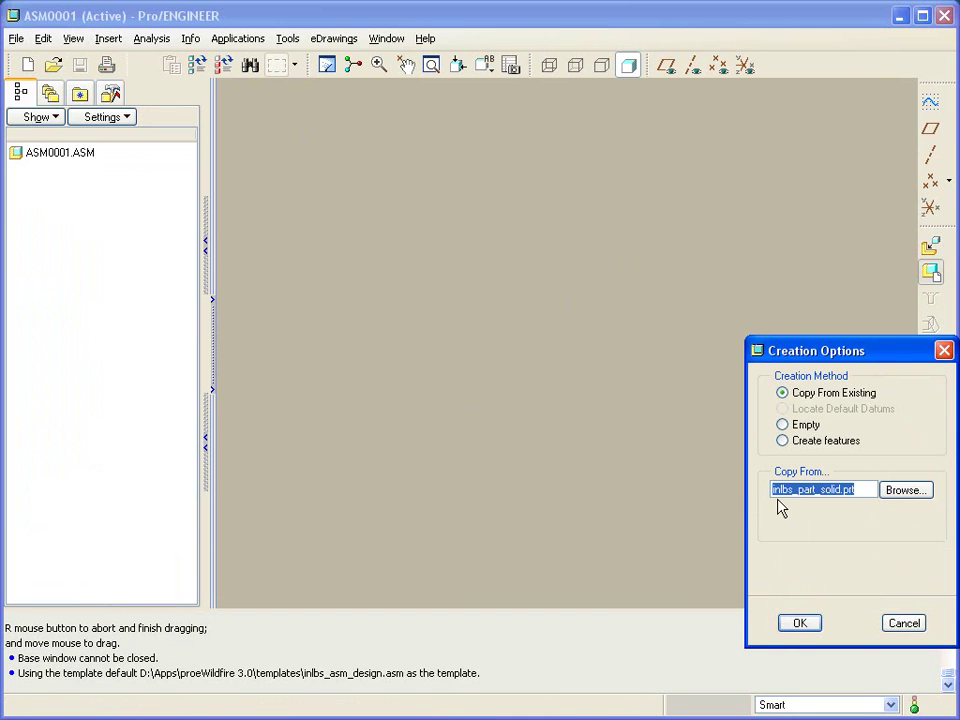
left_click(810, 624)
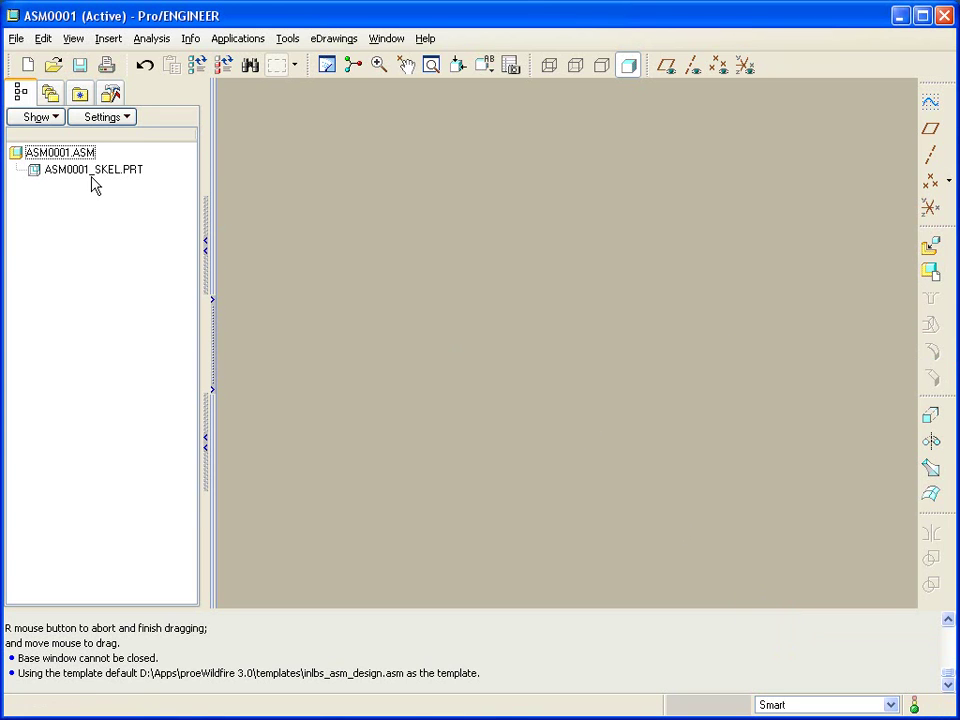
- Turn on Features and Suppressed Objects in the tree filters and expand ASM0001_SKEL.PRT
left_click(116, 126)
left_click(140, 141)
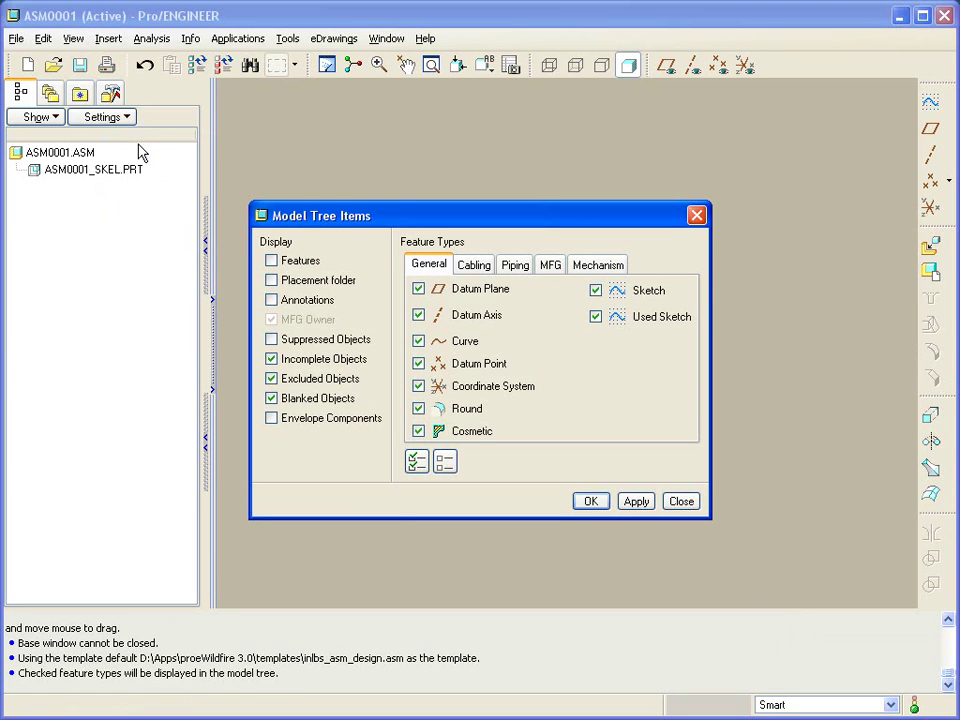
left_click(271, 260)
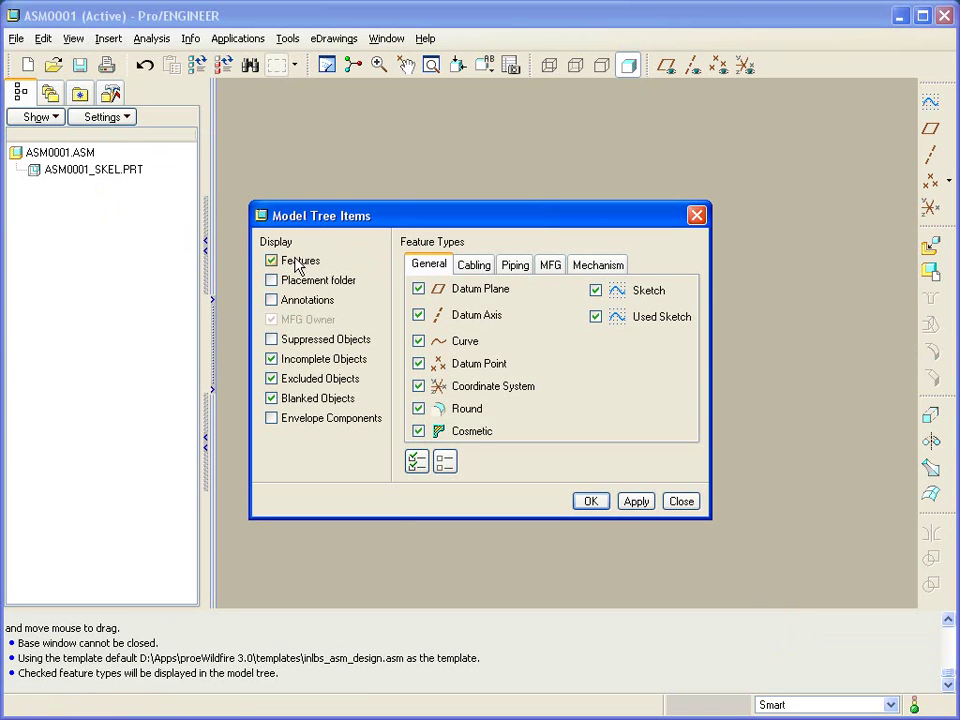
left_click(305, 340)
left_click(590, 501)
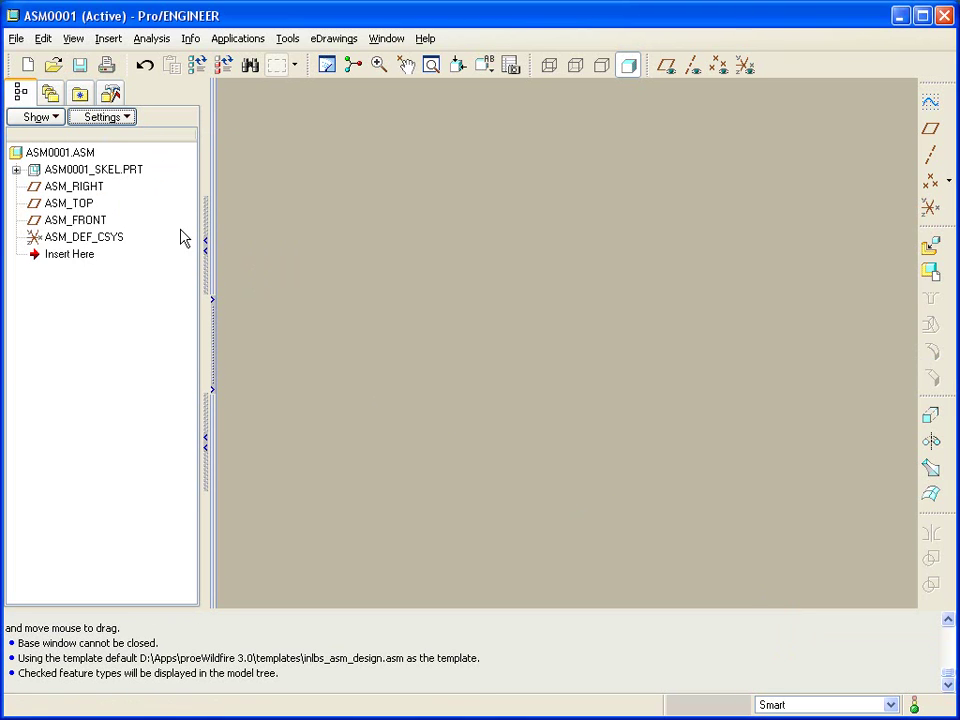
left_click(86, 170)
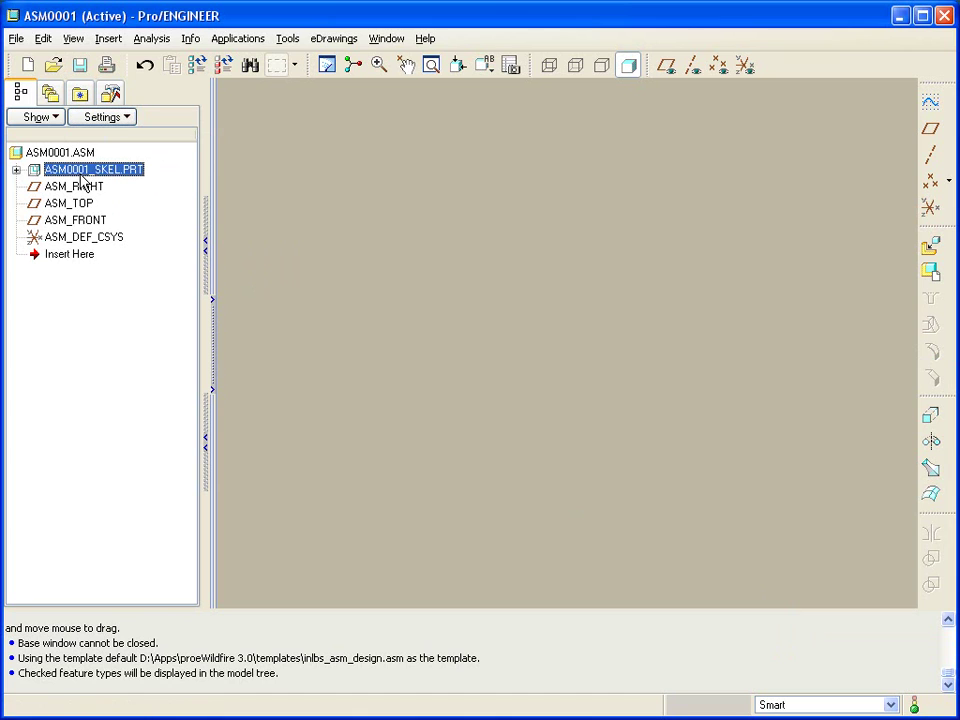
left_click(16, 171)
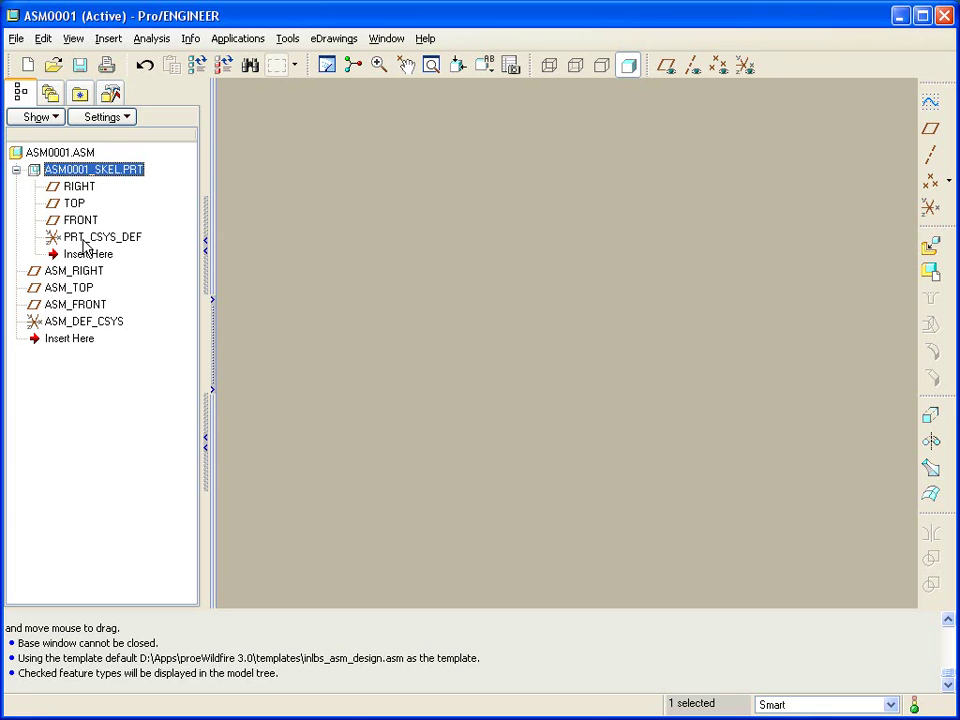
- Open ASM0001_SKEL.PRT in its own window and start a sketch on the FRONT datum plane
right_click(103, 174)
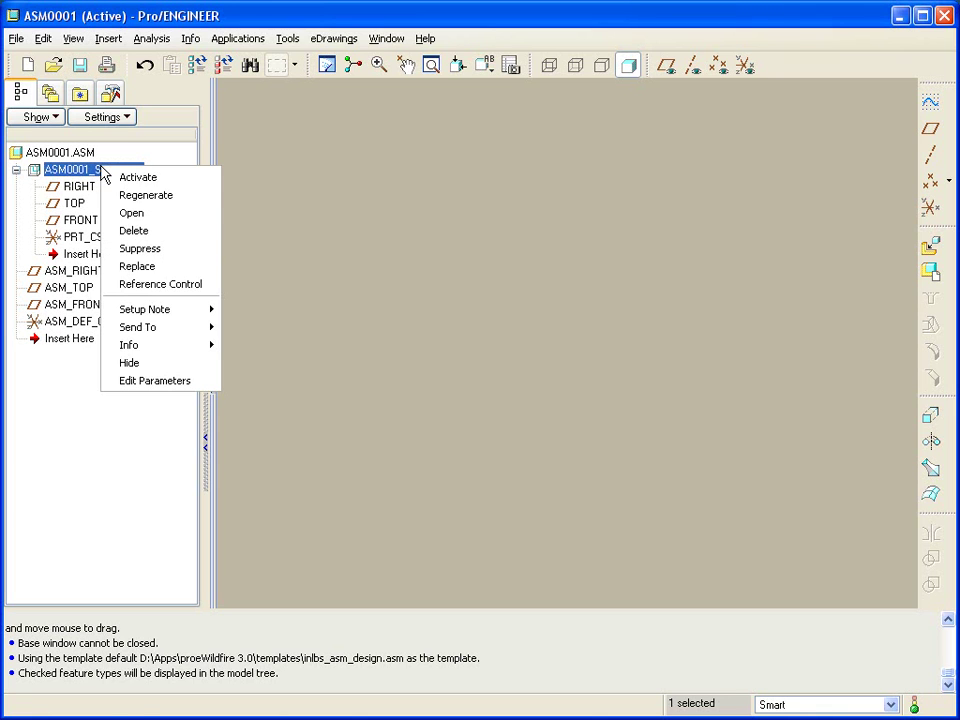
left_click(138, 214)
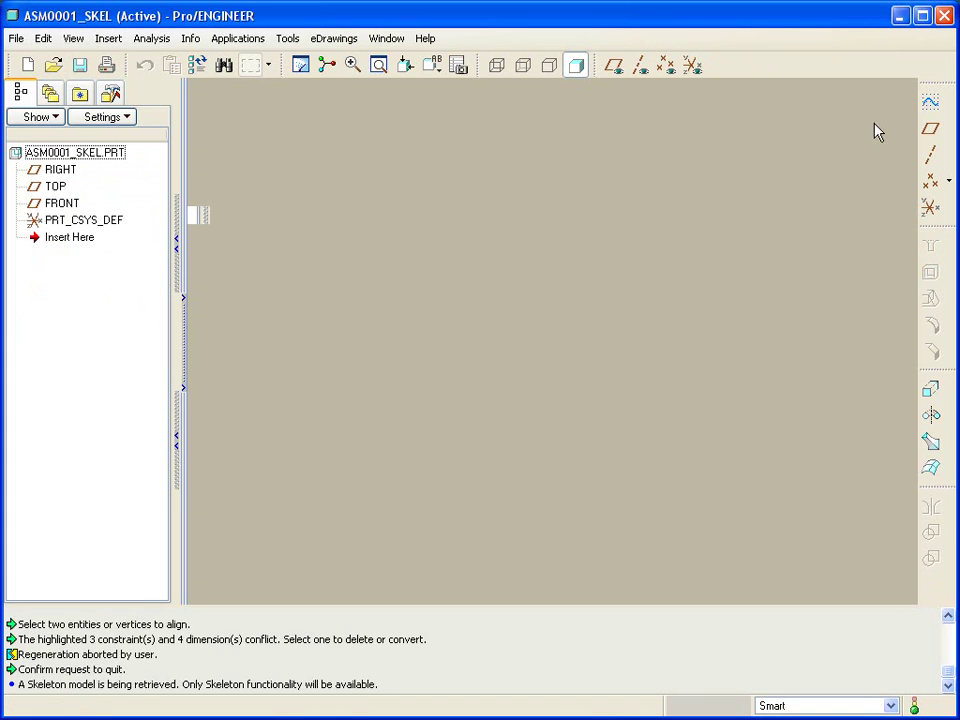
left_click(614, 65)
left_click(930, 101)
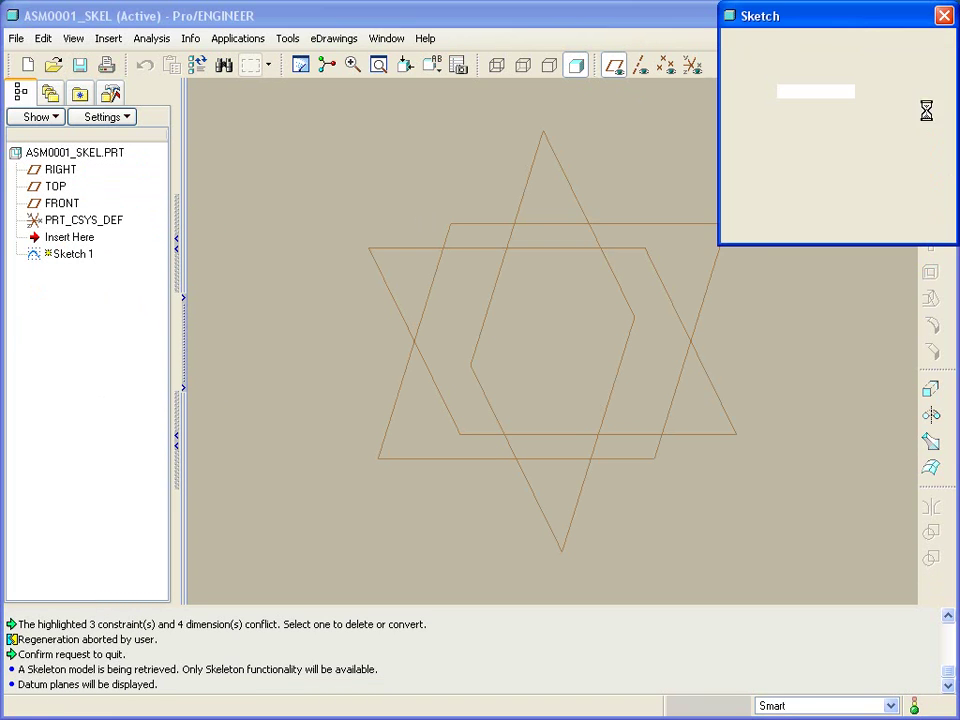
left_click(669, 293)
left_click(876, 224)
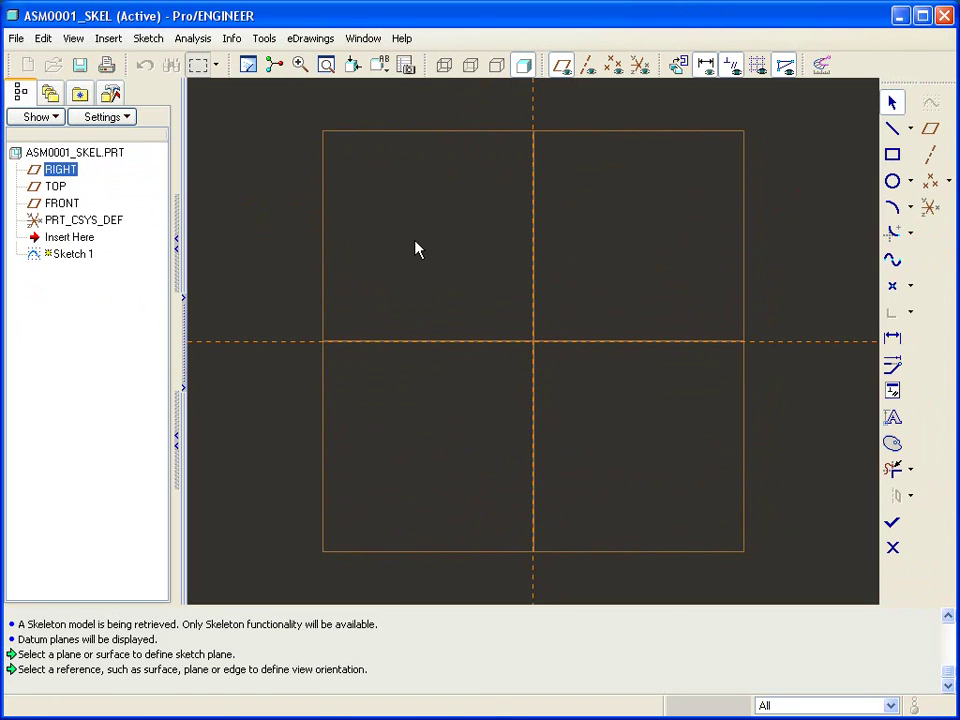
- Draw a diagonal line up-right from the origin and add a length dimension to it
left_click(536, 331)
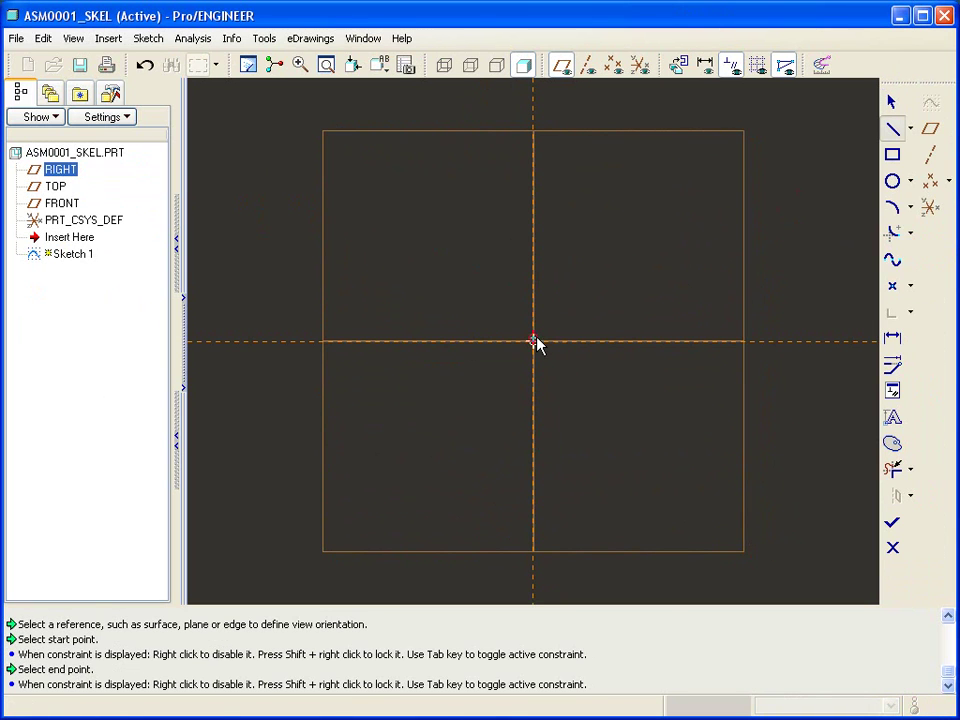
left_click(723, 211)
middle_click(778, 218)
right_click(778, 220)
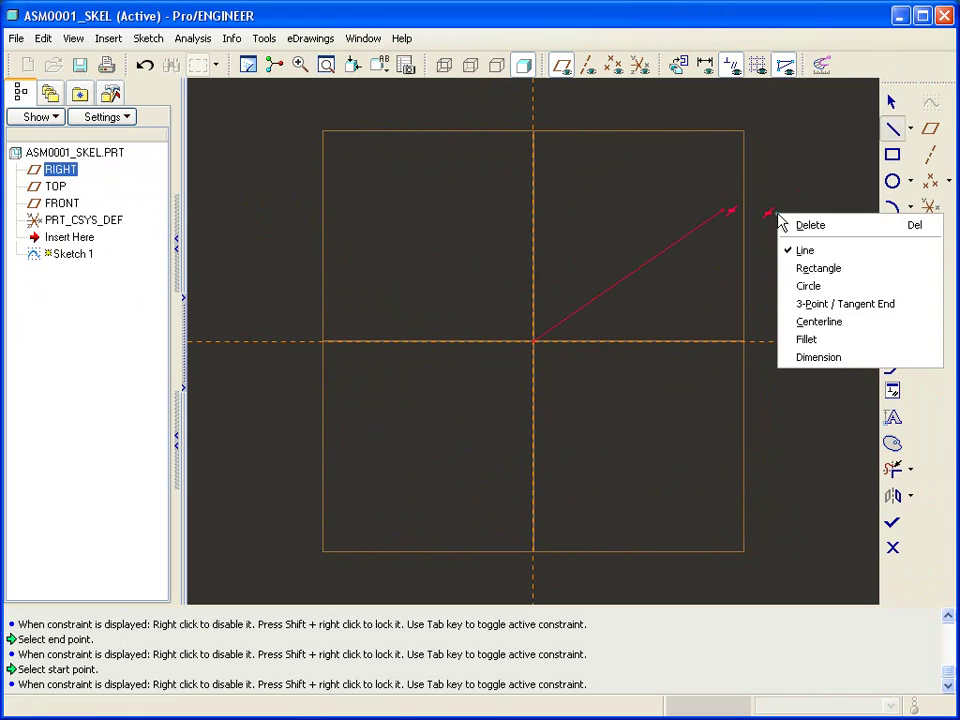
left_click(836, 360)
left_click(645, 268)
middle_click(613, 236)
middle_click(657, 179)
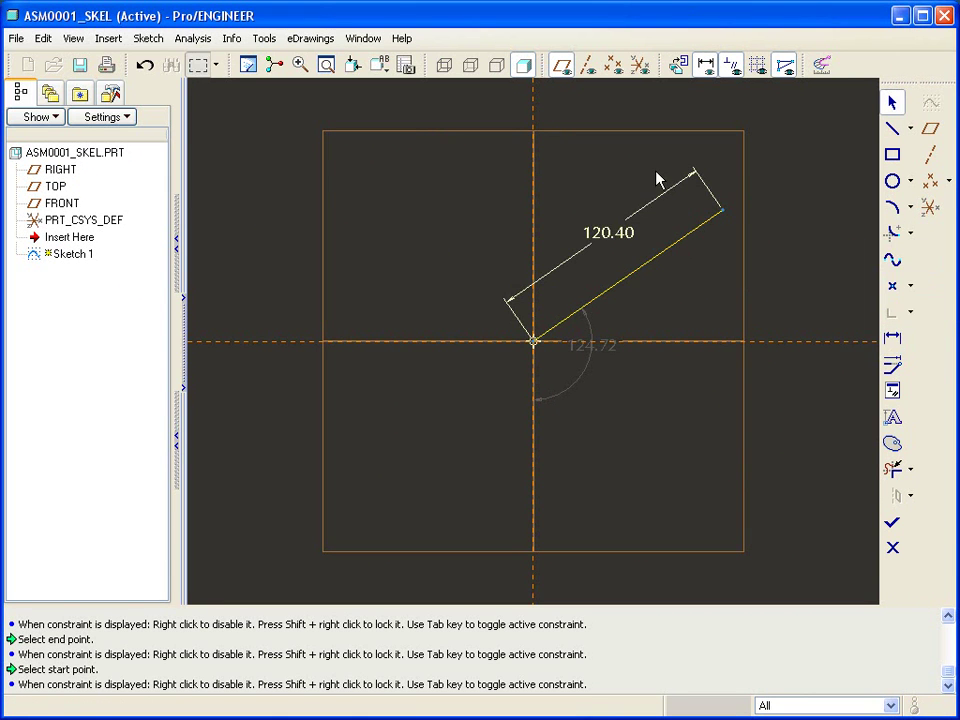
- Change the diagonal line's length from 120.40 to 24
double_click(612, 233)
type("24")
key("Return")
scroll(608, 238, "up", 10)
scroll(263, 270, "down", 2)
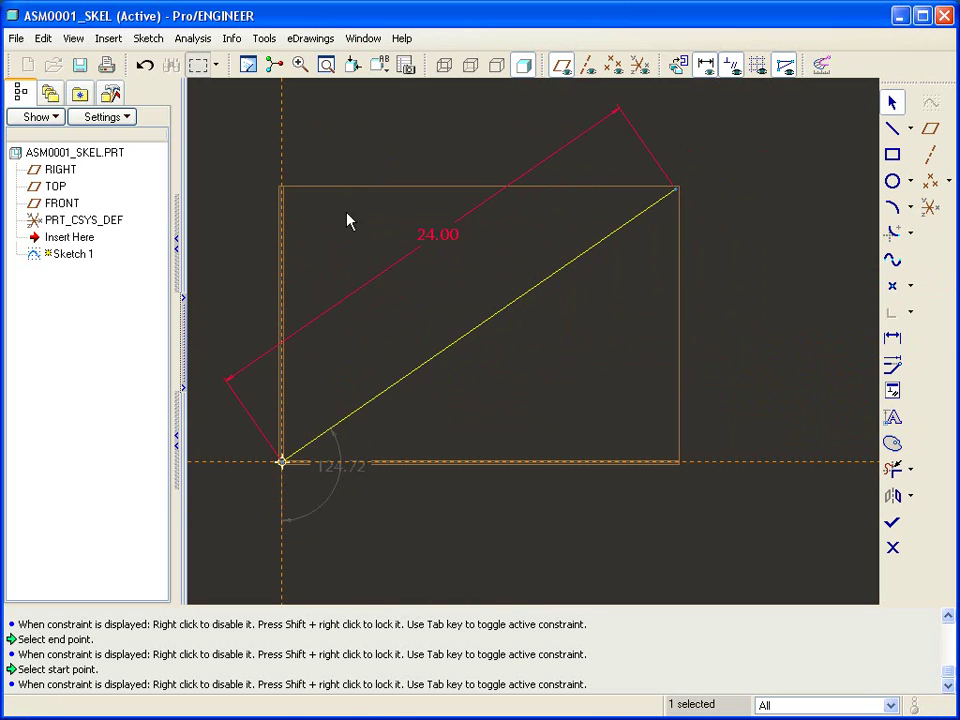
- Begin a second line near the upper-left corner of the sketch
right_click(364, 160)
left_click(364, 150)
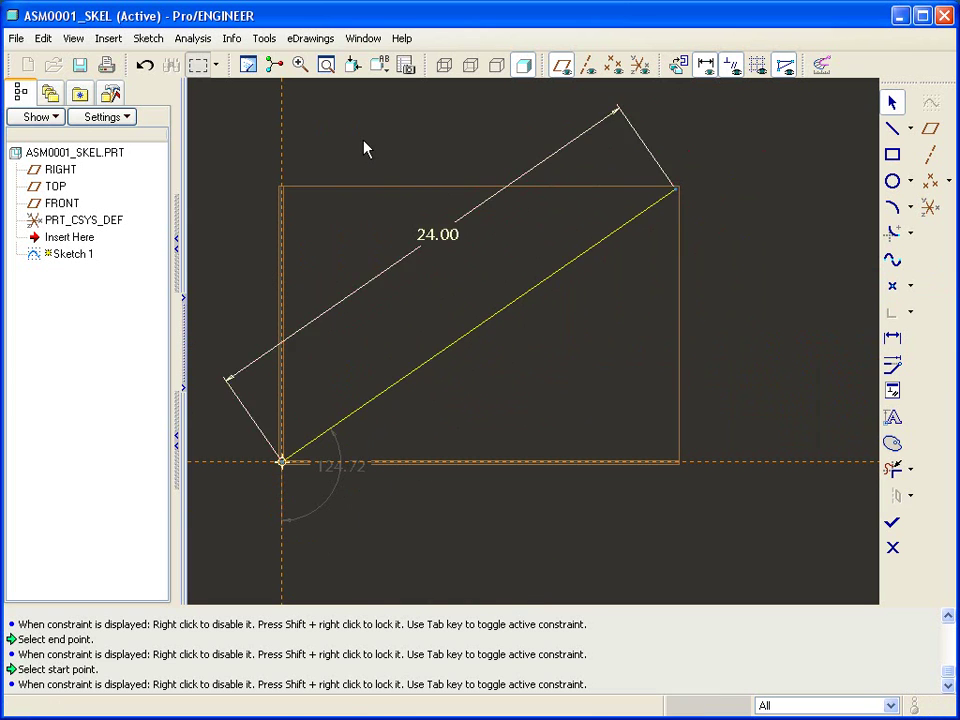
right_click(364, 145)
left_click(386, 153)
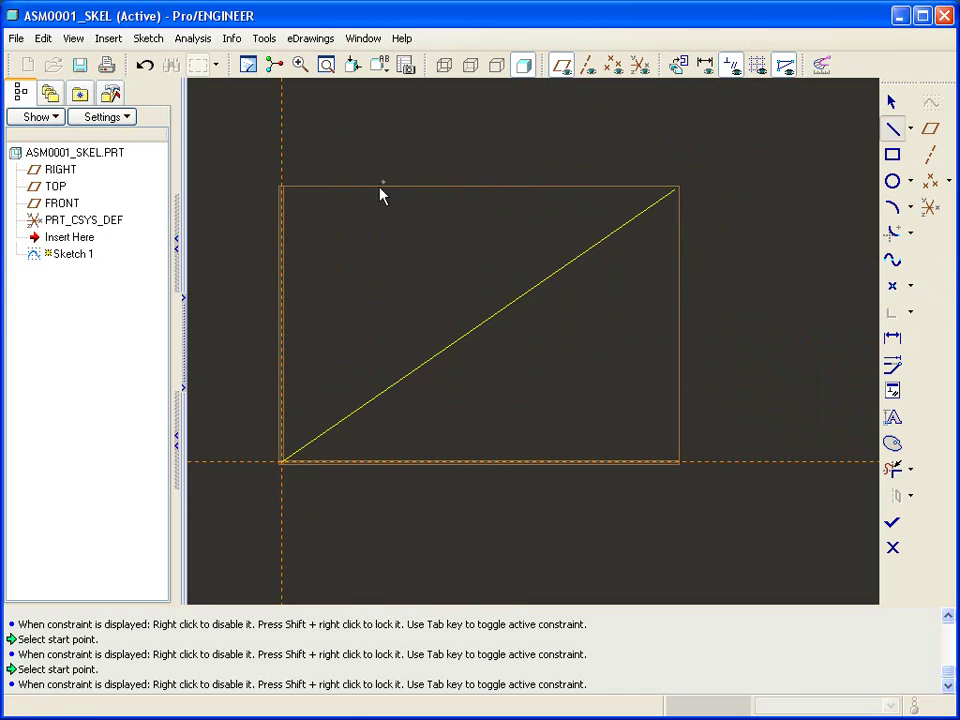
left_click(322, 213)
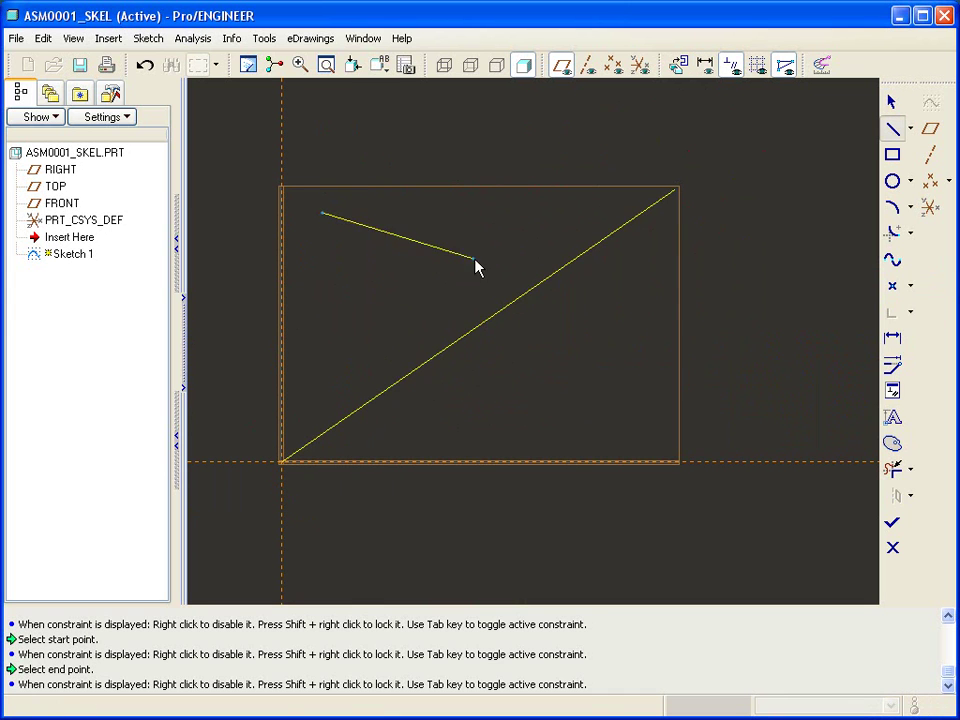
- Finish a two-segment line running to the diagonal, then down to the bottom edge
left_click(515, 305)
left_click(600, 462)
middle_click(658, 392)
- Dimension the two segments at 9.13 and 10.55 and the 143.49 angle between them
right_click(658, 392)
left_click(718, 508)
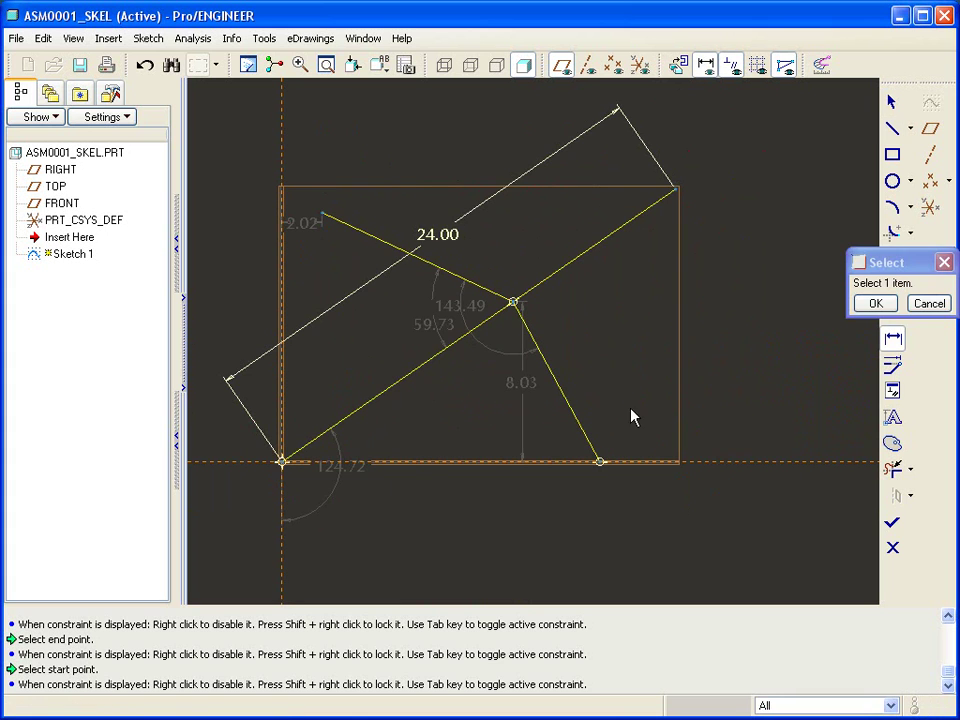
left_click(557, 387)
middle_click(592, 360)
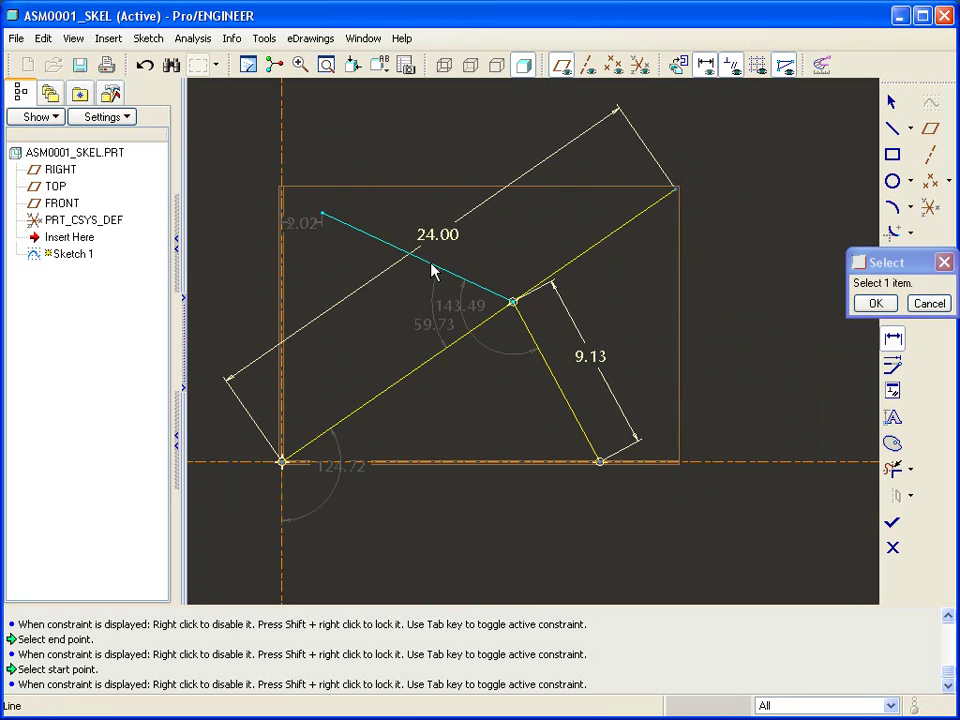
left_click(435, 266)
middle_click(480, 258)
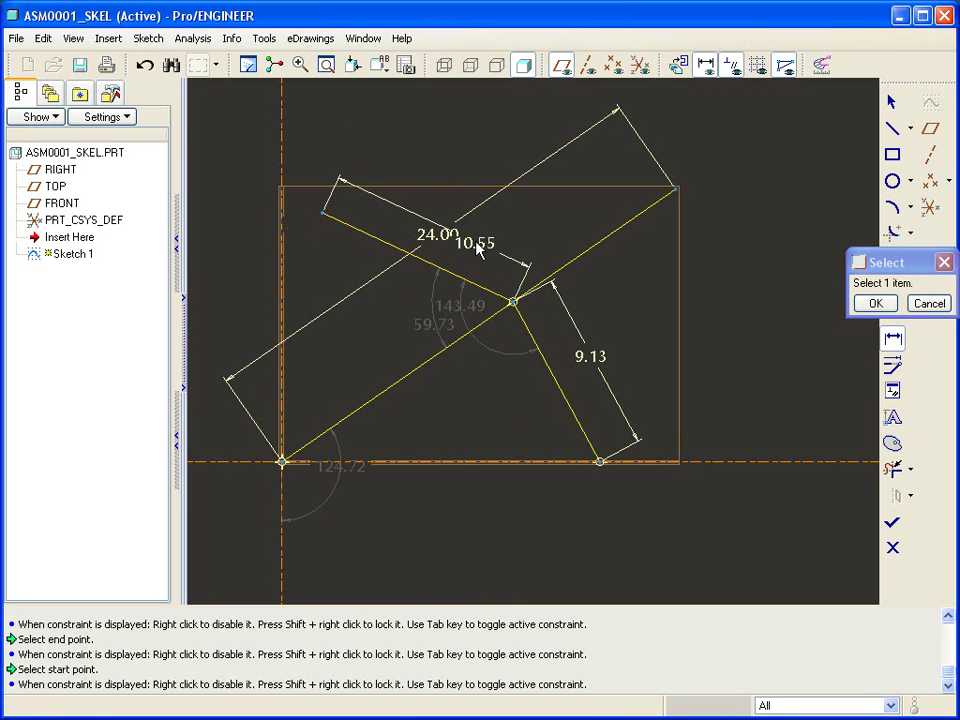
left_click(476, 289)
left_click(553, 379)
middle_click(503, 372)
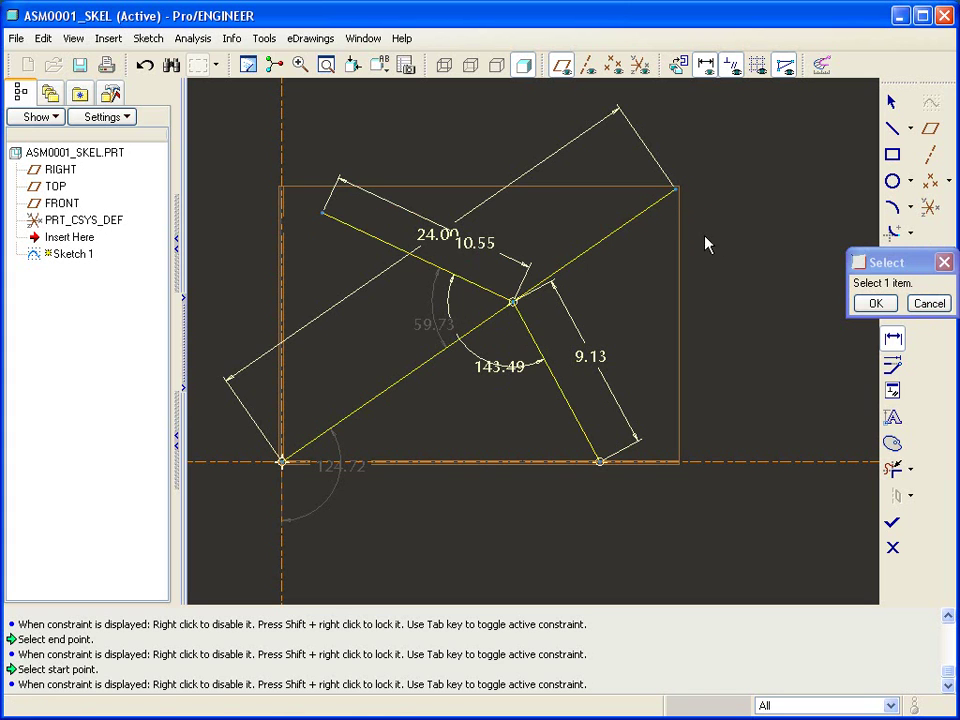
left_click(874, 303)
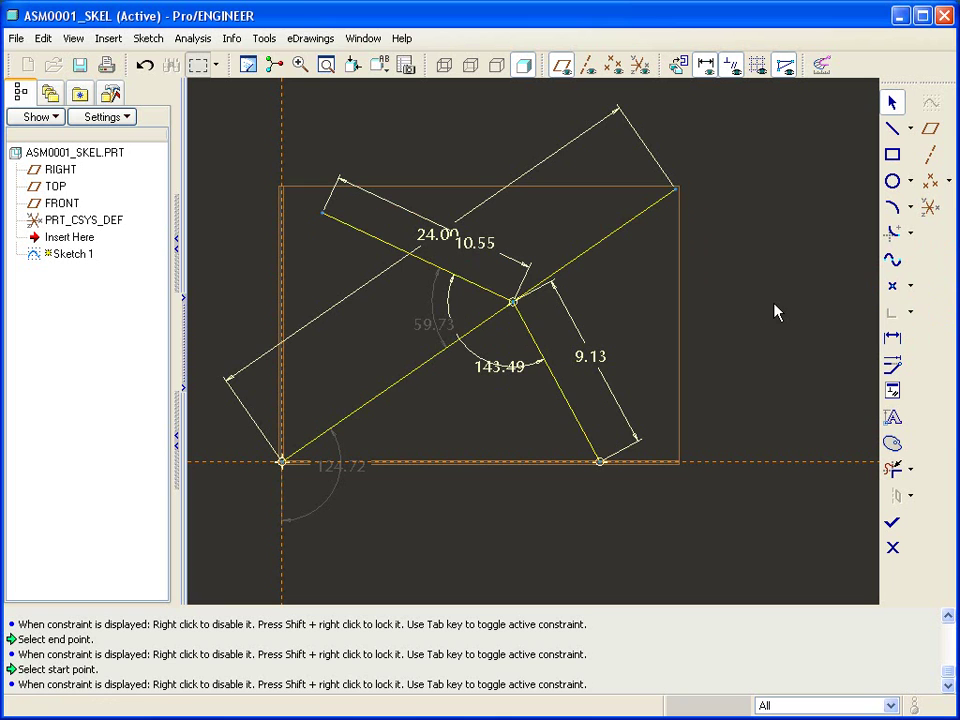
- Drag the endpoints and joint so the diagonal reads 22.00 and both legs 9.36
mouse_move(681, 193)
left_mouse_down()
mouse_move(681, 236)
mouse_move(650, 258)
left_mouse_up()
left_click_drag(536, 289, 499, 317)
mouse_move(561, 386)
left_mouse_down()
mouse_move(548, 400)
mouse_move(570, 375)
left_mouse_up()
left_click_drag(617, 450, 596, 450)
mouse_move(527, 296)
left_mouse_down()
mouse_move(508, 326)
mouse_move(482, 295)
mouse_move(508, 298)
mouse_move(499, 291)
left_mouse_up()
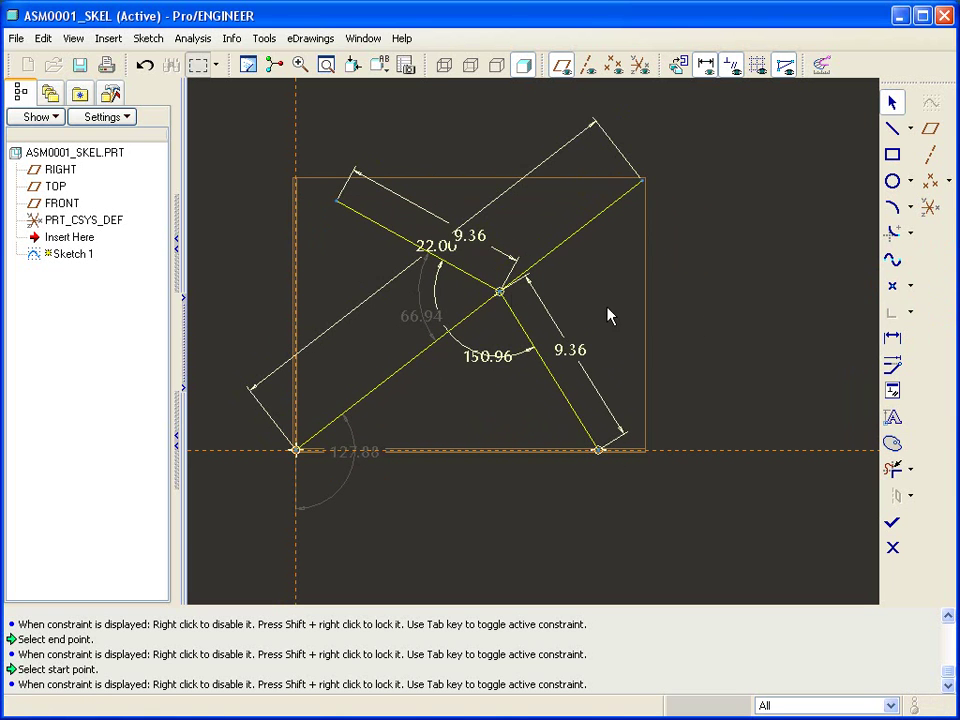
- Add a vertical 5.56 dimension from the long line's upper end to the joint
right_click(697, 321)
left_click(740, 413)
left_click(643, 184)
left_click(505, 300)
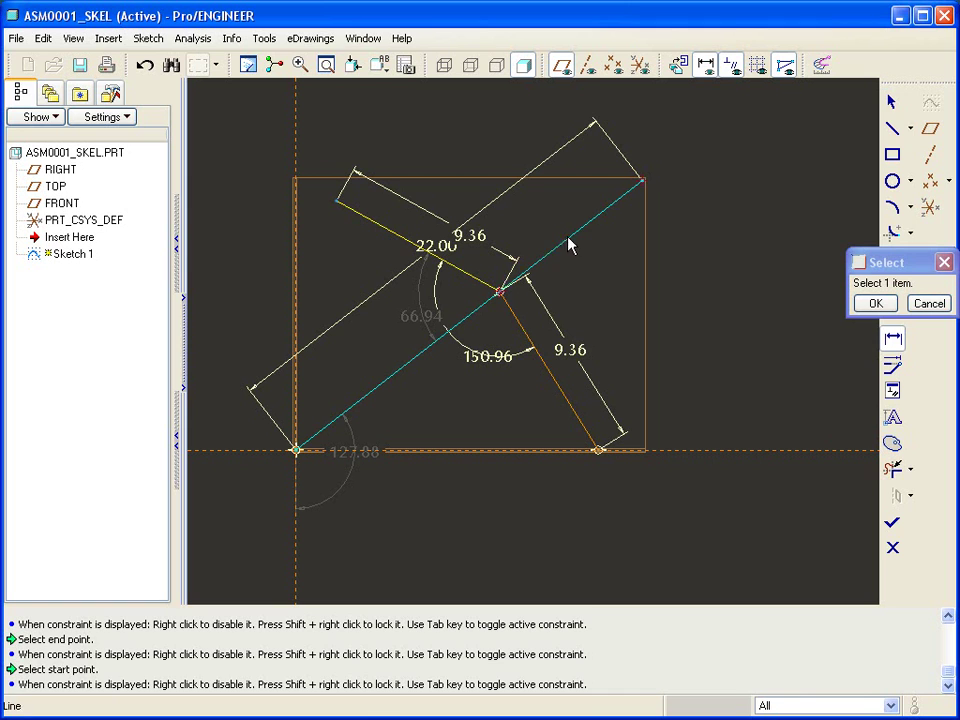
middle_click(720, 240)
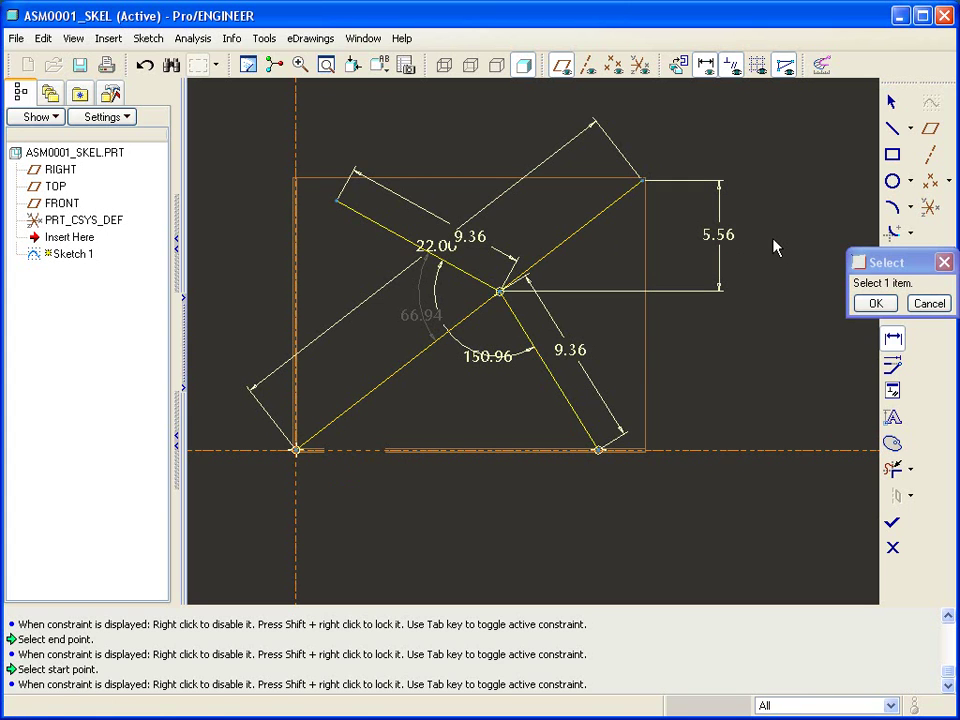
left_click(875, 303)
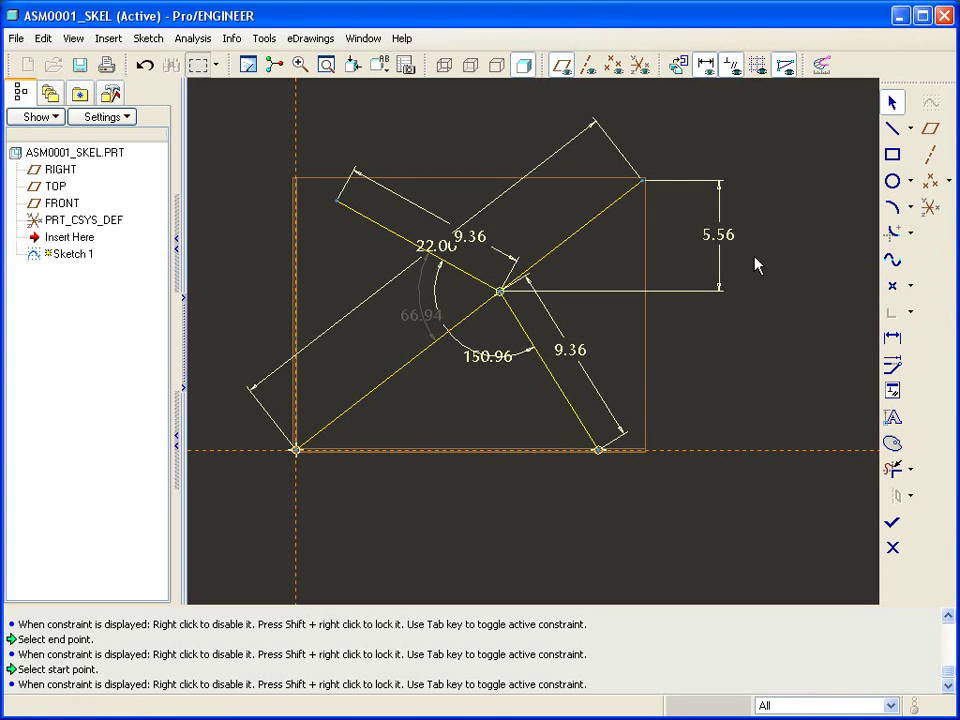
- Dimension the long line beyond the joint at 9.06 and reposition the 9.06 and 22.00 dimensions
right_click(786, 244)
left_click(822, 320)
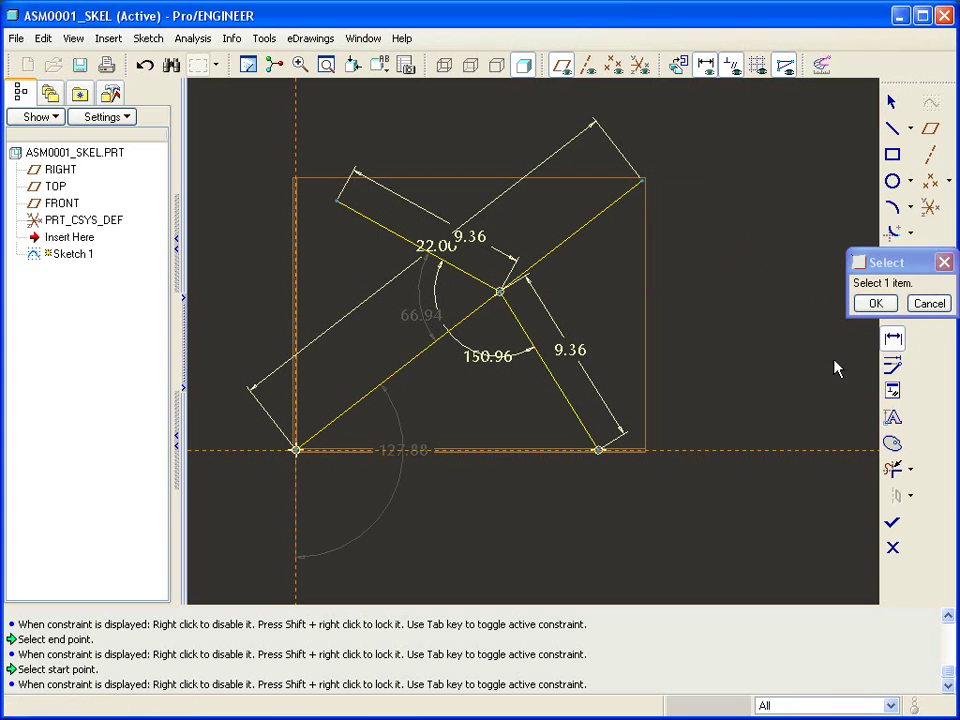
left_click(505, 291)
left_click(587, 235)
left_click_drag(613, 250, 520, 150)
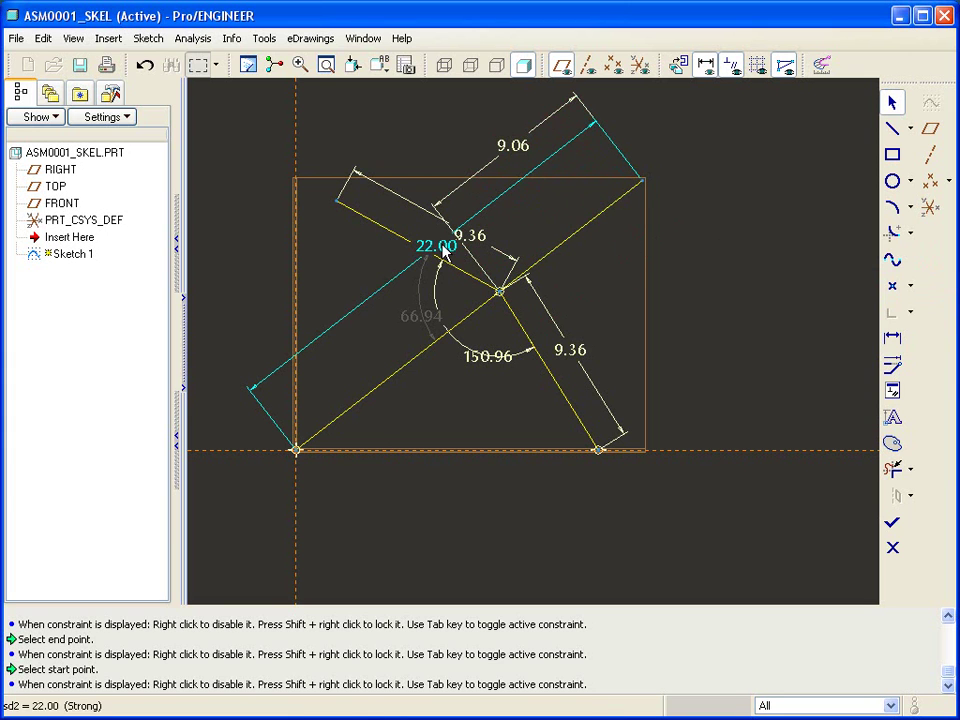
mouse_move(436, 247)
left_mouse_down()
mouse_move(364, 162)
mouse_move(322, 165)
left_mouse_up()
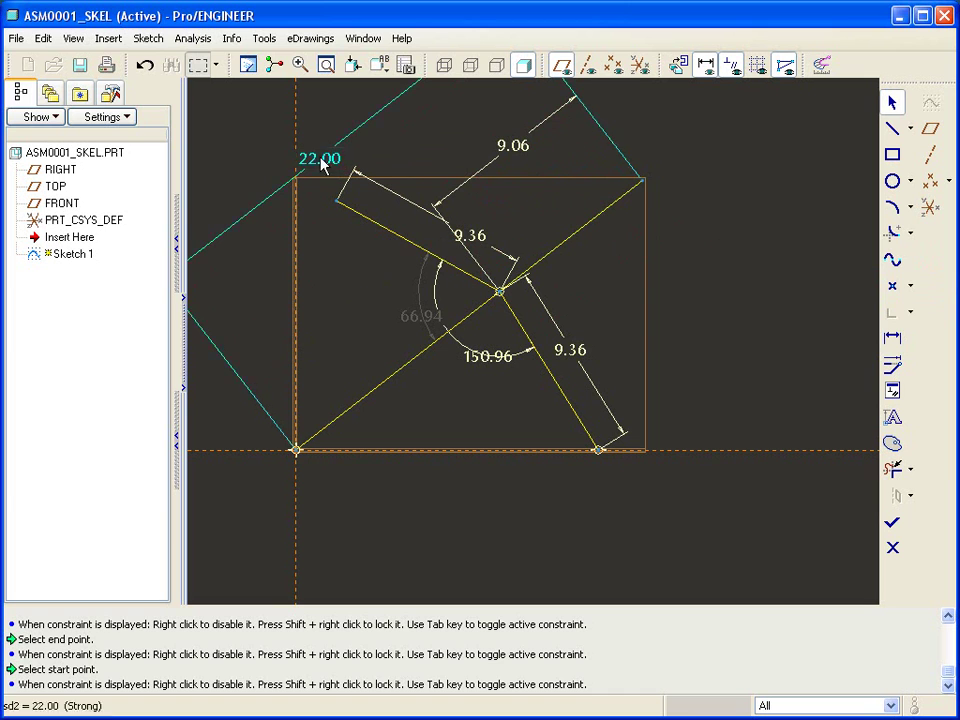
- Add a 12.94 dimension from the joint to the lower-left end, deleting the conflicting 22.00
right_click(672, 272)
left_click(737, 388)
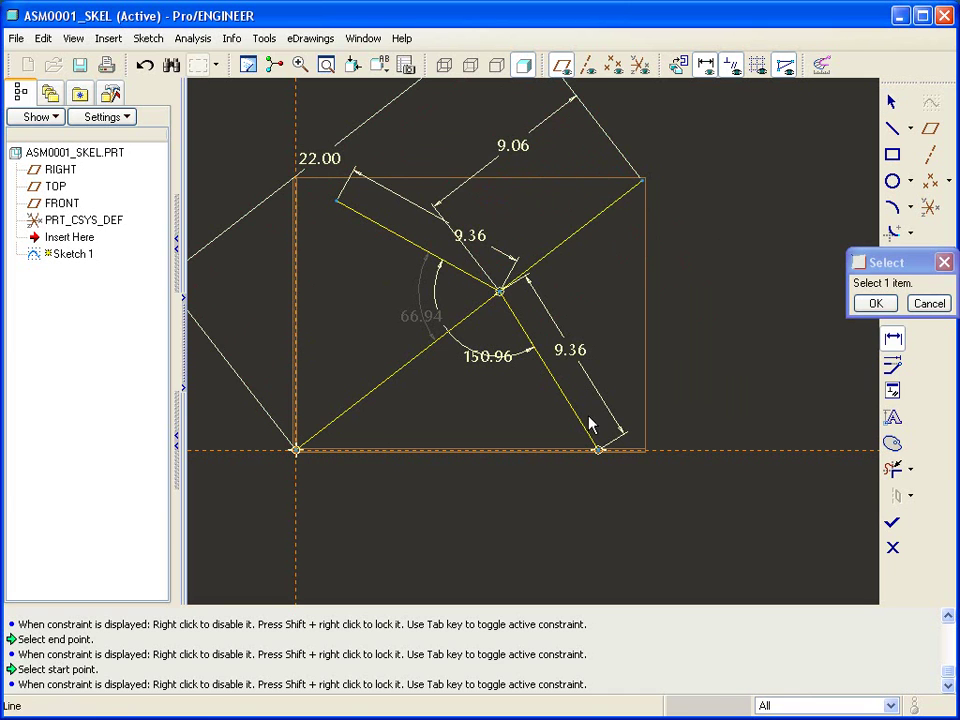
left_click(500, 290)
left_click(296, 450)
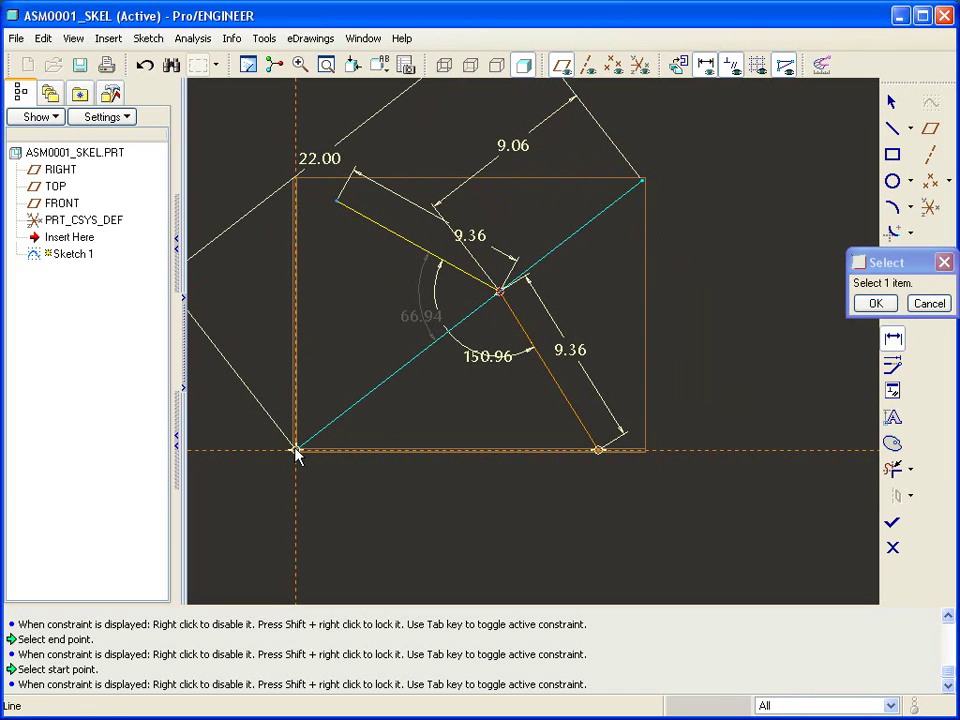
middle_click(381, 383)
left_click(320, 162)
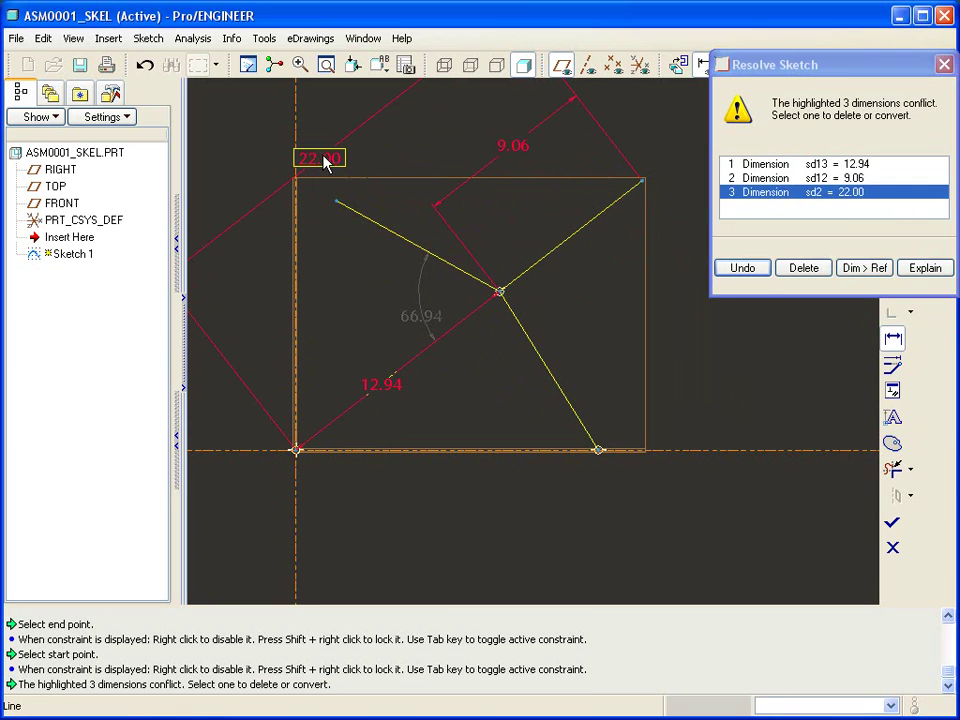
left_click(803, 268)
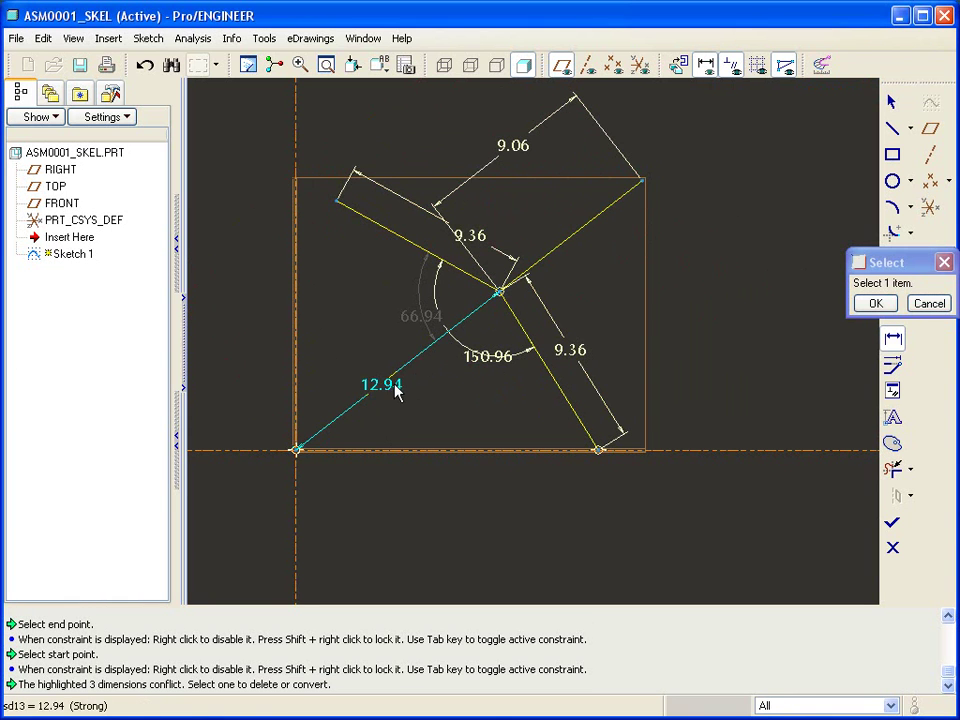
- Drag the joint and line ends until the links read 15.08, 7.50, 12.59, 10.11 with a 162.00 angle
middle_click(348, 351)
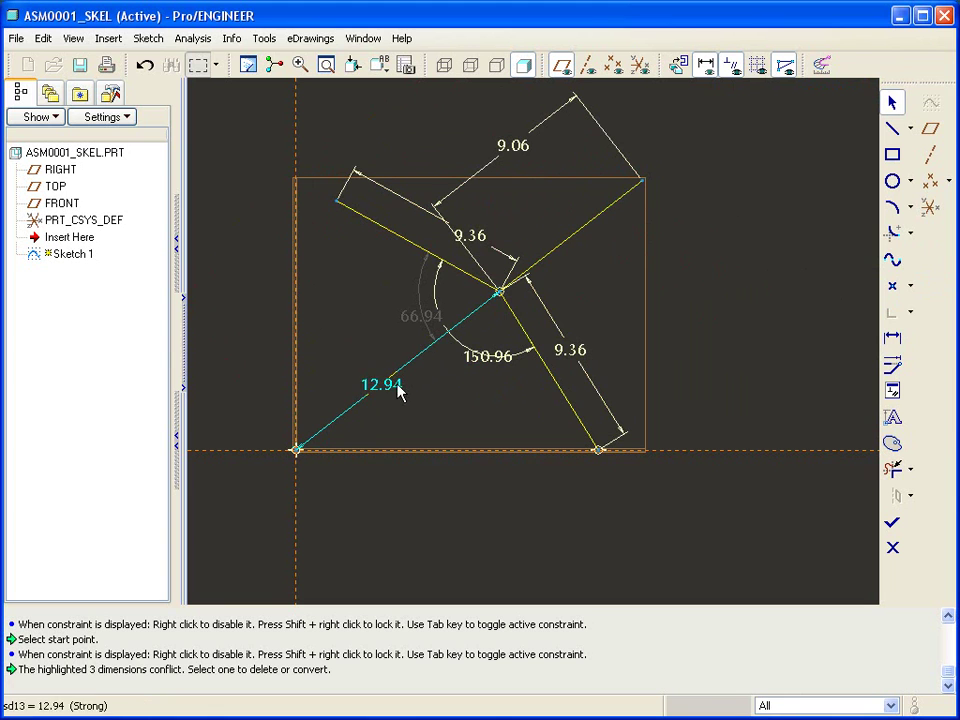
left_click_drag(399, 392, 317, 321)
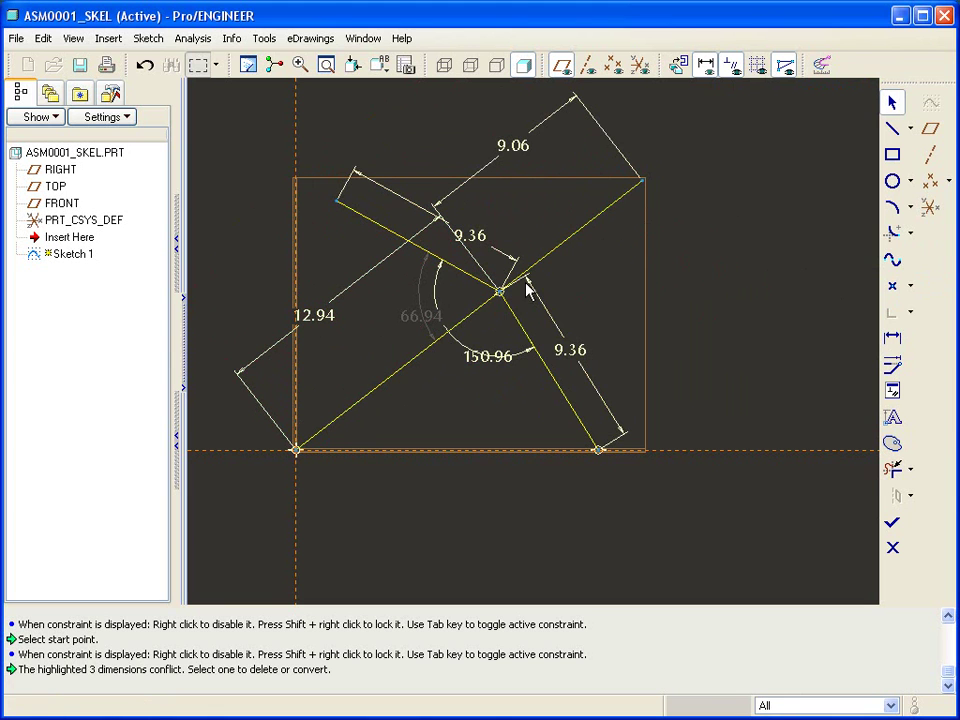
mouse_move(528, 289)
left_mouse_down()
mouse_move(632, 165)
mouse_move(652, 236)
mouse_move(645, 255)
left_mouse_up()
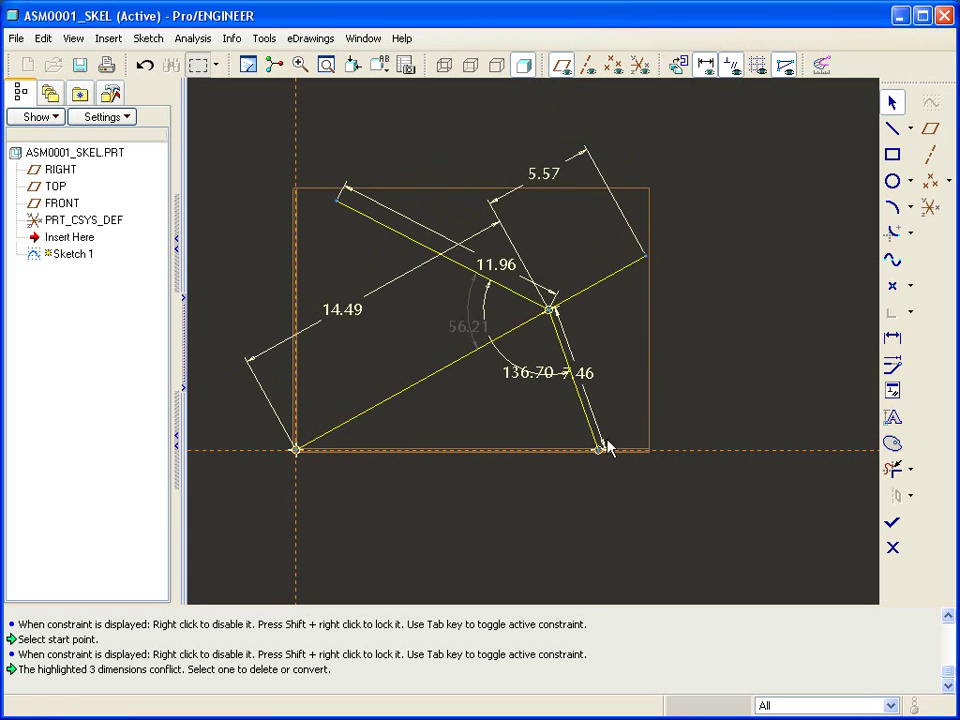
left_click_drag(605, 445, 709, 451)
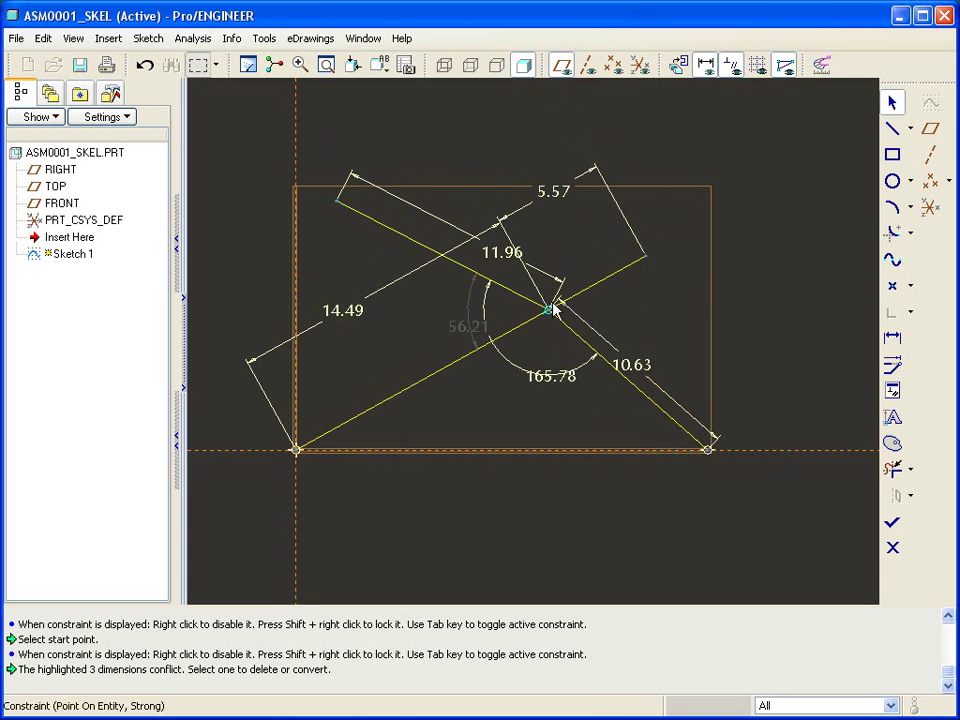
left_click_drag(553, 314, 555, 347)
left_click_drag(658, 313, 696, 297)
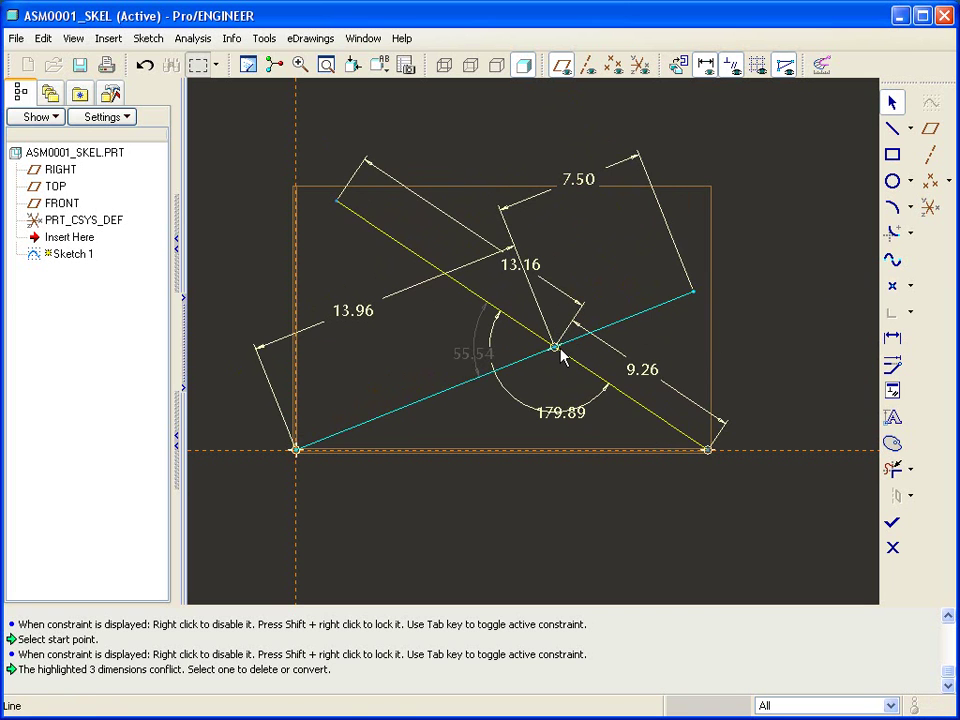
left_click_drag(558, 348, 565, 316)
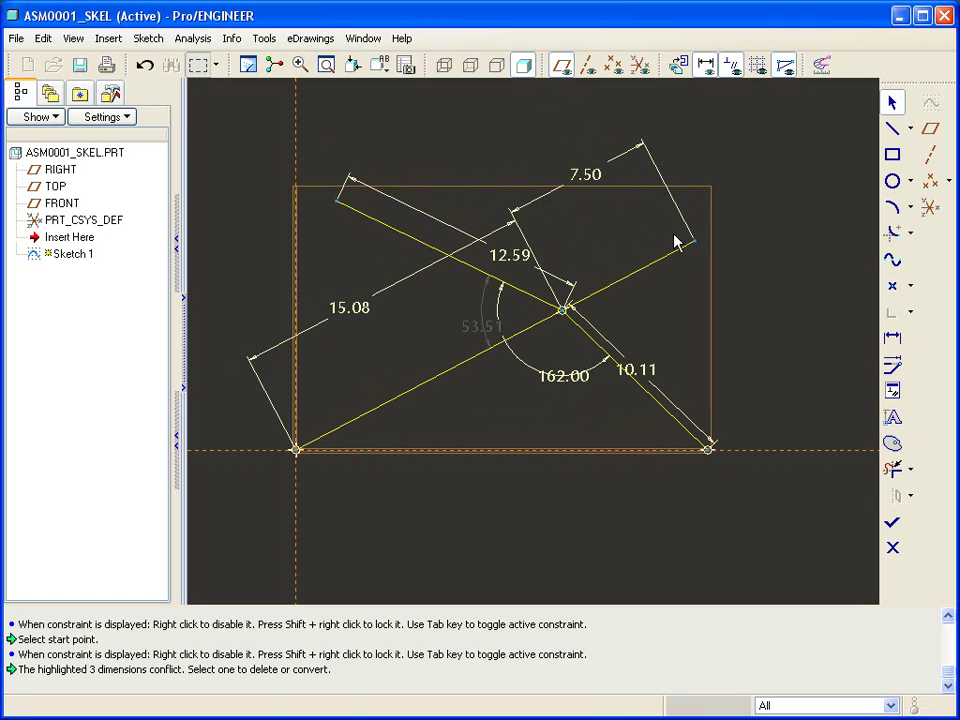
- Lock the 7.50, 12.59, 15.08, 162.00 and 10.11 dimensions, then drag the linkage to test it
left_click(588, 176)
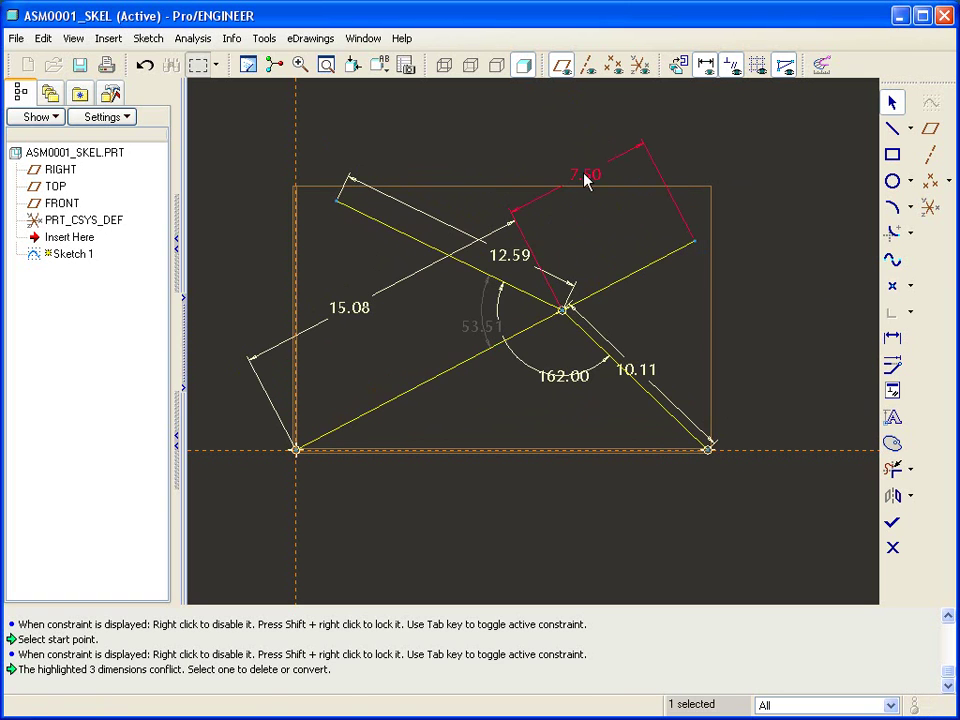
left_click(509, 256, "ctrl")
left_click(347, 313, "ctrl")
left_click(572, 383, "ctrl")
left_click(648, 371, "ctrl")
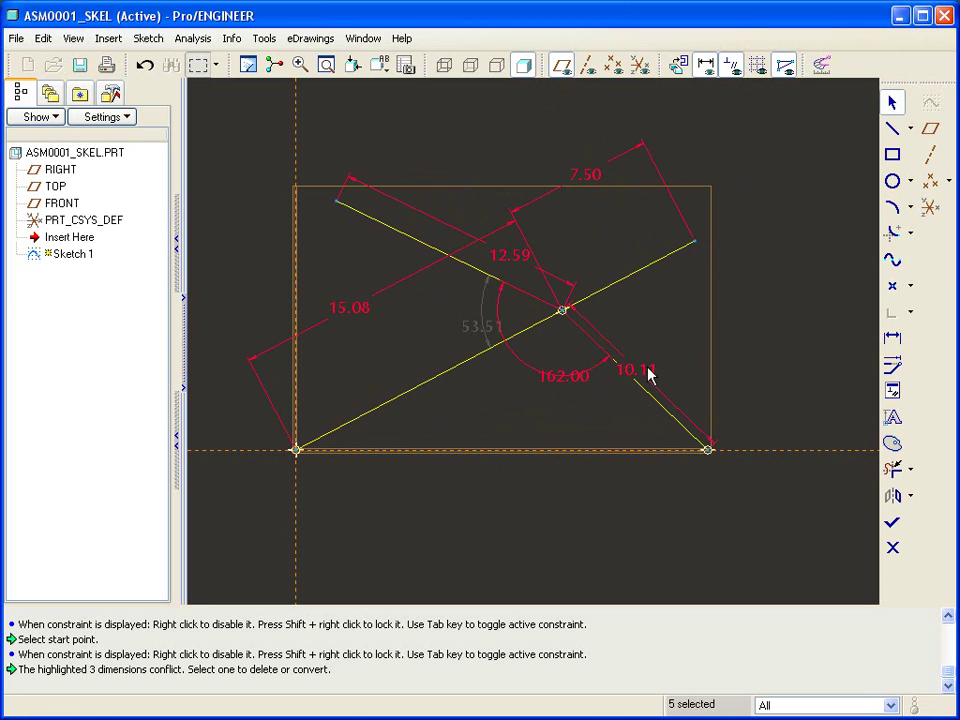
right_click(760, 327)
left_click(797, 386)
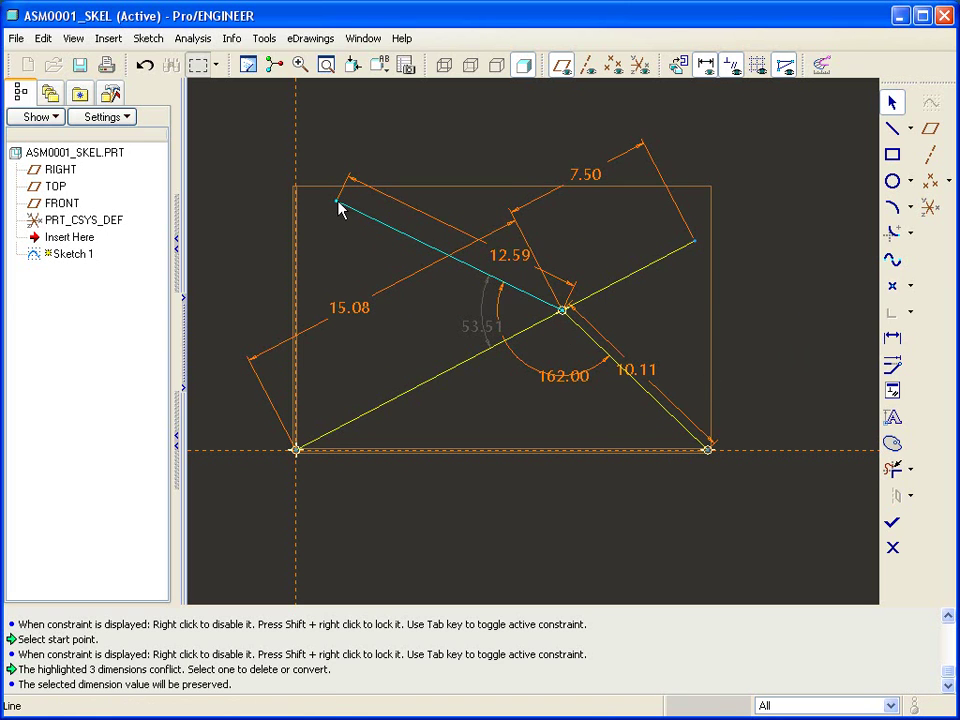
mouse_move(336, 202)
left_mouse_down()
mouse_move(343, 354)
mouse_move(340, 228)
mouse_move(349, 210)
mouse_move(369, 347)
mouse_move(358, 317)
mouse_move(366, 199)
mouse_move(358, 373)
mouse_move(362, 216)
left_mouse_up()
- Add a 27.14 angle dimension between the long link and the horizontal reference
right_click(597, 243)
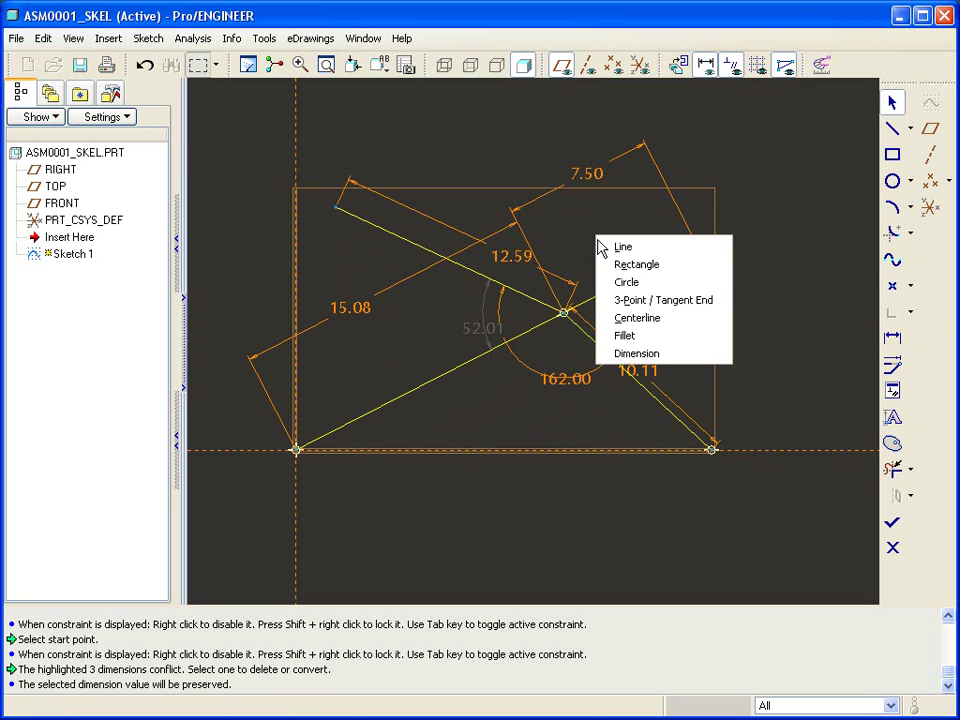
left_click(664, 356)
left_click(400, 402)
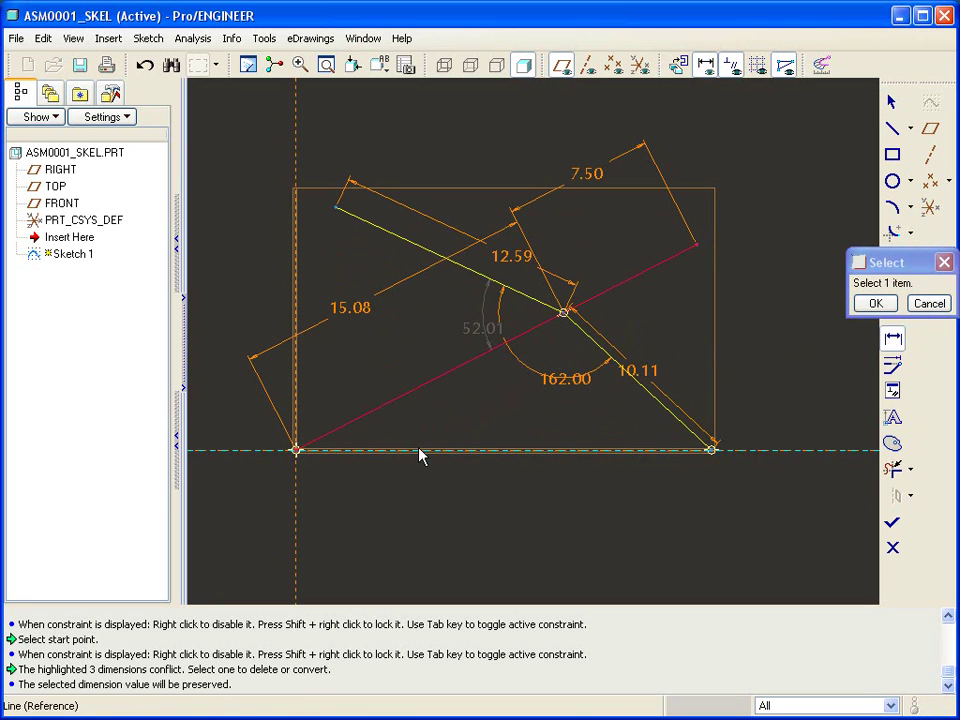
left_click(422, 451)
middle_click(416, 429)
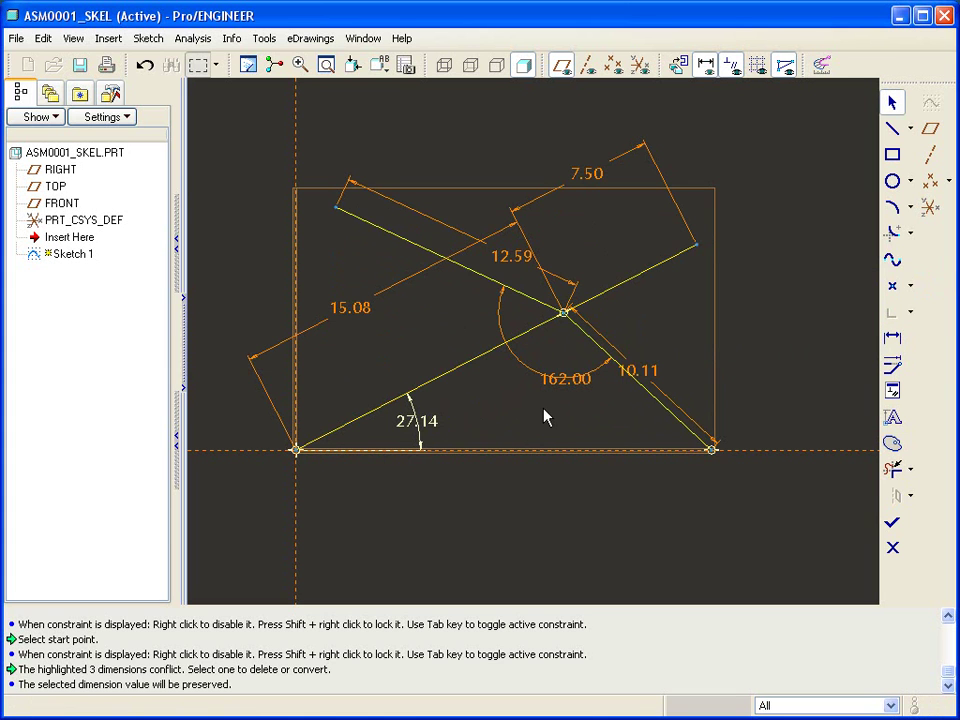
- Pull the joint down until the angle reads 16.48, then select every dimension except 16.48
left_click_drag(565, 315, 565, 377)
scroll(253, 366, "down", 2)
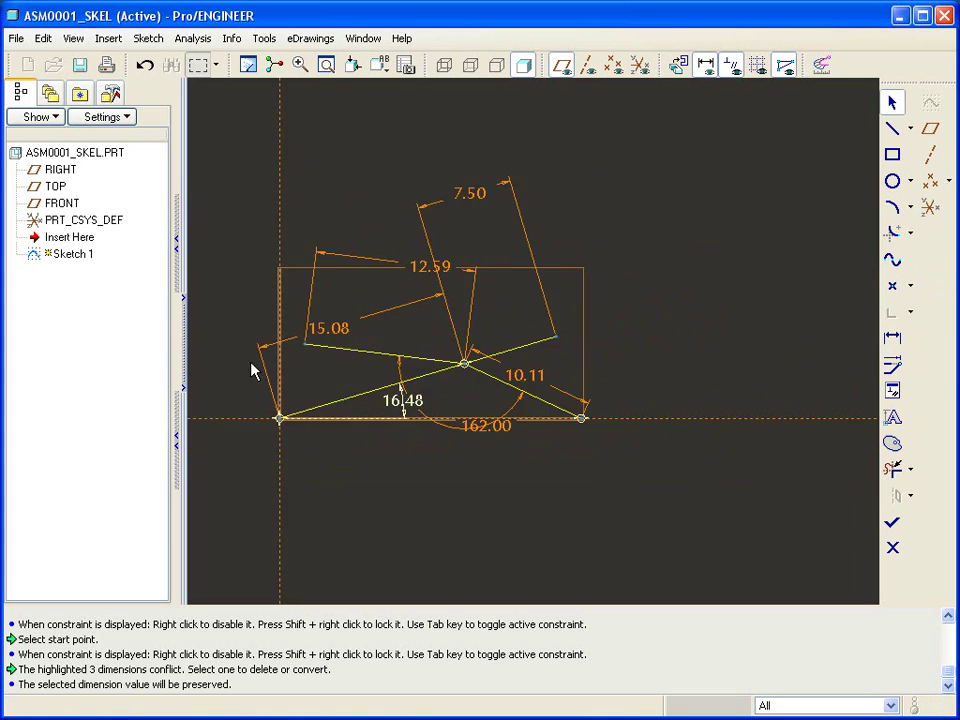
scroll(611, 285, "up", 1)
scroll(617, 285, "down", 1)
left_click_drag(251, 139, 655, 456)
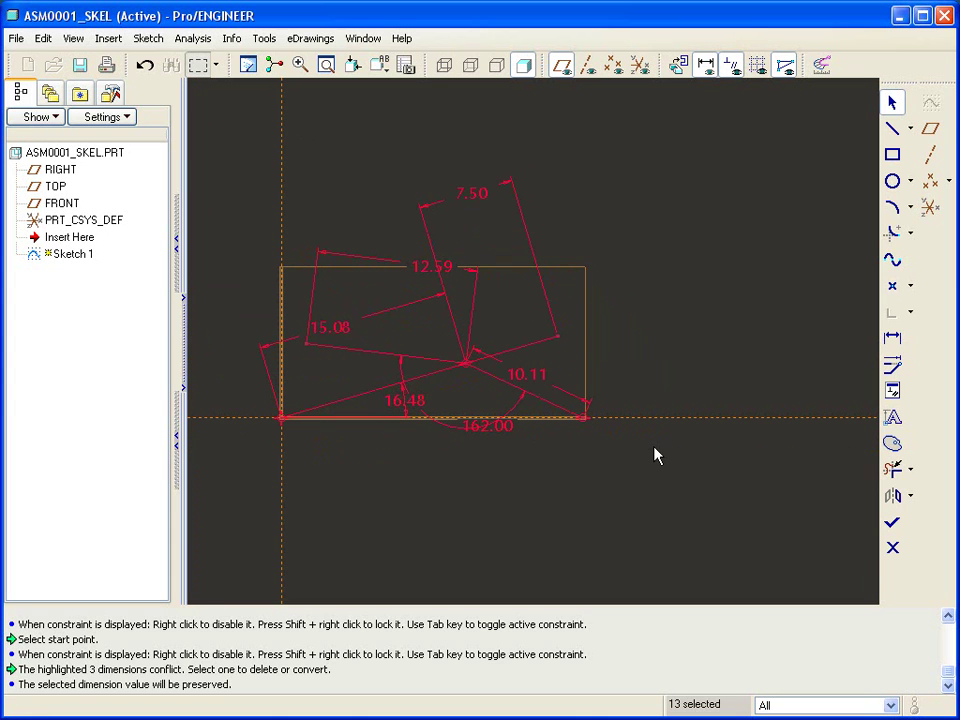
left_click(401, 405, "ctrl")
right_click(641, 265)
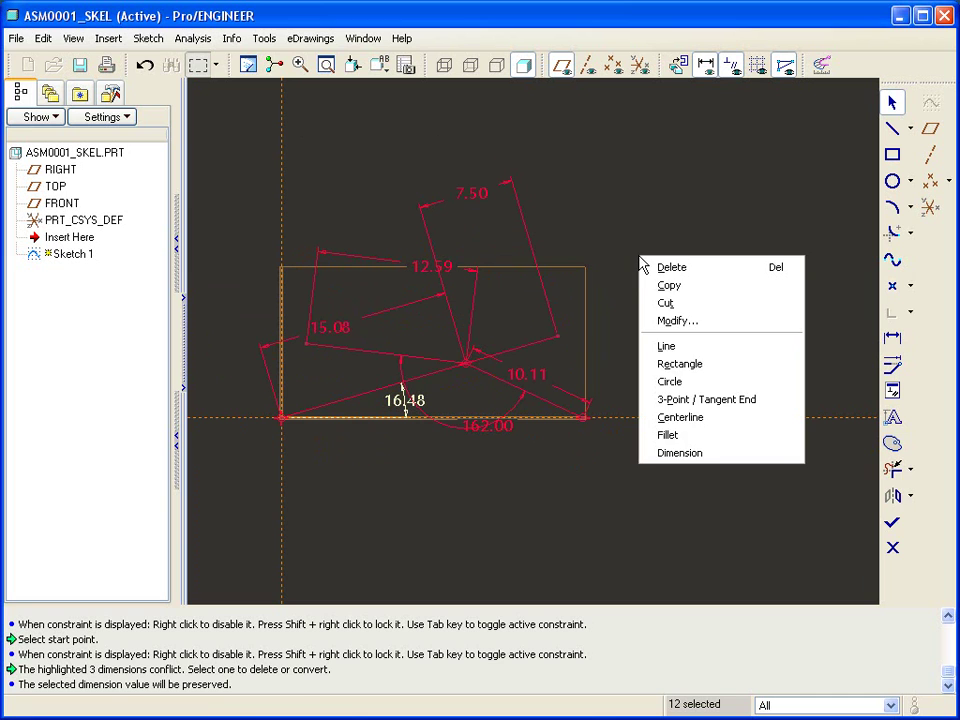
- In Modify Dimensions, set sd7 to 10.00, sd8 to 14.00 and sd9 to 160.00
left_click(688, 321)
left_click_drag(795, 482, 838, 392)
left_click(834, 436)
left_click_drag(834, 436, 772, 445)
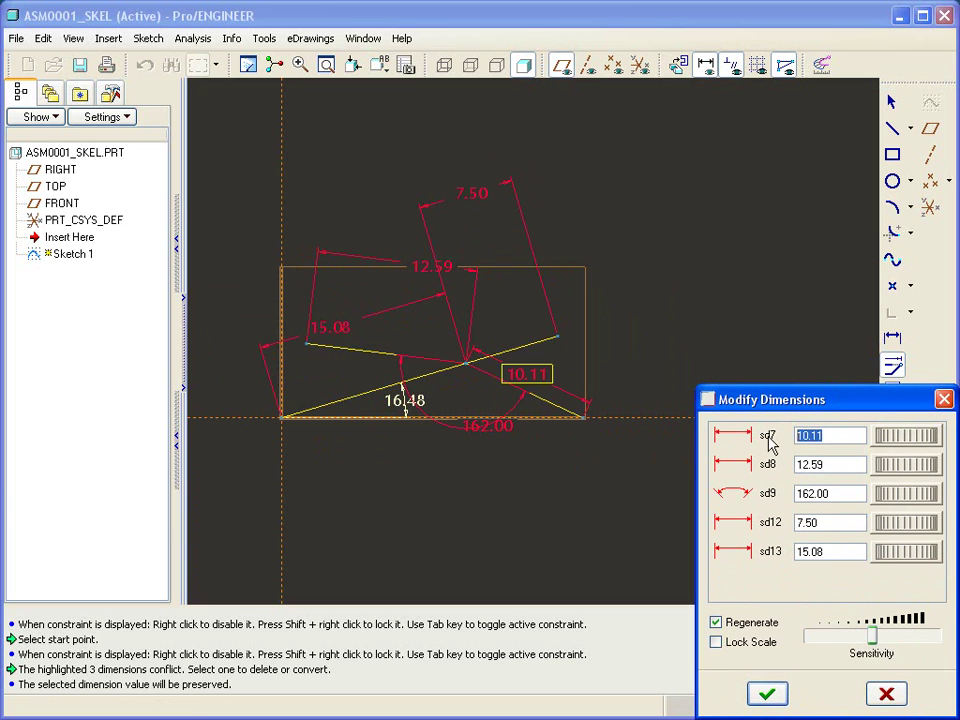
type("10")
key("Return")
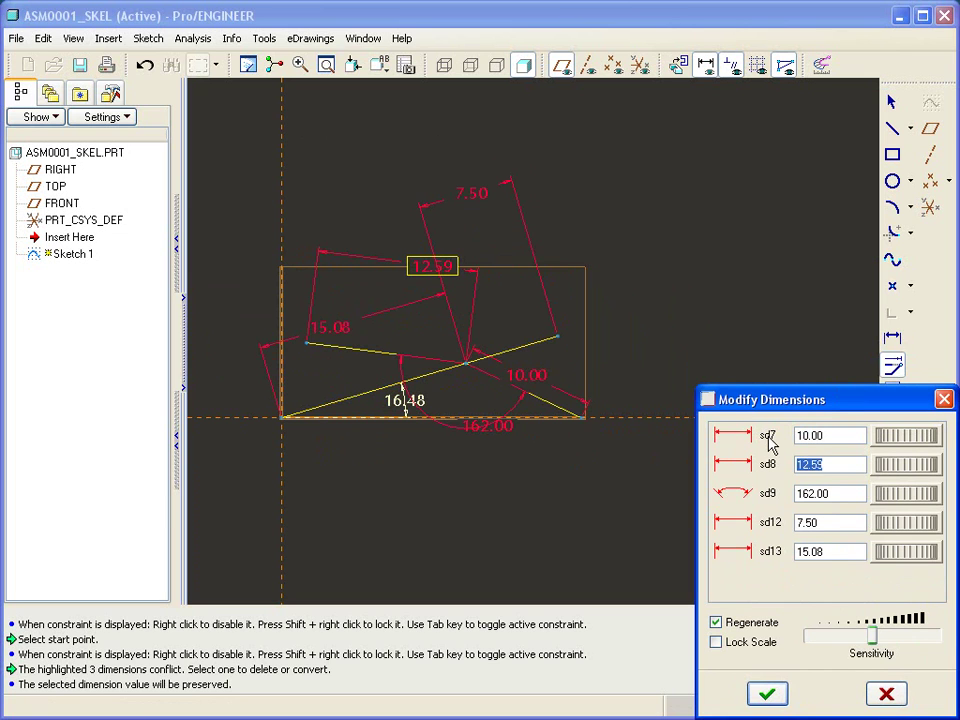
type("14")
key("Return")
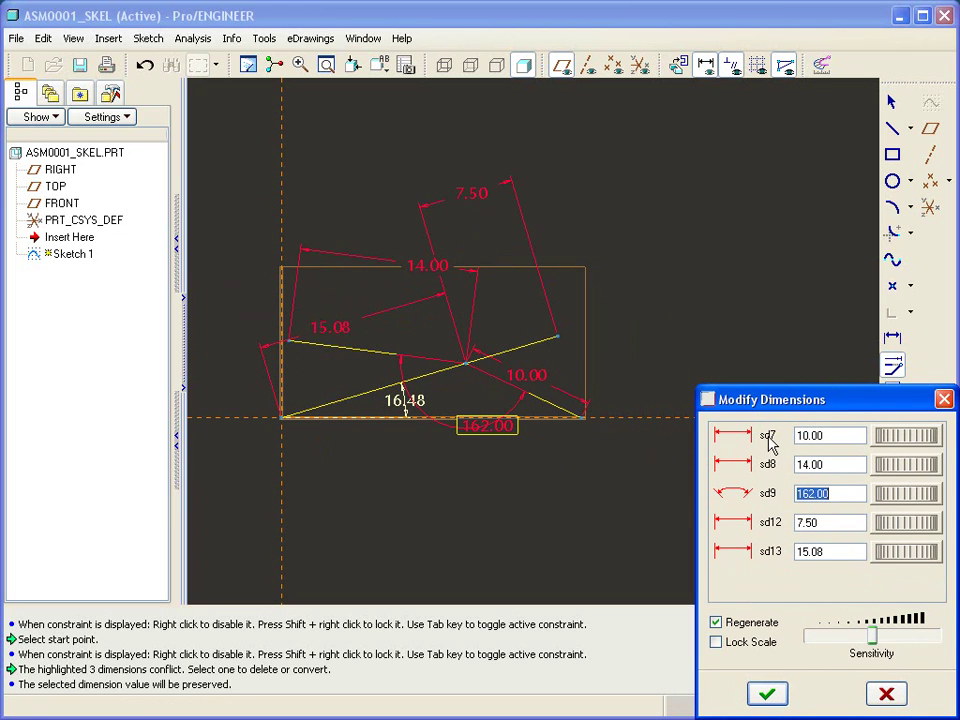
type("160")
key("Return")
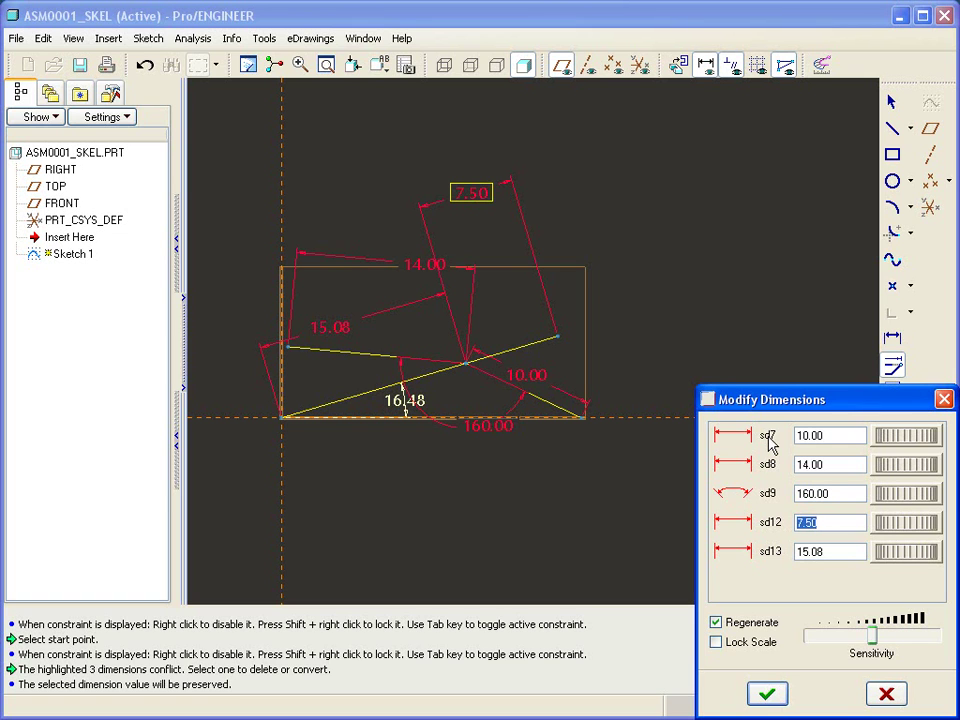
- Set sd12 to 10.00 and sd13 to 14.00, then reselect sd8
type("10")
key("Return")
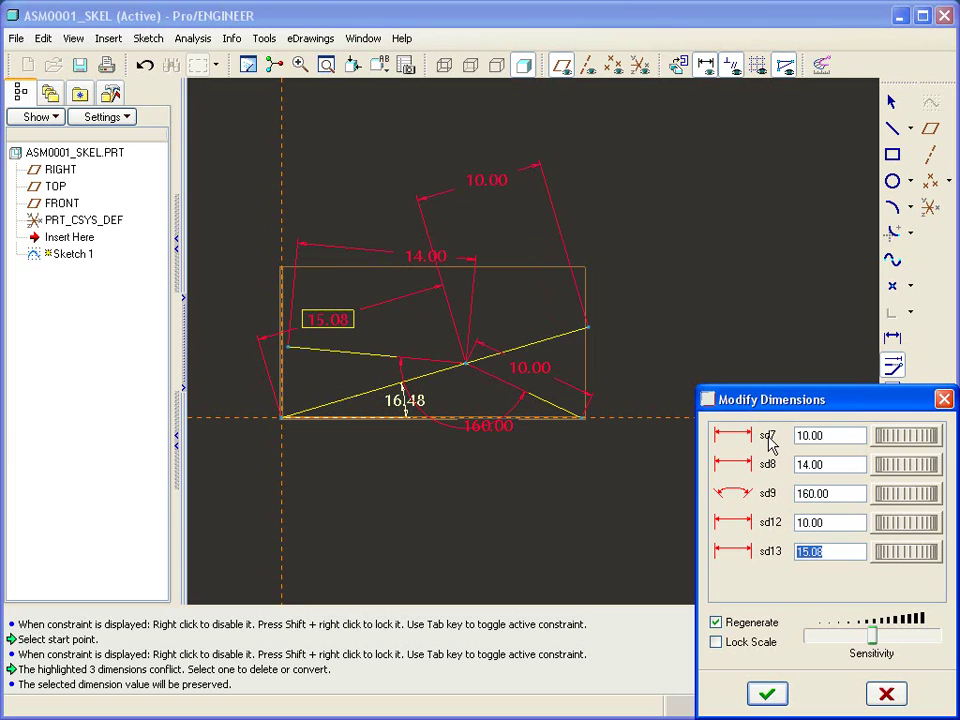
type("14")
key("Return")
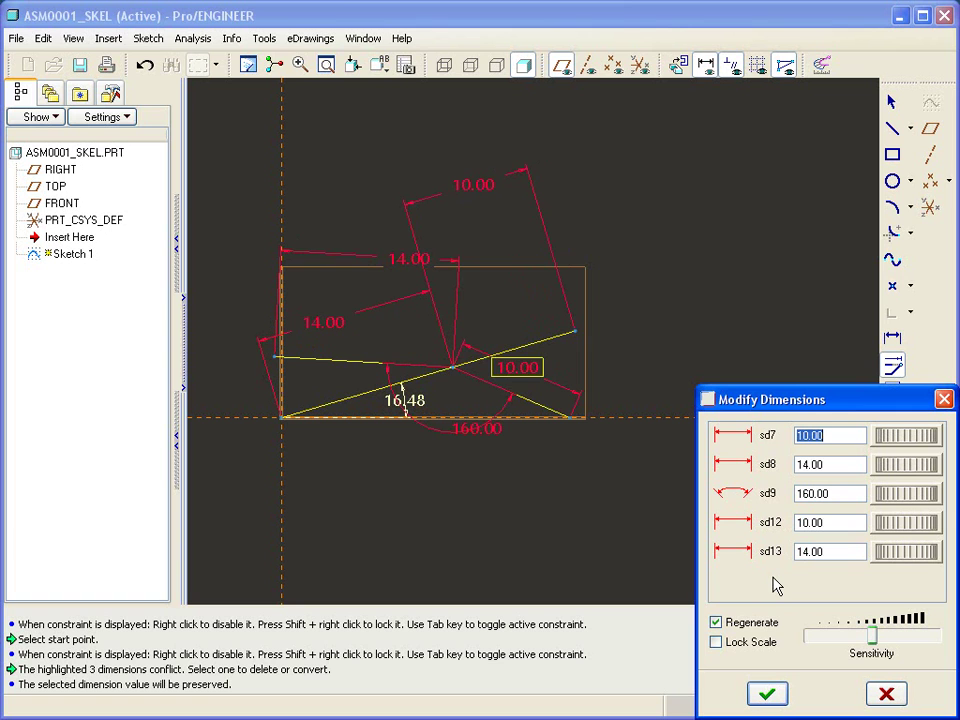
left_click(841, 464)
- Adjust the sd8, sd7 and sd12 link lengths to 8.35, 12.22 and 8.94, and apply them to the sketch
mouse_move(881, 474)
left_mouse_down()
mouse_move(904, 471)
mouse_move(866, 476)
mouse_move(906, 439)
mouse_move(898, 444)
left_mouse_up()
mouse_move(876, 522)
left_mouse_down()
mouse_move(928, 520)
mouse_move(864, 536)
left_mouse_up()
mouse_move(906, 433)
left_mouse_down()
mouse_move(870, 437)
mouse_move(896, 443)
mouse_move(884, 447)
mouse_move(881, 476)
left_mouse_up()
left_click(769, 696)
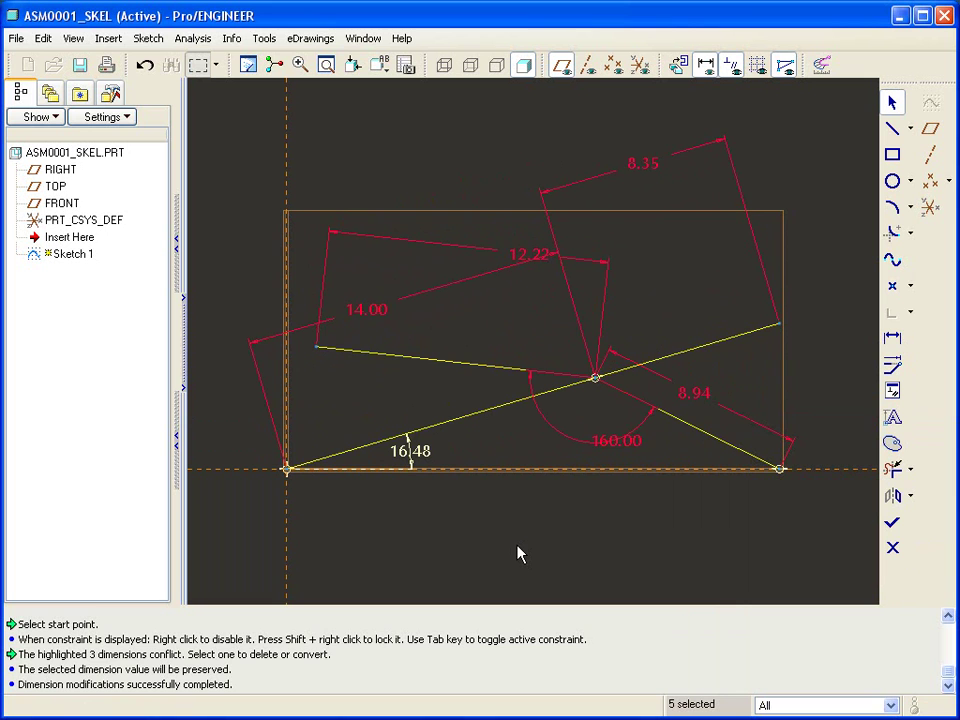
- Swing the linkage by dragging a sketch line until it rests at an 18.10° base angle
left_click(505, 342)
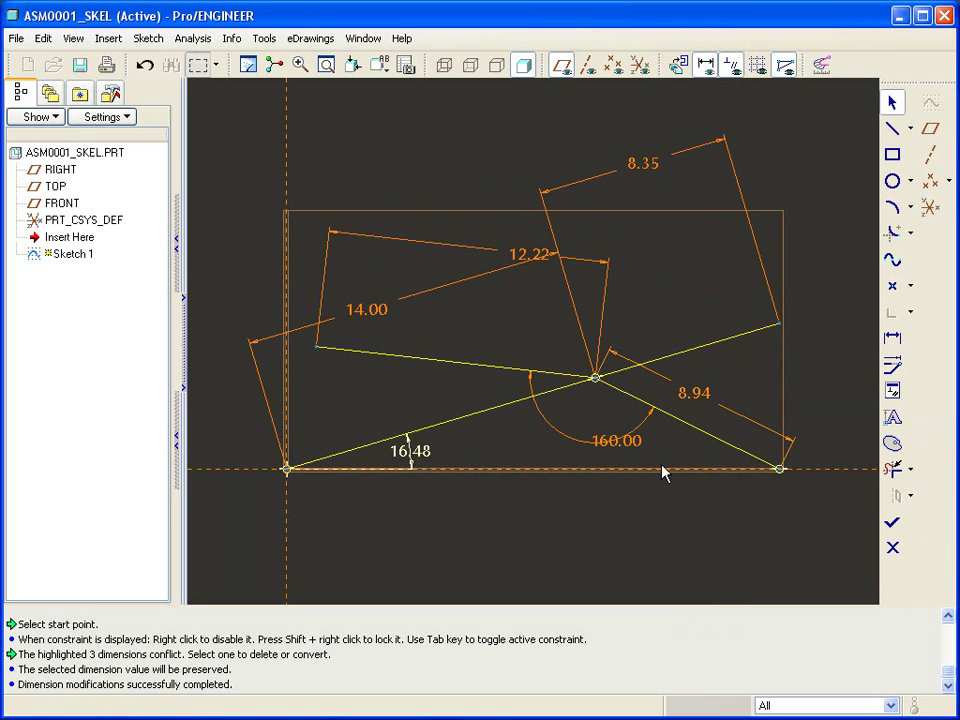
mouse_move(332, 352)
left_mouse_down()
mouse_move(354, 246)
mouse_move(379, 193)
mouse_move(388, 381)
mouse_move(422, 189)
mouse_move(435, 287)
mouse_move(441, 249)
mouse_move(460, 352)
left_mouse_up()
scroll(349, 214, "down", 2)
- Add reference height dimensions from both upper link ends to the base (6.28 and 6.94)
right_click(364, 148)
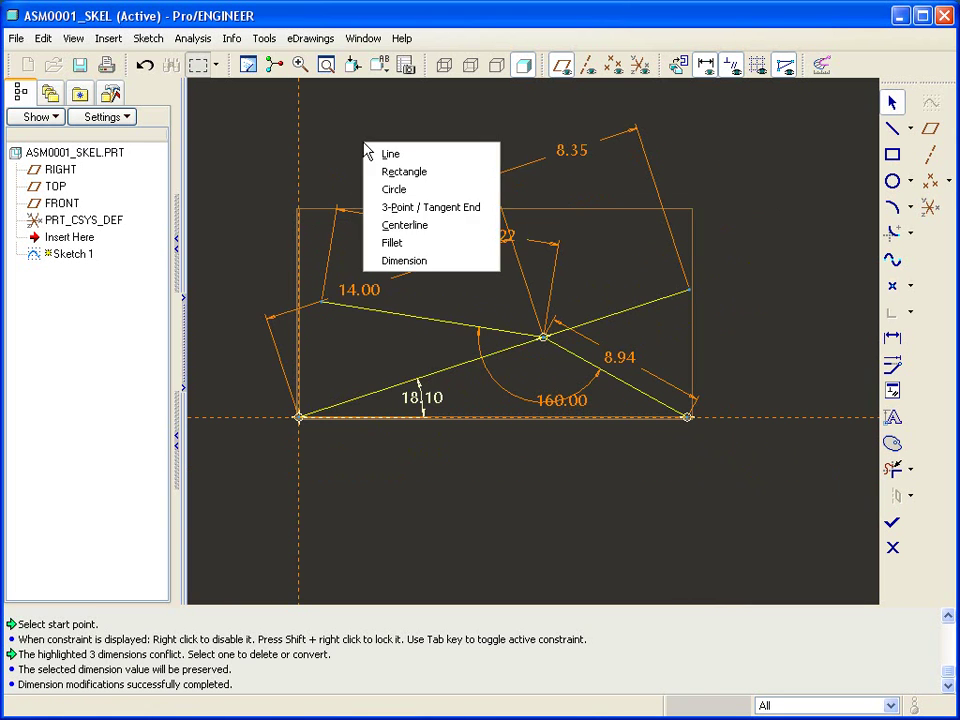
left_click(436, 263)
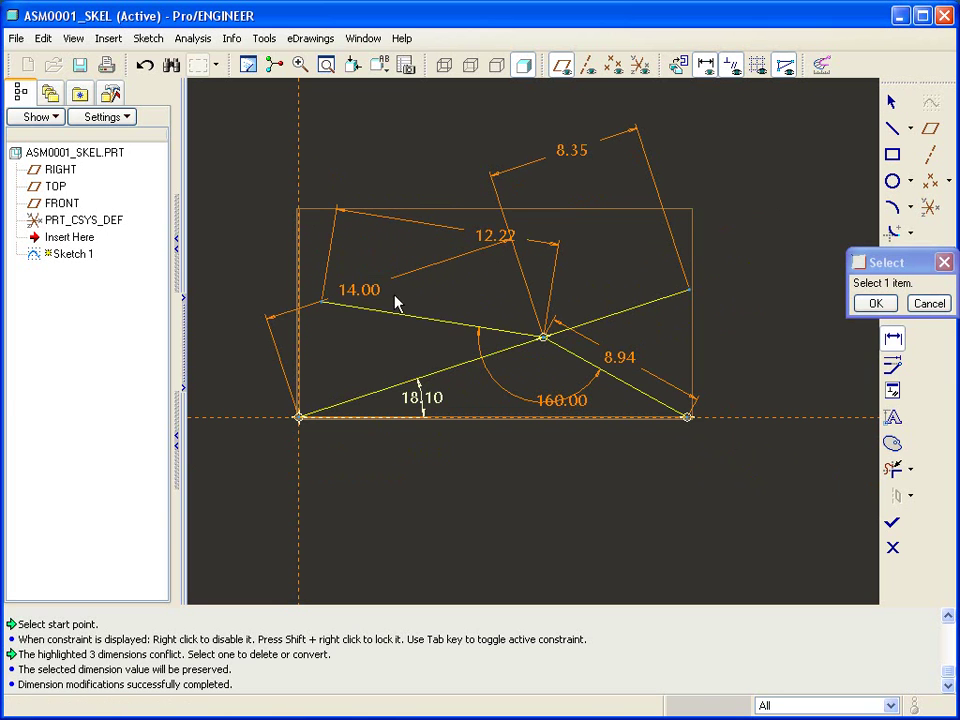
left_click(321, 311)
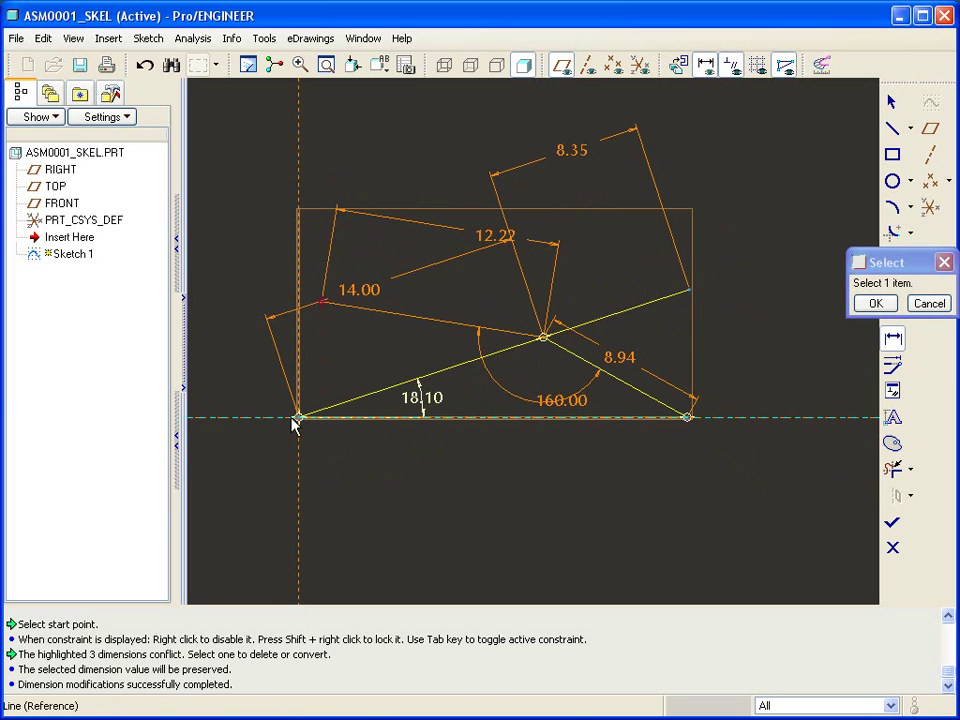
left_click(240, 418)
middle_click(219, 356)
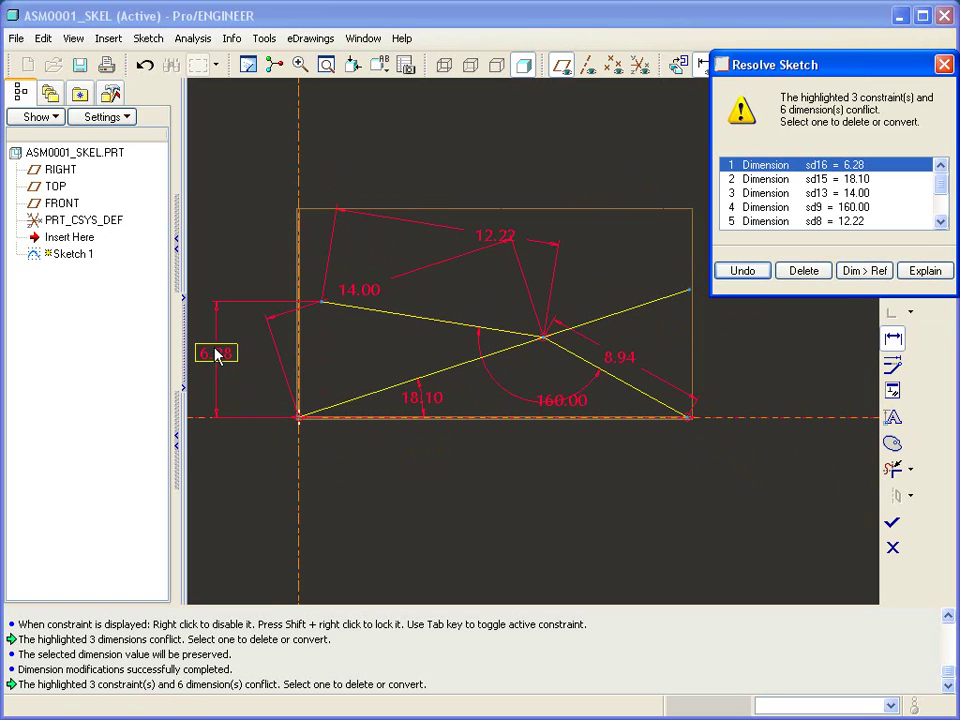
left_click(866, 274)
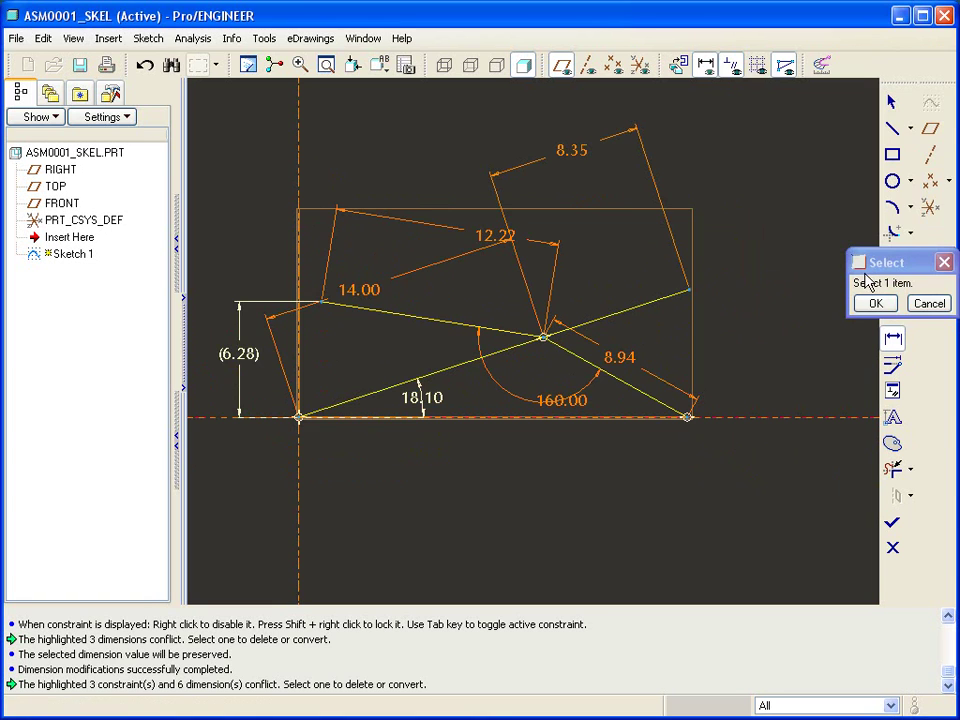
left_click(690, 296)
left_click(690, 420)
middle_click(688, 358)
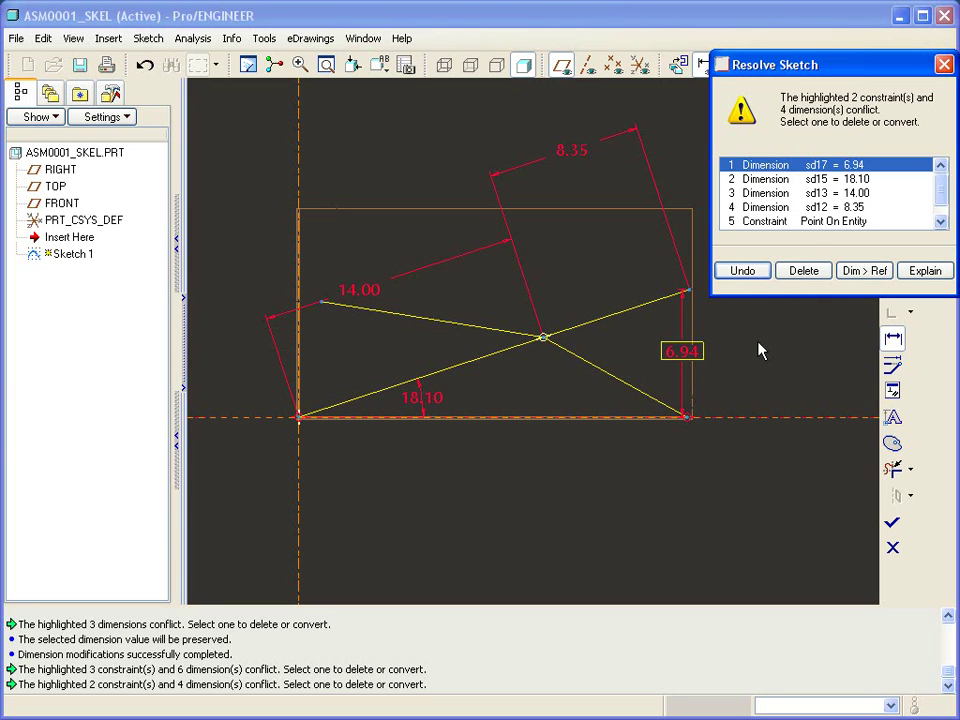
left_click(876, 270)
middle_click(729, 261)
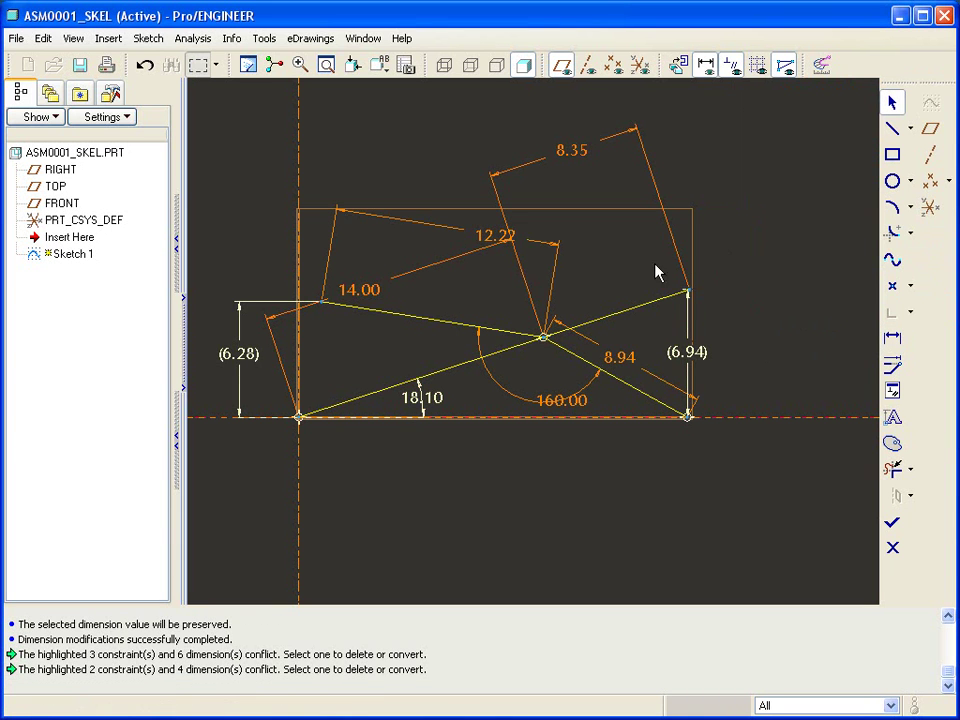
- Drag the upper link ends upward to raise the linkage to a 26.75° base angle
mouse_move(325, 310)
left_mouse_down()
mouse_move(336, 238)
mouse_move(360, 184)
left_mouse_up()
left_click_drag(696, 240, 710, 350)
mouse_move(357, 392)
left_mouse_down()
mouse_move(403, 246)
mouse_move(447, 210)
left_mouse_up()
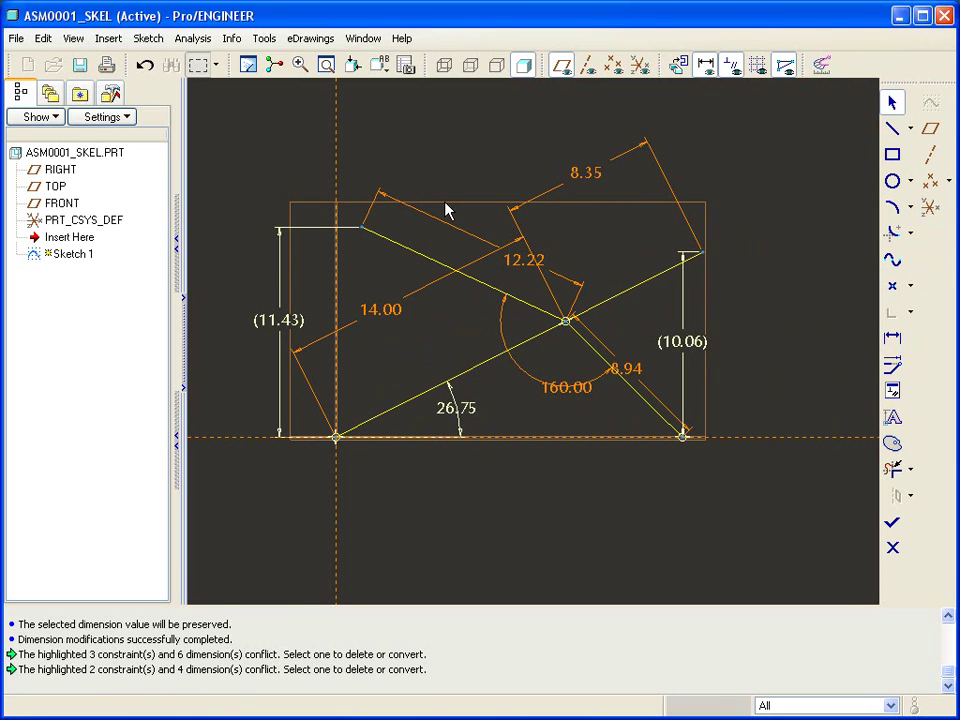
- Complete Sketch 1, orbit to a 3-D view, and select FRONT as the next sketch plane
left_click(892, 522)
mouse_move(703, 369)
middle_mouse_down()
mouse_move(677, 353)
mouse_move(649, 371)
mouse_move(401, 411)
middle_mouse_up()
left_click(703, 222)
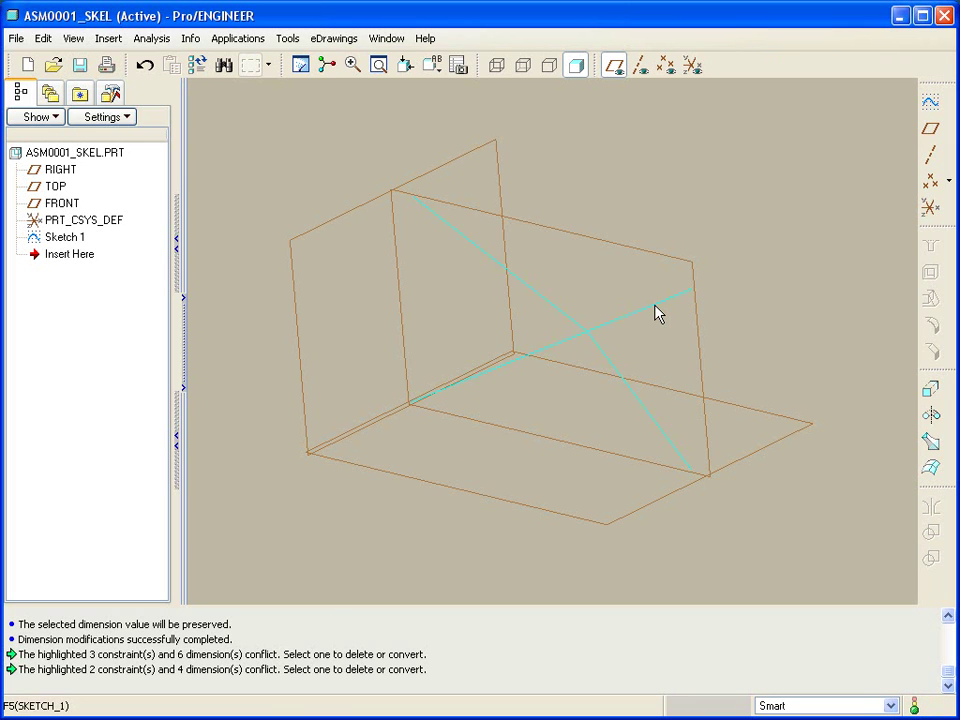
left_click(664, 254)
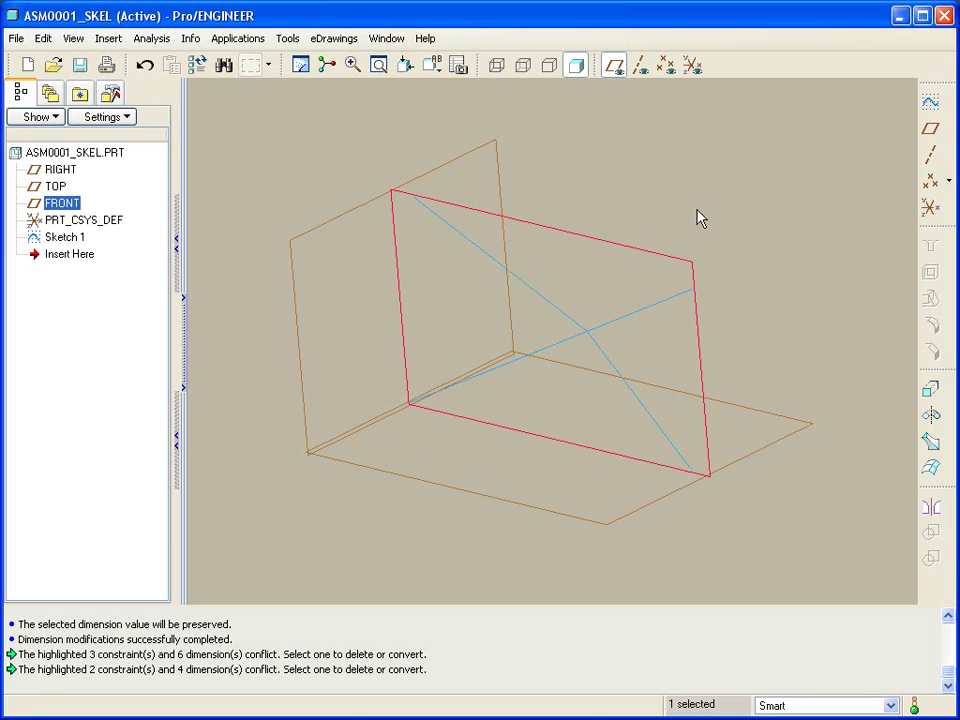
- Start Sketch 2 on FRONT, referencing Sketch 1's three line ends and the lines' crossing point
left_click(930, 102)
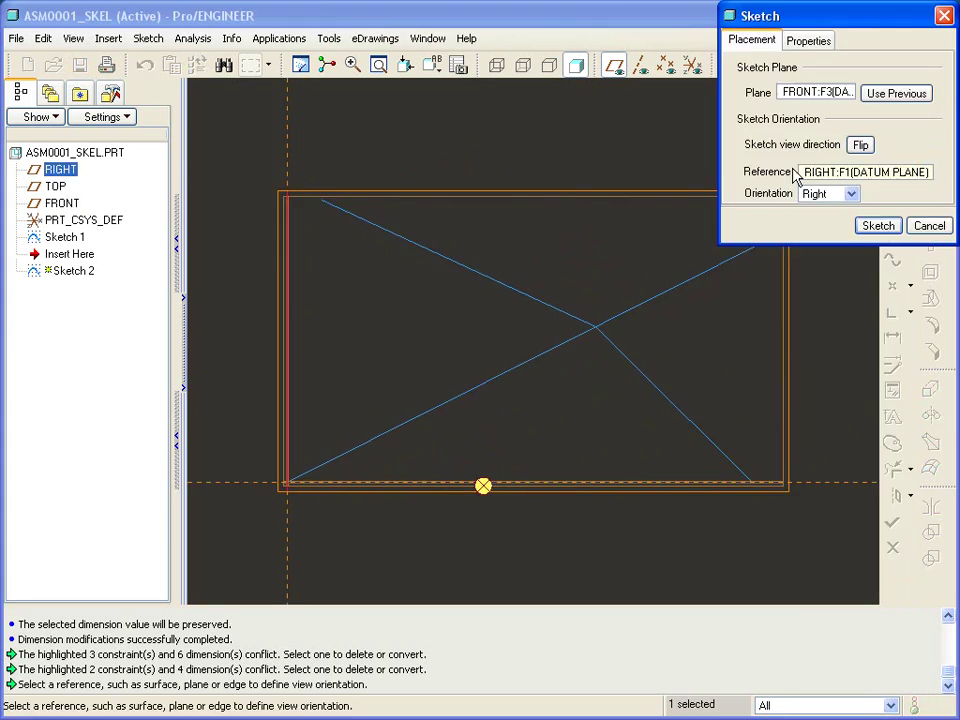
left_click(875, 226)
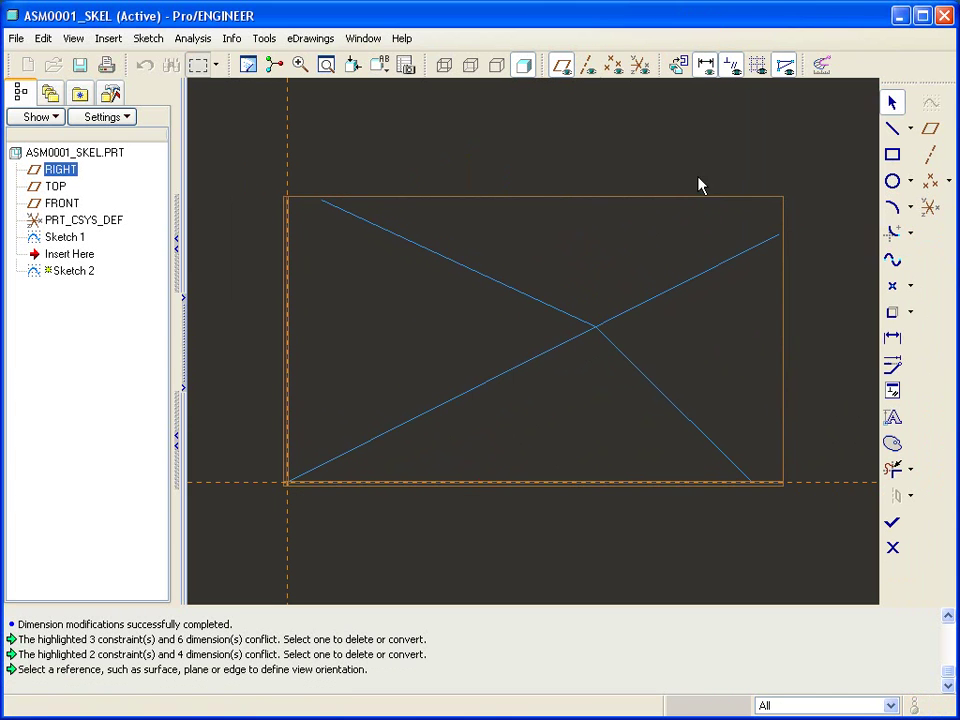
left_click(152, 42)
left_click(190, 101)
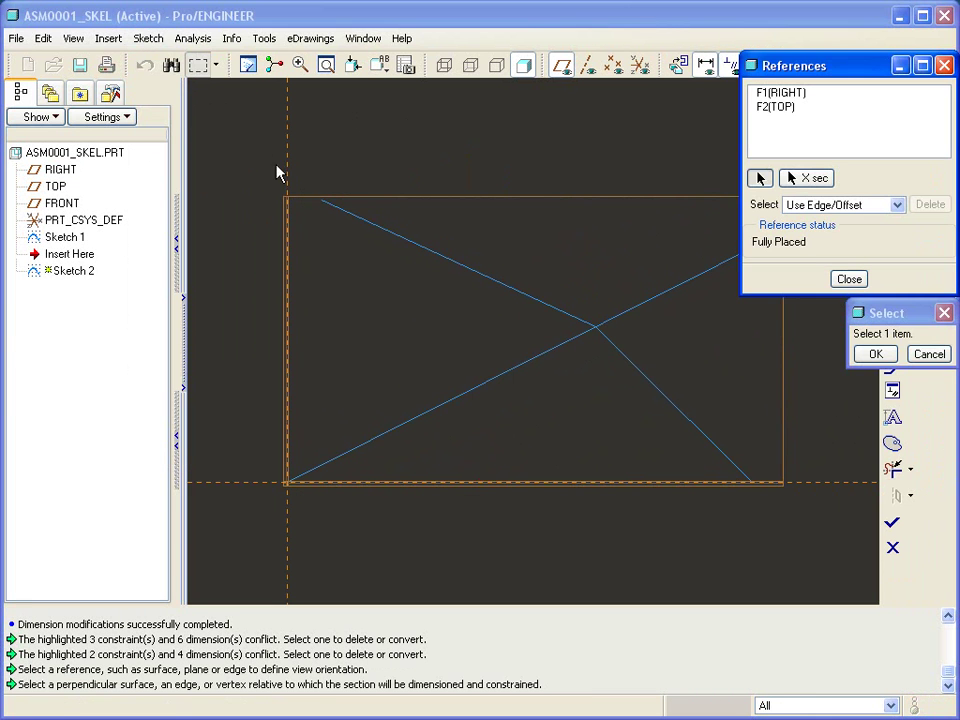
left_click(321, 201)
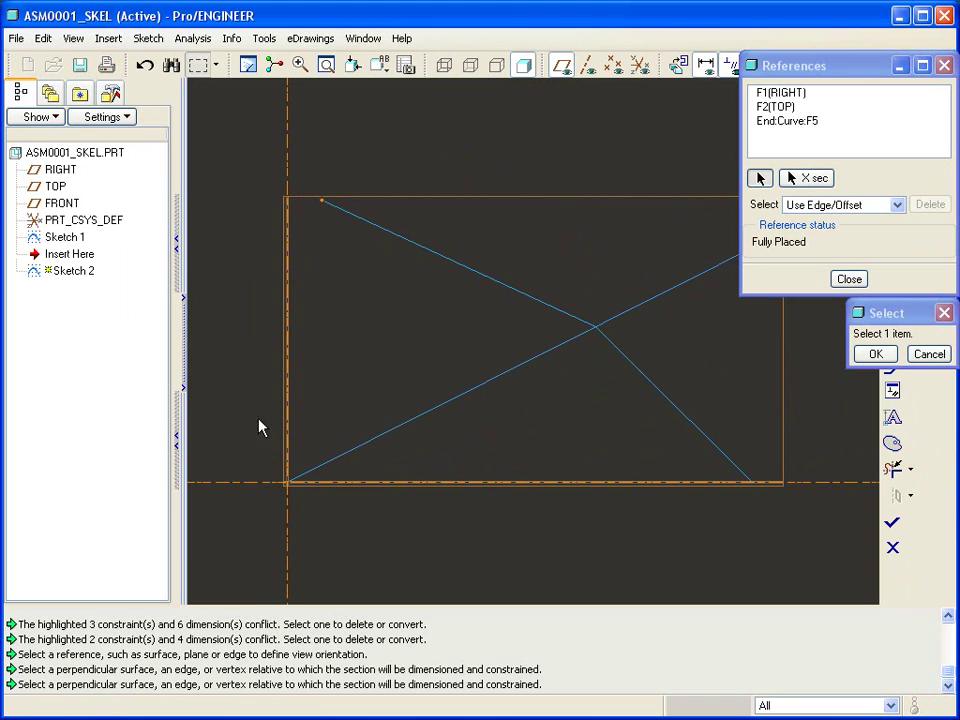
left_click(665, 277)
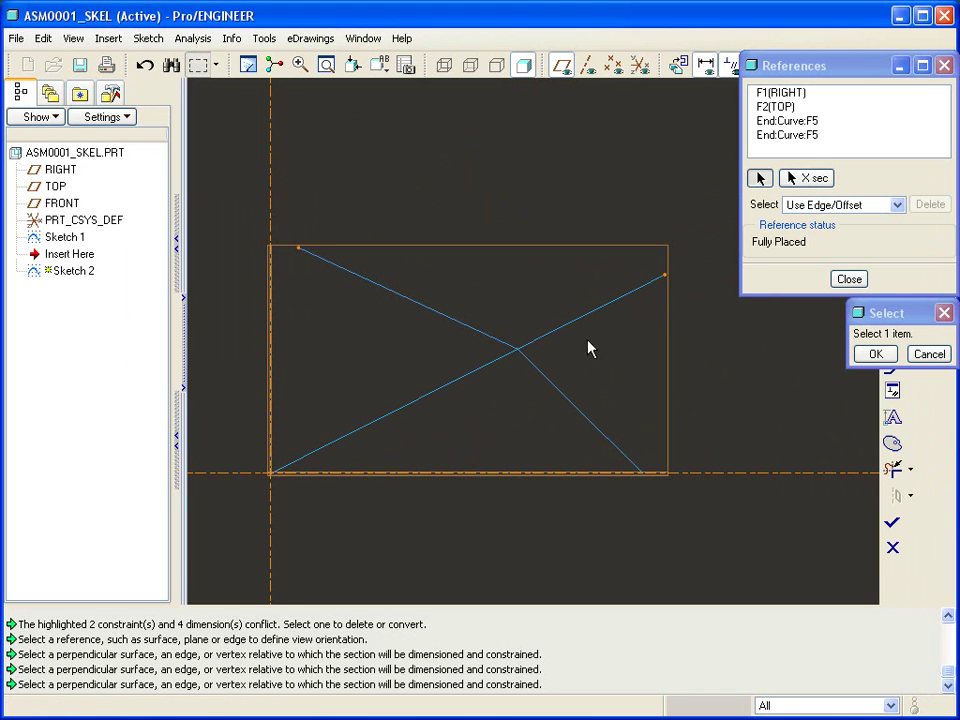
left_click(515, 357)
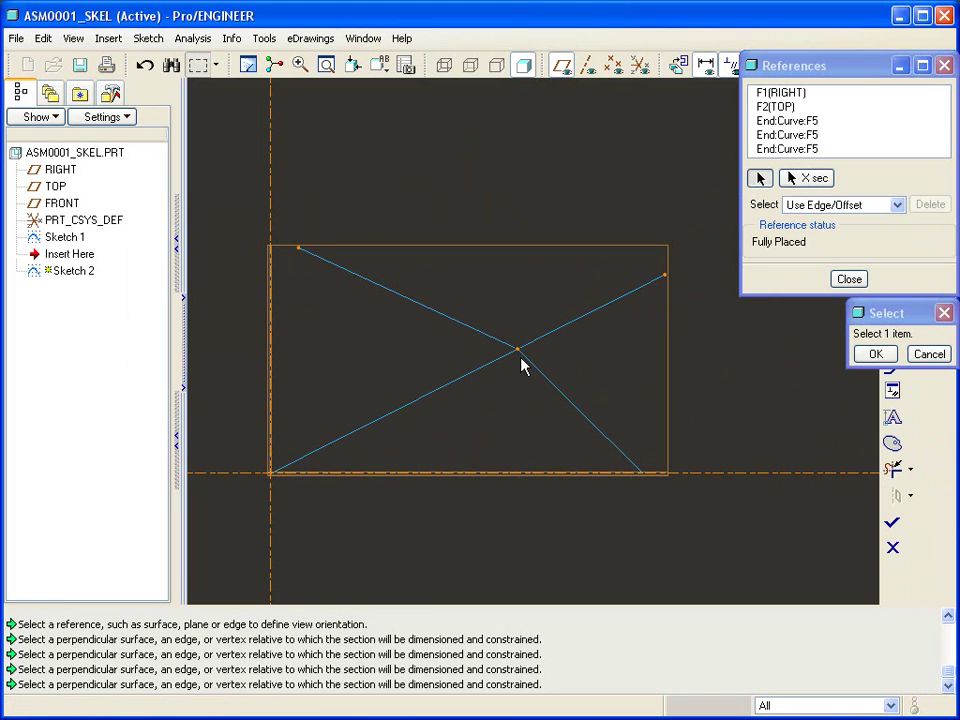
left_click(643, 478)
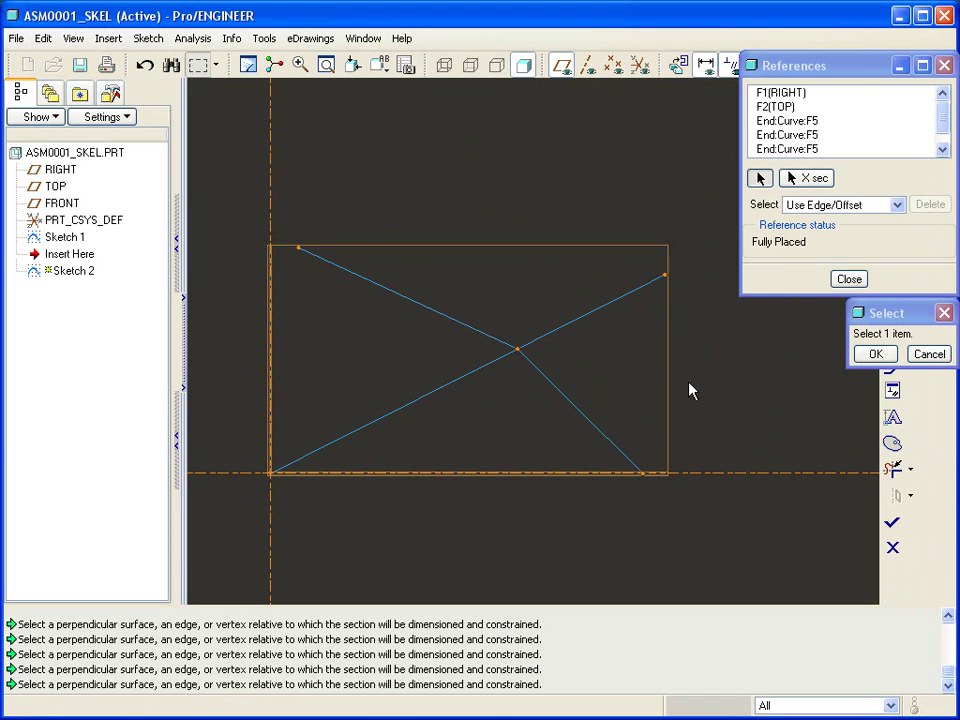
right_click(688, 388)
- Draw circles at the upper-right, lower, crossing and upper-left pin points
left_click(711, 426)
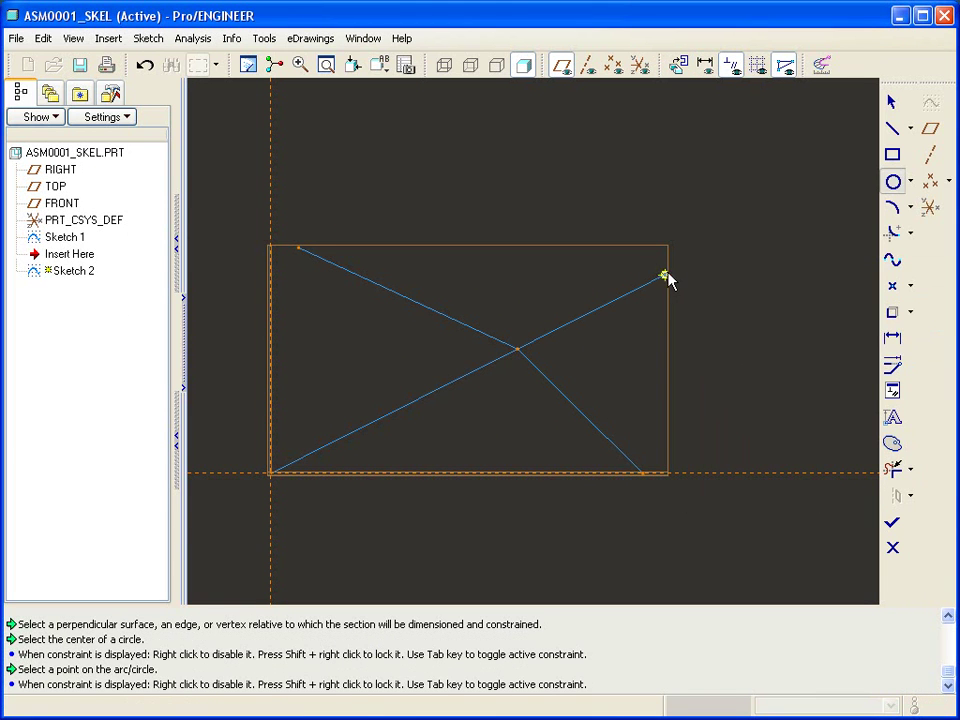
left_click(668, 276)
left_click(666, 294)
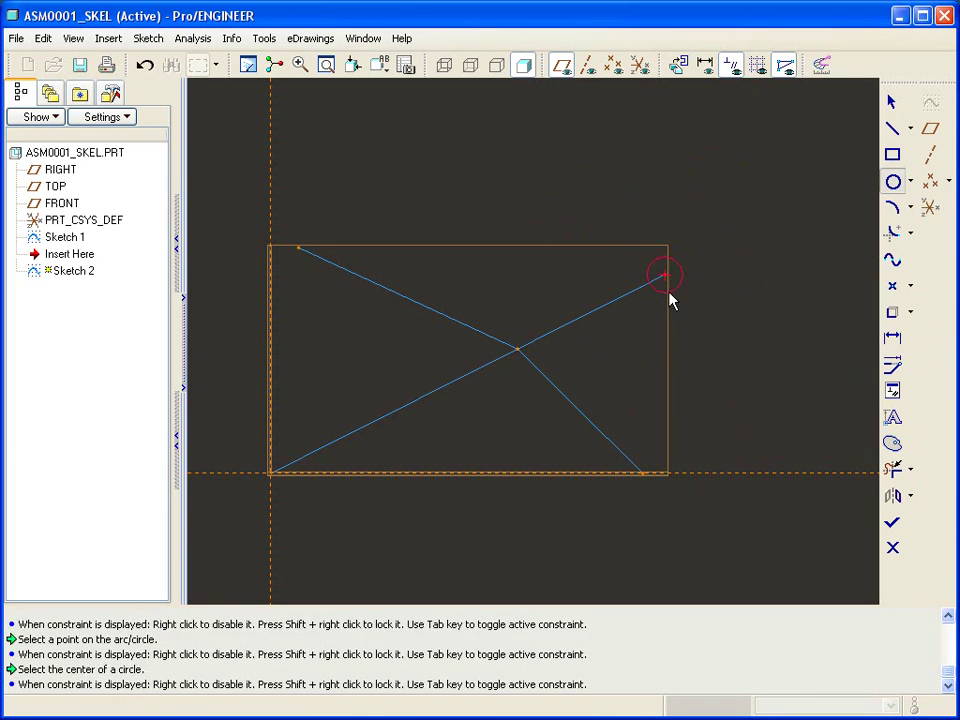
left_click(643, 472)
left_click(651, 469)
left_click(517, 349)
left_click(528, 357)
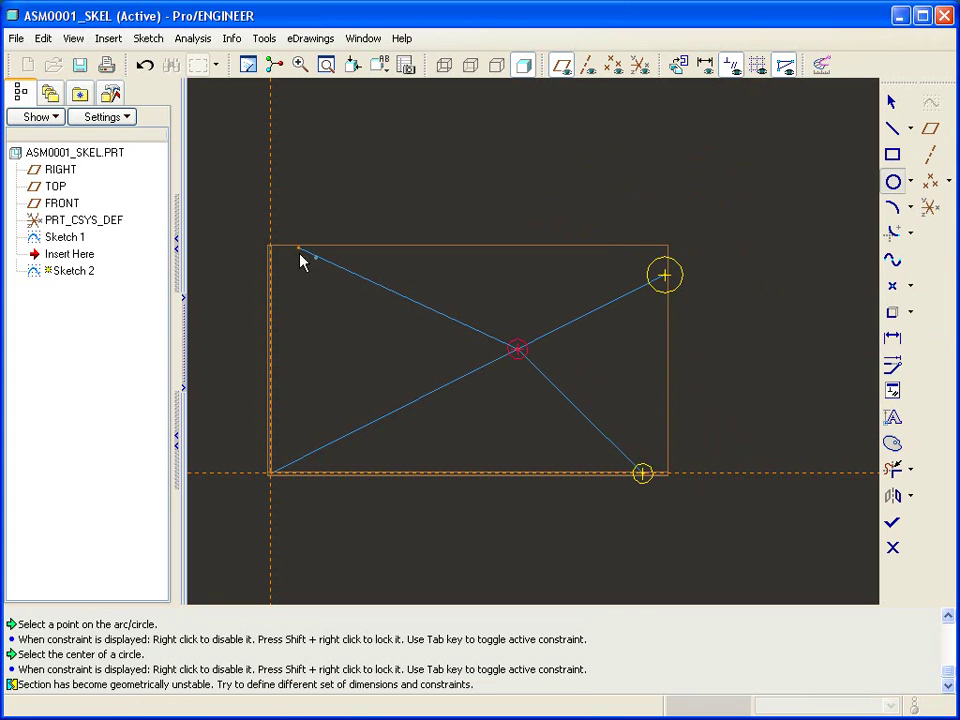
left_click(298, 248)
left_click(307, 251)
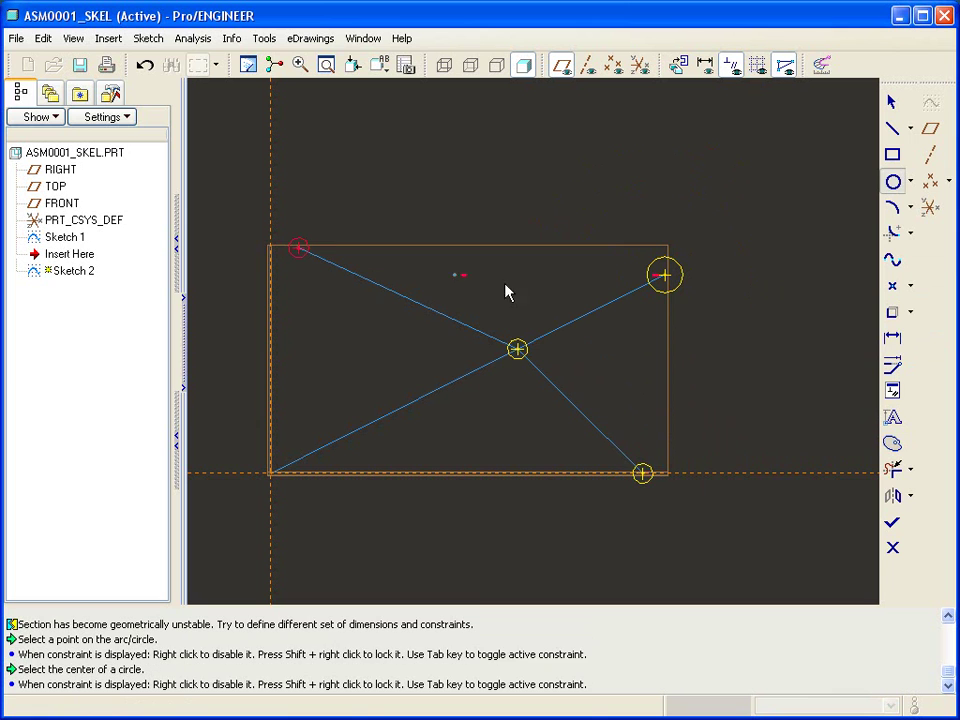
middle_click(724, 361)
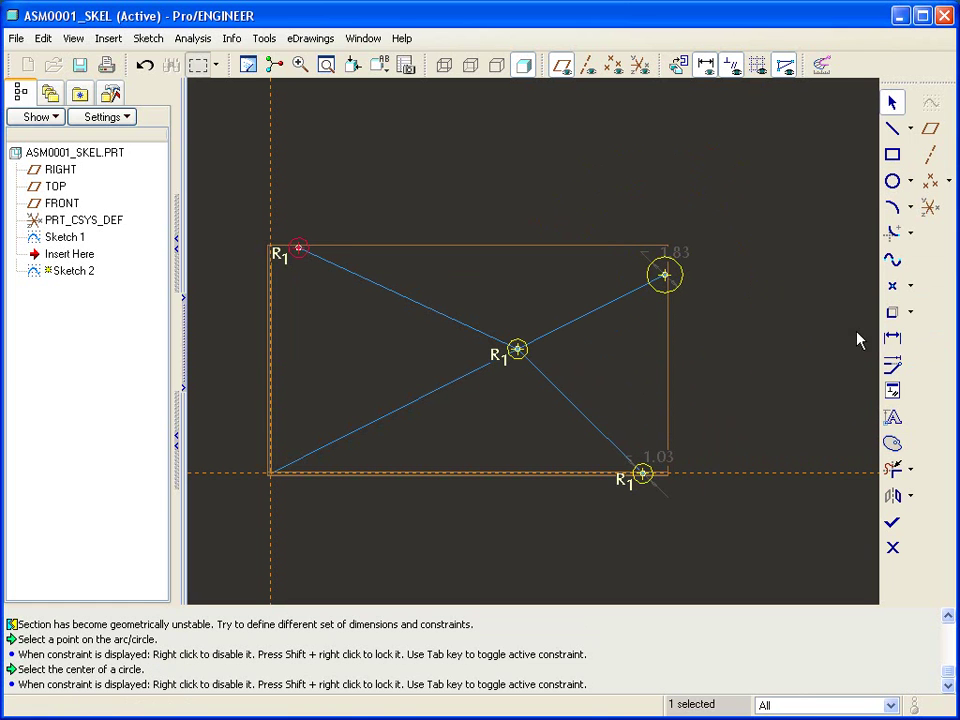
- Constrain the bottom-right and top-right circles to have equal radii
left_click(892, 390)
left_click(898, 101)
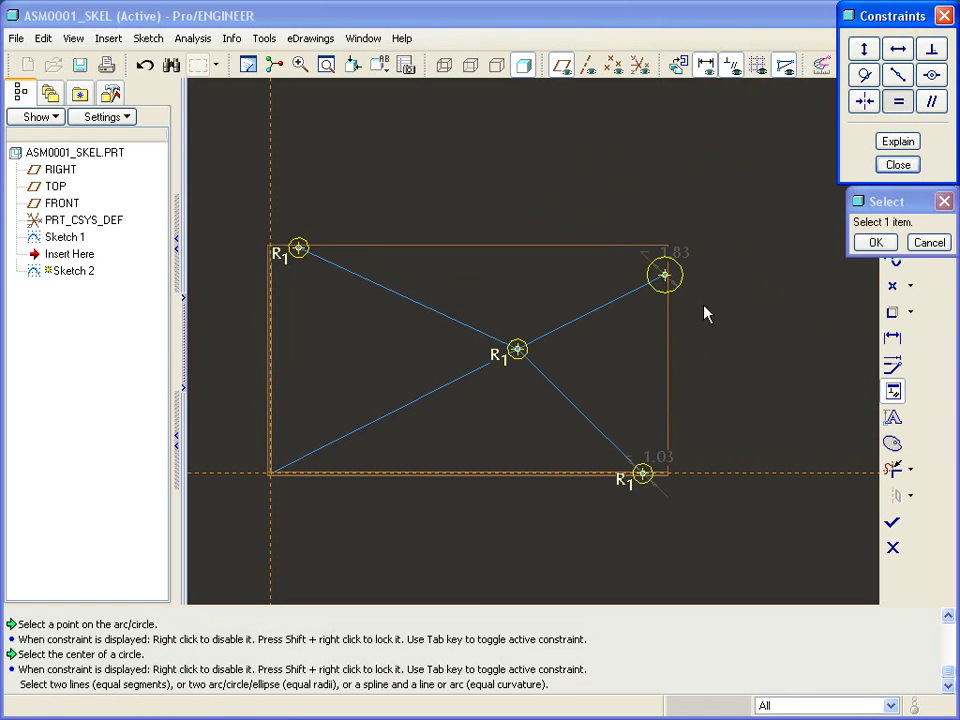
left_click(642, 472)
left_click(673, 280)
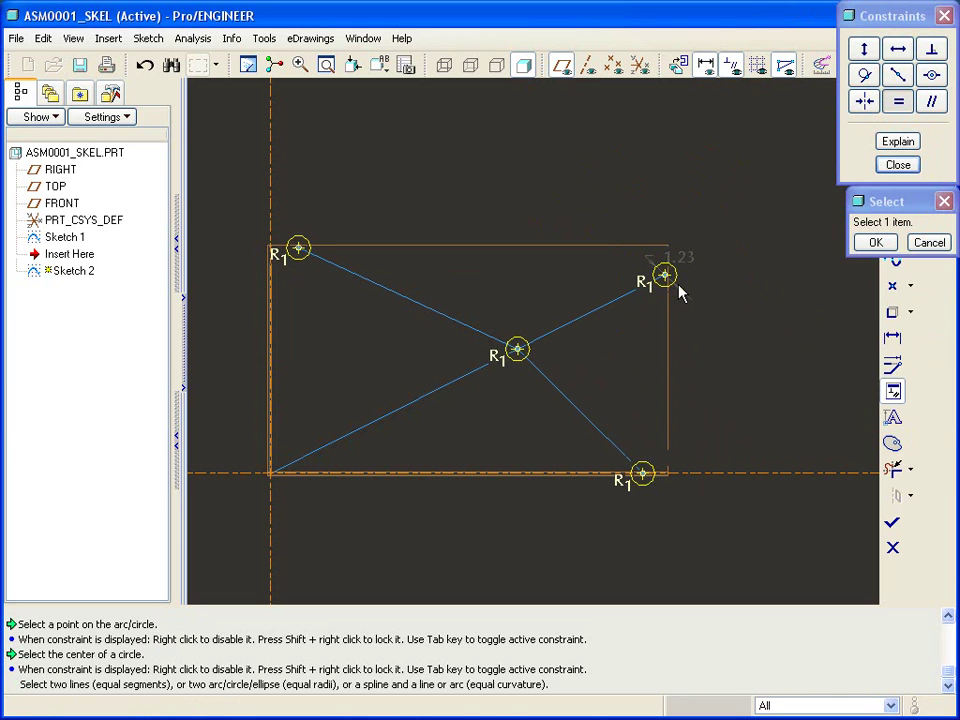
left_click(898, 164)
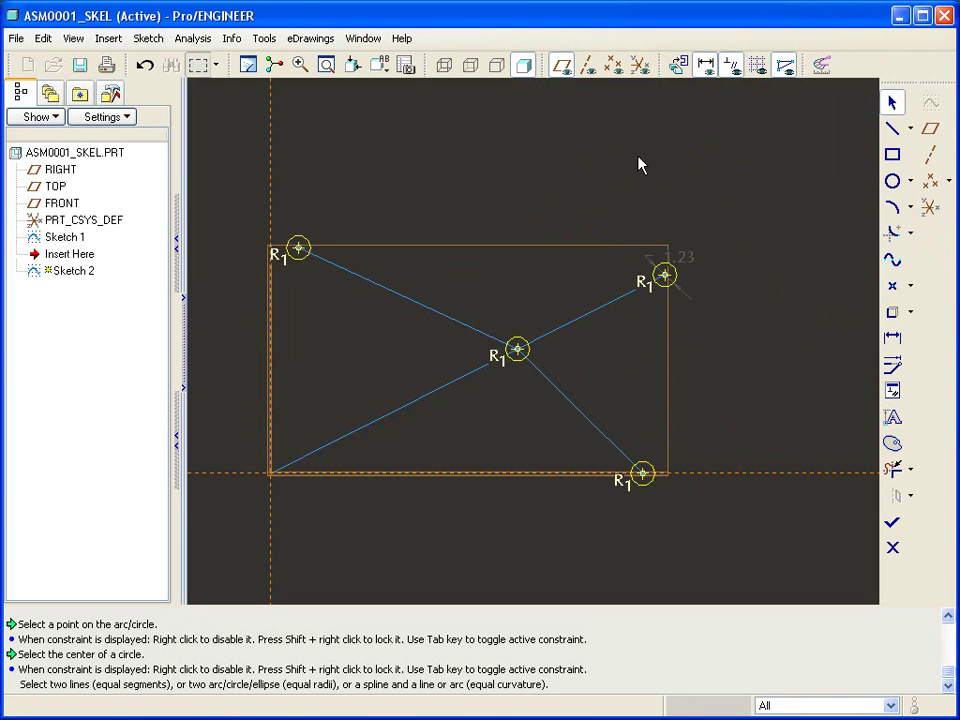
- Add a fifth circle at the lower-left pin point and set the circle radius to 0.75
right_click(640, 162)
left_click(680, 204)
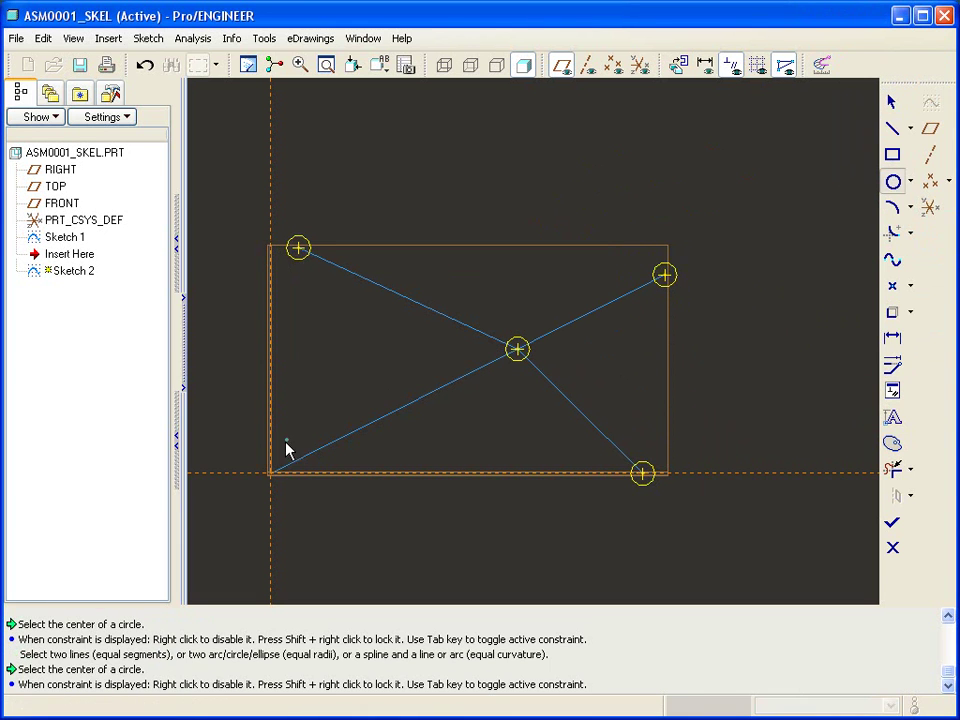
left_click(270, 473)
left_click(281, 474)
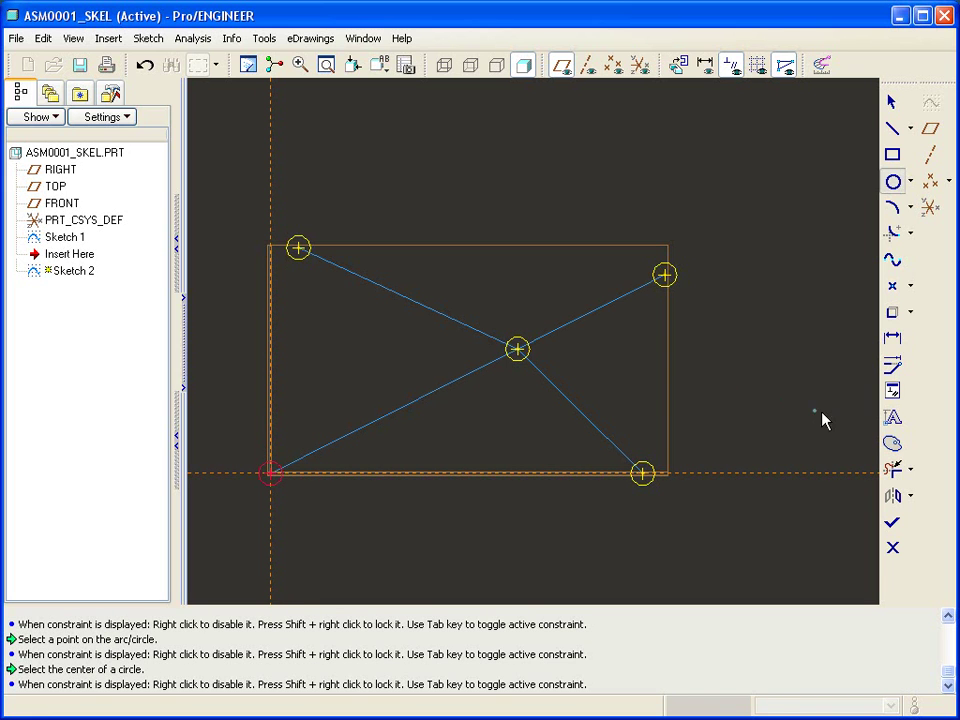
middle_click(795, 422)
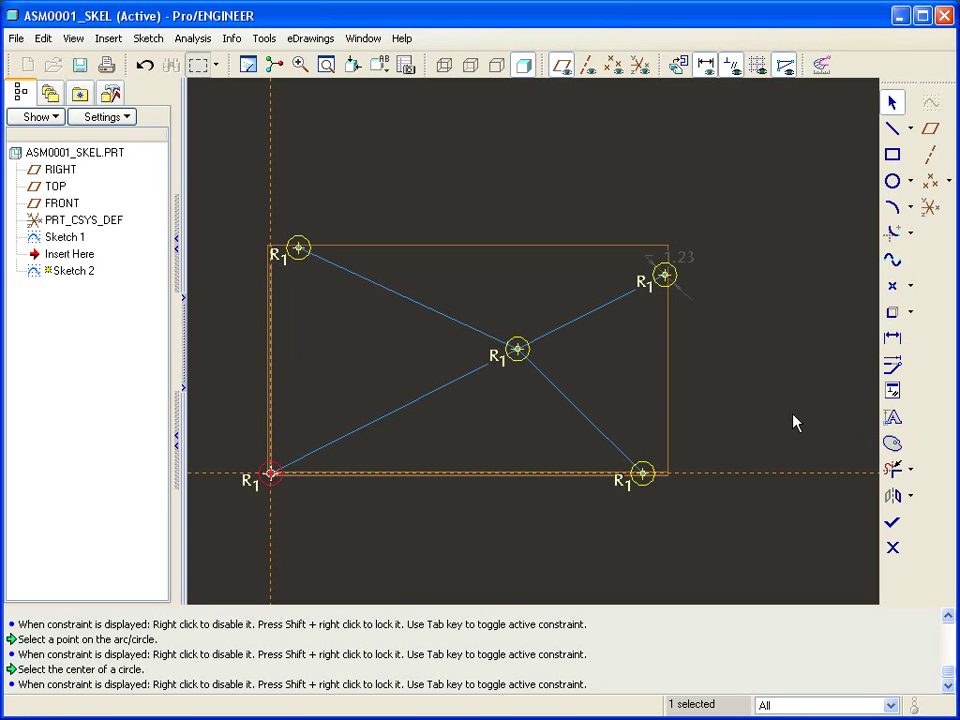
double_click(690, 258)
type(".75")
key("Return")
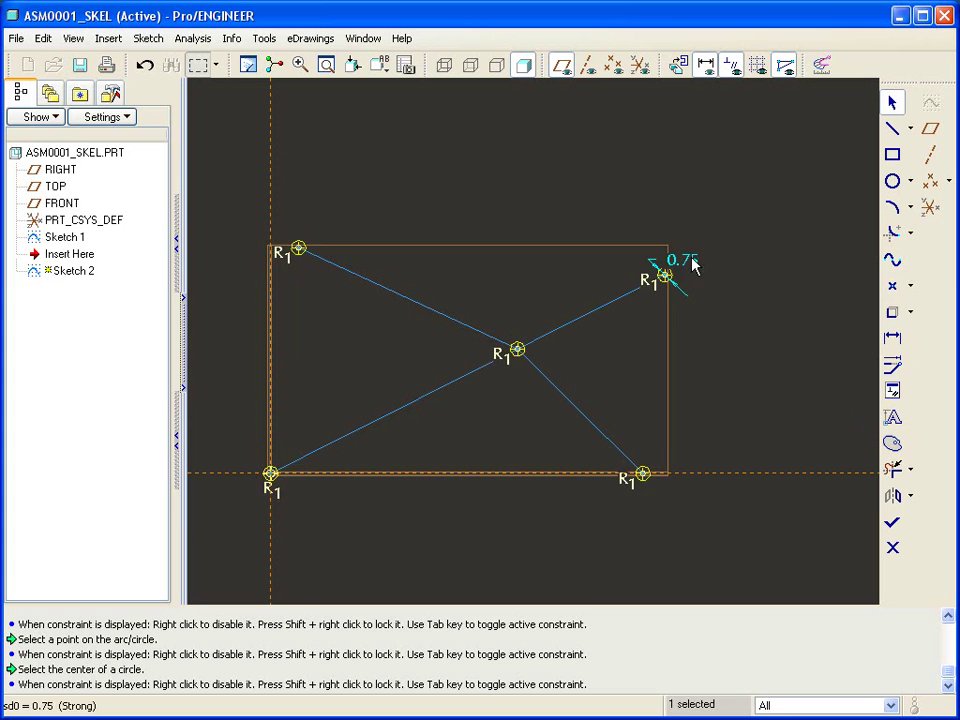
- Finish Sketch 2, then orbit and zoom the skeleton into an isometric-like view
left_click(892, 528)
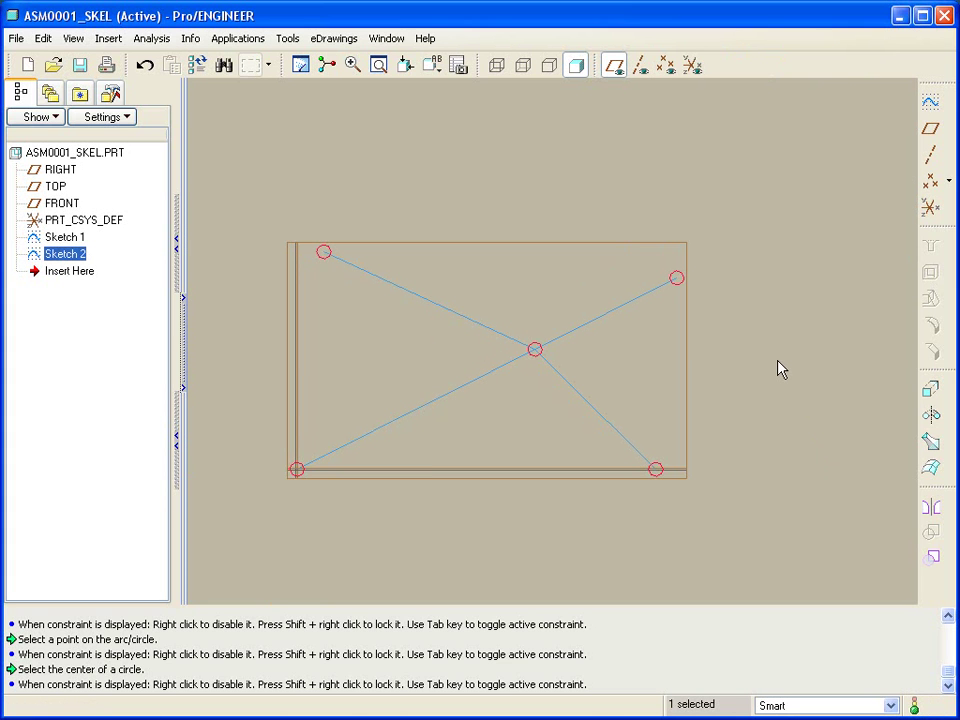
mouse_move(664, 369)
middle_mouse_down()
mouse_move(619, 369)
mouse_move(611, 386)
mouse_move(409, 472)
middle_mouse_up()
scroll(651, 351, "up", 4)
left_click(652, 352)
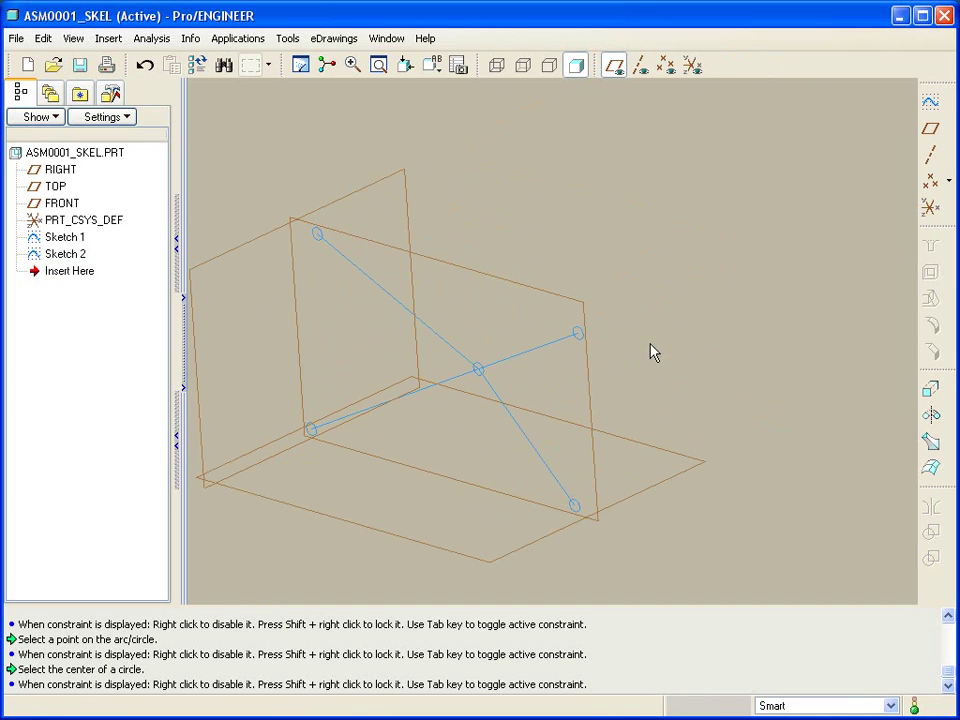
scroll(652, 352, "down", 2)
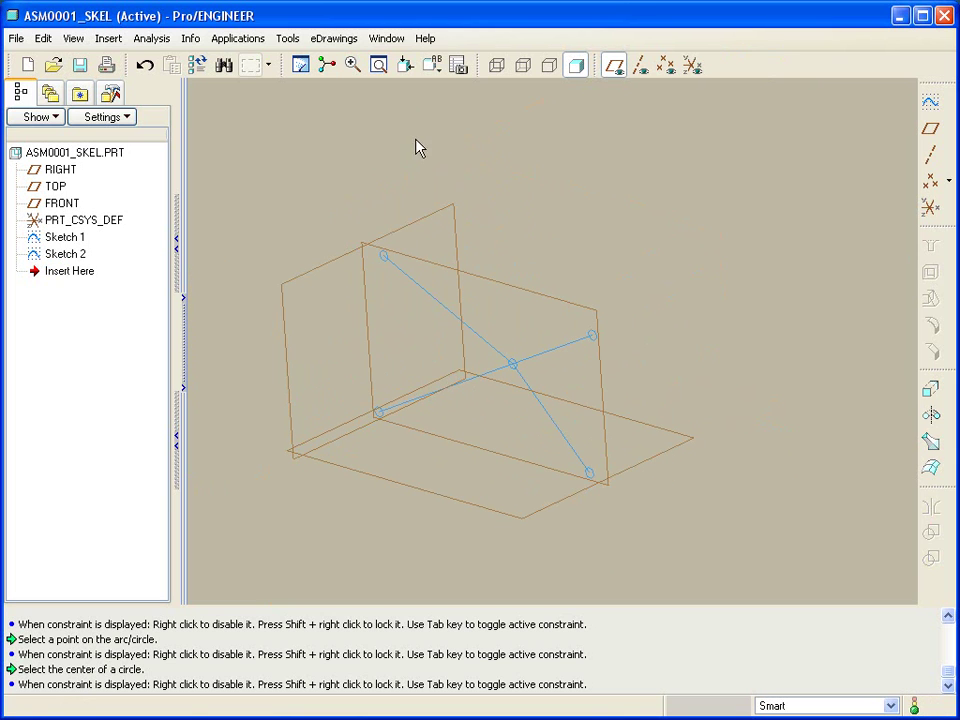
- In the ASM0001 assembly, create a new part named UPPER copied from the solid part template
left_click(386, 38)
left_click(452, 210)
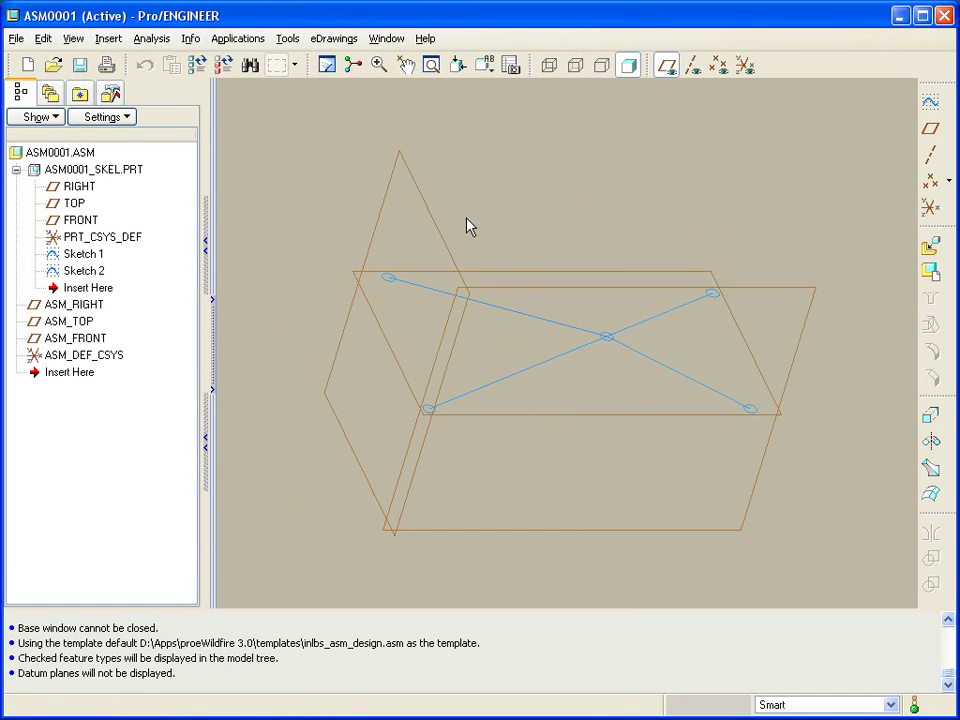
left_click(930, 272)
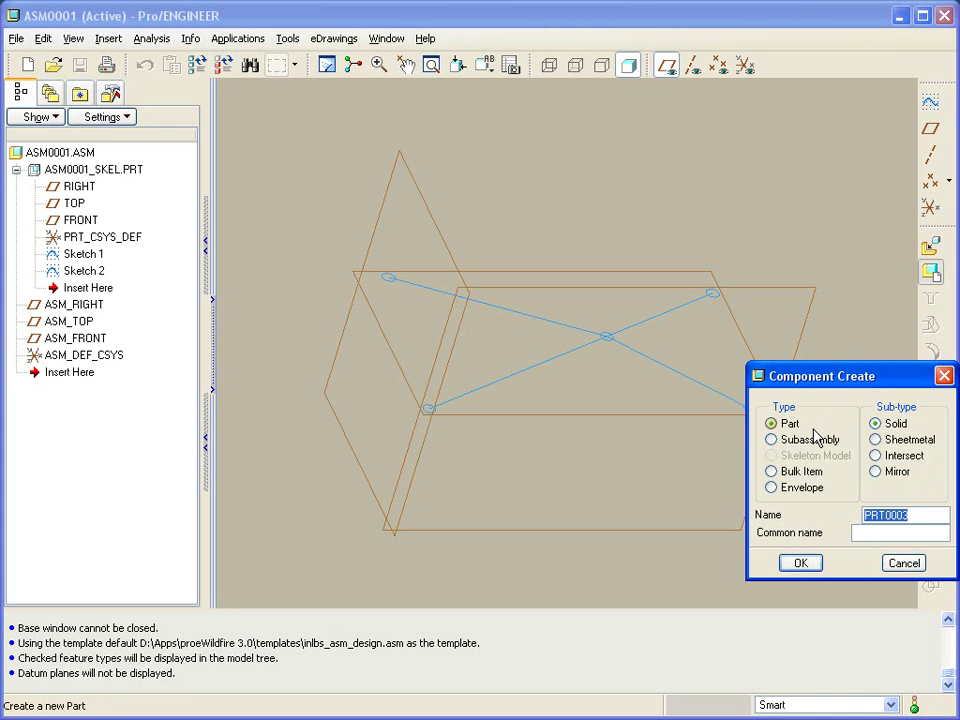
type("upper")
key("Return")
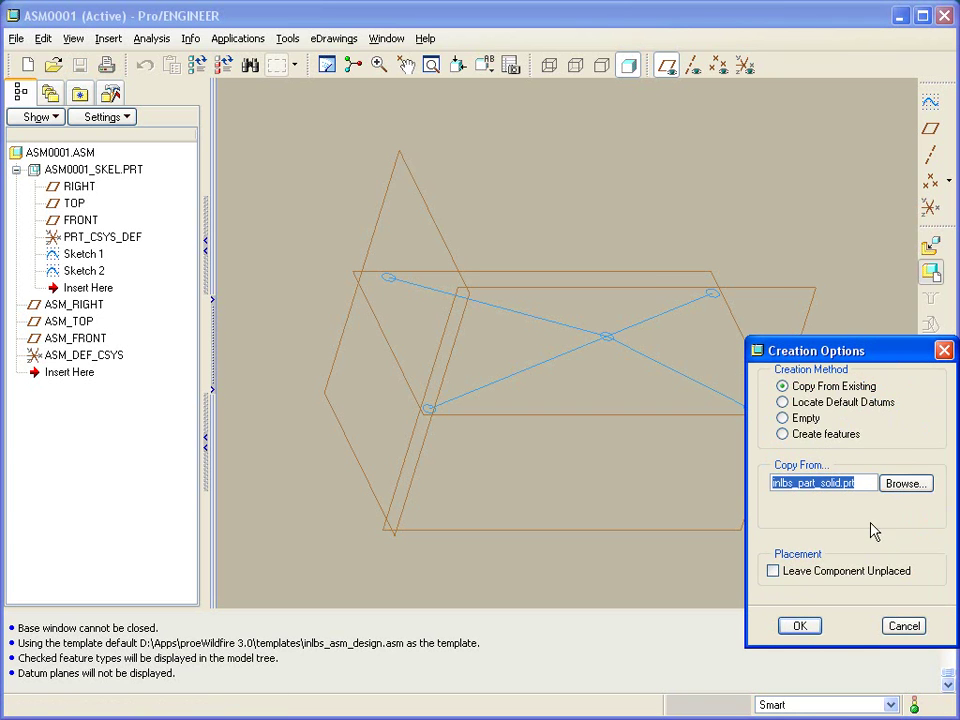
left_click(799, 626)
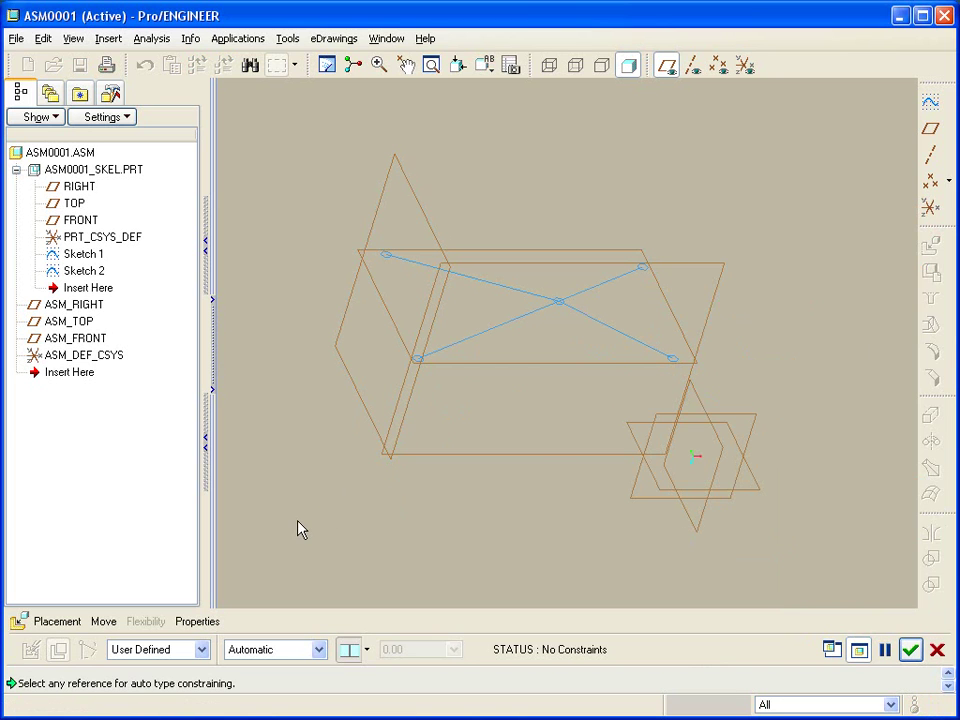
- Place UPPER in the assembly using the Default constraint
left_click(318, 652)
left_click(315, 630)
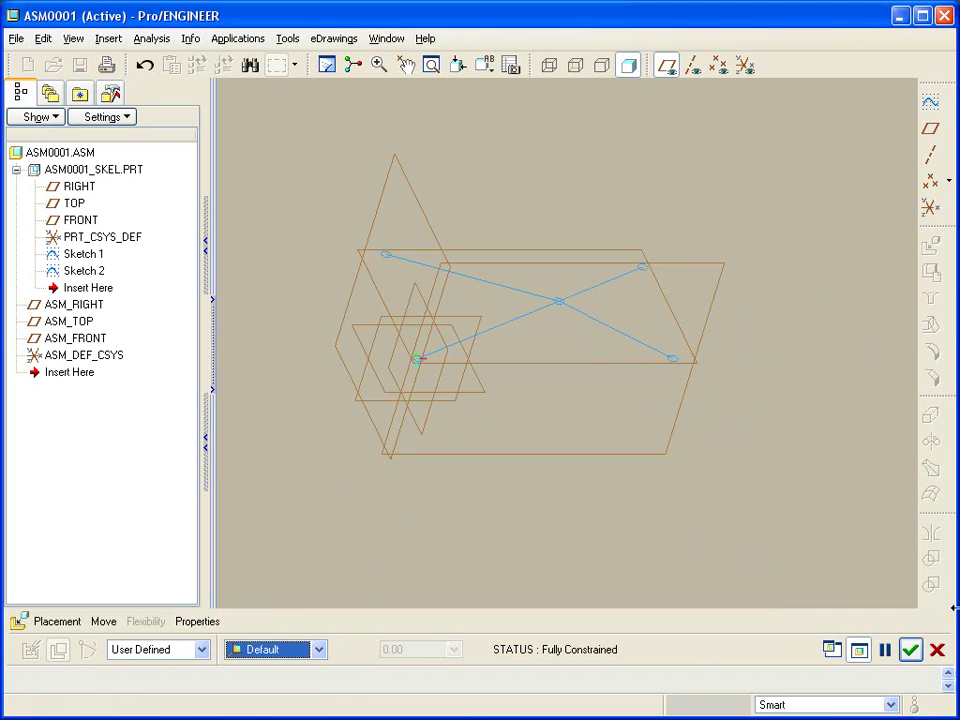
left_click(910, 650)
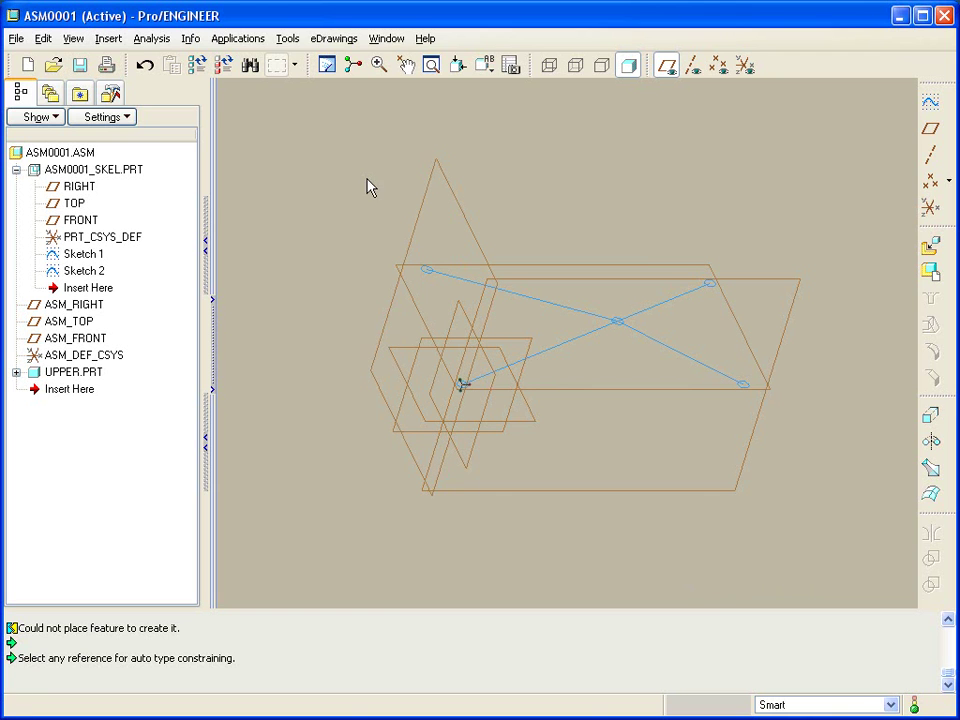
- Open the skeleton part in its own window and show coordinate systems
left_click(108, 171)
right_click(108, 171)
left_click(135, 212)
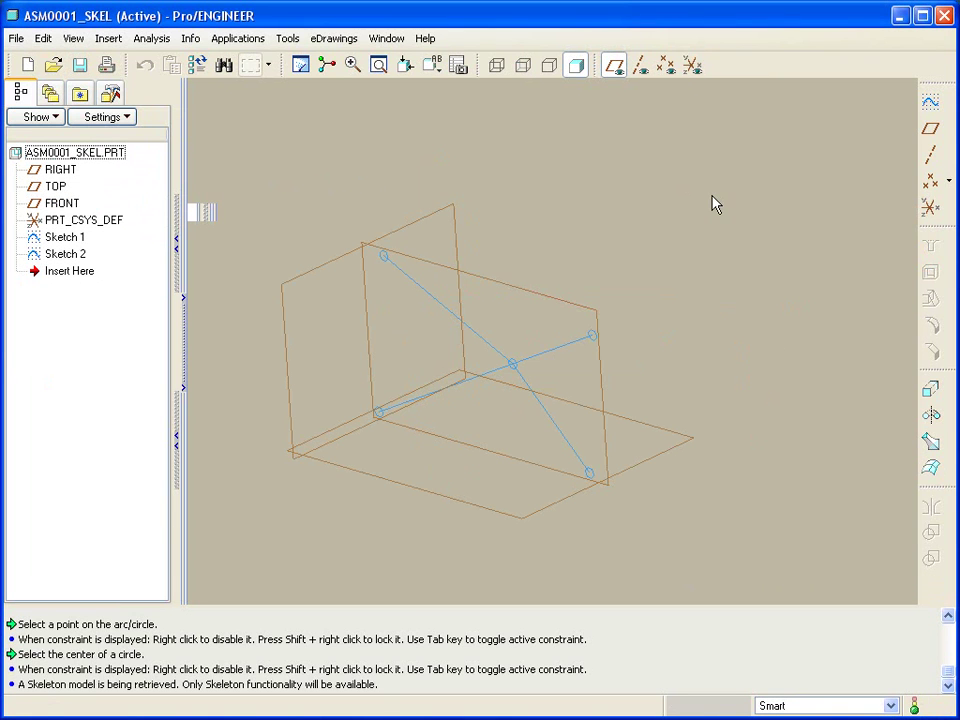
left_click(689, 70)
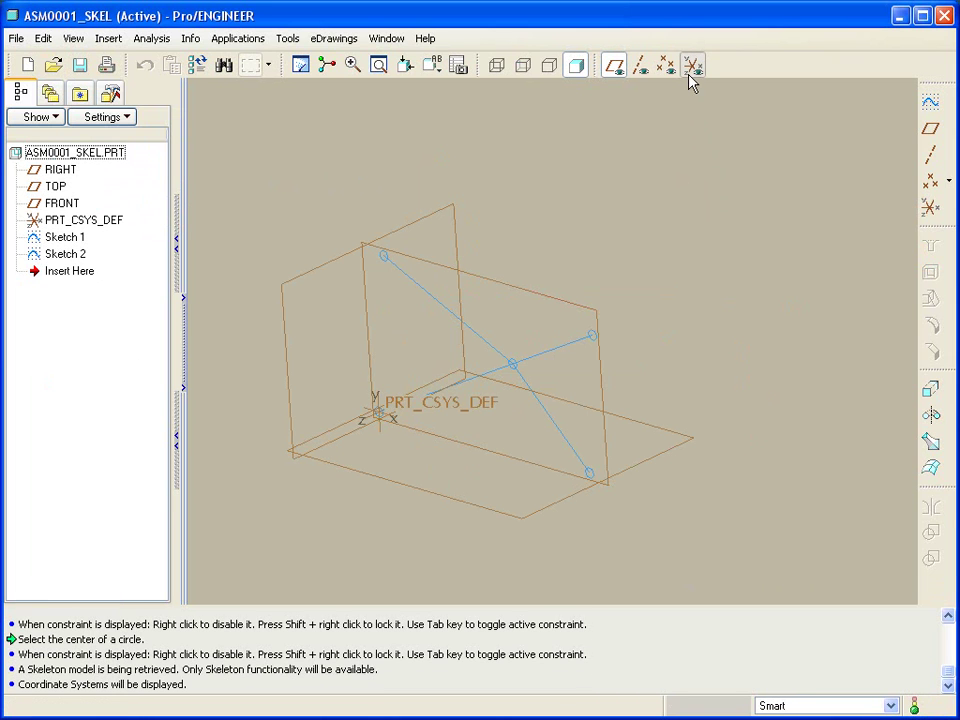
scroll(379, 439, "up", 4)
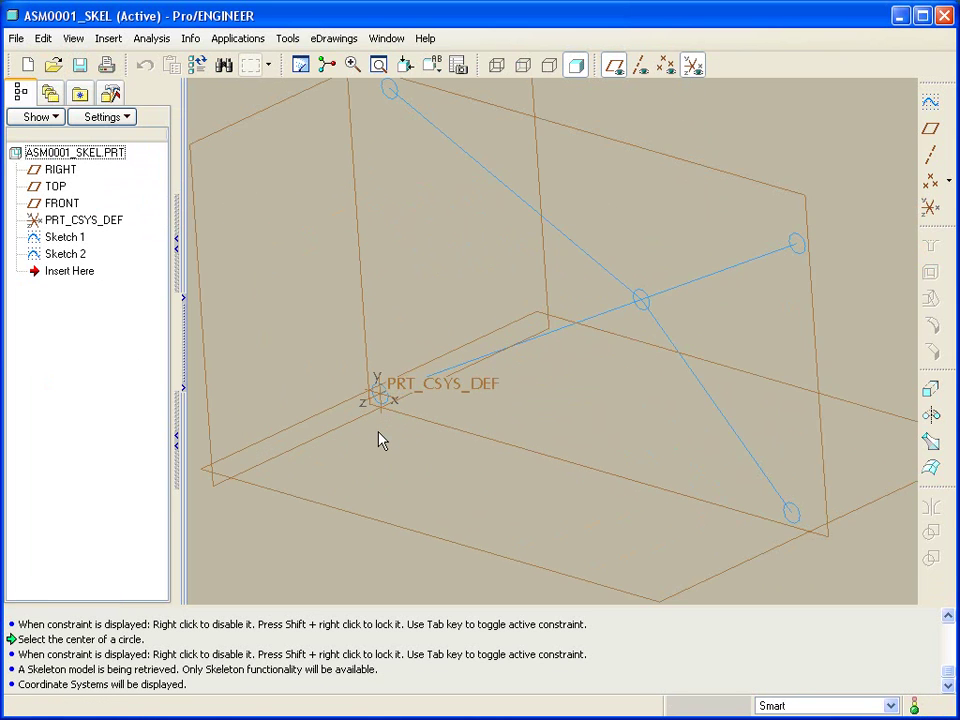
scroll(379, 439, "down", 3)
scroll(363, 208, "up", 2)
scroll(363, 208, "up", 2)
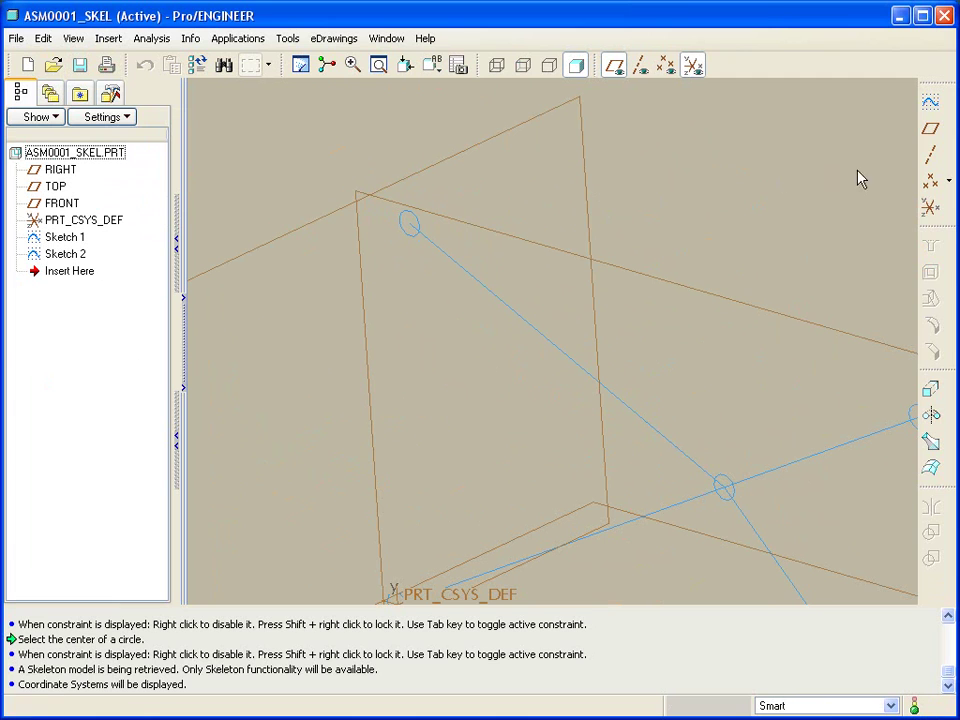
- Create a coordinate system at the upper-left curve end, X reversed along the curve, Z from FRONT
left_click(930, 207)
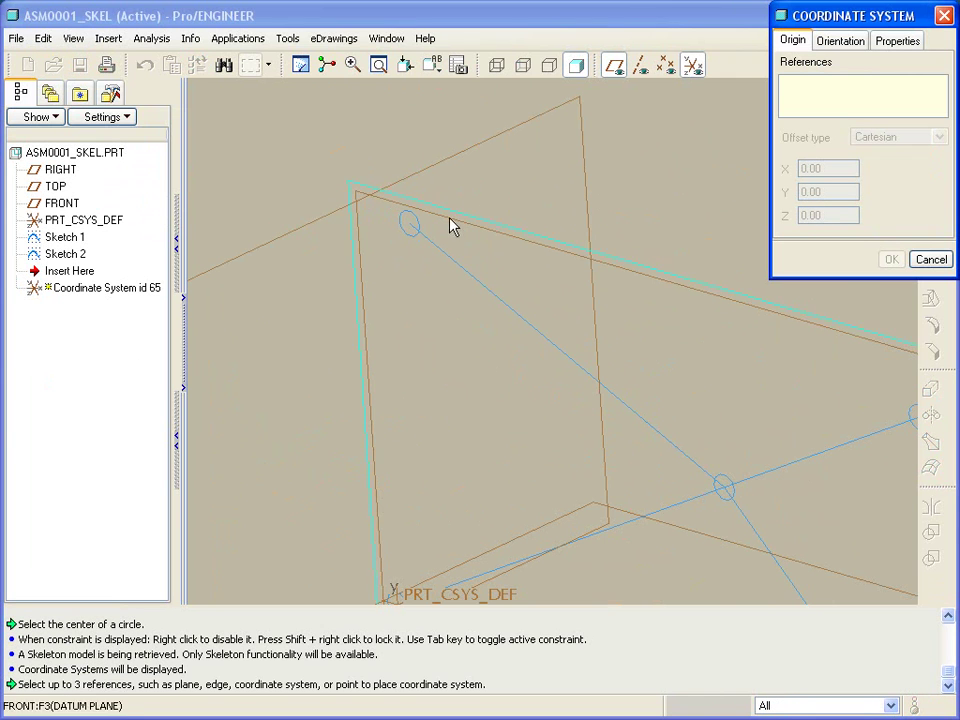
left_click(411, 225)
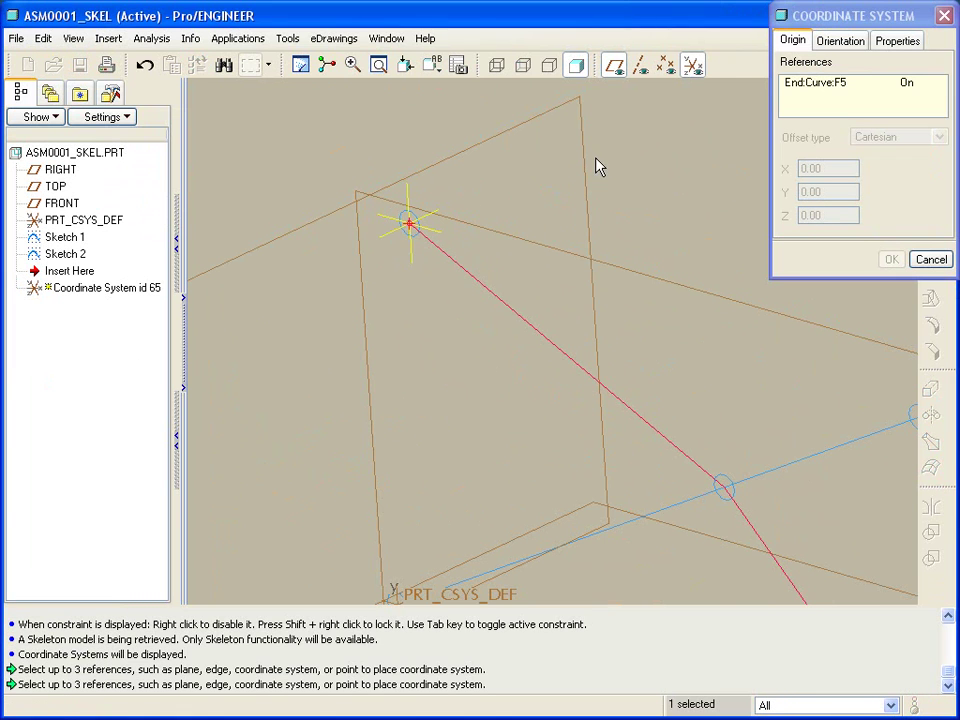
left_click(840, 42)
left_click(835, 140)
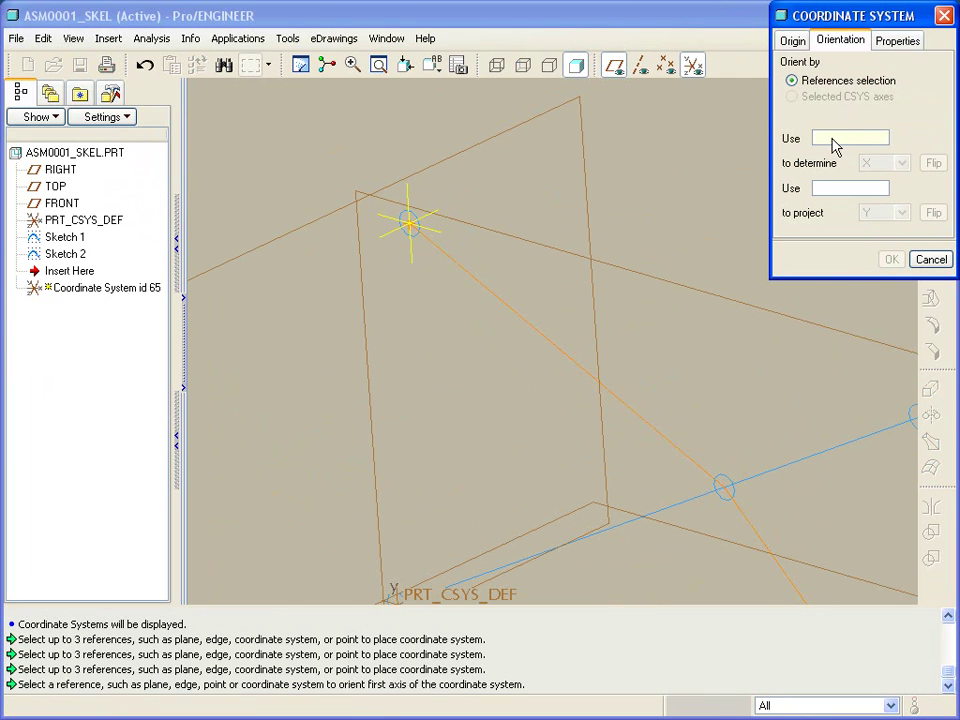
left_click(492, 300)
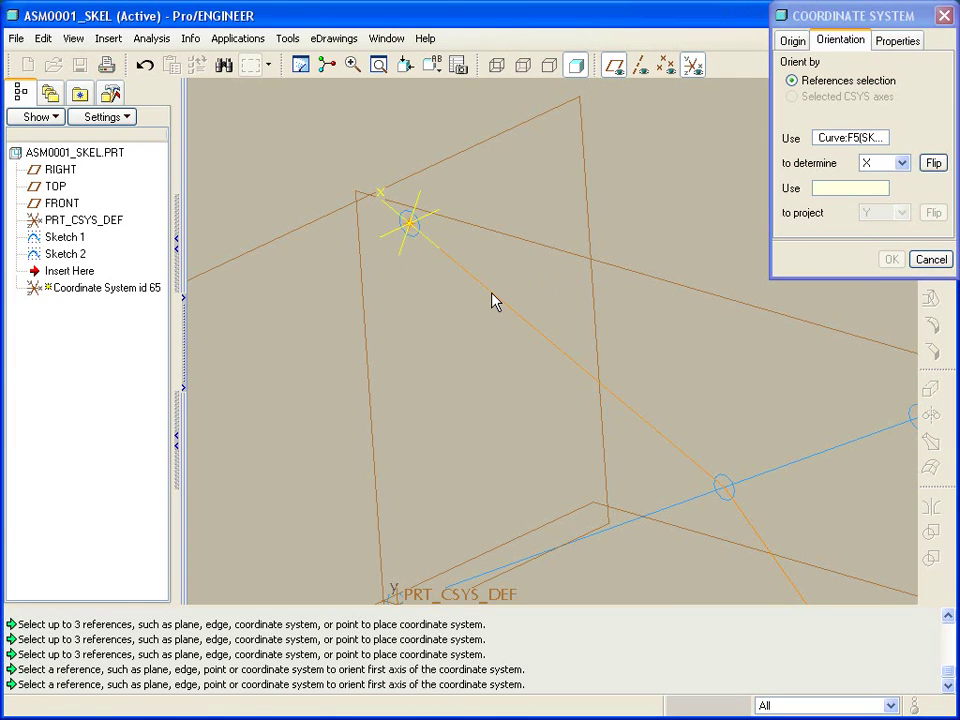
left_click(933, 163)
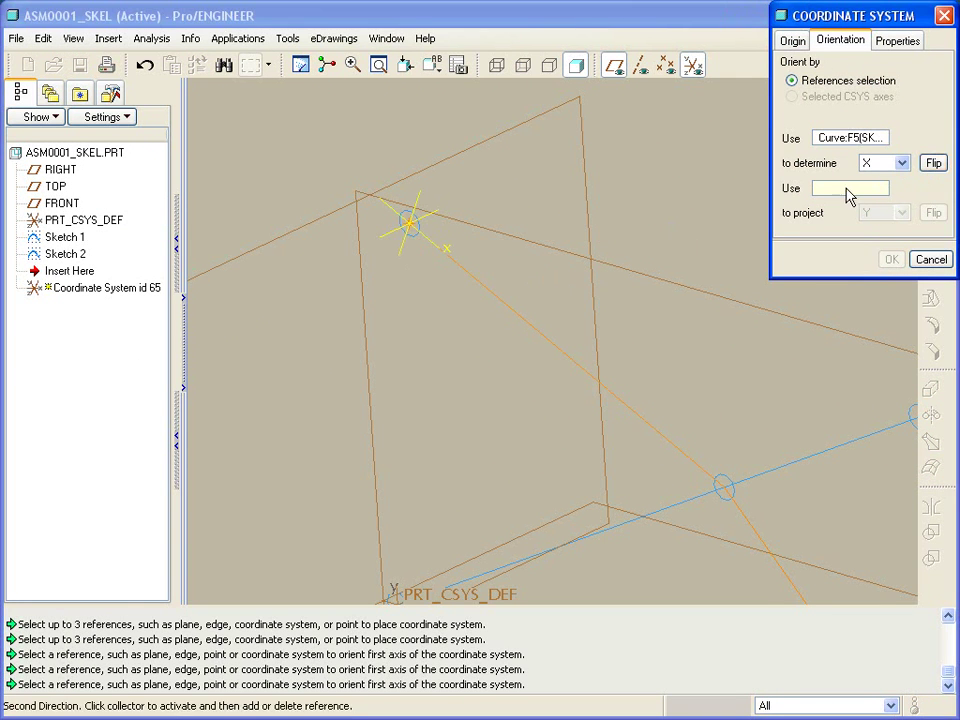
left_click(528, 249)
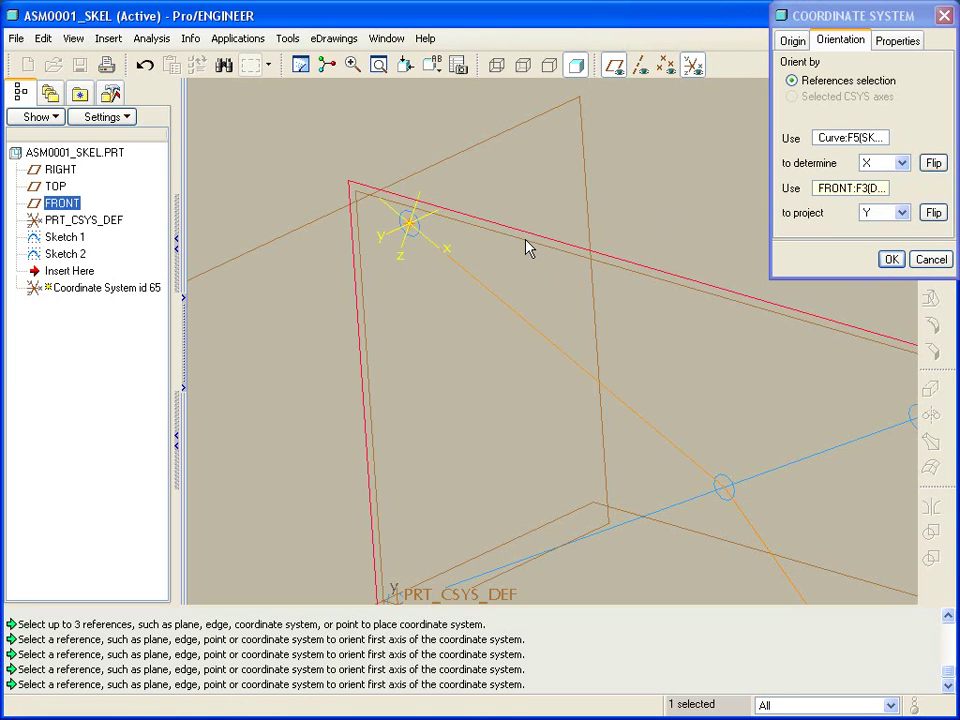
left_click(901, 212)
left_click(866, 242)
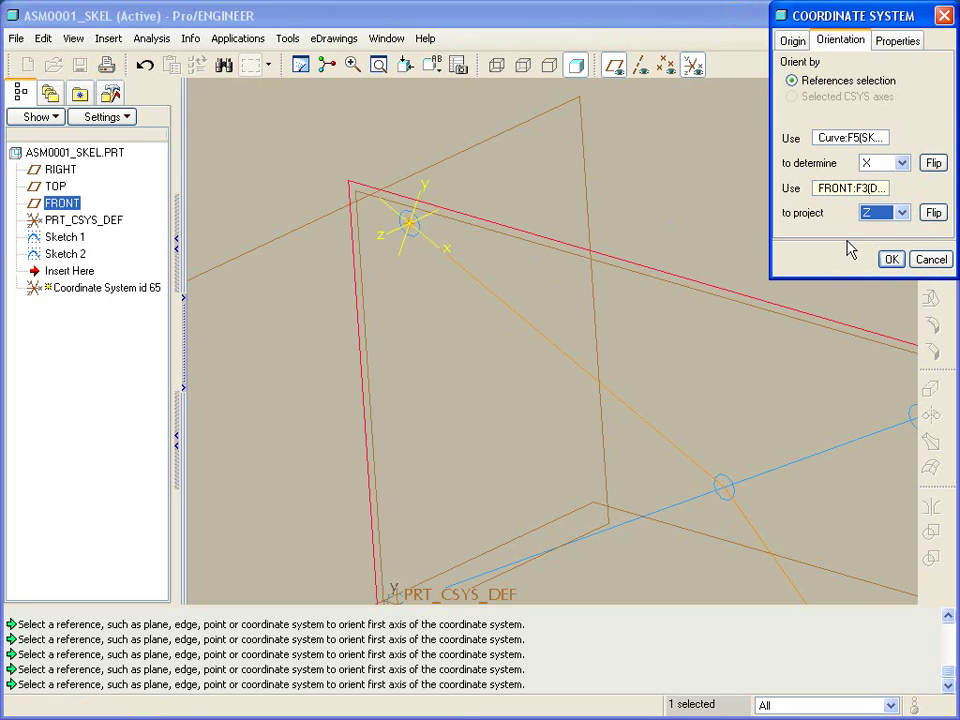
- Name the coordinate system UPPER and create it
left_click(886, 42)
left_click_drag(842, 74, 790, 80)
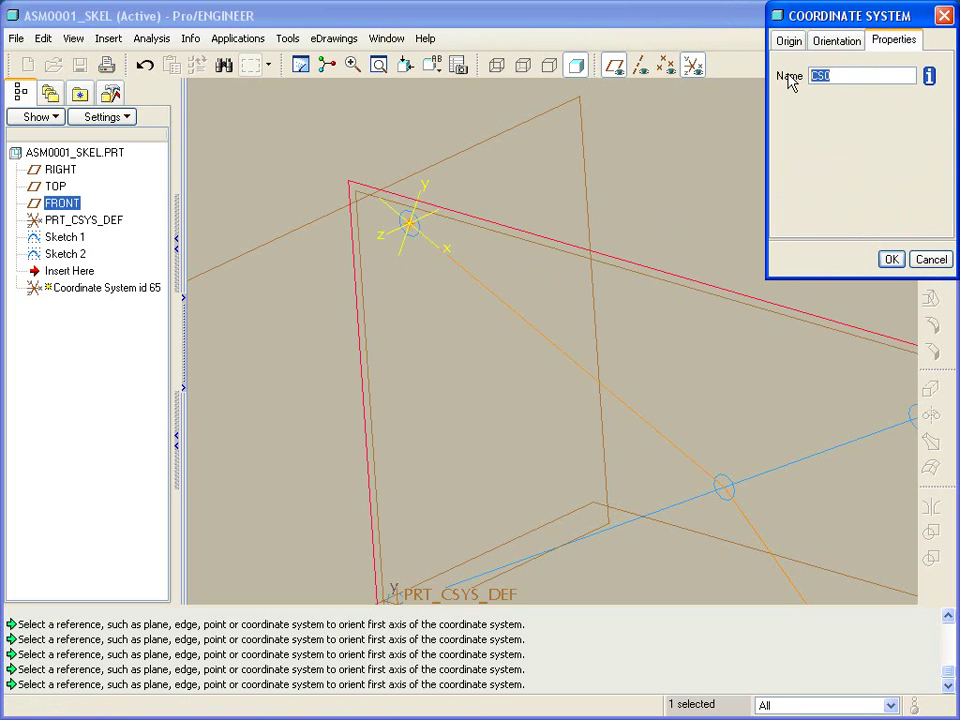
type("upper")
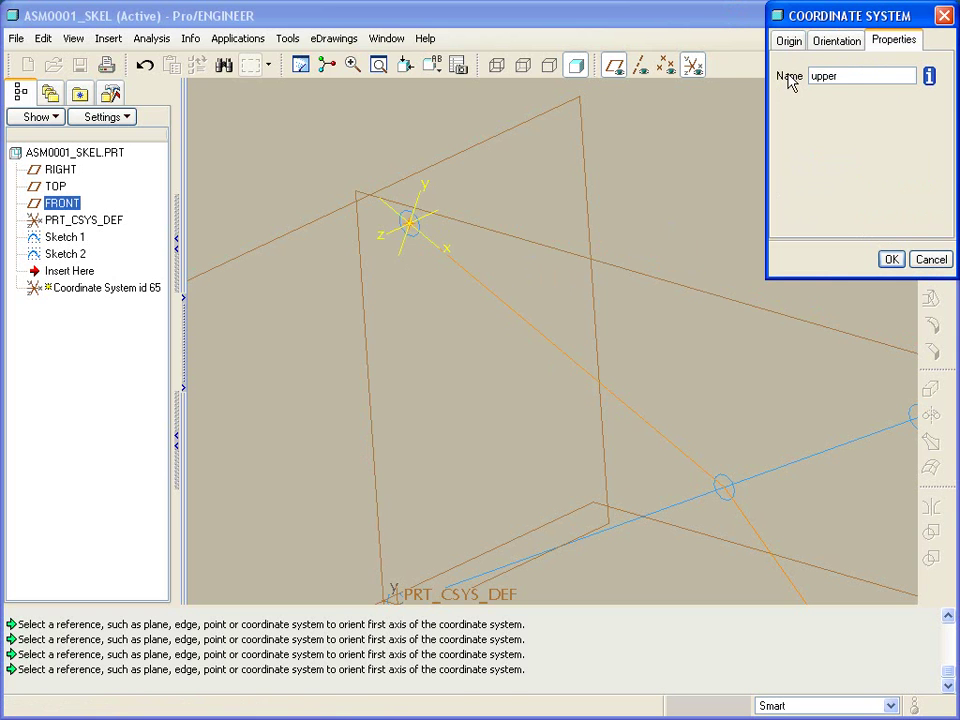
key("Return")
left_click(889, 259)
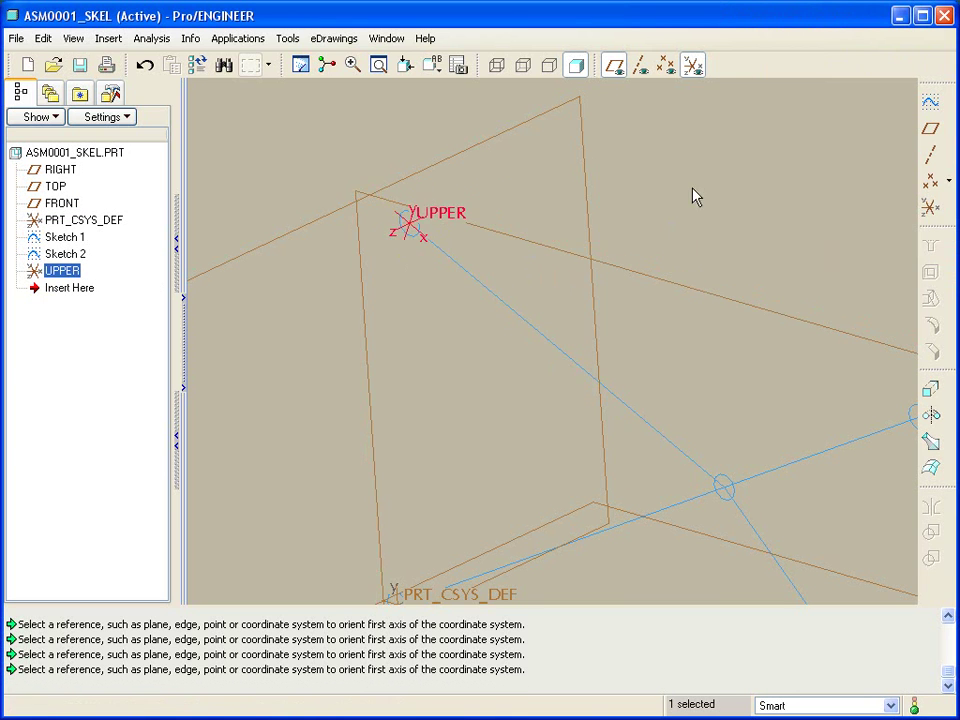
- Start a new coordinate system at the lower-left curve end with X along the sketch curve
key("ctrl+d")
scroll(558, 360, "up", 4)
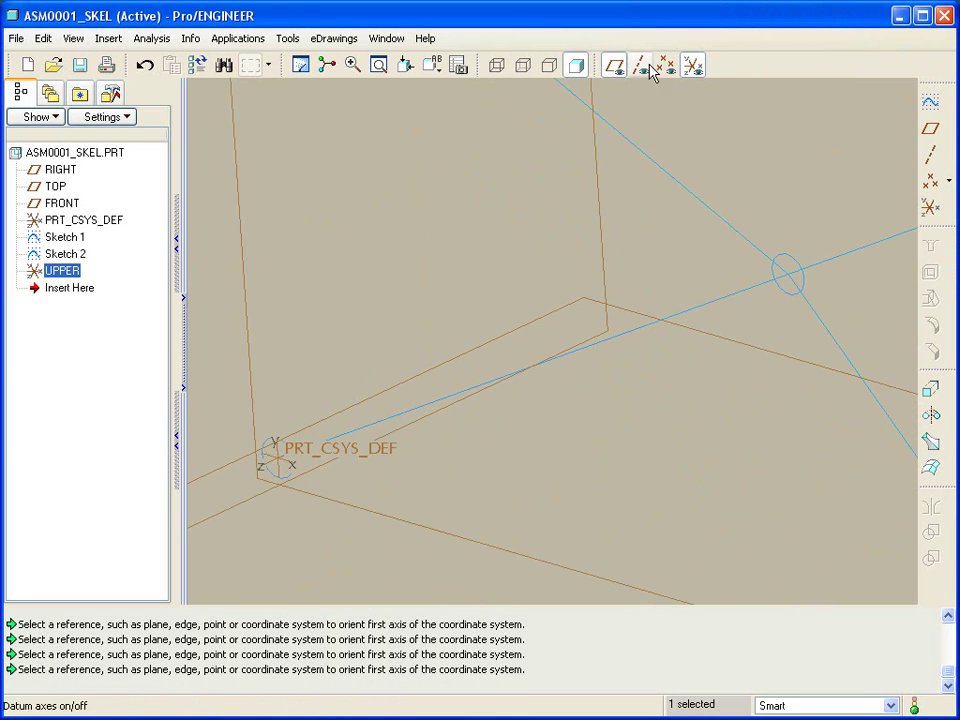
left_click(930, 208)
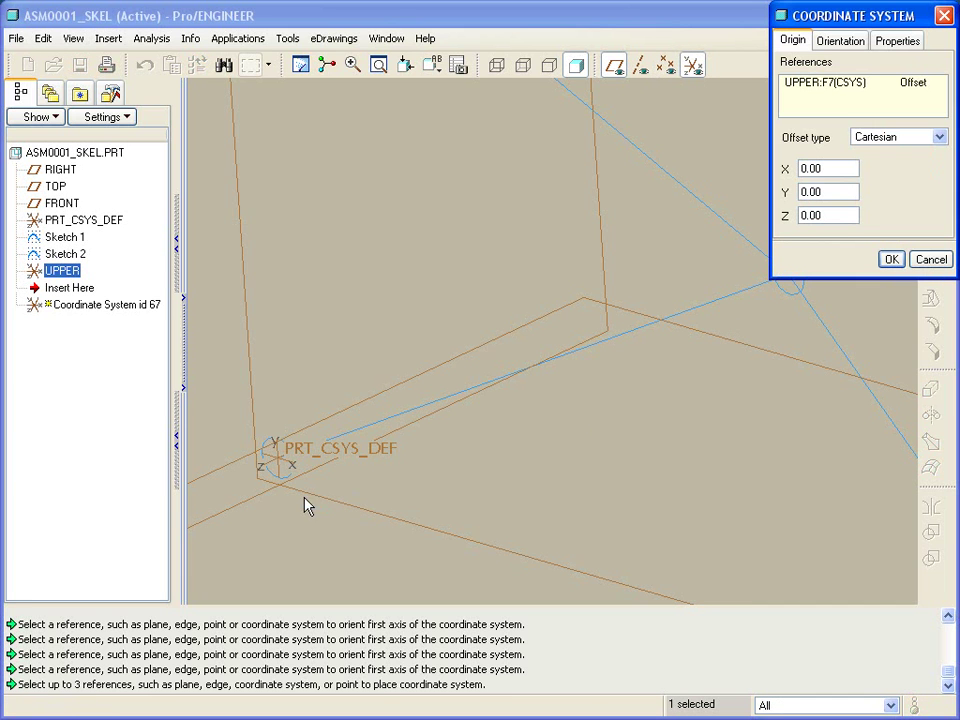
scroll(290, 492, "up", 3)
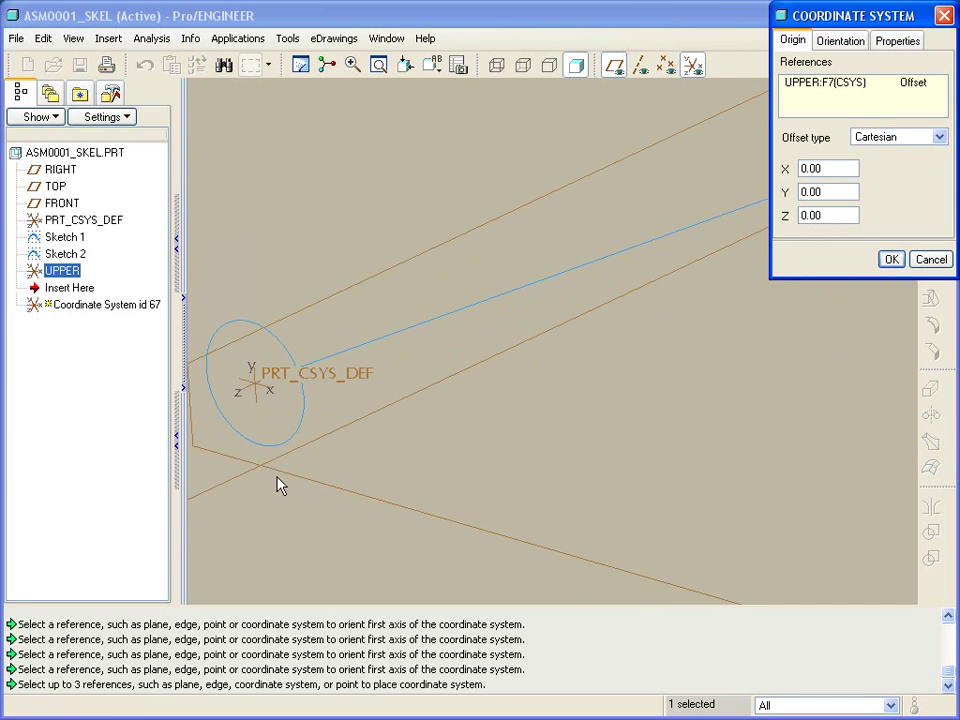
left_click(257, 392)
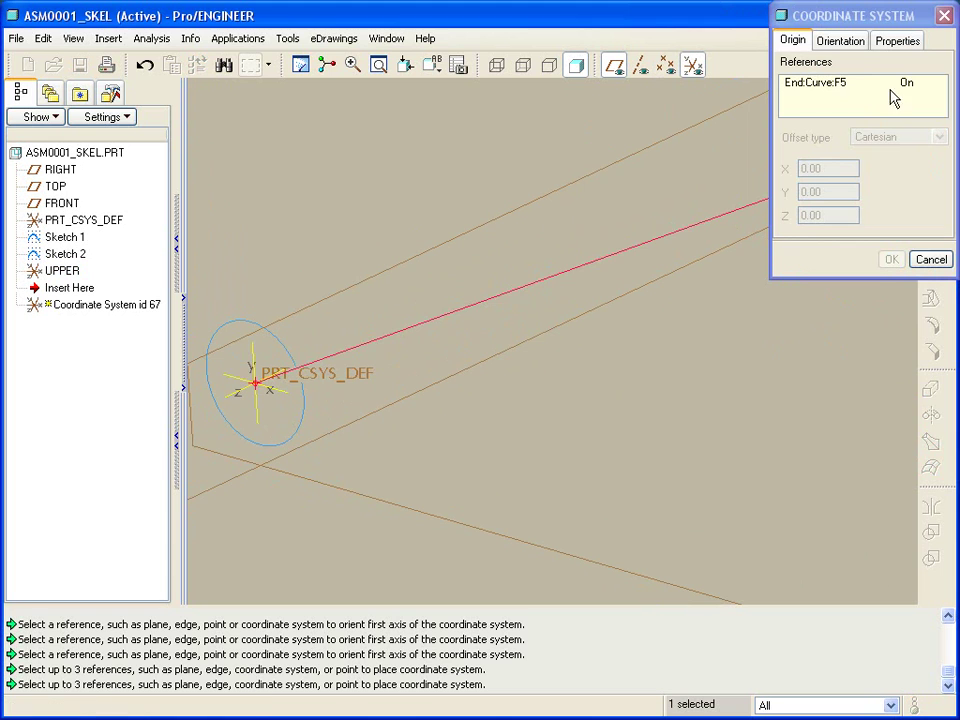
left_click(842, 41)
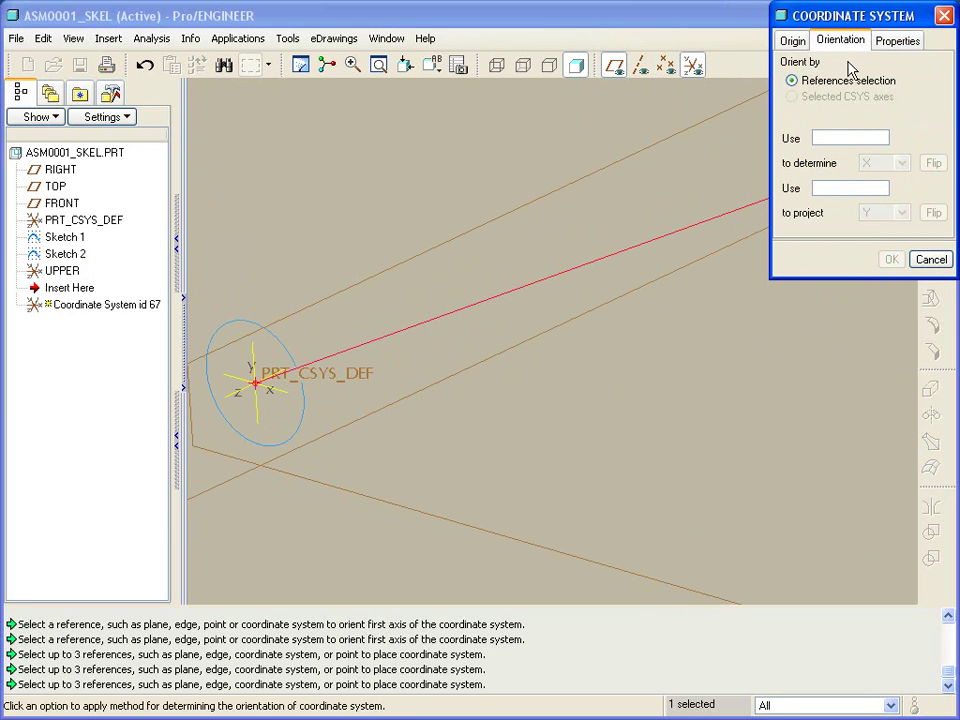
left_click(838, 140)
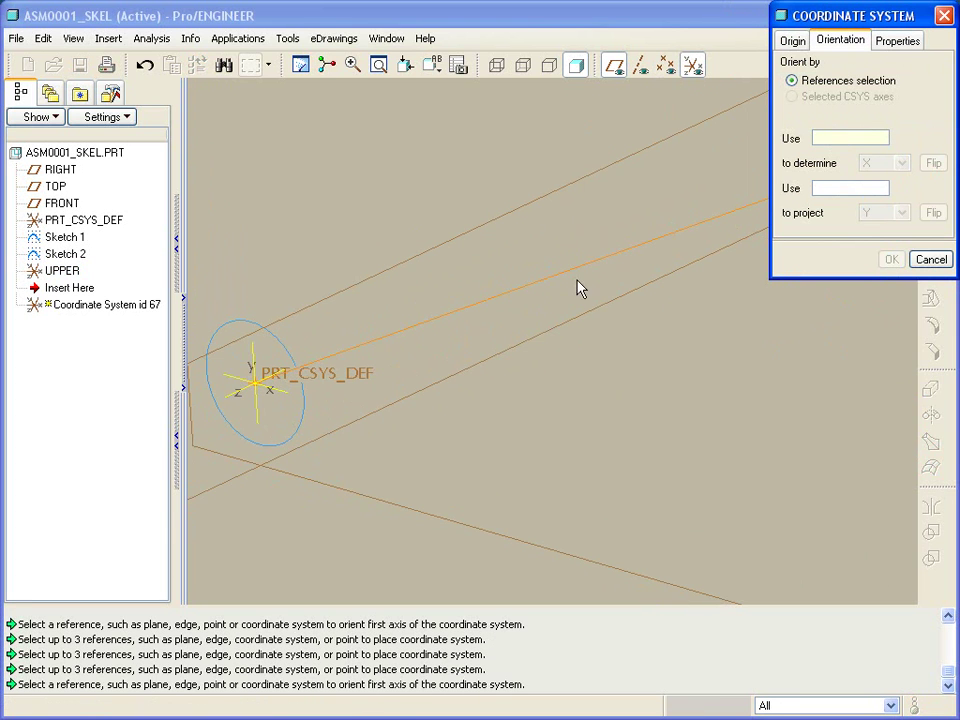
left_click(446, 321)
- Orbit to reach FRONT and project the Z axis from the FRONT plane
middle_click_drag(729, 214, 714, 342)
middle_click_drag(636, 384, 456, 306)
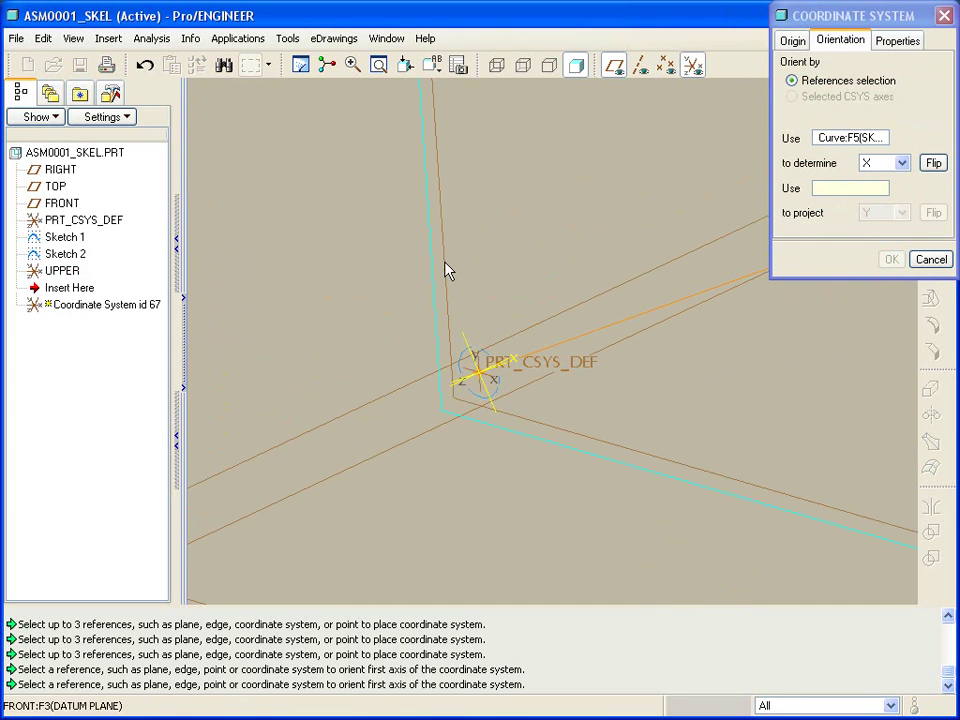
left_click(444, 270)
left_click(902, 212)
left_click(872, 243)
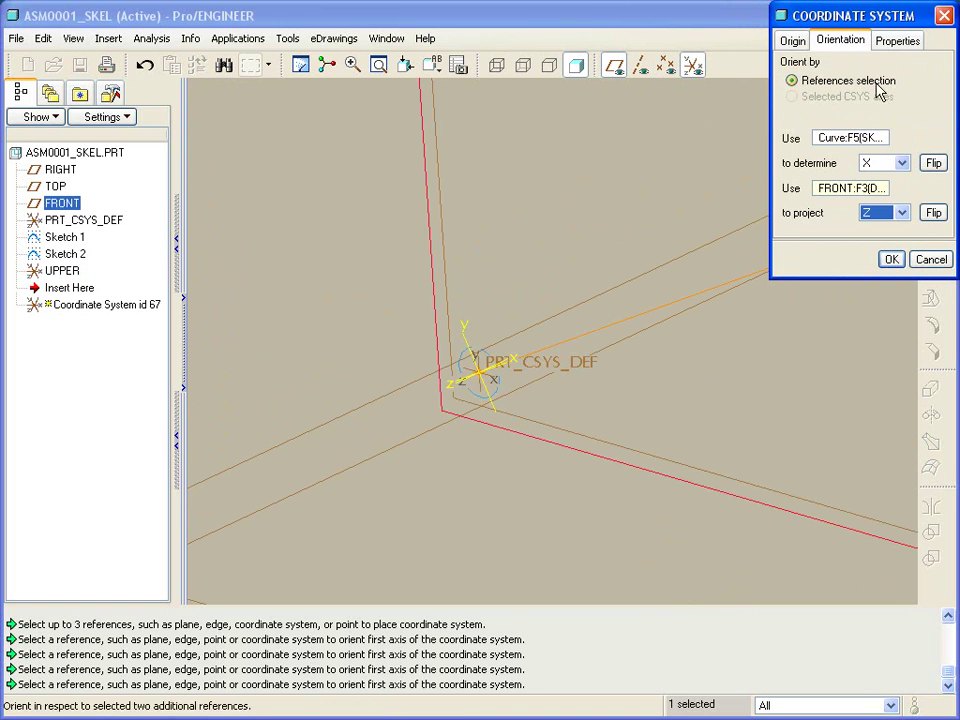
- Name the coordinate system lower and create it
left_click(902, 40)
left_click_drag(859, 68, 792, 86)
type("lower")
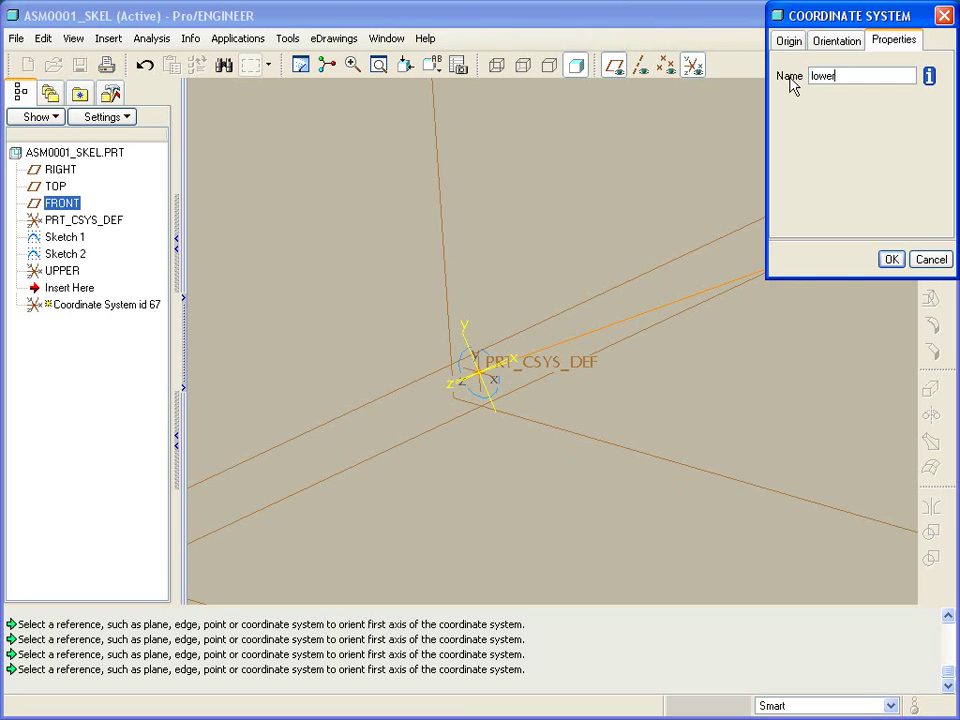
left_click(891, 259)
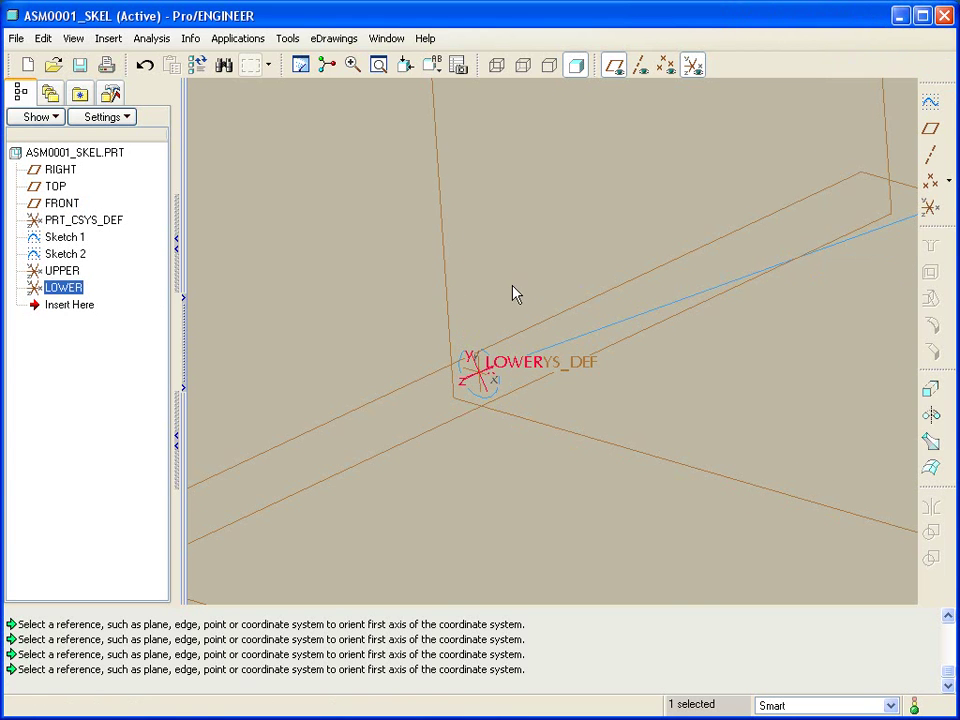
scroll(512, 293, "down", 5)
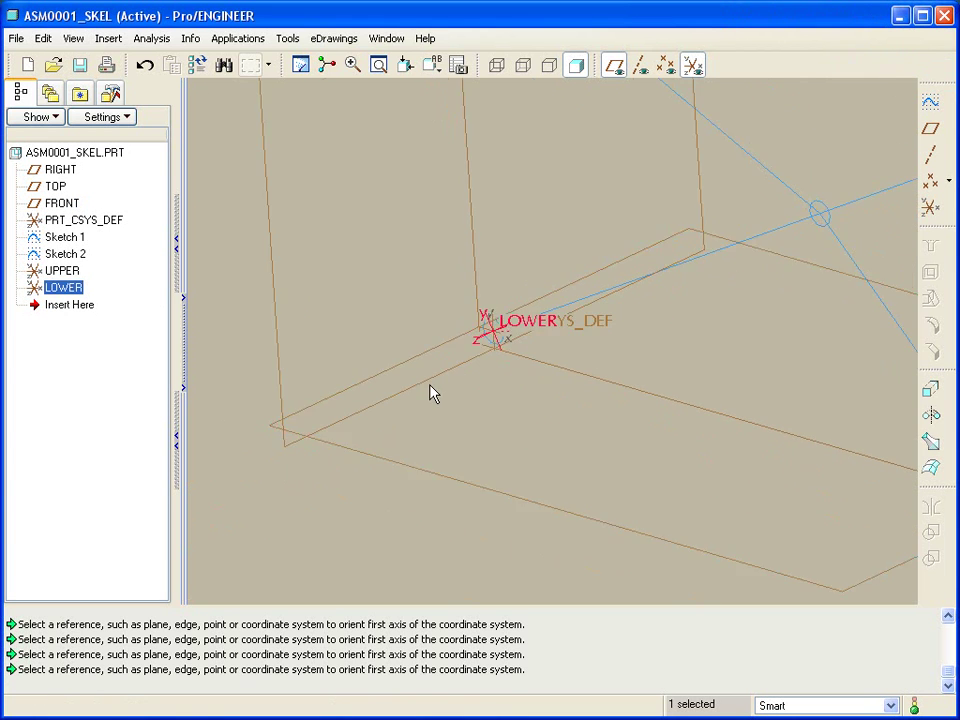
- Switch to ASM0001, redefine UPPER.PRT's placement and delete its Default constraint
left_click(385, 38)
left_click(452, 210)
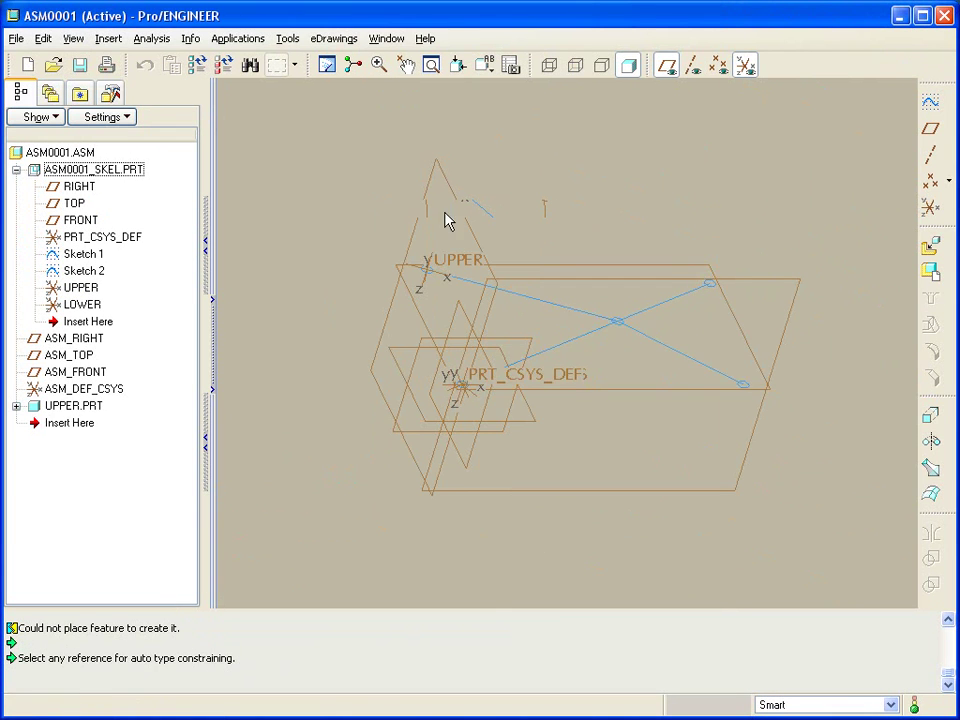
left_click(79, 407)
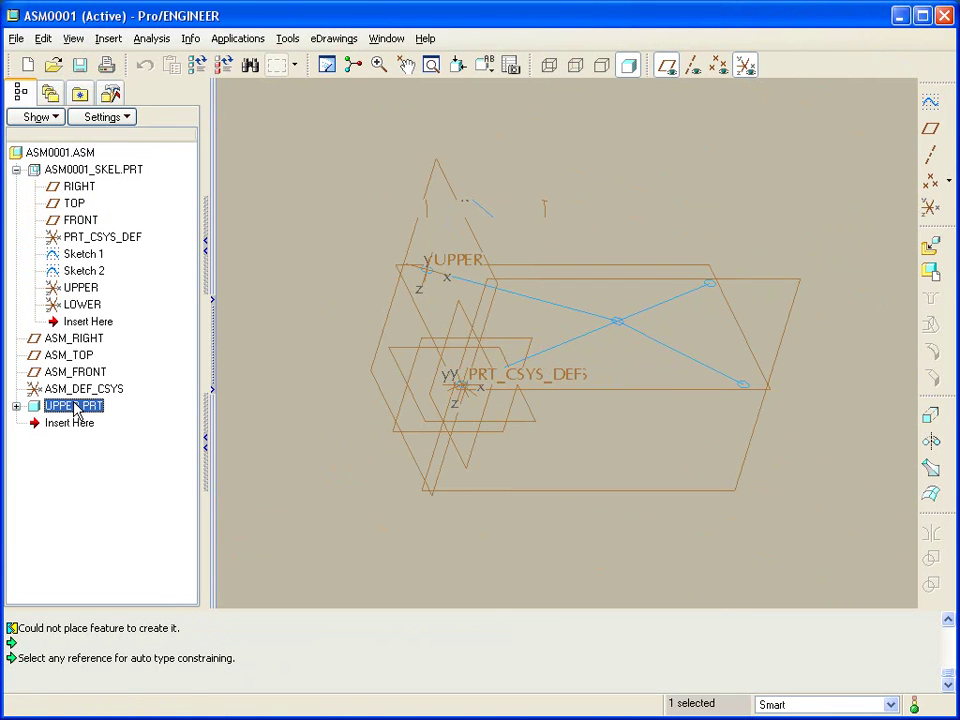
right_click(82, 407)
left_click(155, 521)
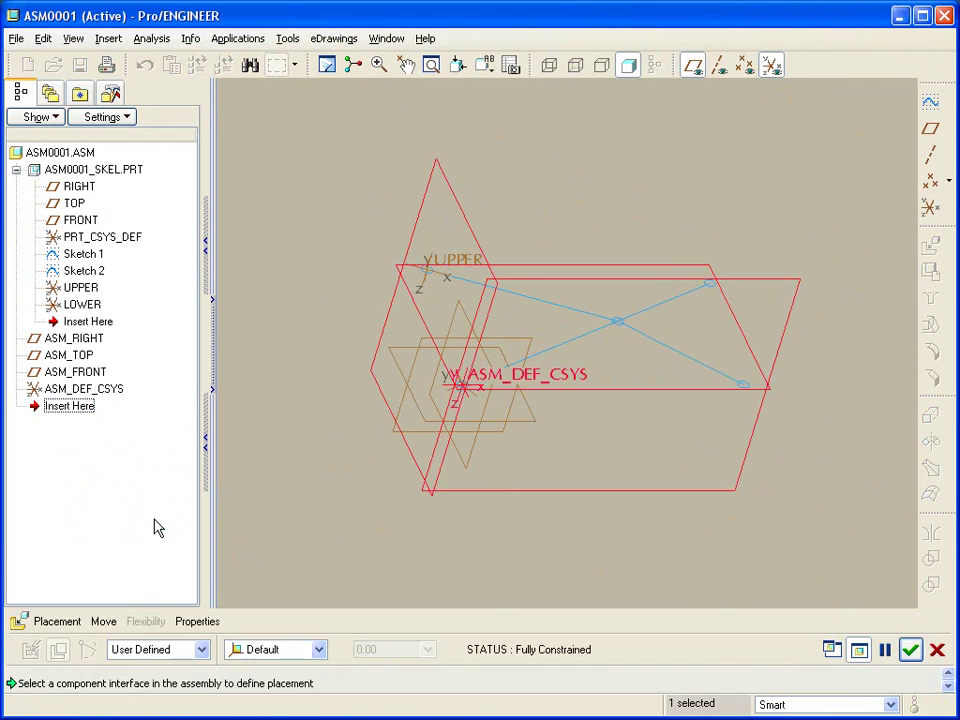
left_click(201, 650)
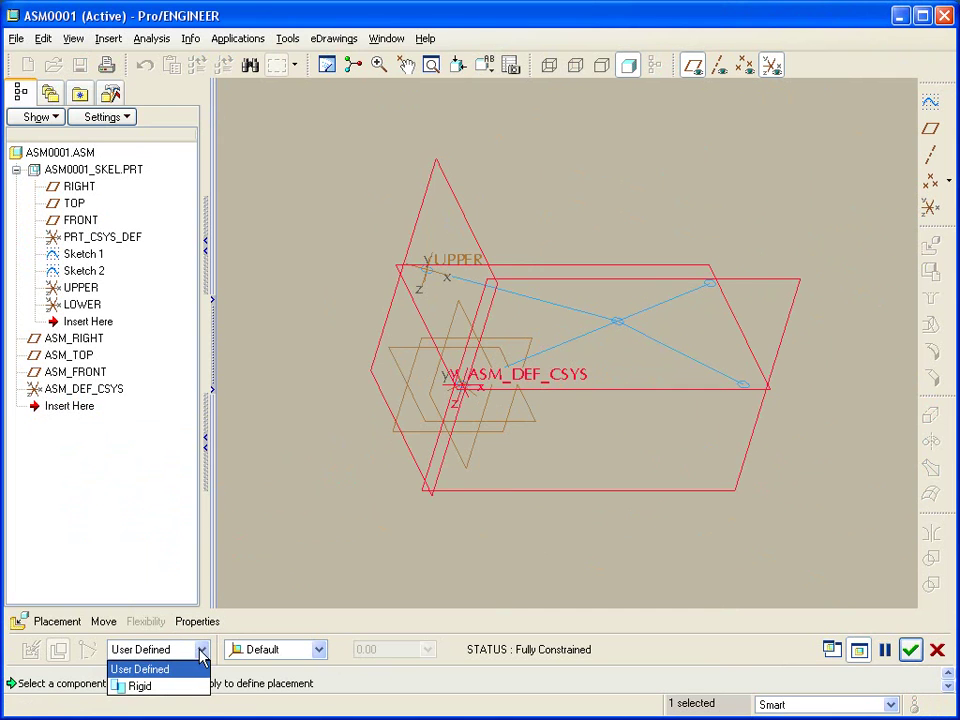
key("Escape")
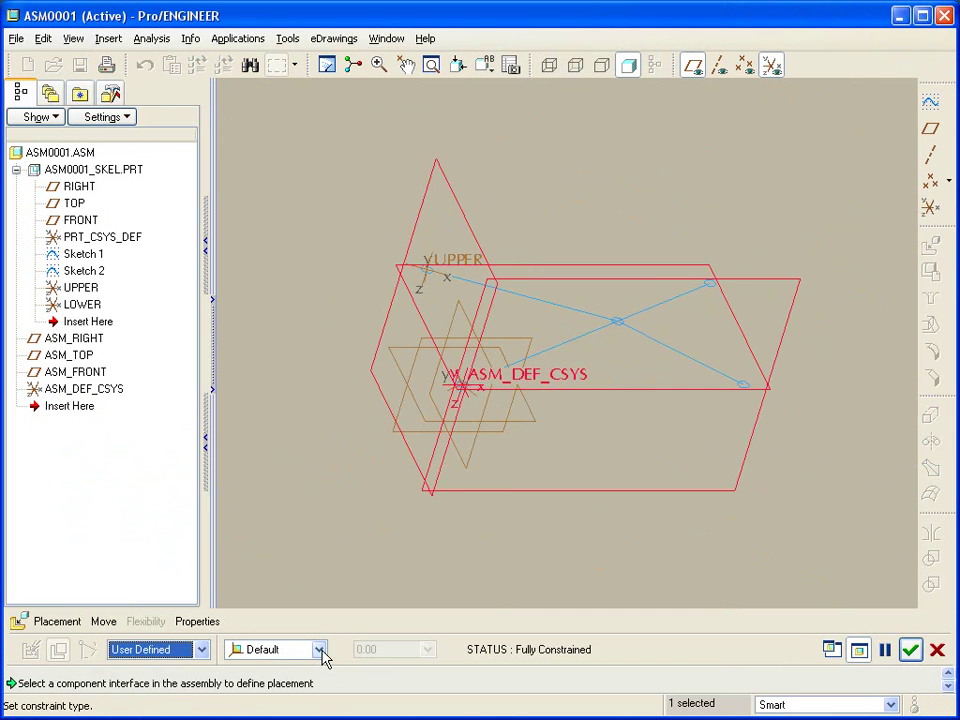
left_click(58, 622)
right_click(111, 432)
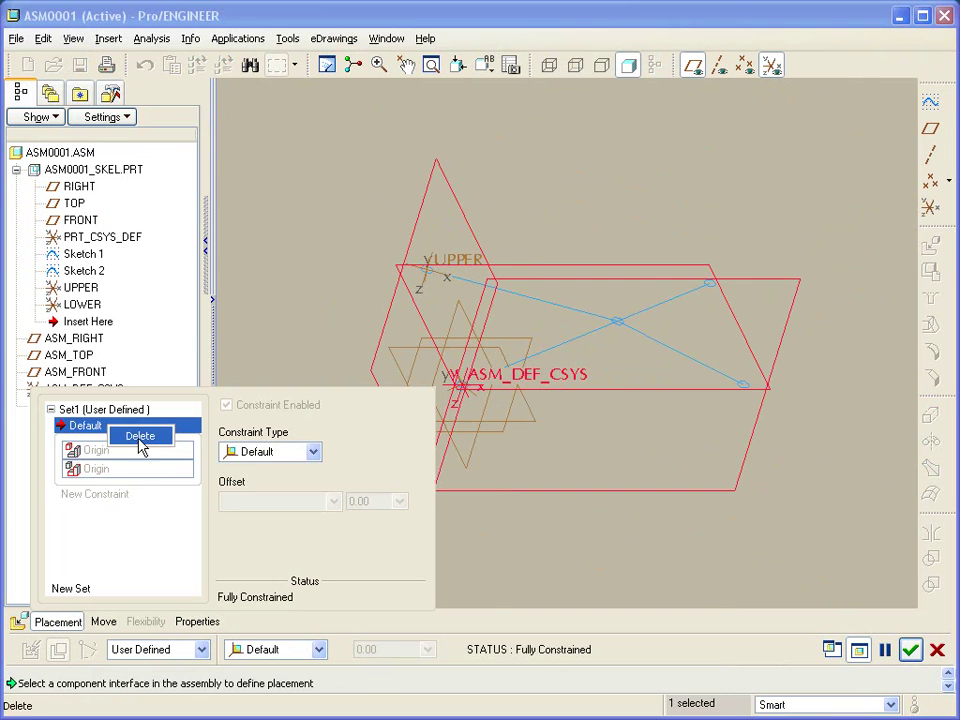
left_click(137, 443)
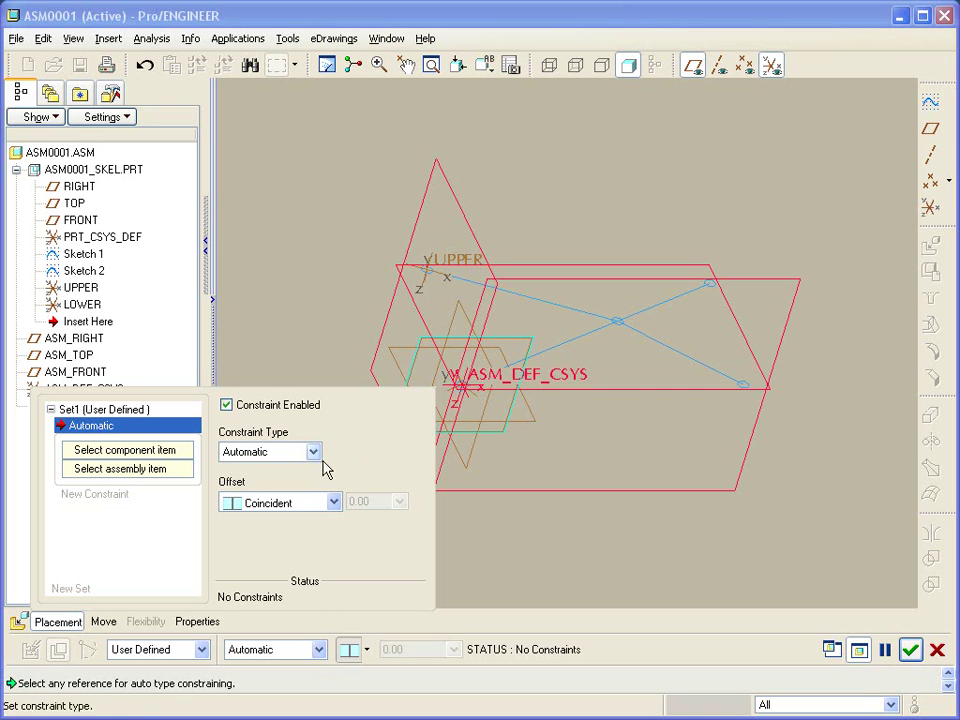
- Constrain UPPER.PRT's PRT_CSYS_DEF to the skeleton's UPPER coordinate system and confirm
mouse_move(407, 266)
middle_mouse_down()
mouse_move(358, 199)
mouse_move(385, 253)
mouse_move(400, 240)
middle_mouse_up()
left_click(693, 65)
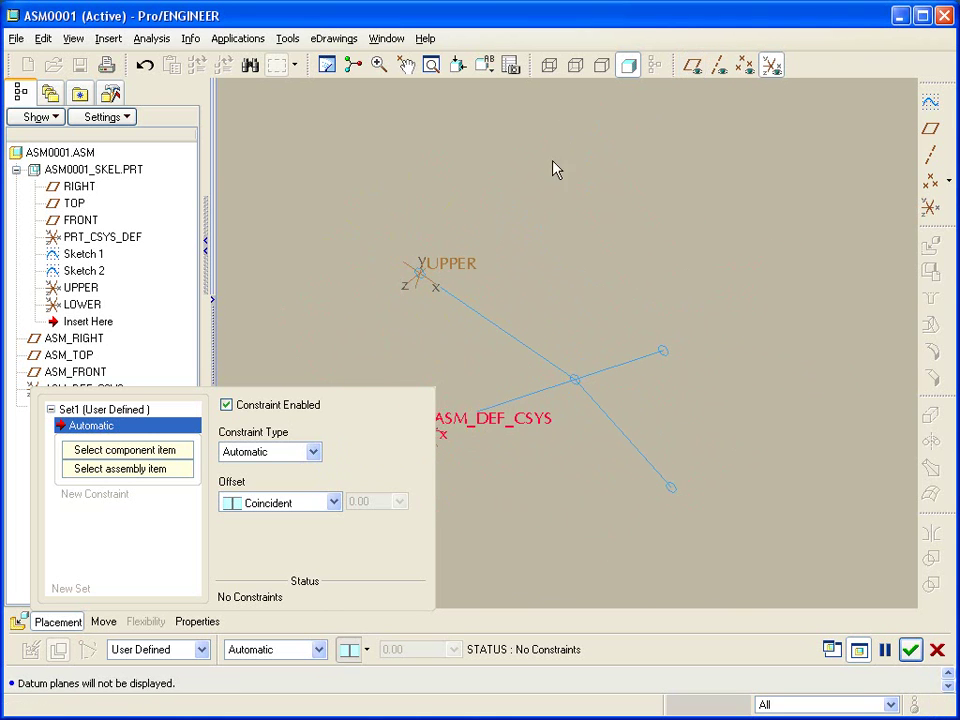
scroll(378, 286, "down", 3)
left_click(507, 261)
scroll(530, 235, "up", 3)
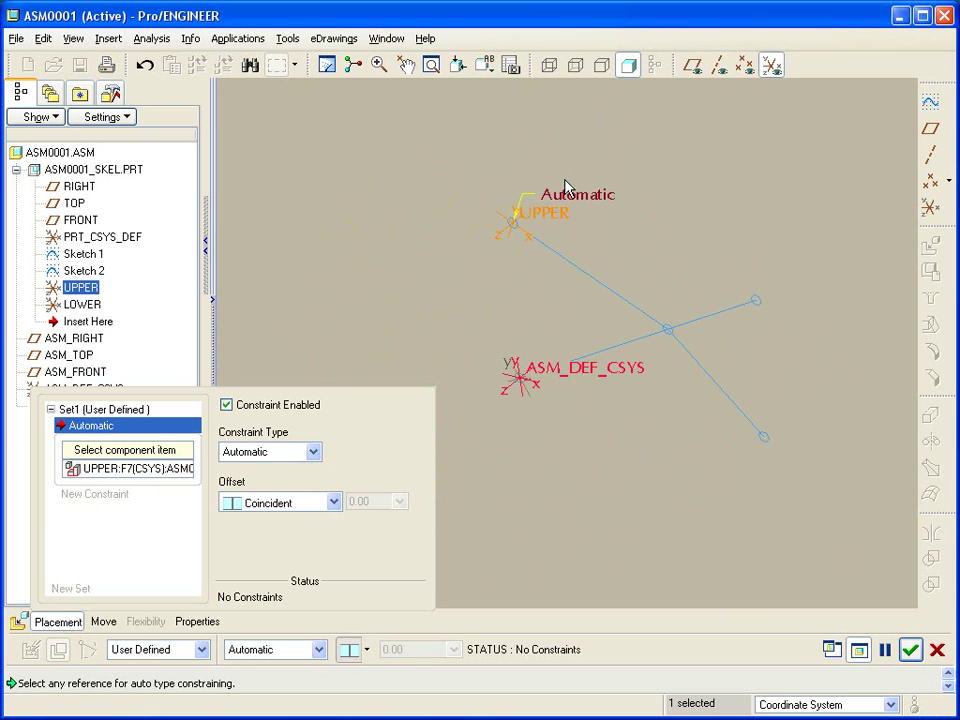
scroll(574, 388, "down", 3)
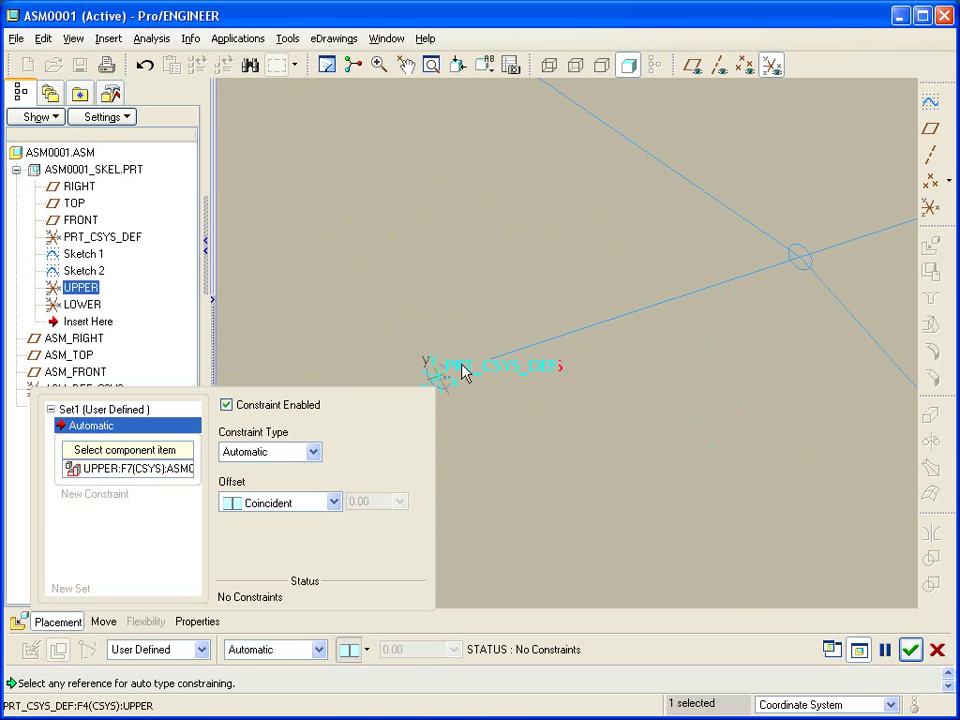
left_click(463, 373)
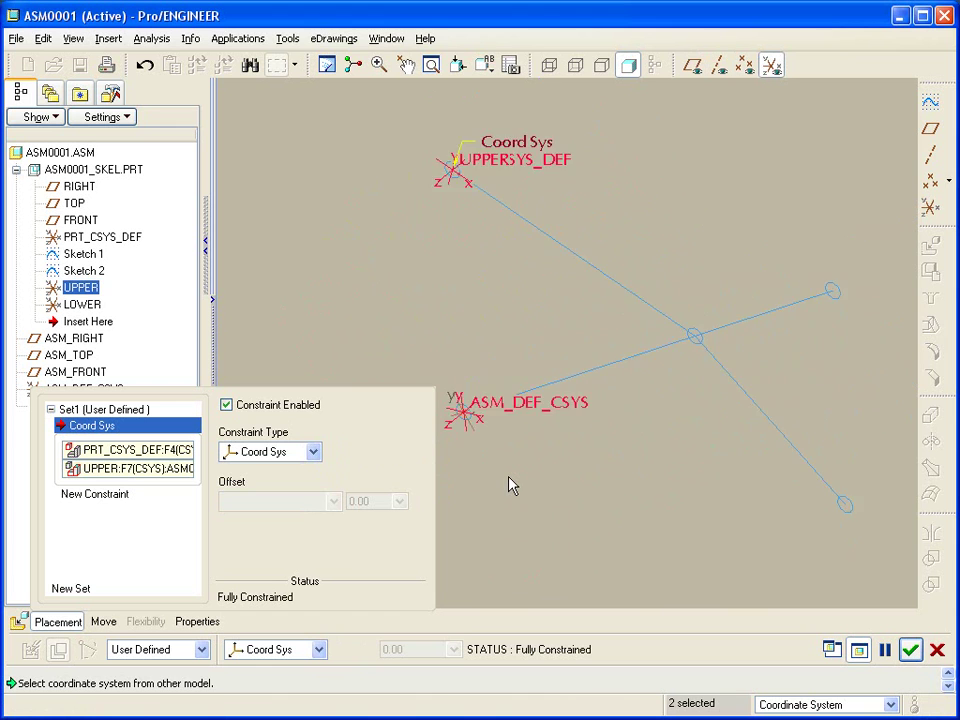
left_click(910, 650)
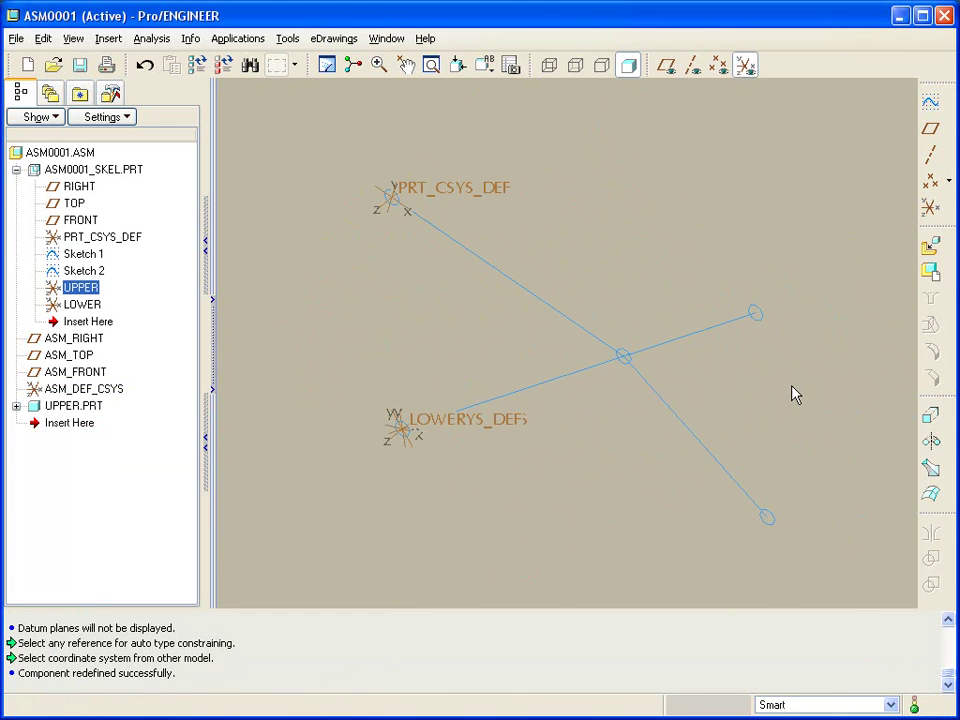
- Create part 'lower' copied from existing, placing its PRT_CSYS_DEF on the skeleton's LOWER csys
left_click(930, 272)
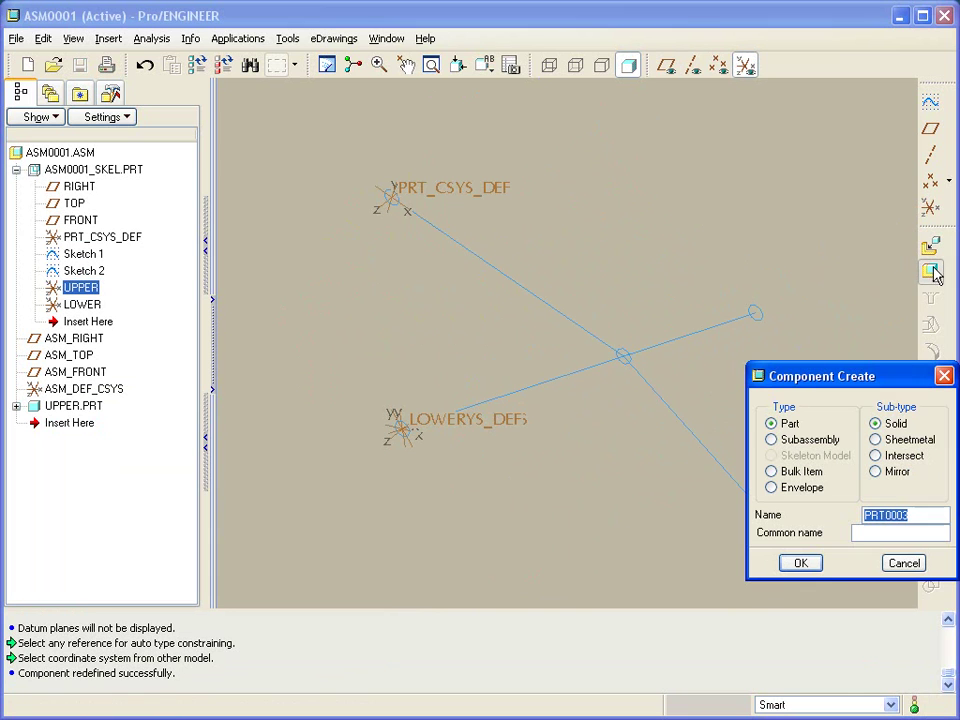
key("BackSpace")
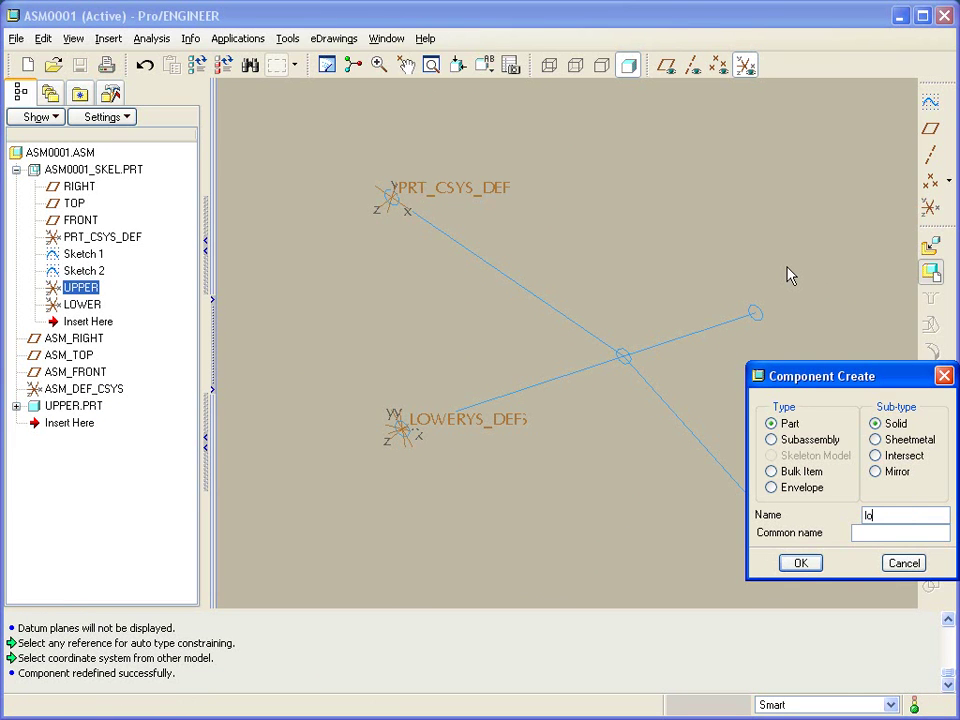
left_click(800, 563)
left_click(800, 626)
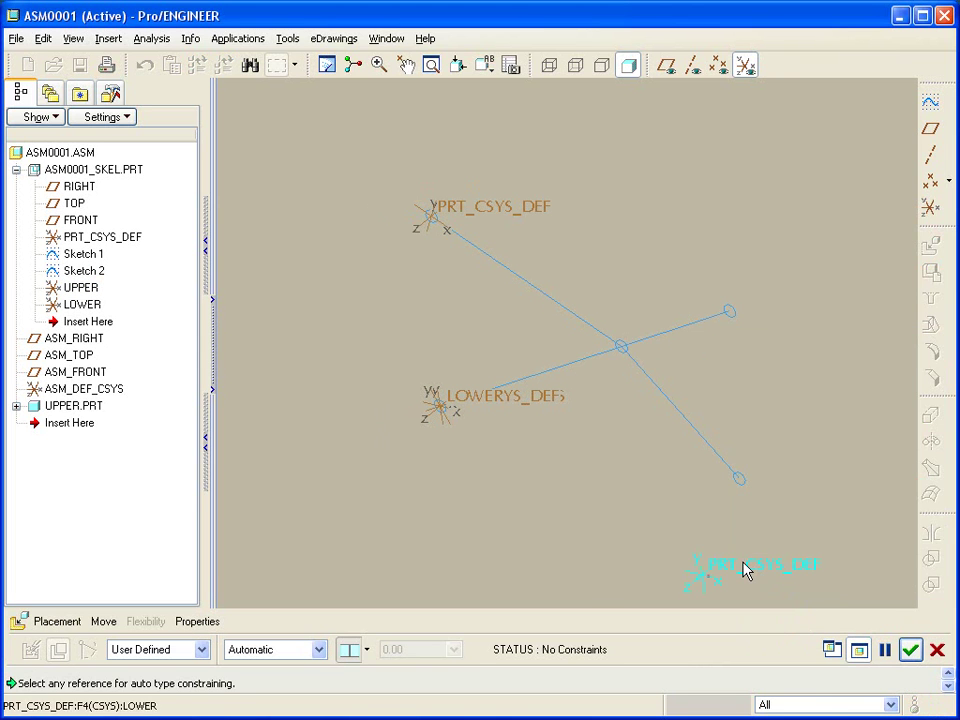
left_click(745, 570)
scroll(507, 490, "up", 3)
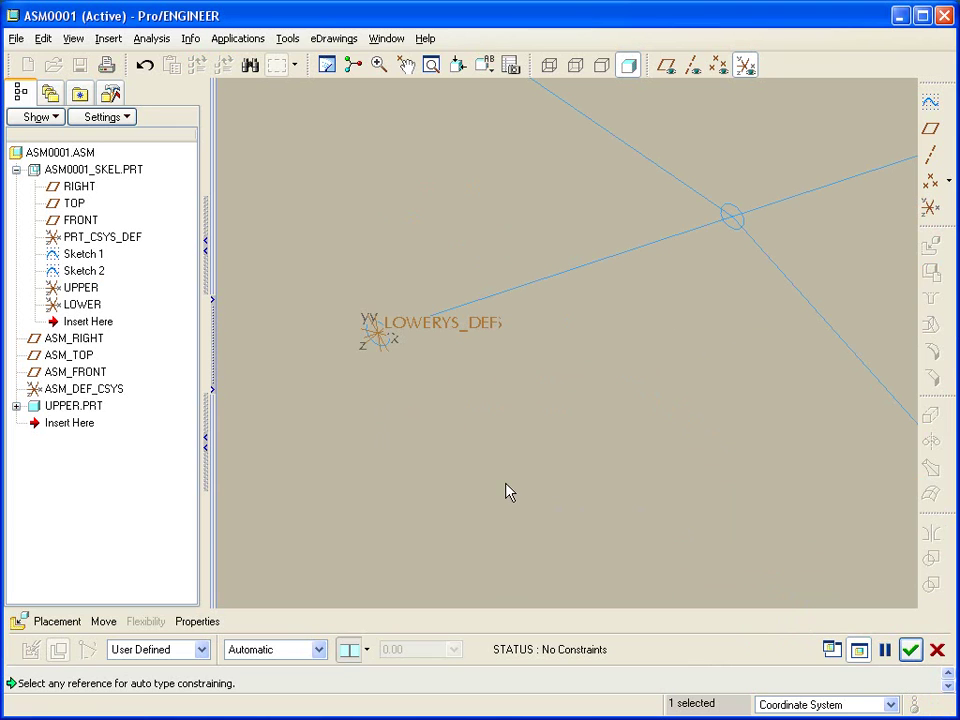
left_click(403, 332)
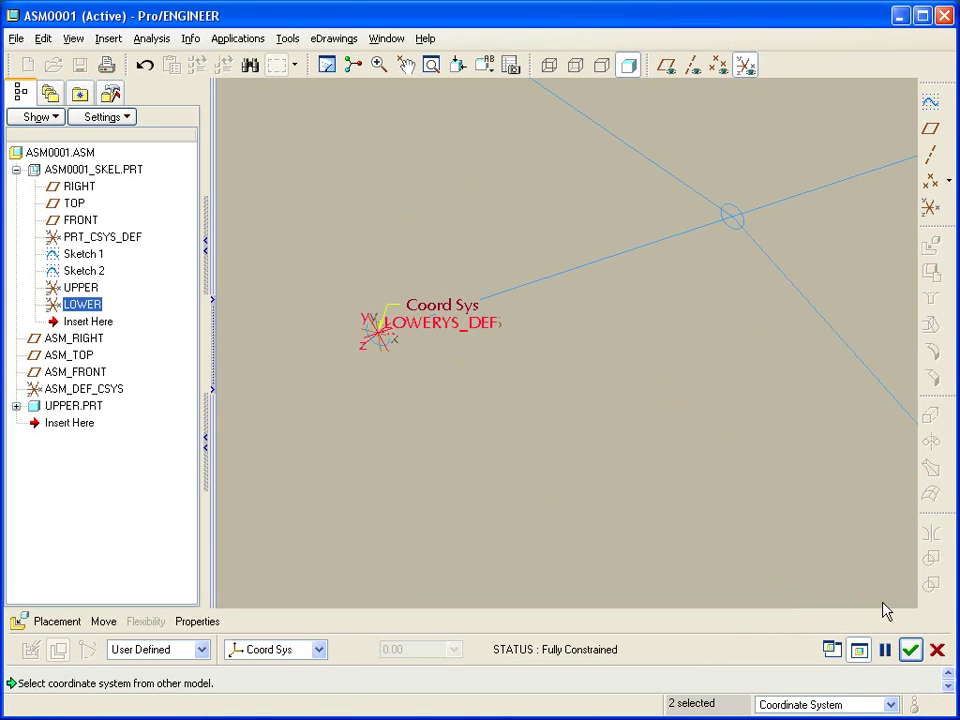
left_click(910, 649)
scroll(510, 479, "down", 3)
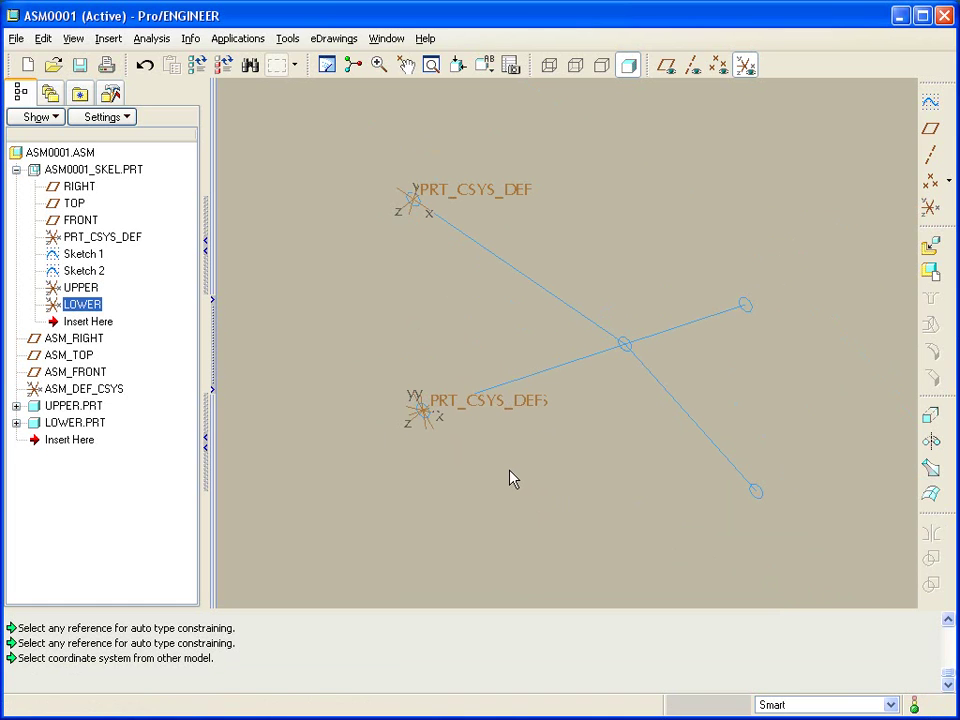
- Open UPPER.PRT and start a Copy Geometry feature referencing asm0001_skel.prt
right_click(77, 414)
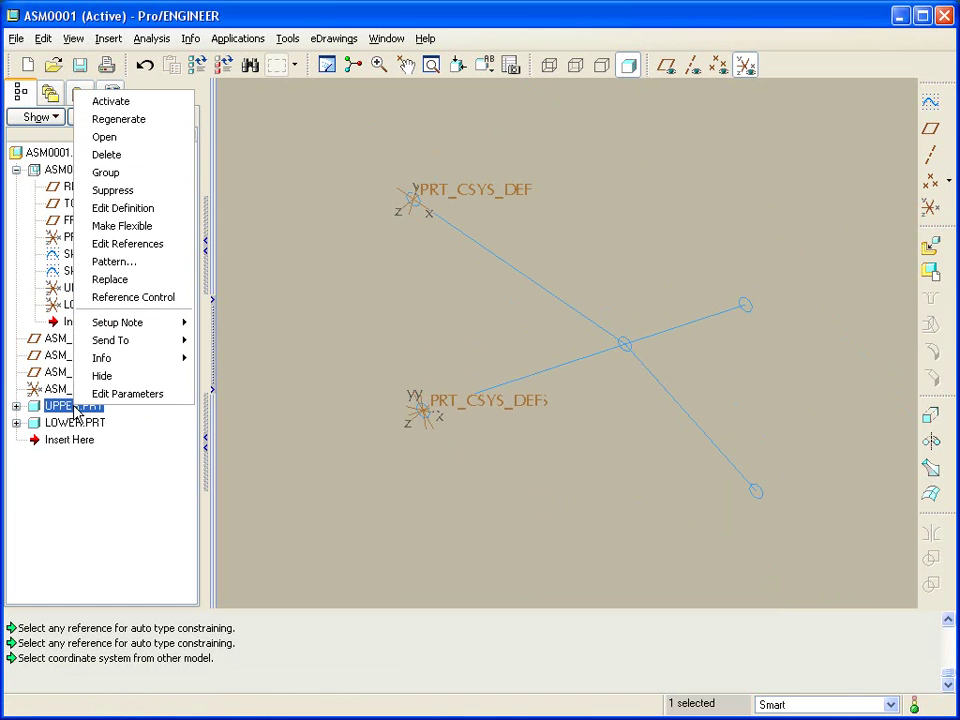
left_click(130, 139)
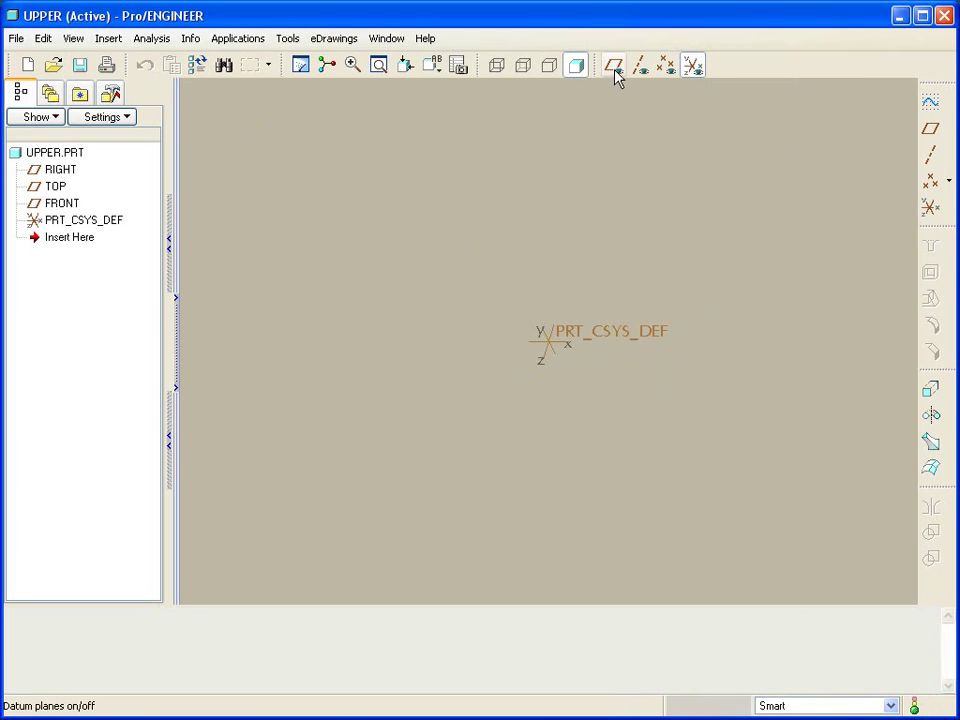
left_click(616, 70)
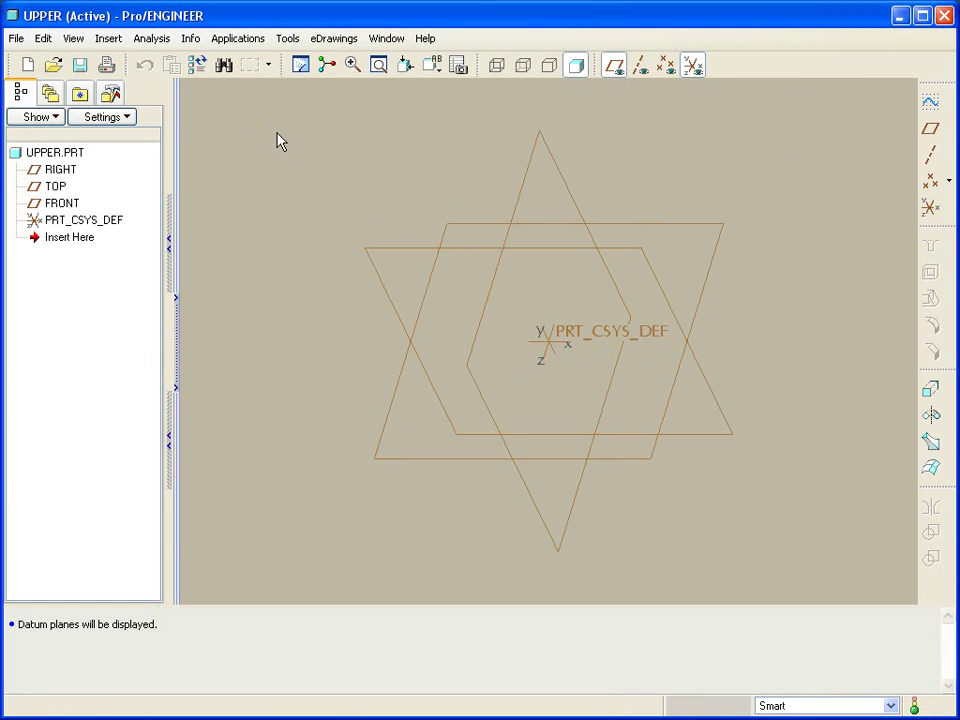
left_click(110, 40)
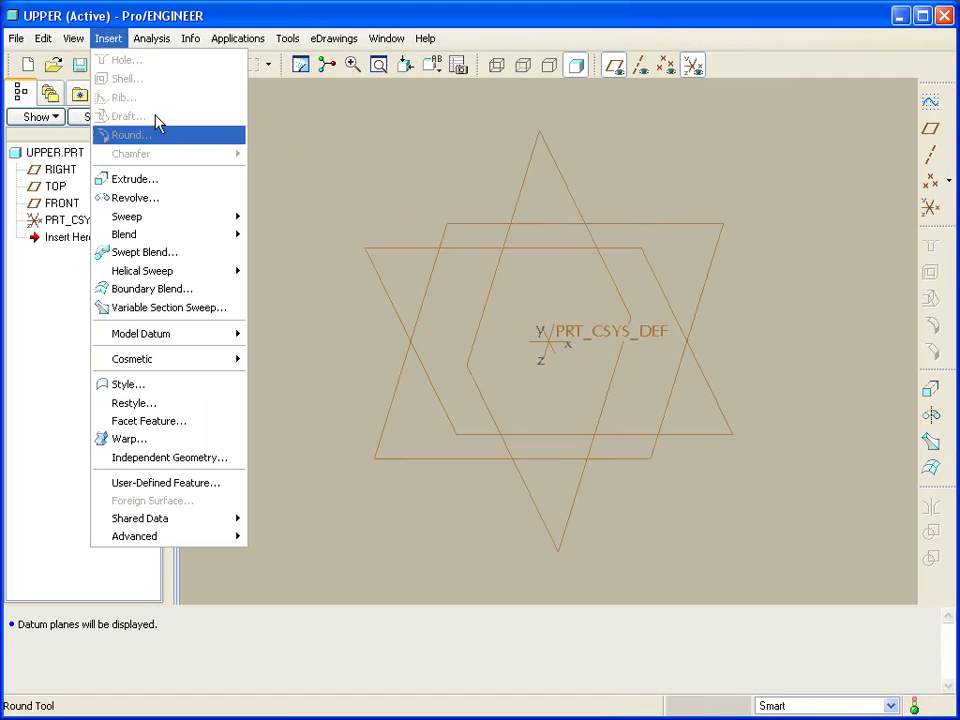
mouse_move(190, 524)
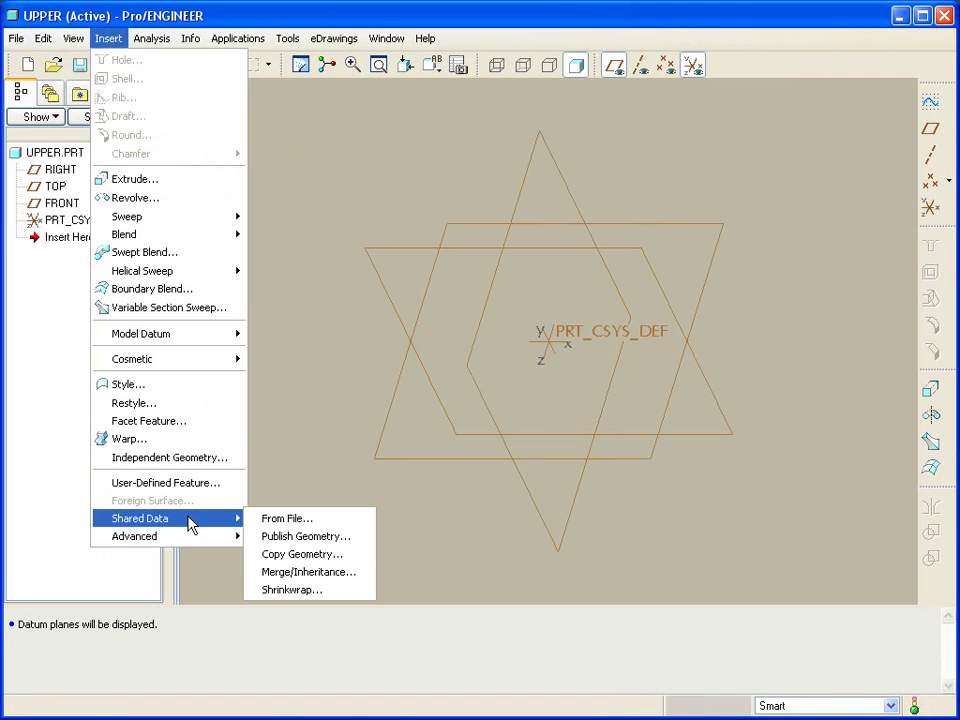
left_click(295, 556)
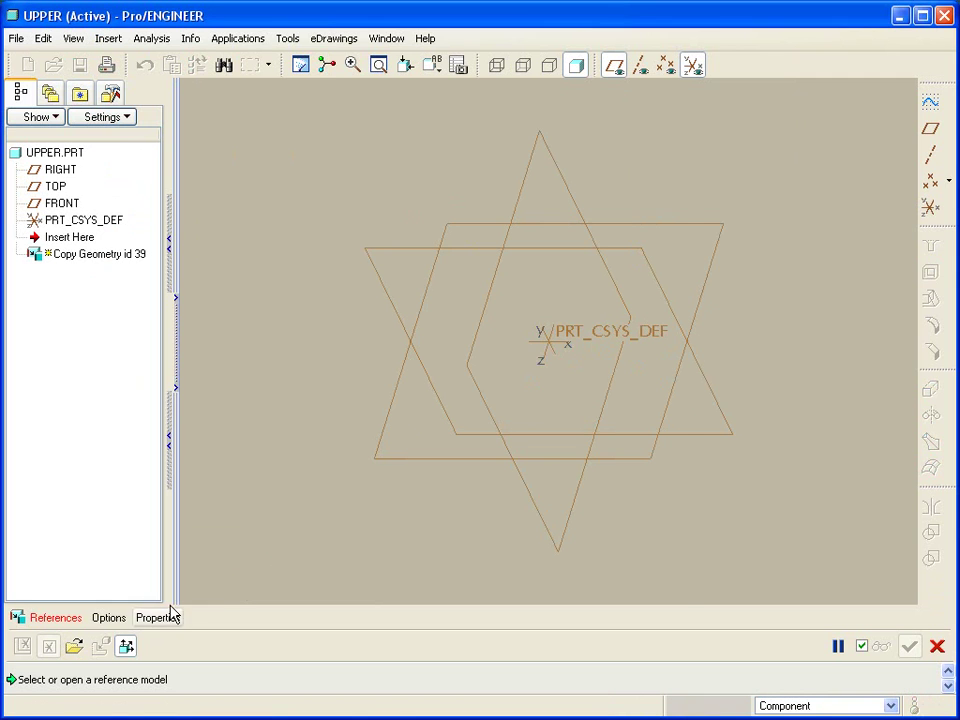
left_click(73, 645)
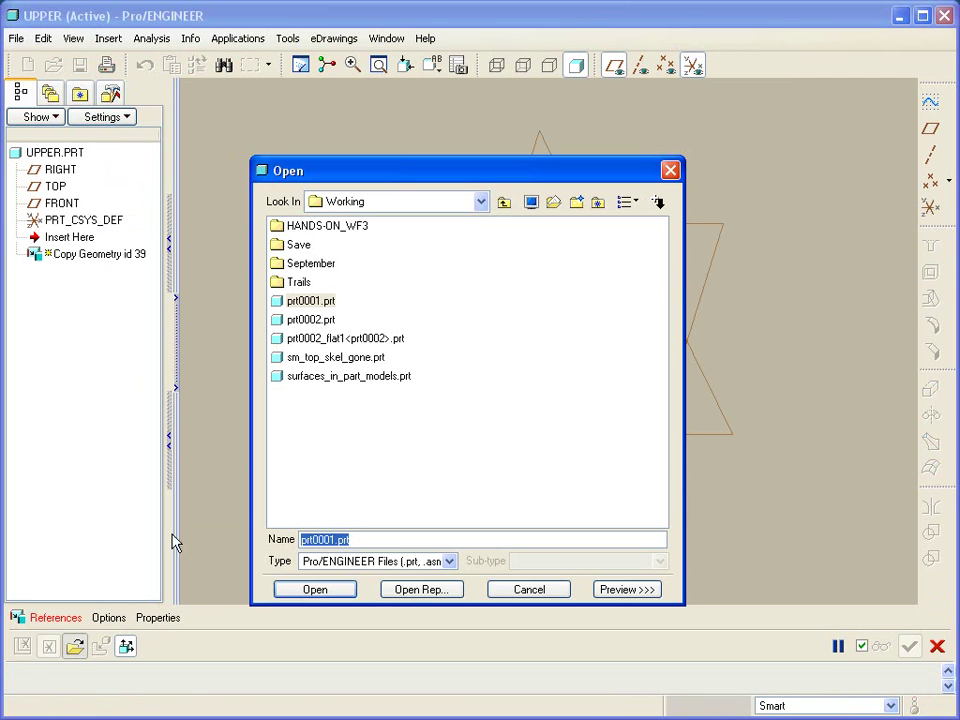
left_click(531, 201)
left_click(329, 246)
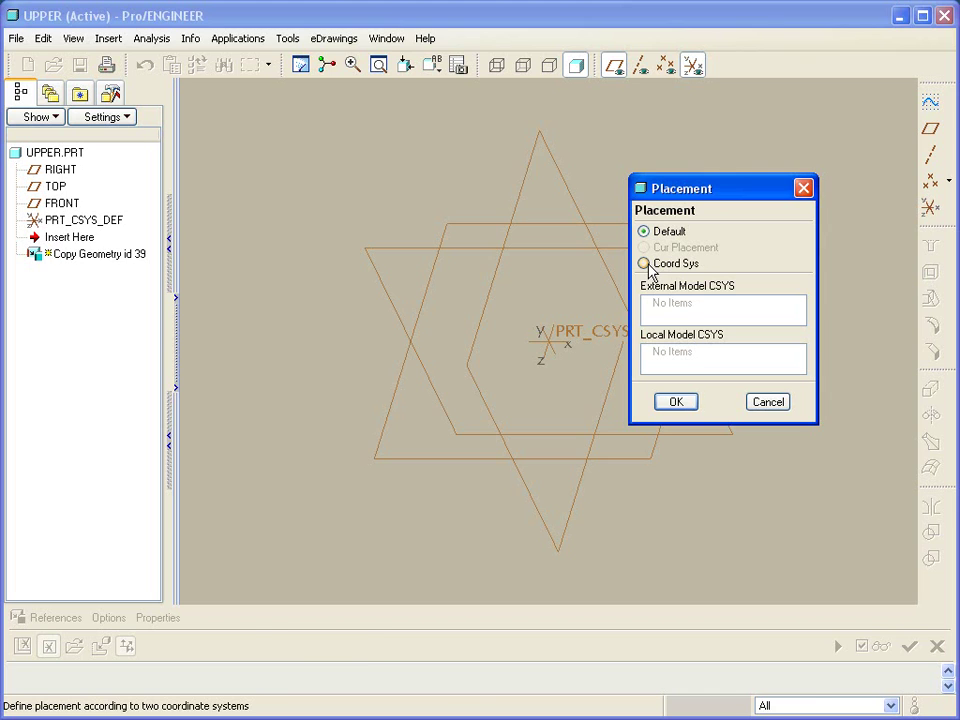
- Place the copied geometry by Coord Sys, matching skeleton UPPER to PRT_CSYS_DEF
left_click(645, 264)
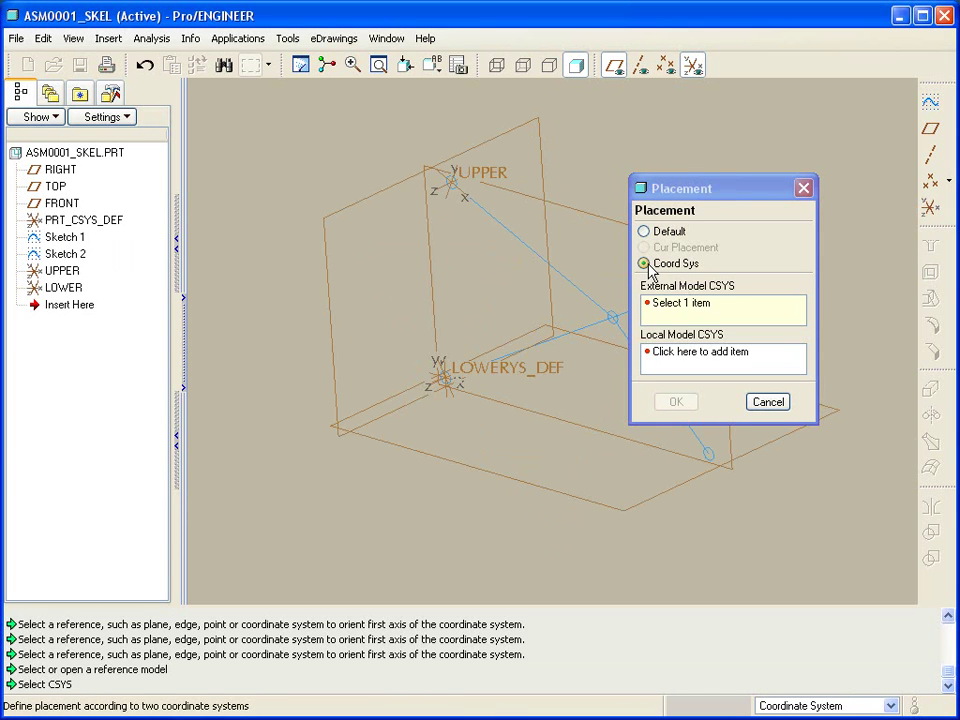
left_click(504, 182)
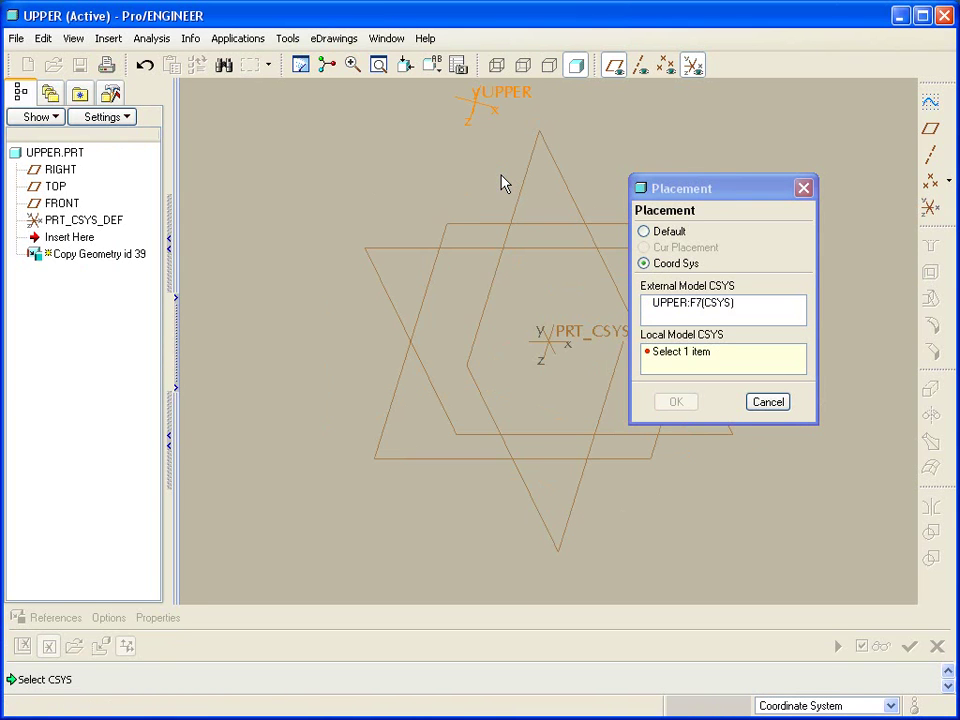
left_click(585, 332)
left_click(684, 401)
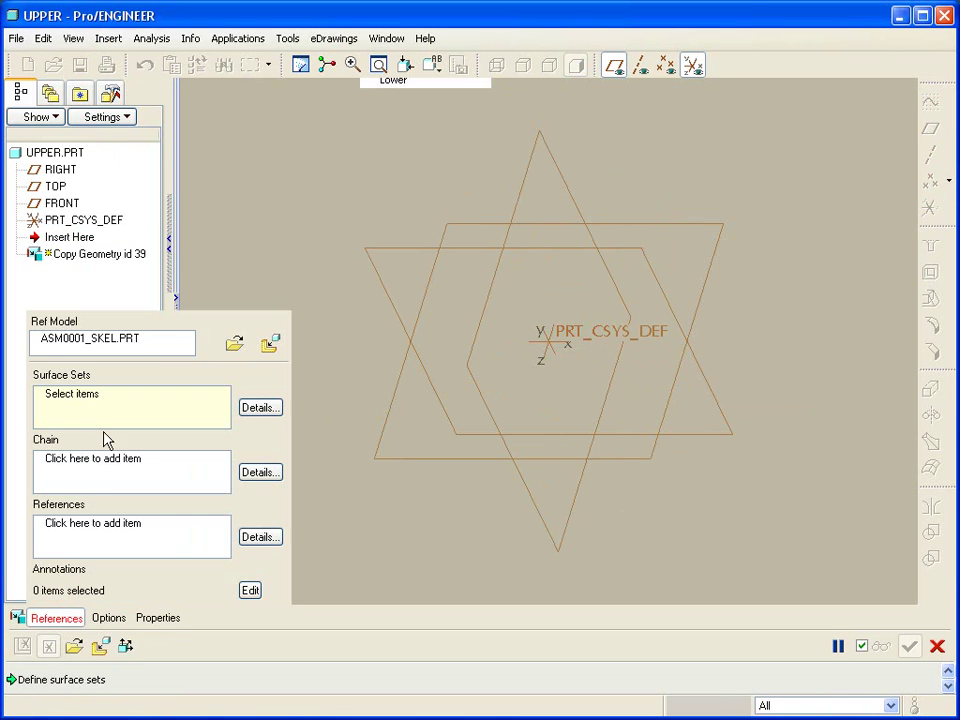
- Chain-select the skeleton's Sketch 2 curve from the UPPER point through the bend into the copy
left_click(100, 476)
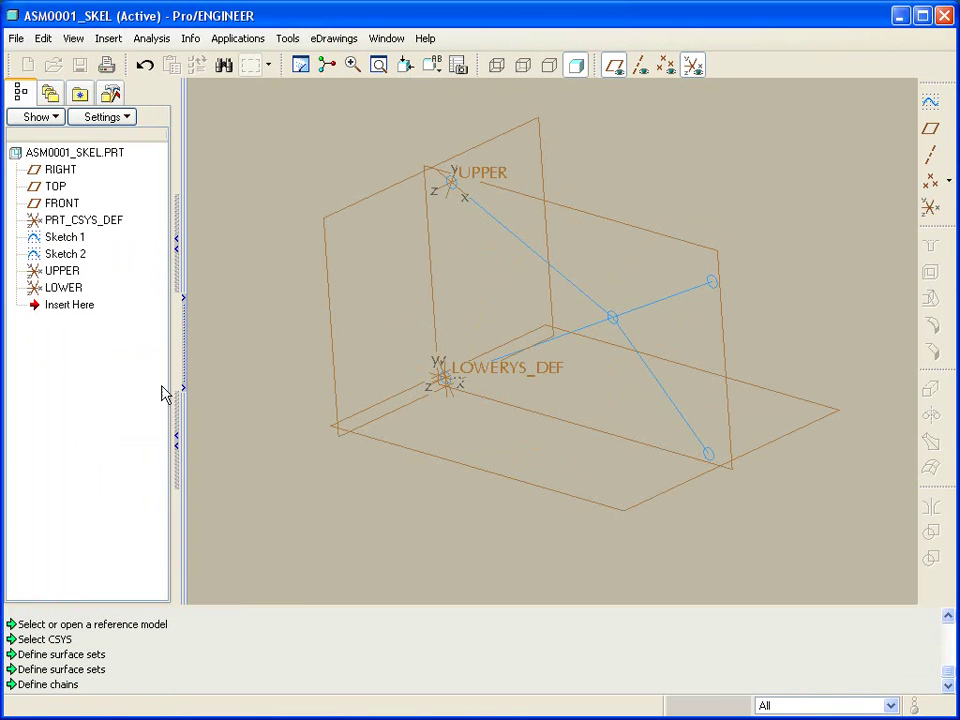
left_click(512, 238)
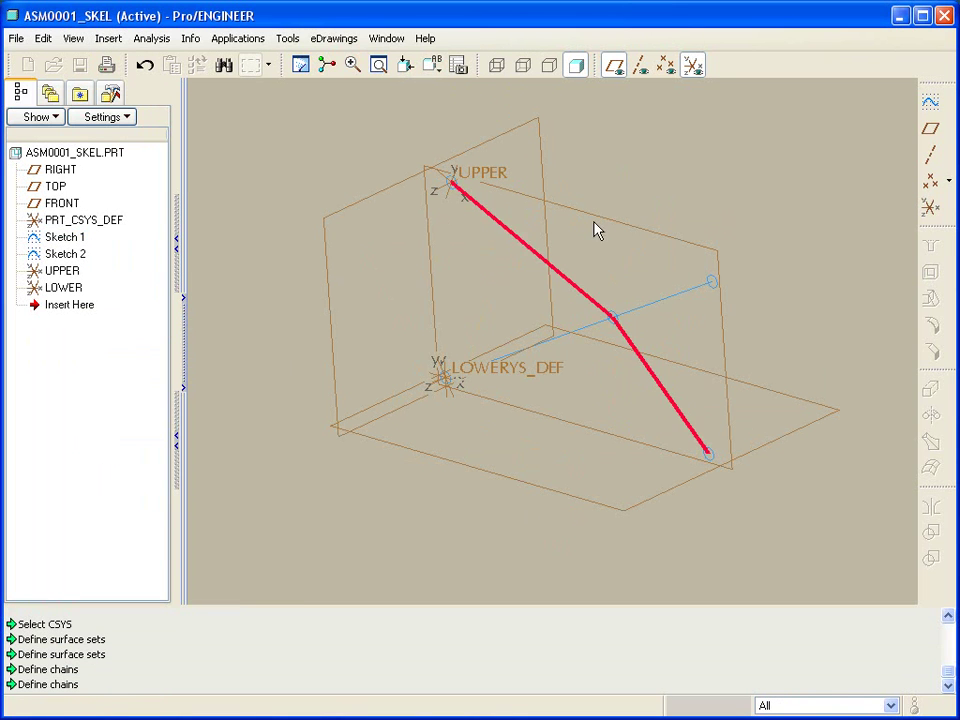
scroll(489, 169, "up", 3)
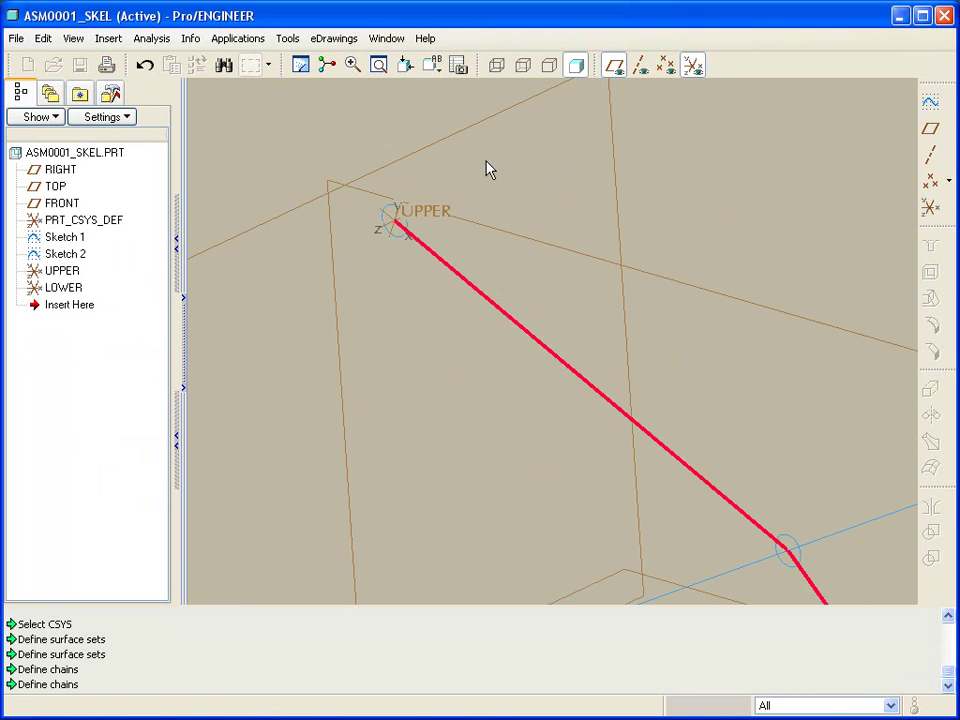
left_click(386, 211)
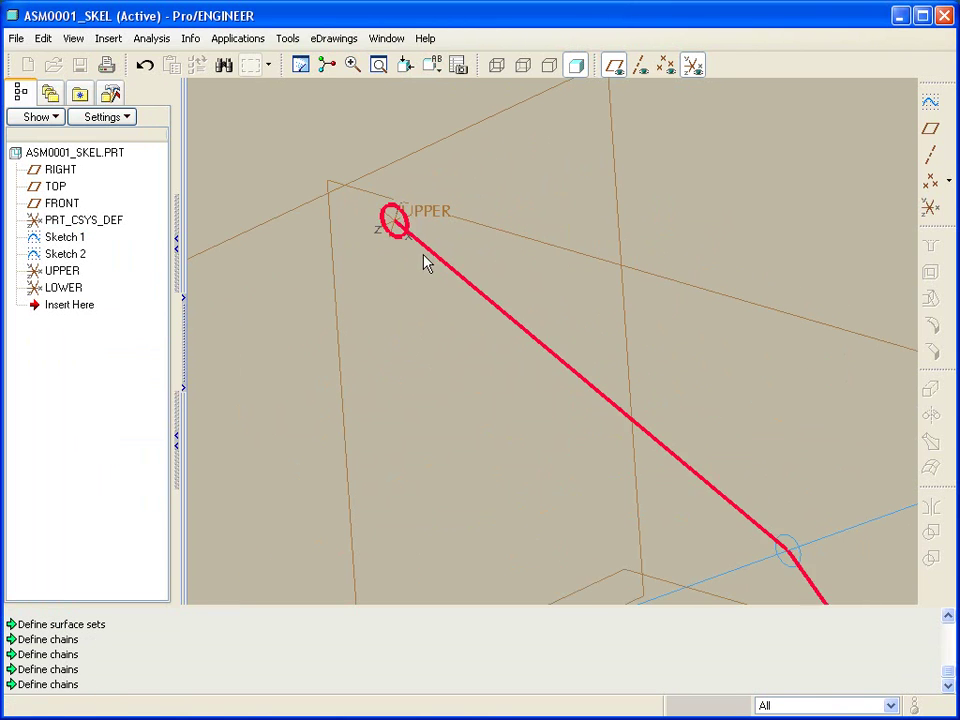
scroll(311, 212, "down", 3)
scroll(572, 401, "up", 5)
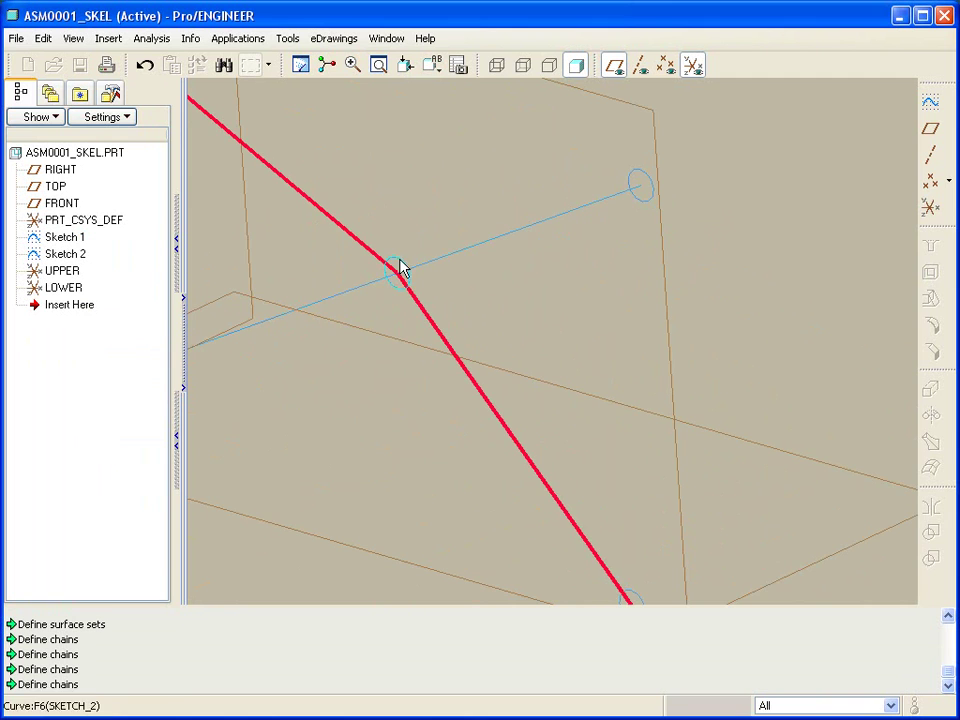
left_click(399, 270)
scroll(429, 249, "down", 3)
scroll(508, 356, "up", 4)
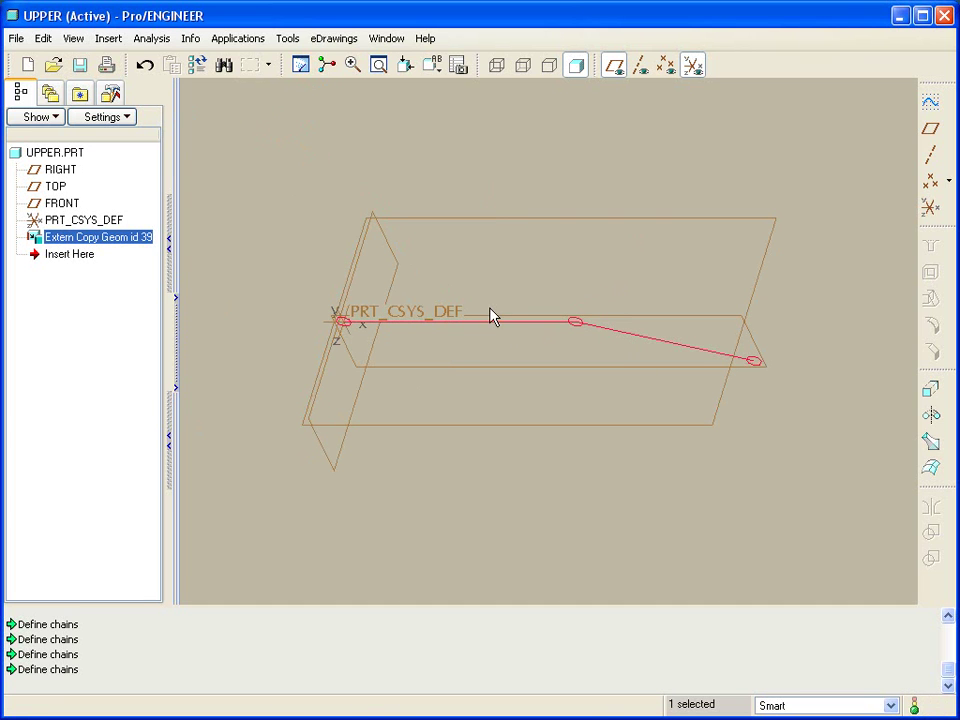
mouse_move(489, 315)
middle_mouse_down()
mouse_move(474, 242)
mouse_move(430, 278)
mouse_move(495, 287)
mouse_move(462, 280)
middle_mouse_up()
left_click(555, 187)
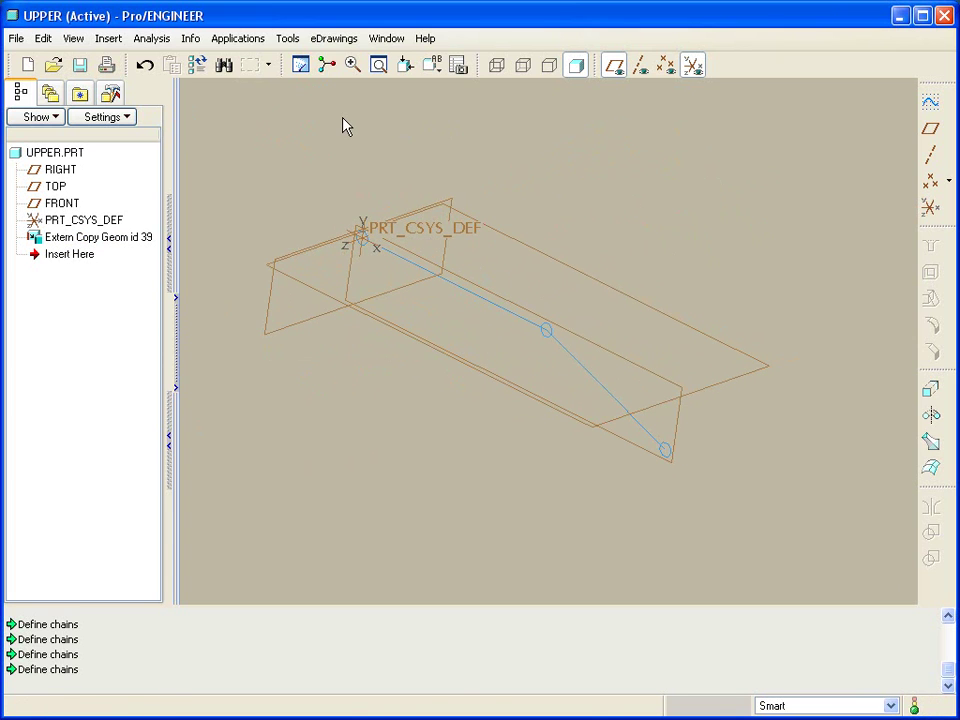
left_click(388, 38)
- Open LOWER.PRT and start a Copy Geometry feature referencing the skeleton model
left_click(469, 208)
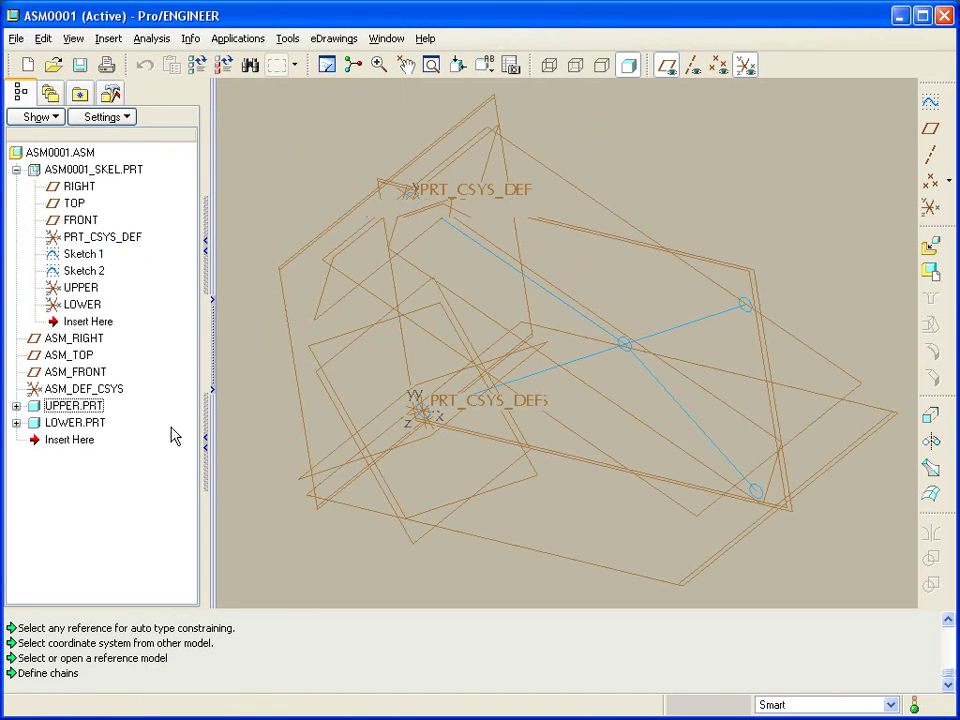
right_click(68, 425)
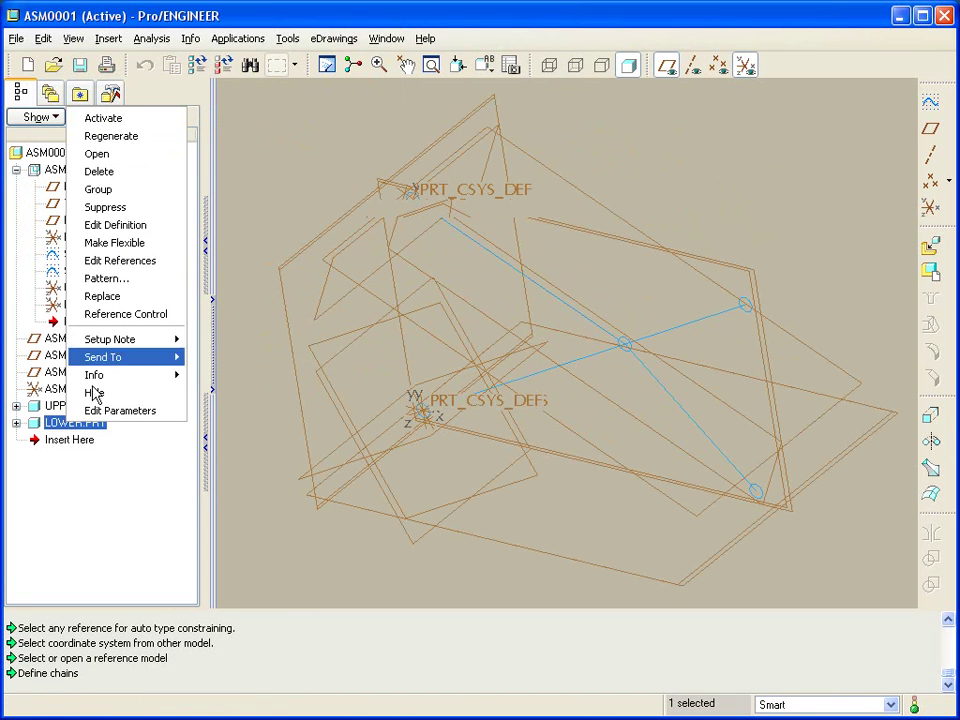
left_click(148, 156)
left_click(108, 38)
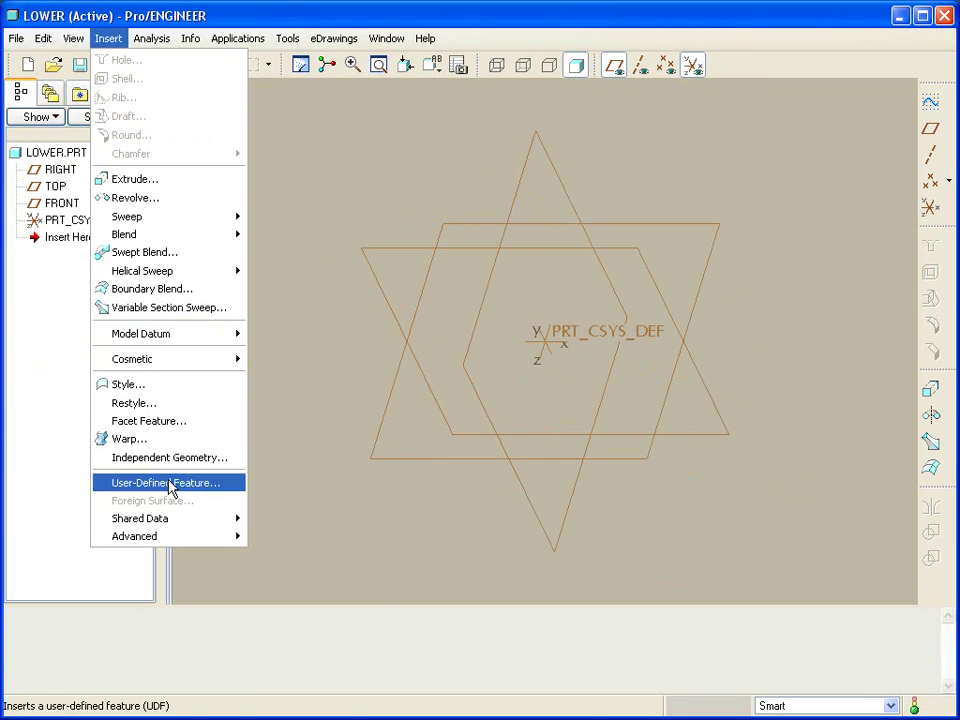
mouse_move(182, 521)
left_click(294, 552)
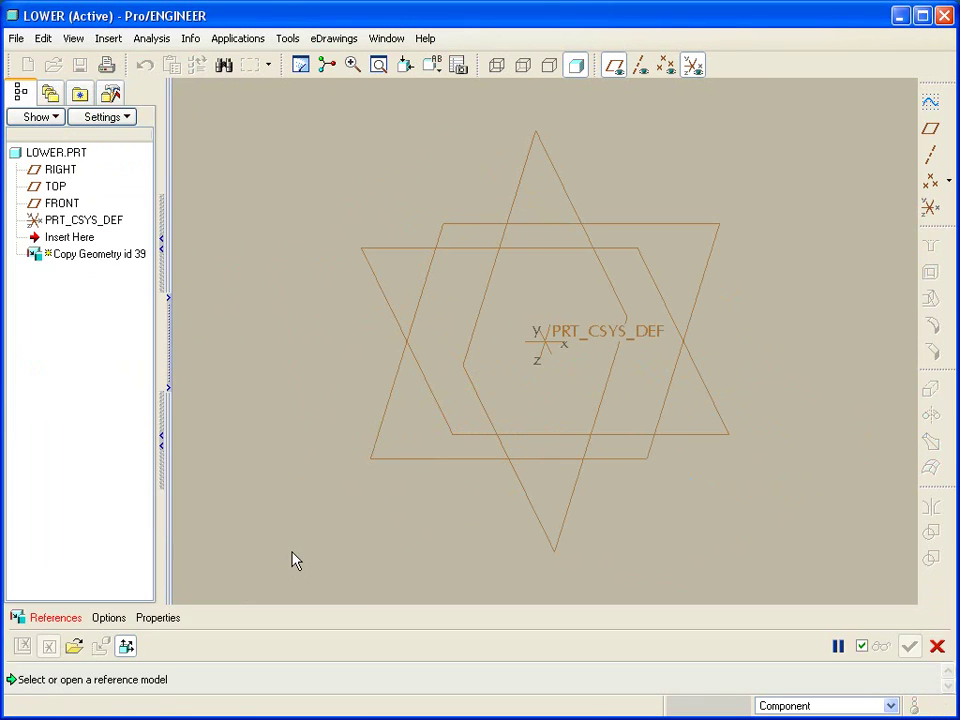
left_click(74, 645)
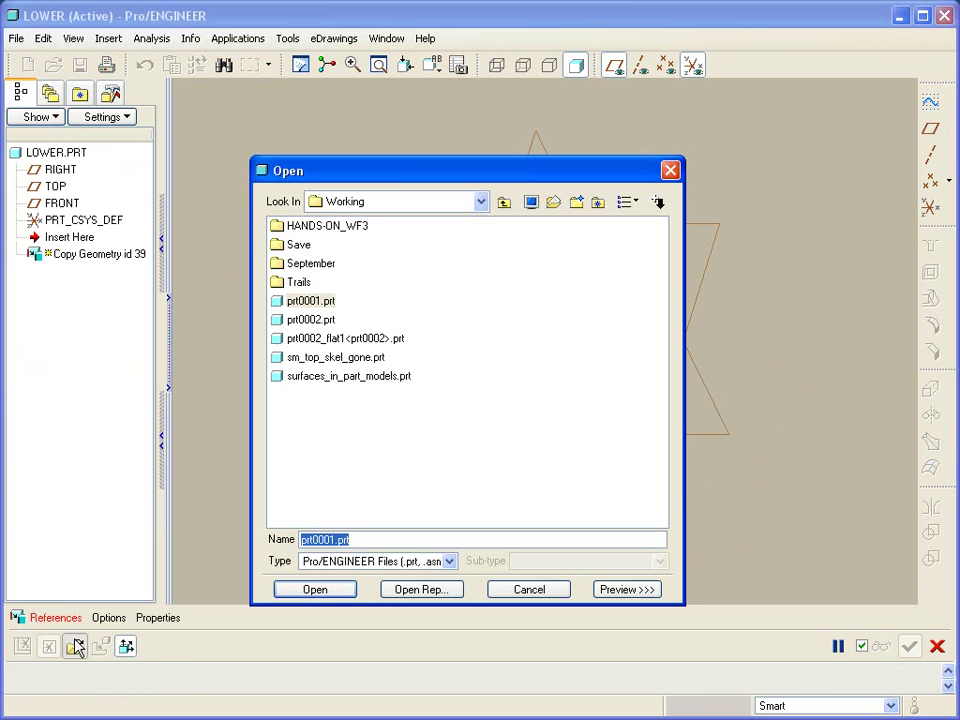
left_click(530, 202)
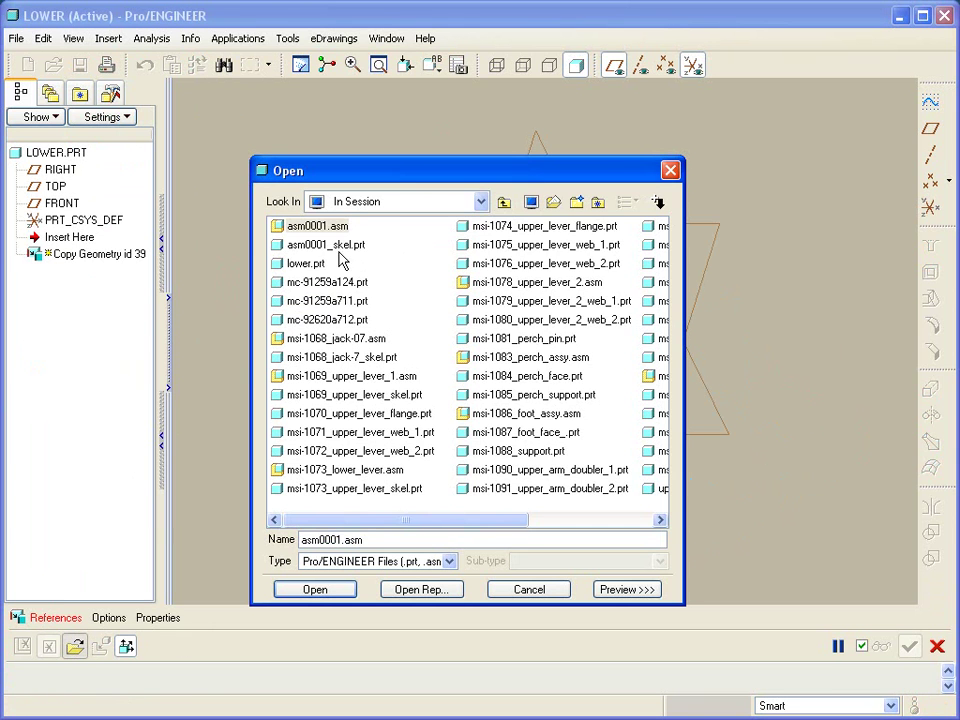
double_click(325, 228)
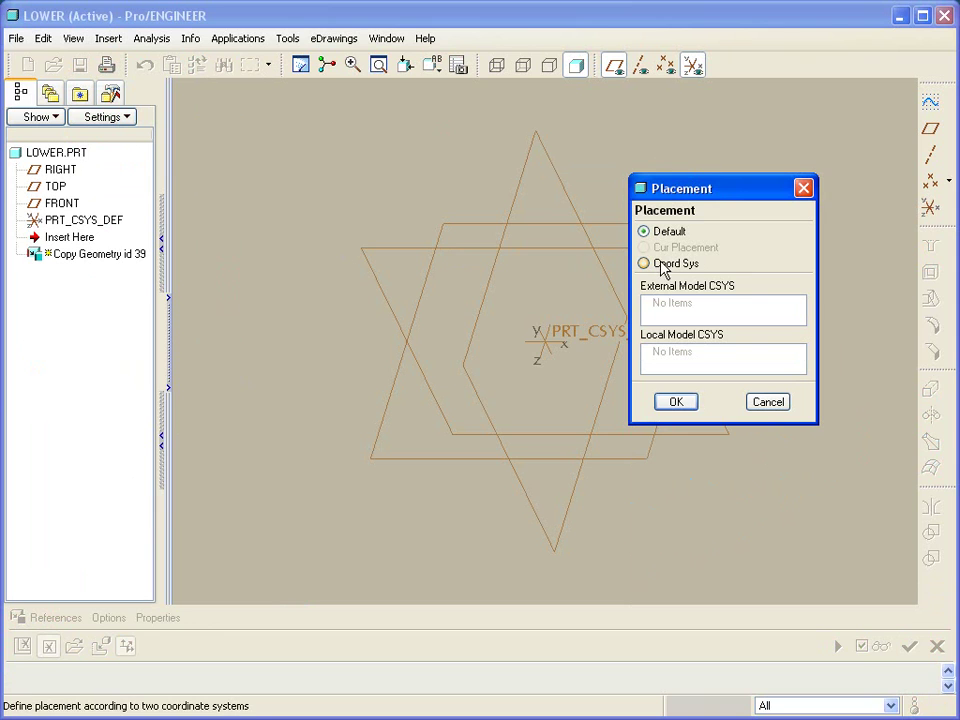
- Place the copied geometry by Coord Sys, matching skeleton LOWER to PRT_CSYS_DEF
left_click(660, 266)
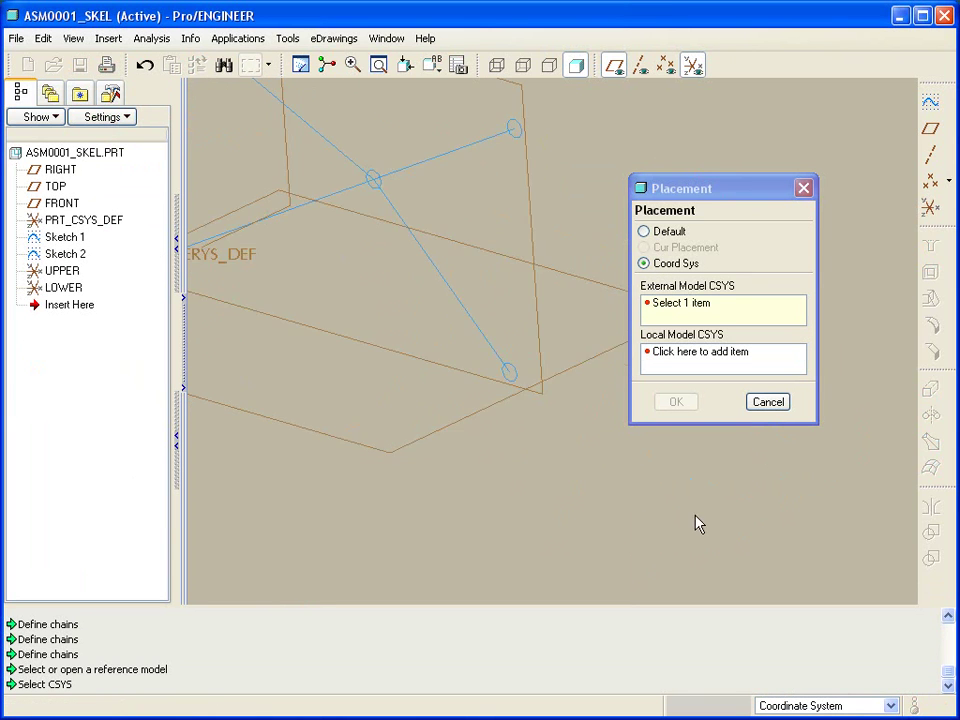
scroll(369, 392, "down", 3)
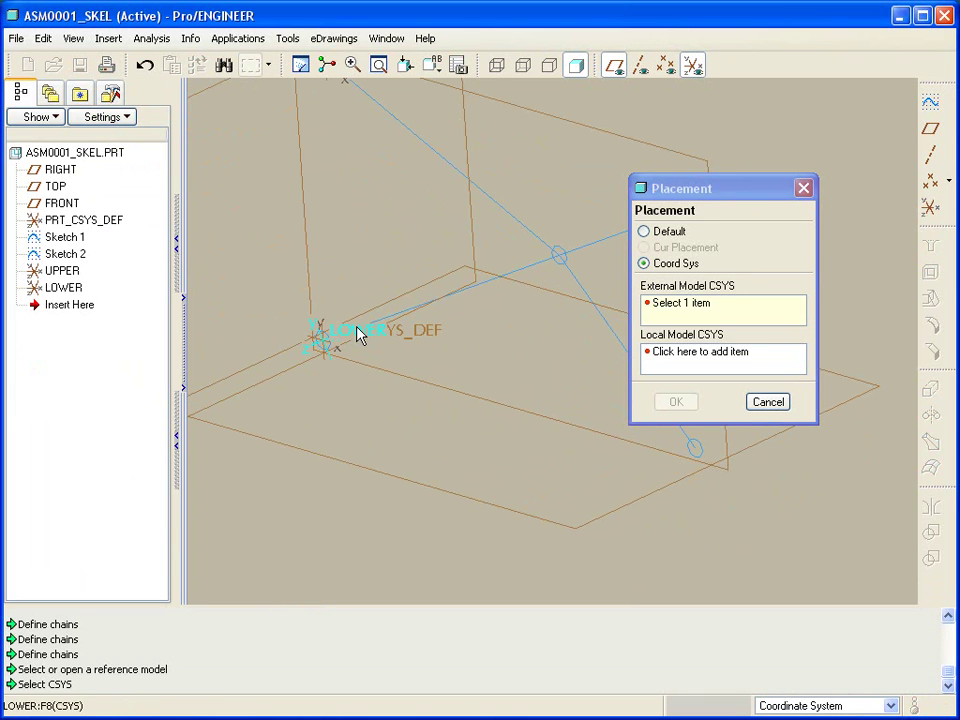
left_click(360, 335)
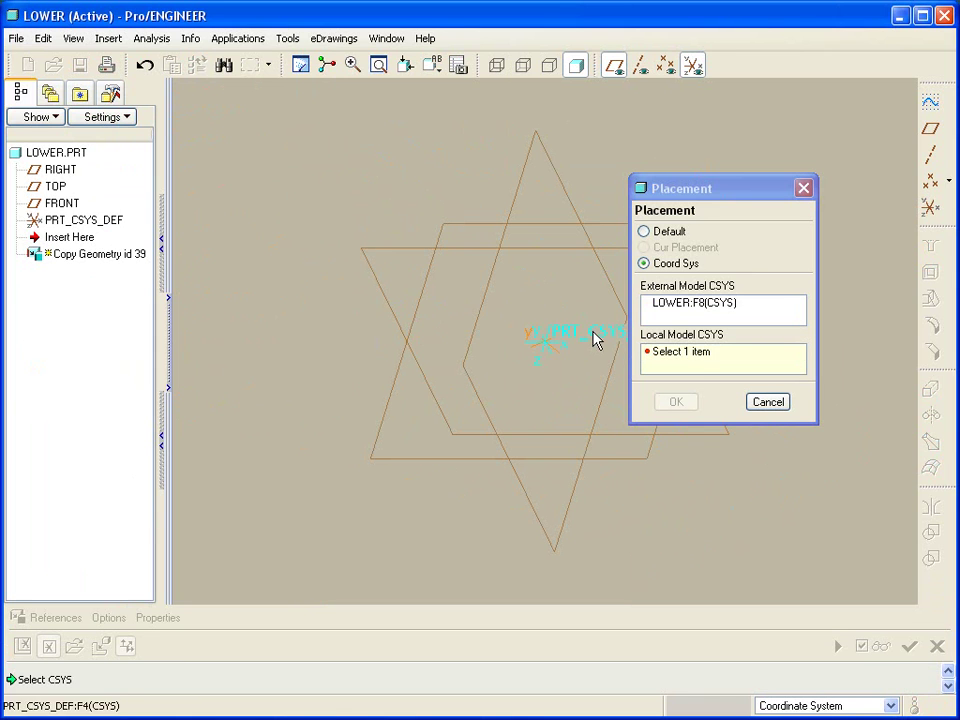
left_click(595, 340)
left_click(676, 401)
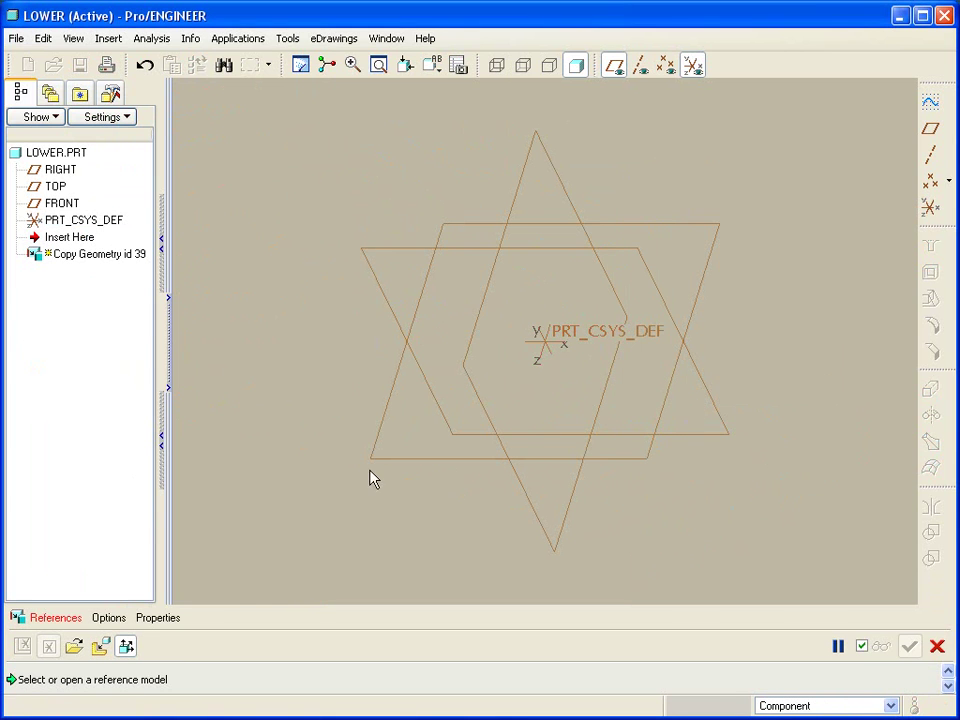
- Chain-select the lower link curve from the LOWER point through its midpoint to its upper end, and finish
left_click(85, 475)
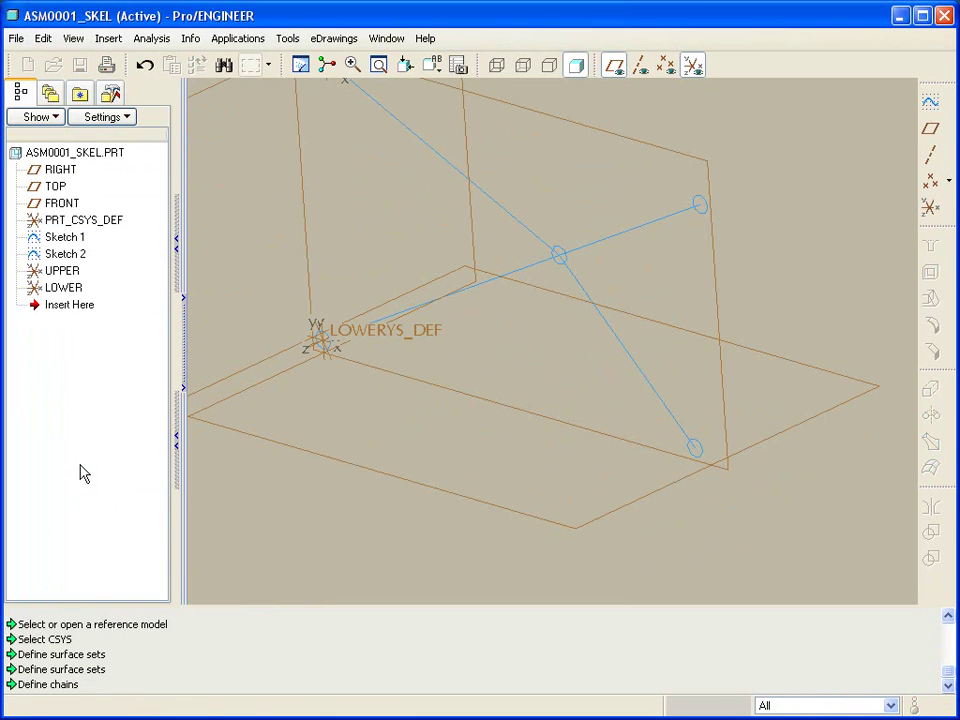
left_click(335, 346)
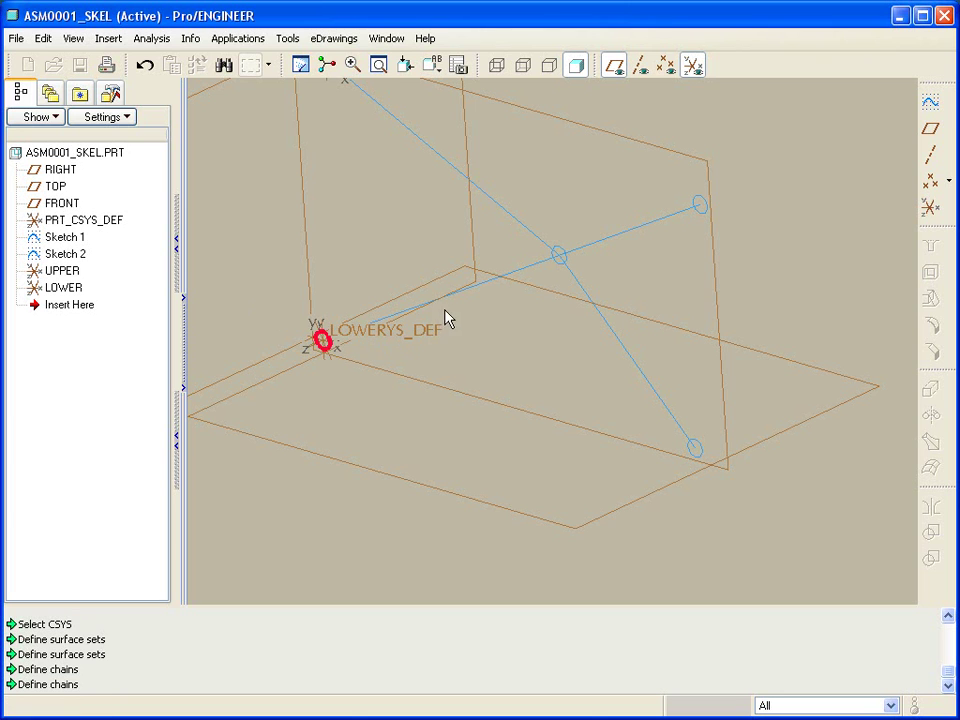
left_click(450, 300)
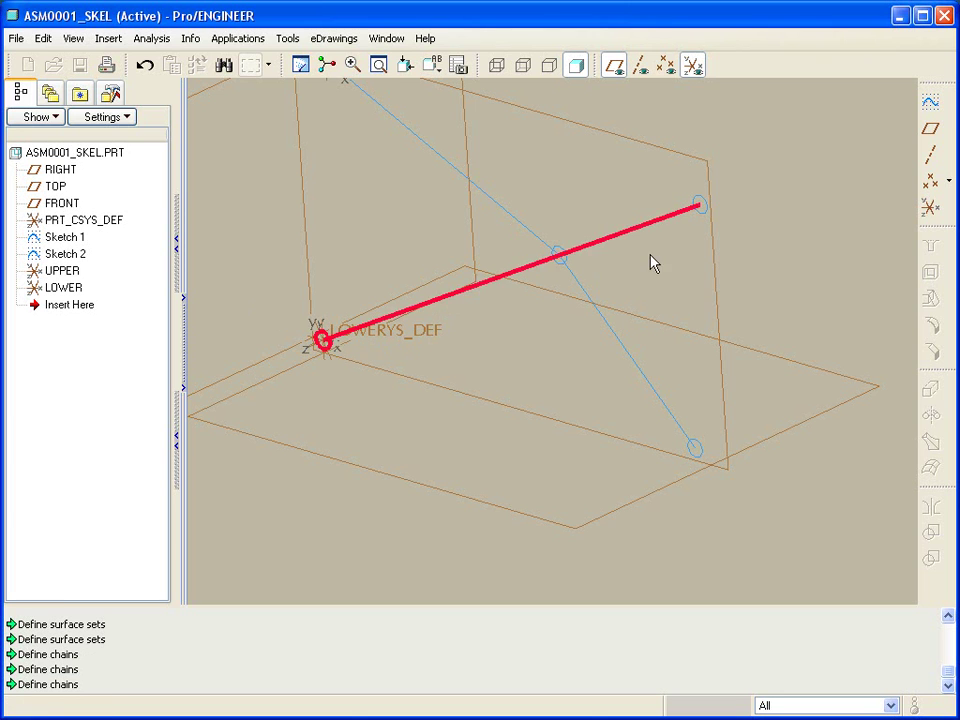
left_click(563, 262)
left_click(702, 212)
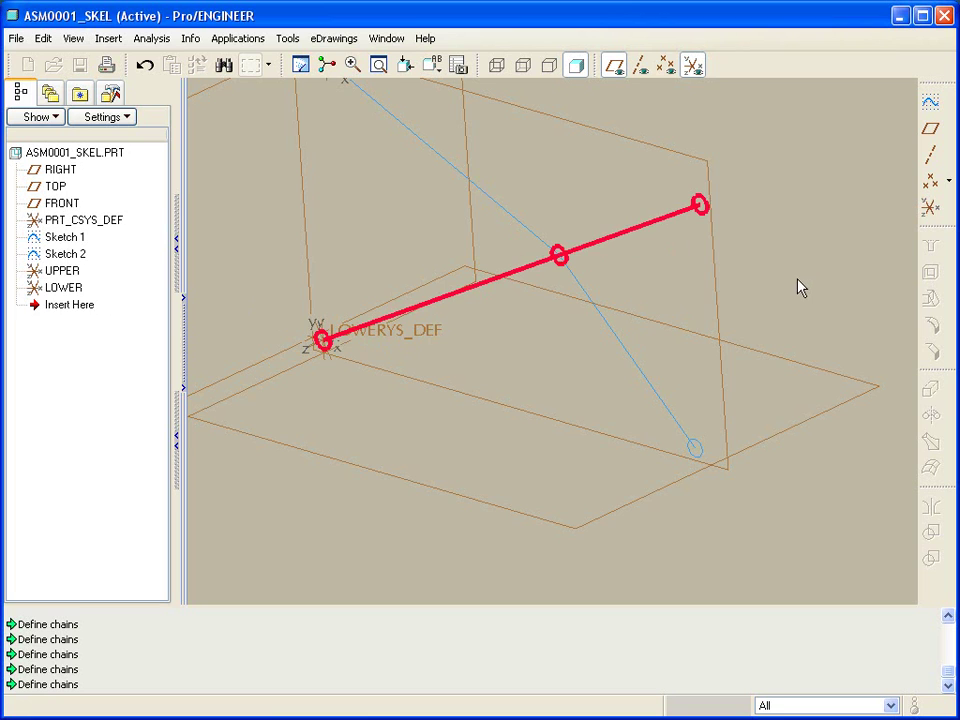
middle_click(800, 288)
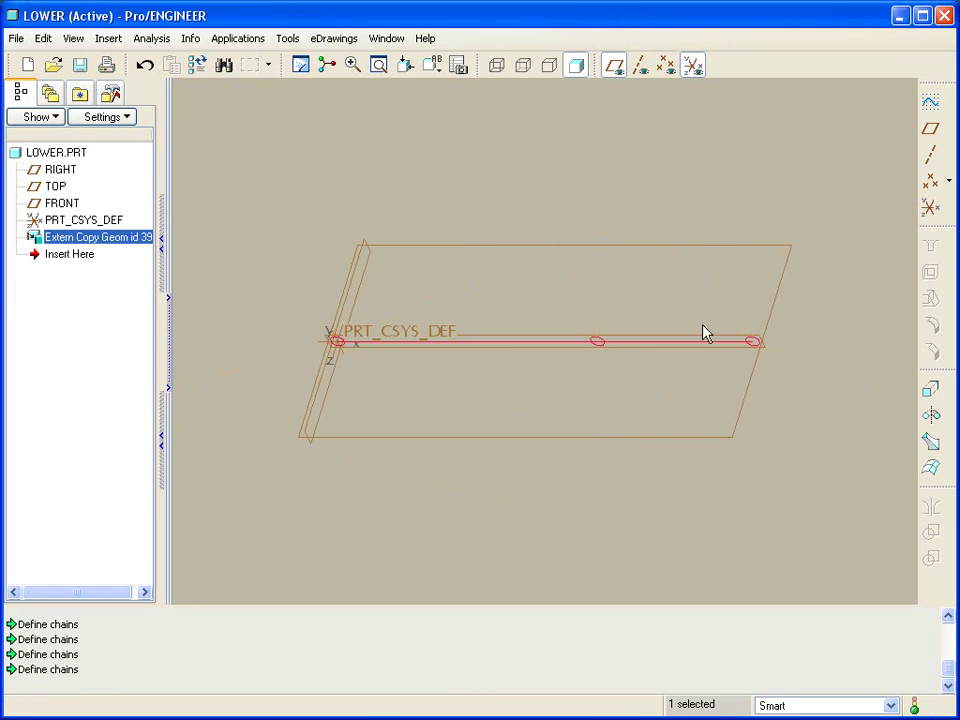
- Hide coordinate systems and datum planes, then orbit to inspect the shaded upper lever
left_click(692, 66)
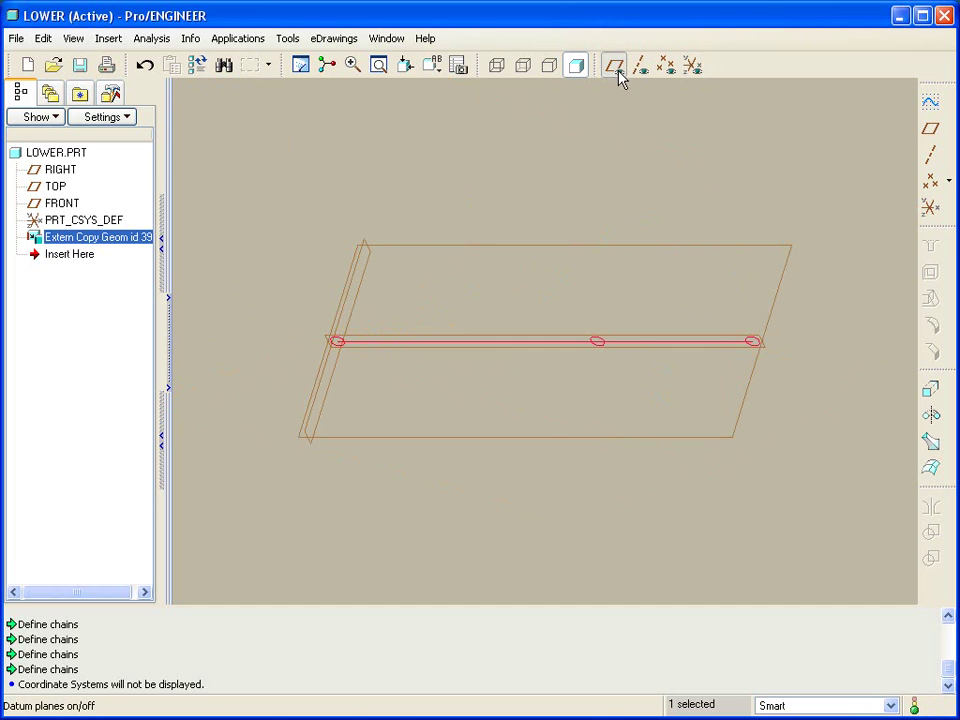
left_click(617, 68)
scroll(508, 339, "up", 3)
scroll(495, 349, "down", 2)
mouse_move(753, 260)
middle_mouse_down()
mouse_move(718, 242)
mouse_move(684, 281)
mouse_move(733, 237)
middle_mouse_up()
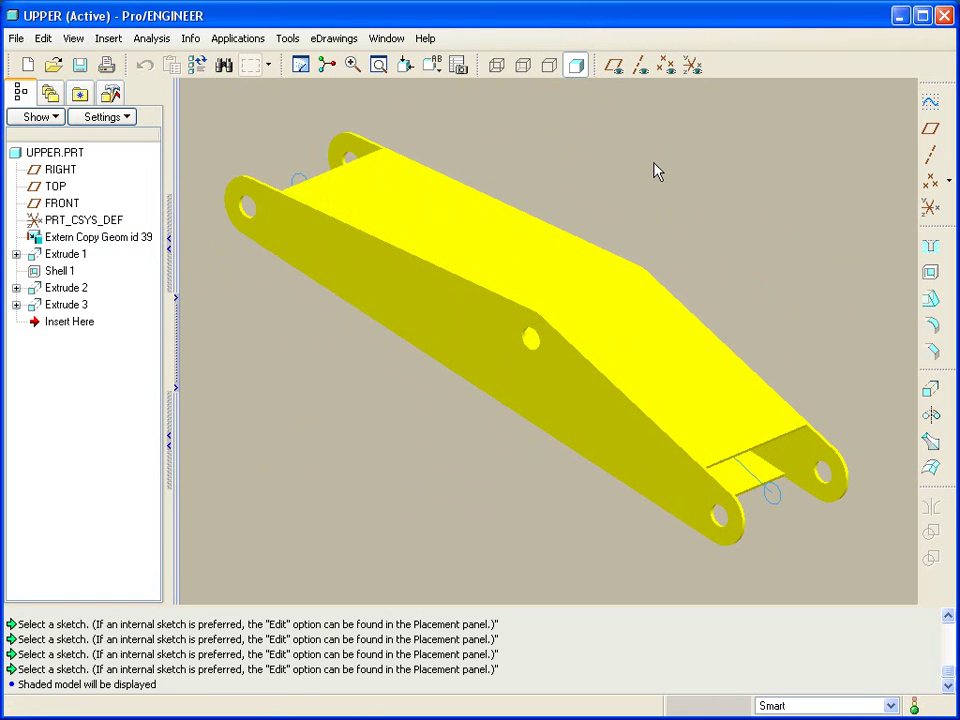
middle_click_drag(655, 171, 570, 151)
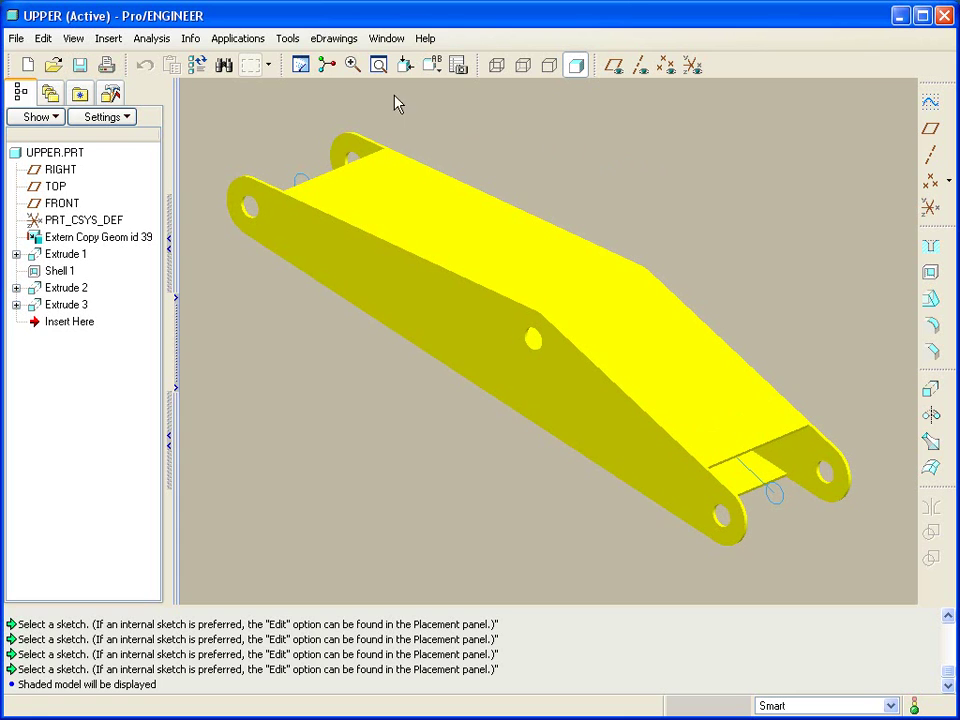
- Return to the ASM0001 assembly window
left_click(386, 38)
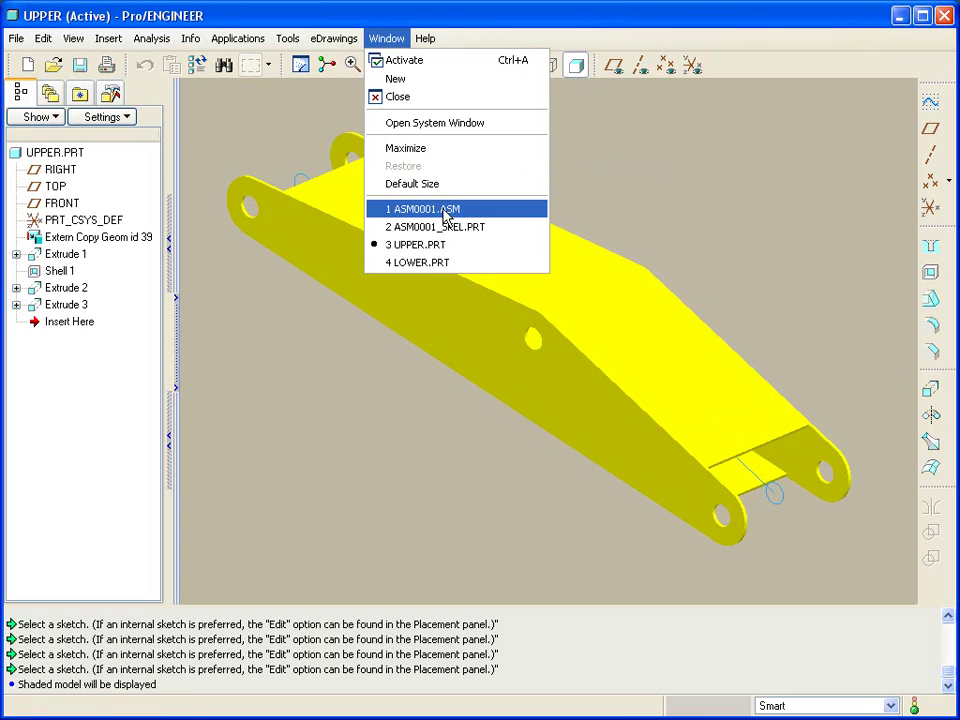
left_click(443, 210)
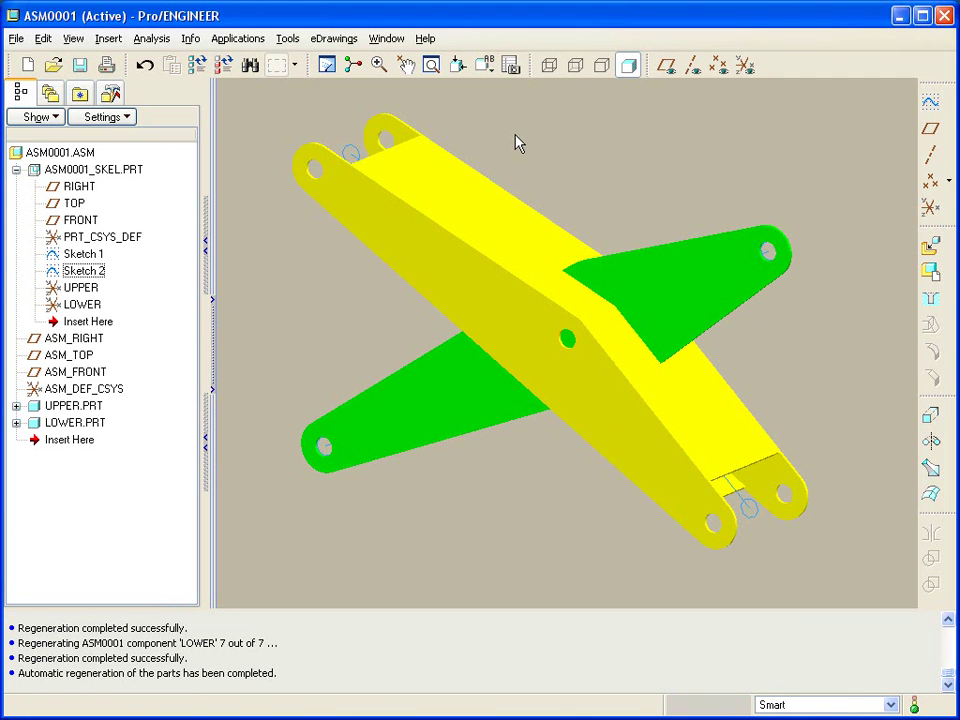
left_click(386, 38)
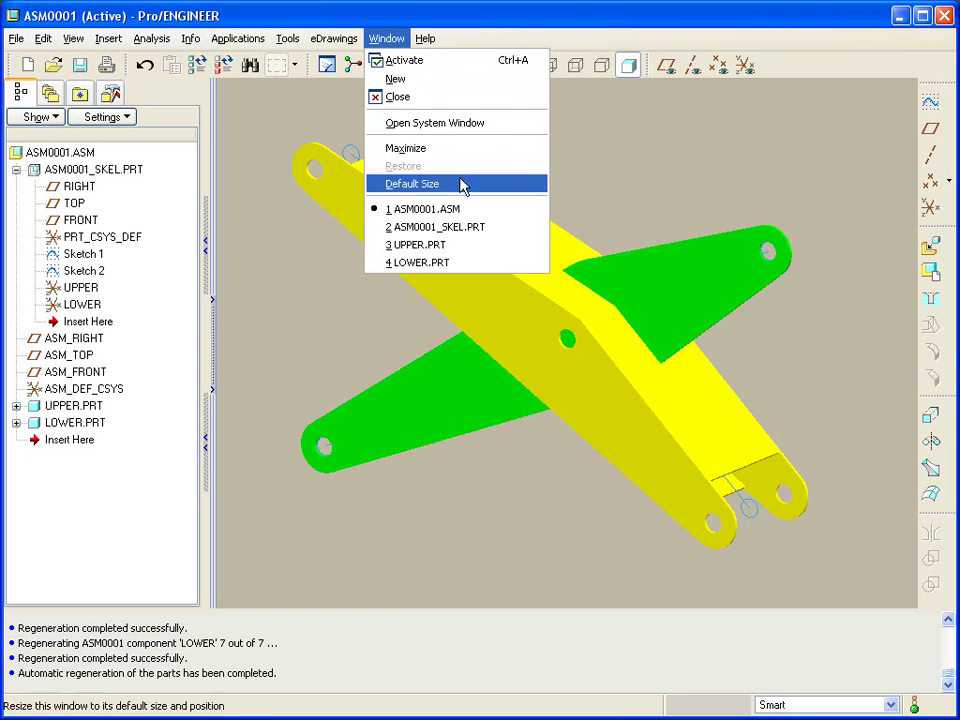
- In the skeleton part, create datum axis A_1 at the intersection of TOP and RIGHT
left_click(468, 227)
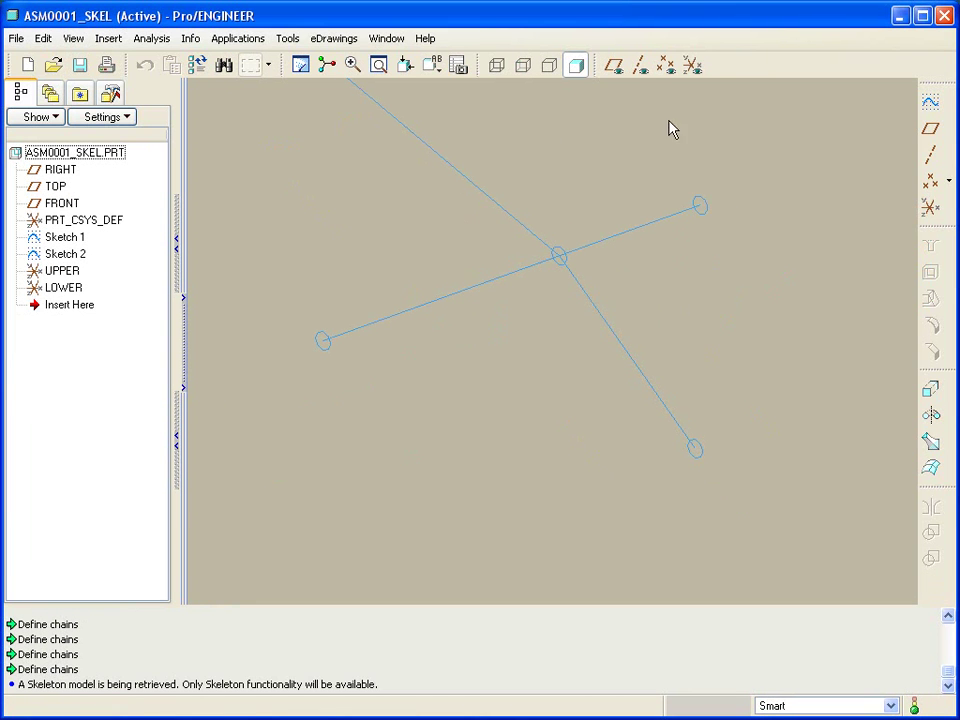
left_click(640, 66)
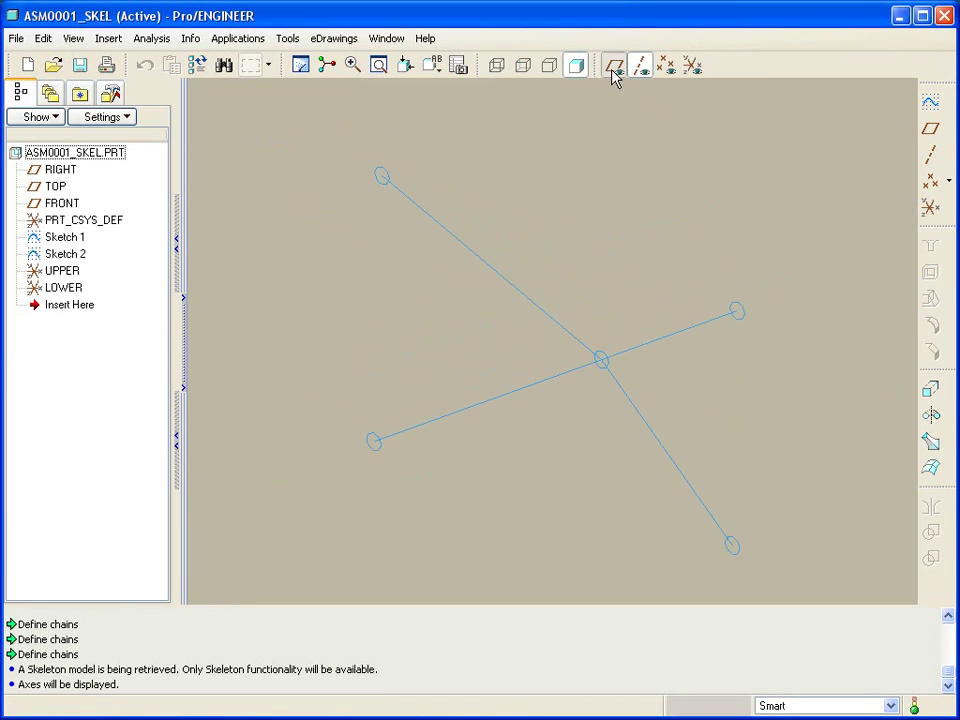
left_click(614, 67)
mouse_move(614, 78)
middle_mouse_down()
mouse_move(591, 171)
mouse_move(741, 251)
middle_mouse_up()
left_click(930, 156)
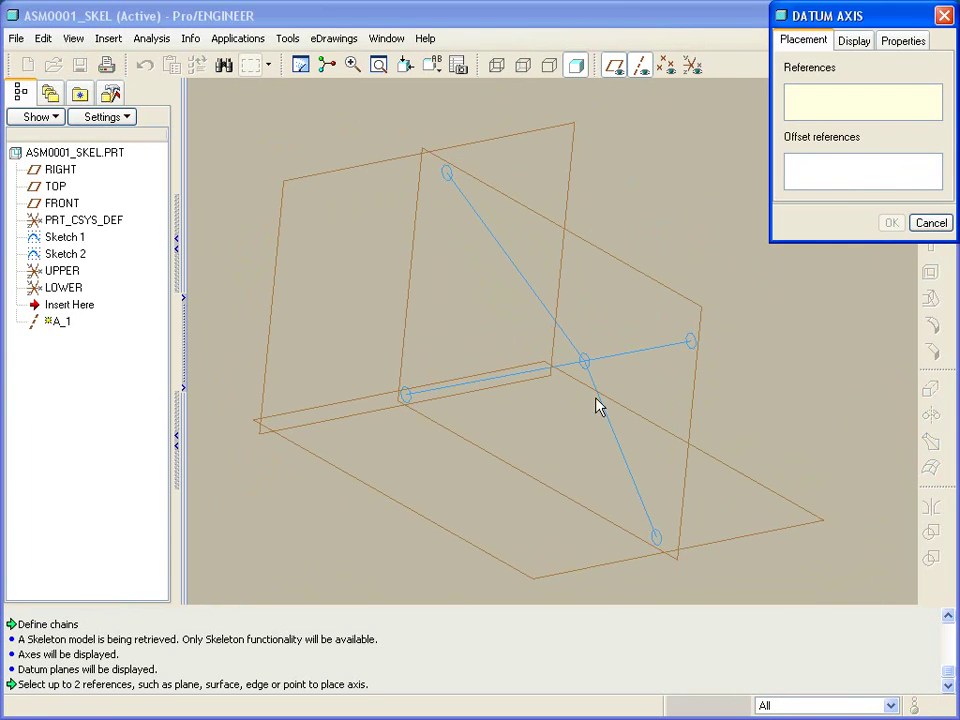
left_click(292, 445)
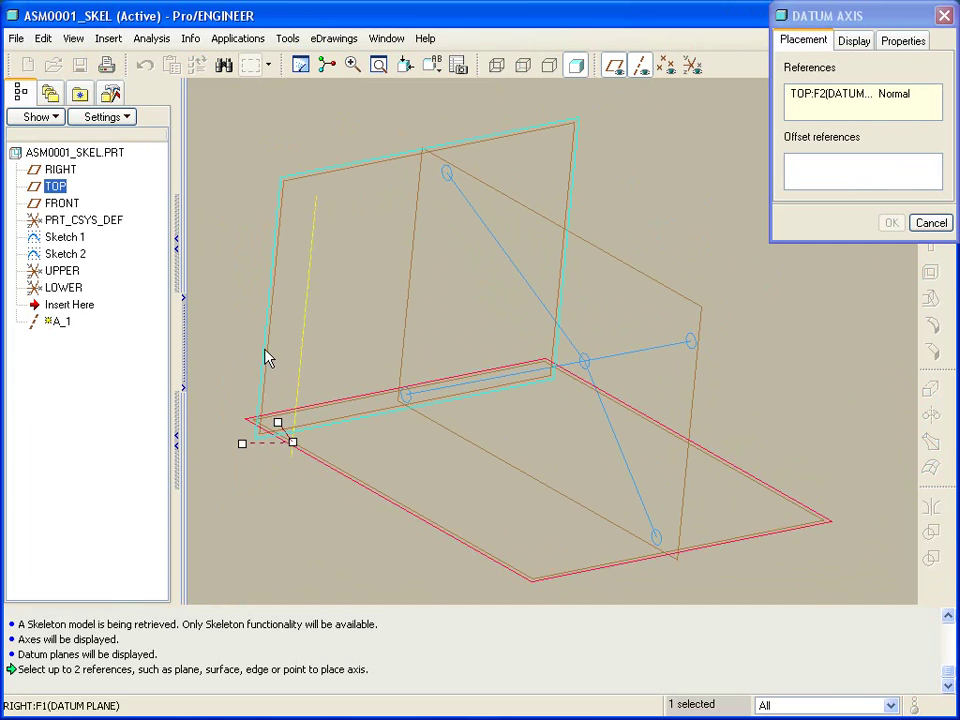
left_click(268, 358, "ctrl")
left_click(891, 223)
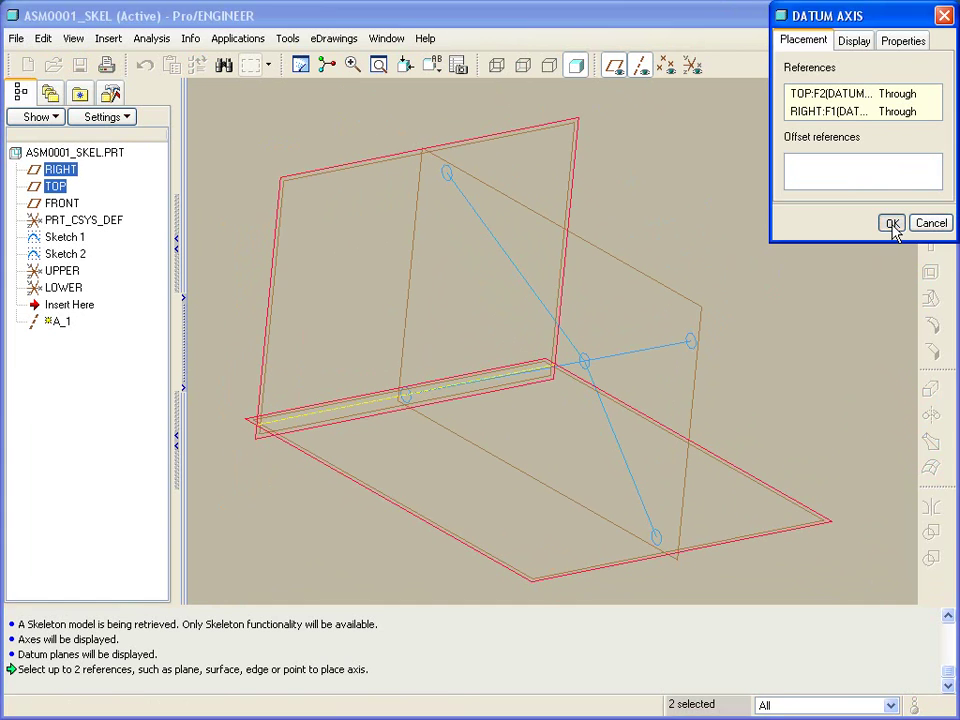
- Start a new sketch on the FRONT plane
middle_click_drag(800, 277, 811, 249)
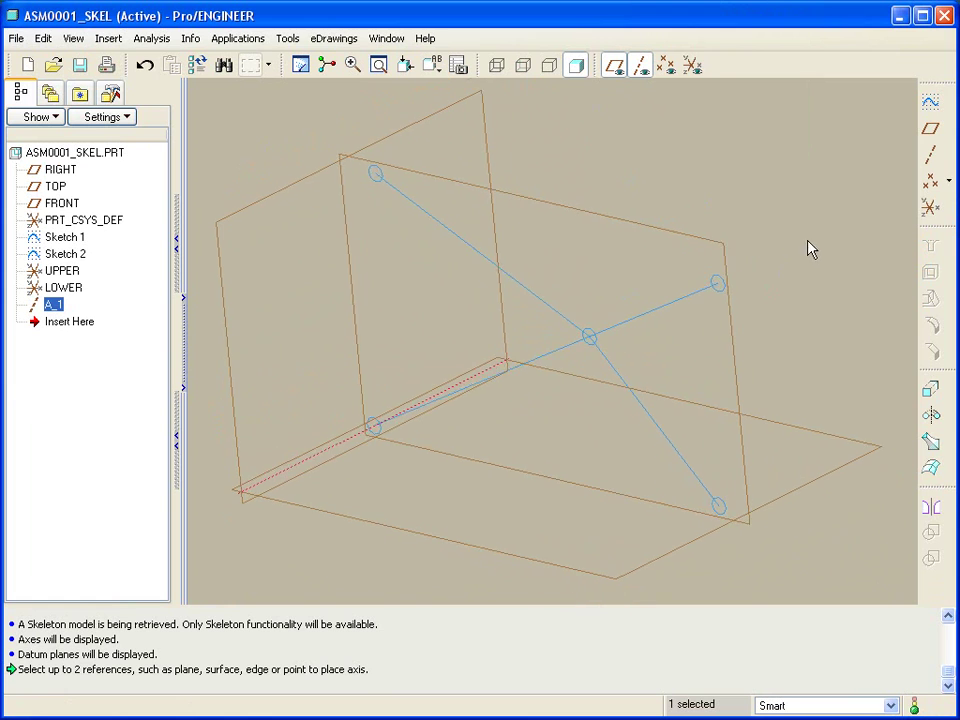
left_click(930, 101)
left_click(664, 236)
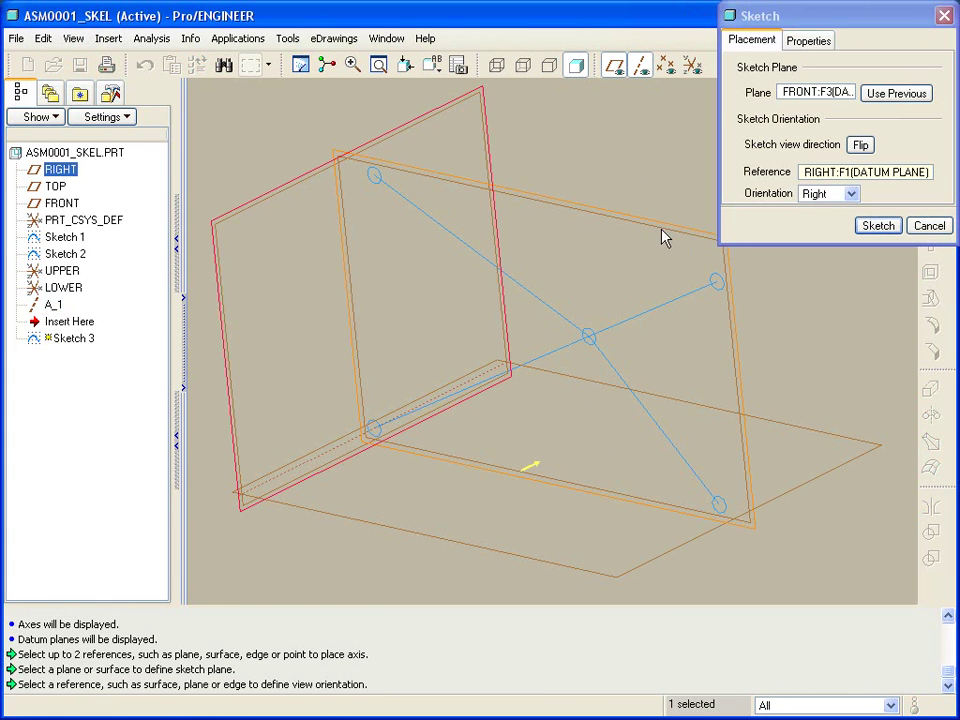
middle_click(795, 384)
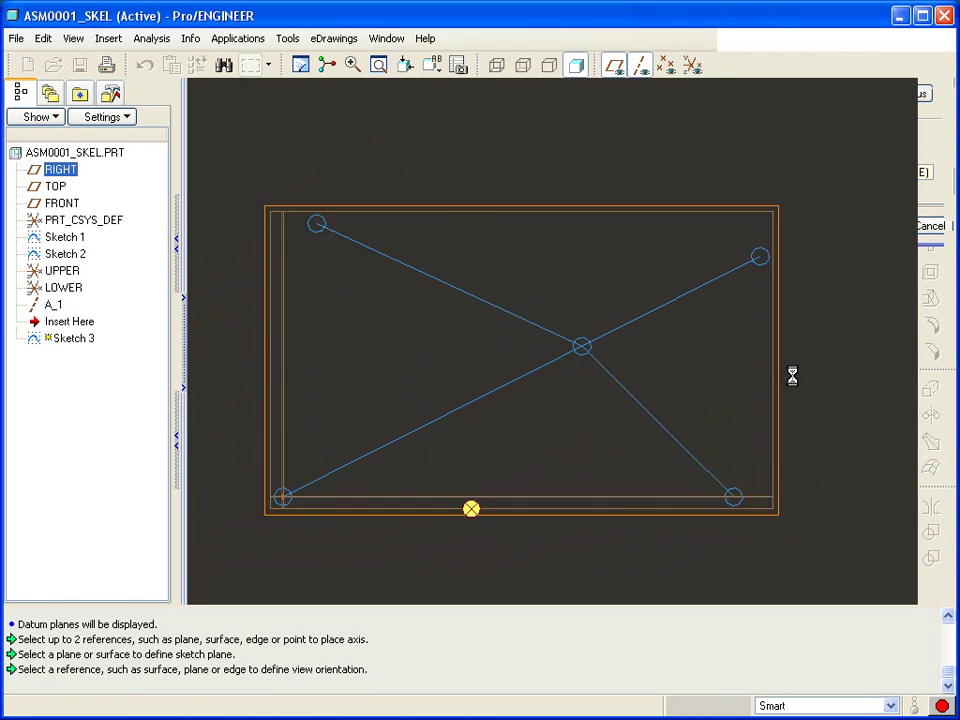
- Draw a horizontal line from the lower-right to the lower-left pin point and finish Sketch 3
left_click(150, 38)
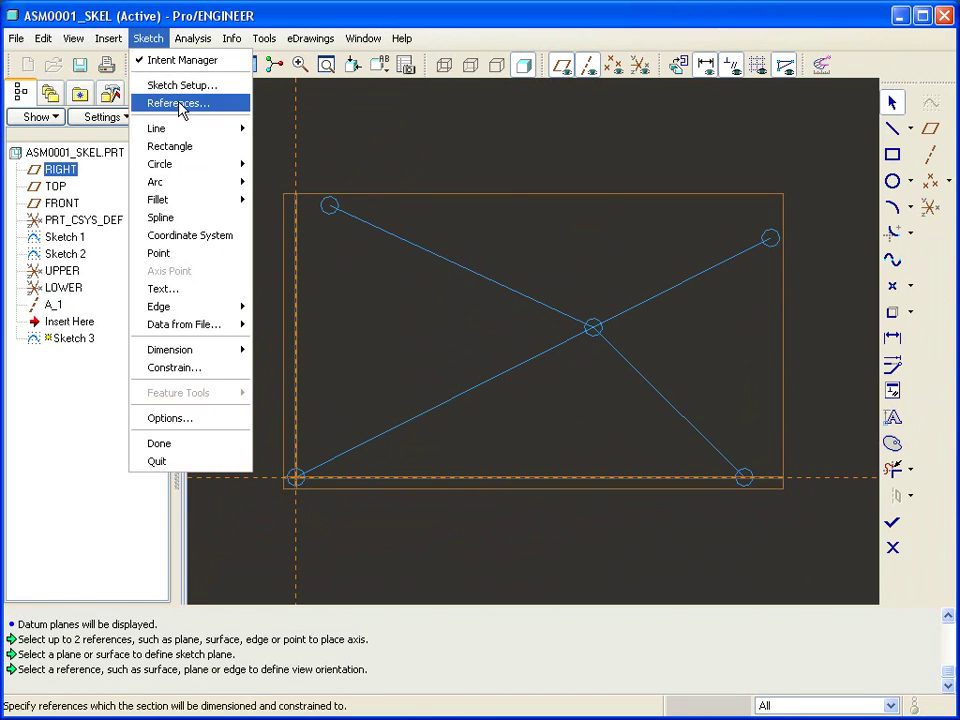
left_click(178, 104)
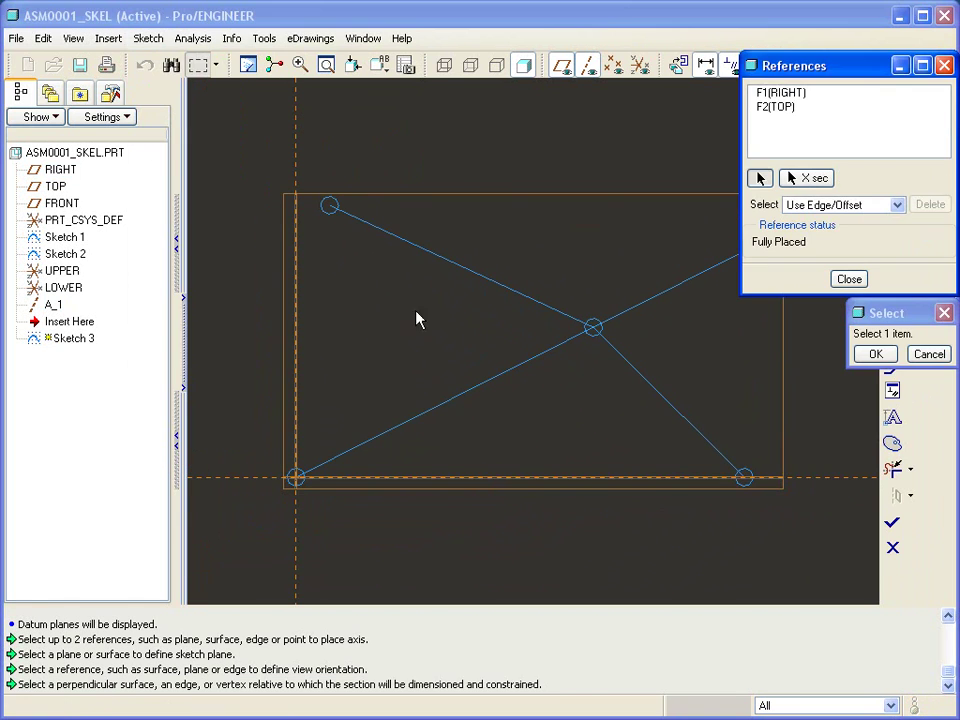
left_click(745, 483)
right_click(748, 540)
left_click(770, 550)
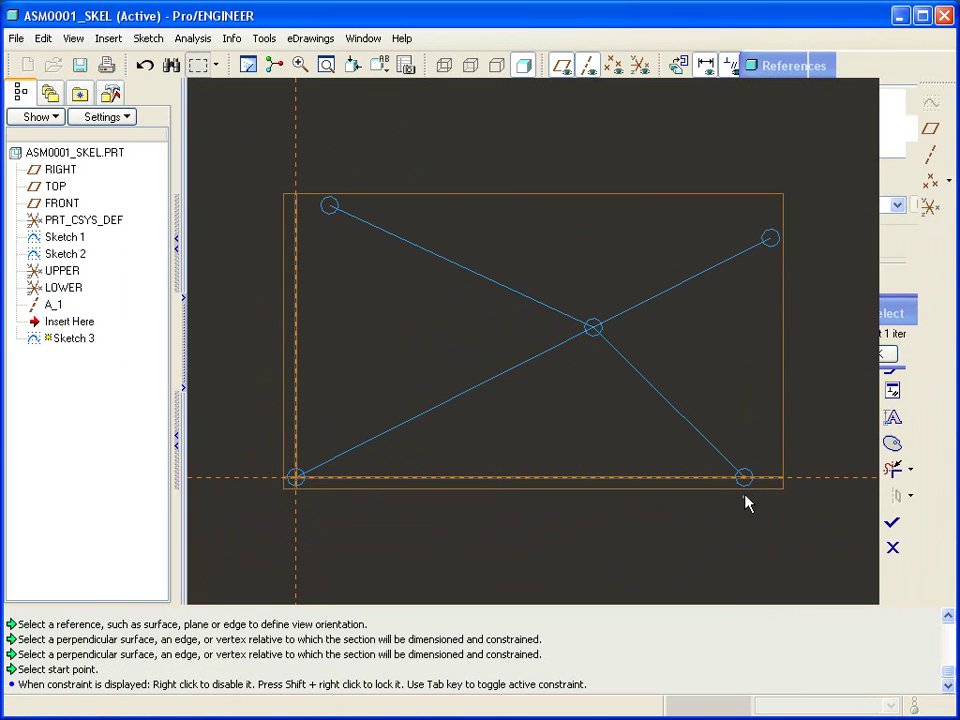
left_click(745, 485)
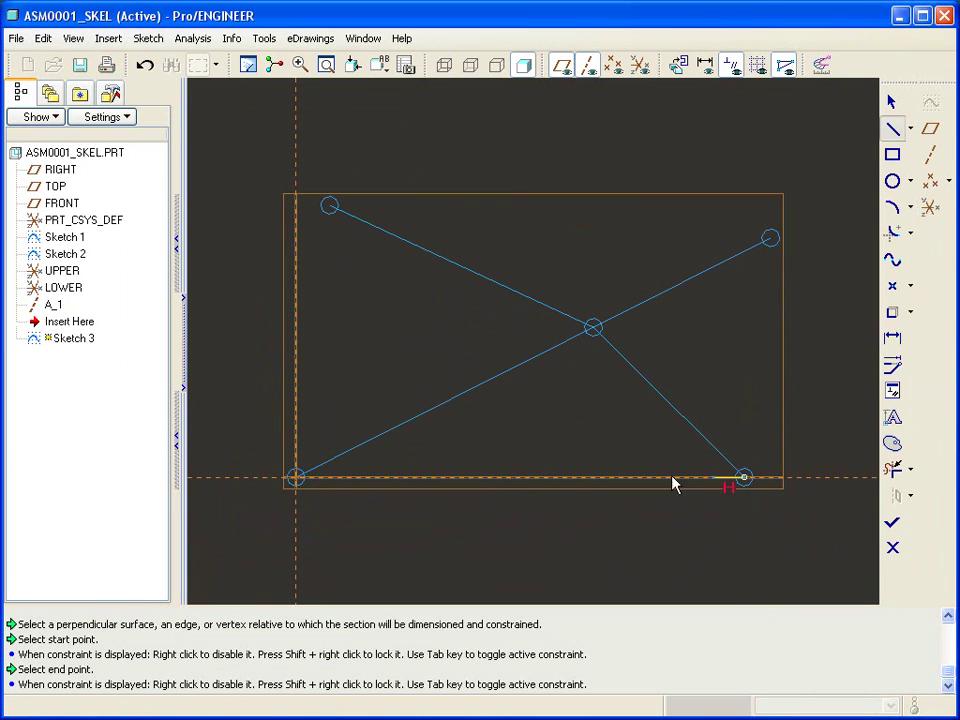
left_click(300, 482)
middle_click(640, 545)
left_click(892, 522)
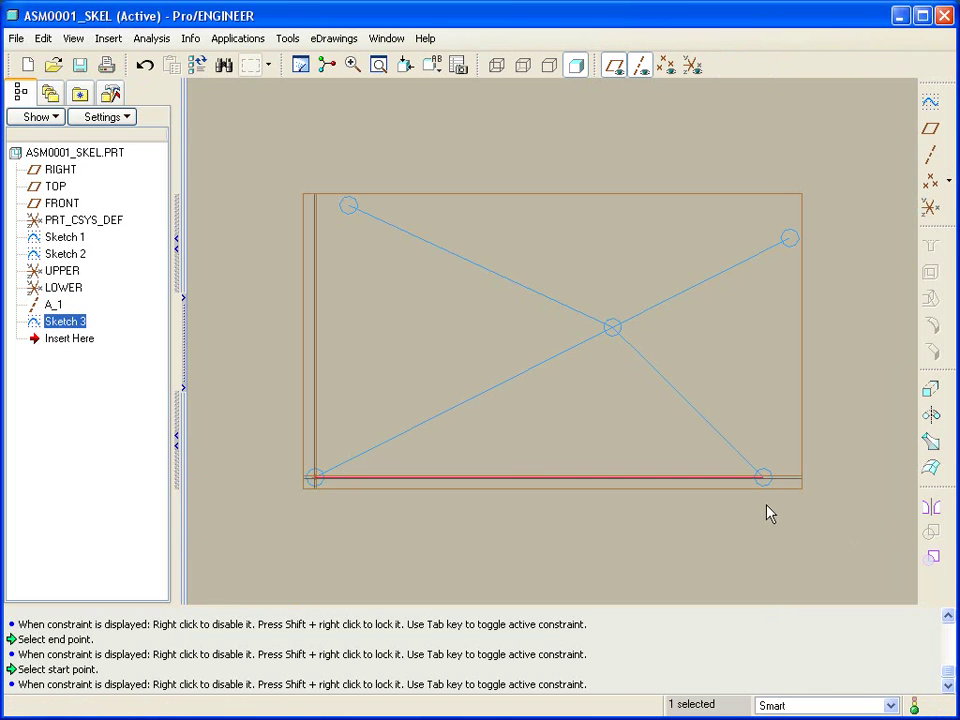
key("ctrl+d")
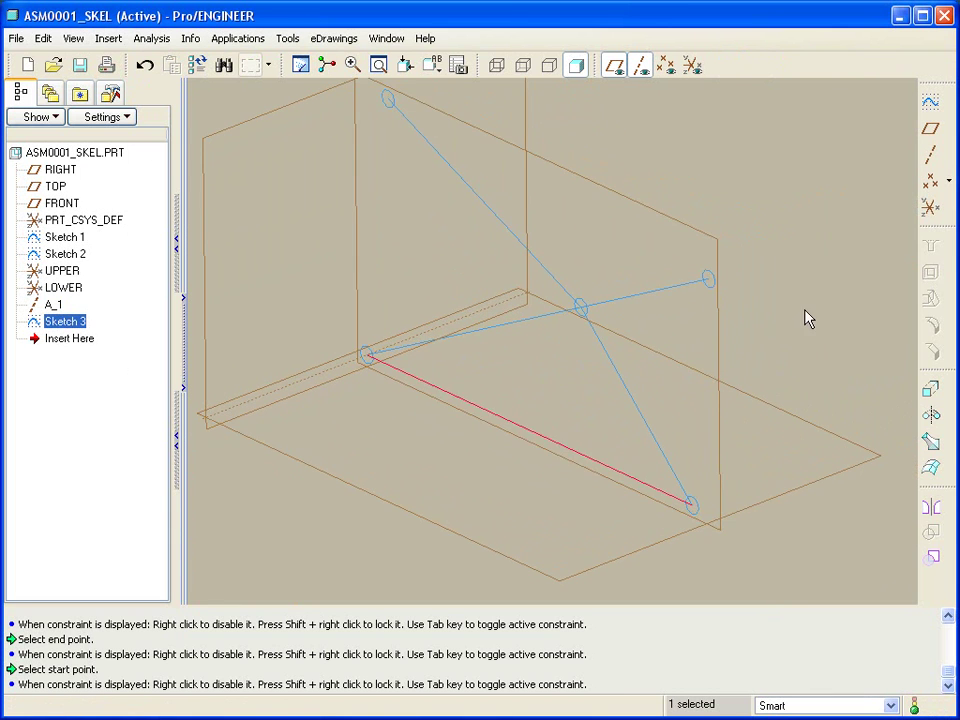
- Back in ASM0001, redefine UPPER's placement and delete its Coord Sys constraint
left_click(808, 314)
left_click(386, 38)
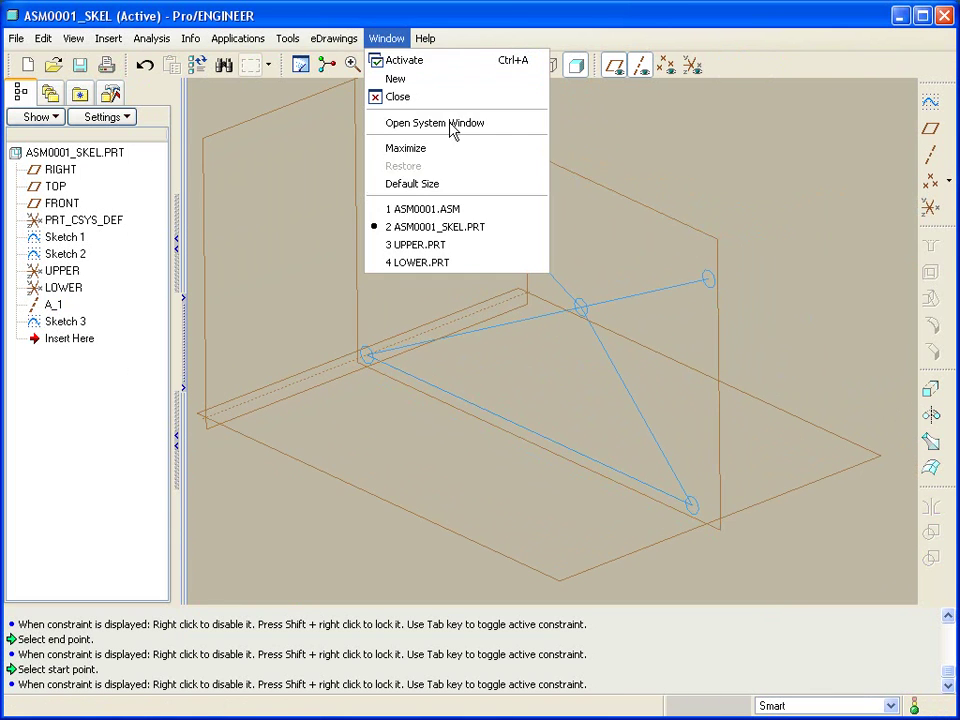
left_click(467, 214)
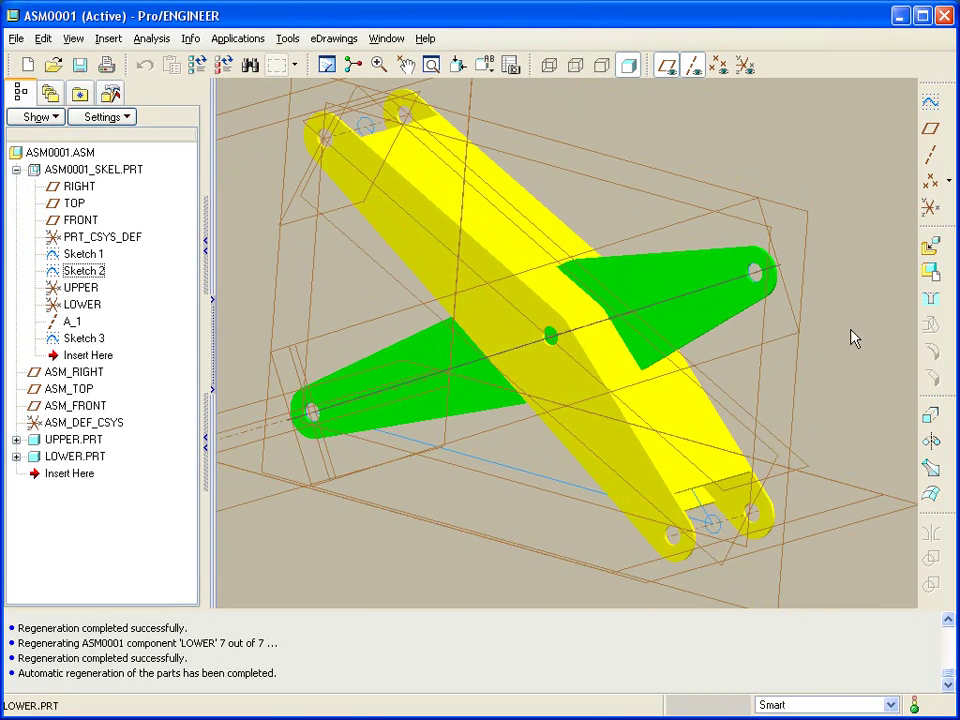
left_click(667, 66)
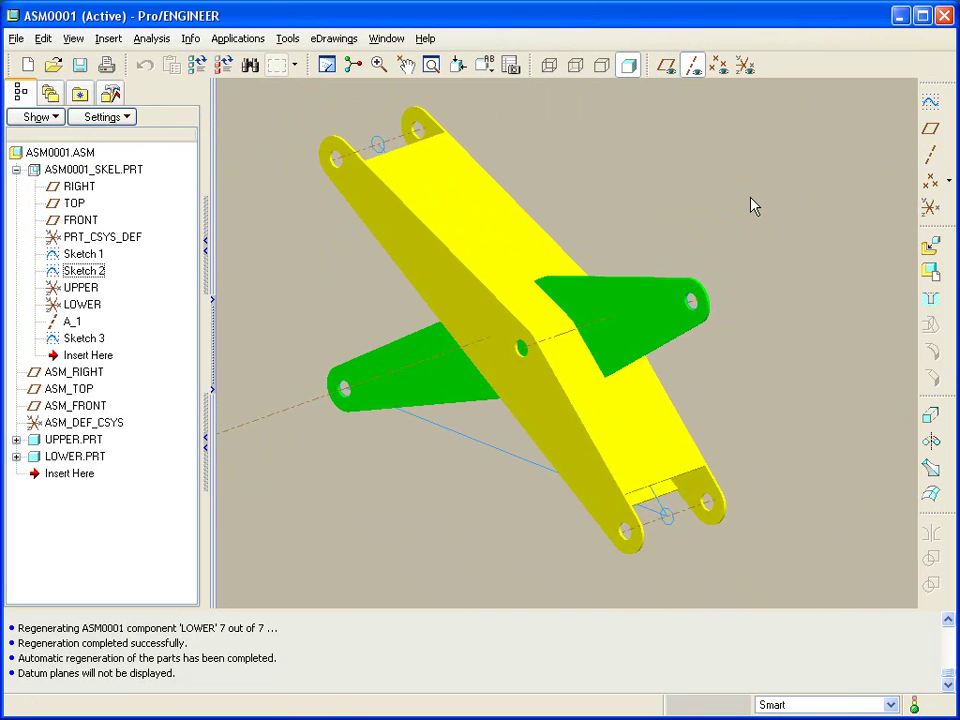
middle_click_drag(754, 206, 733, 210)
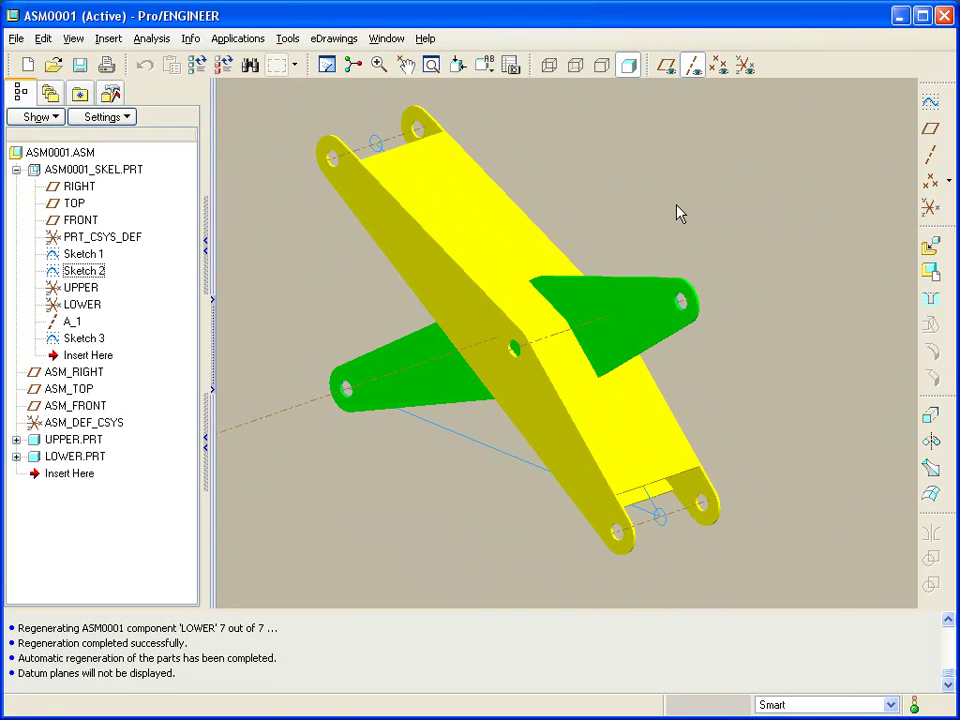
left_click(500, 208)
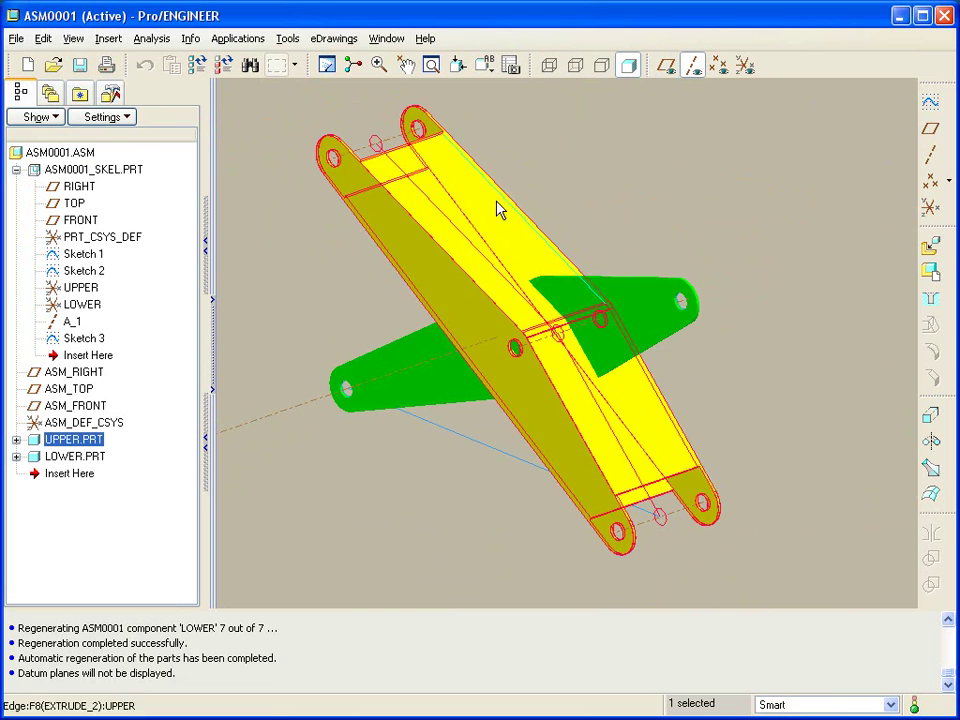
right_click(632, 183)
left_click(736, 276)
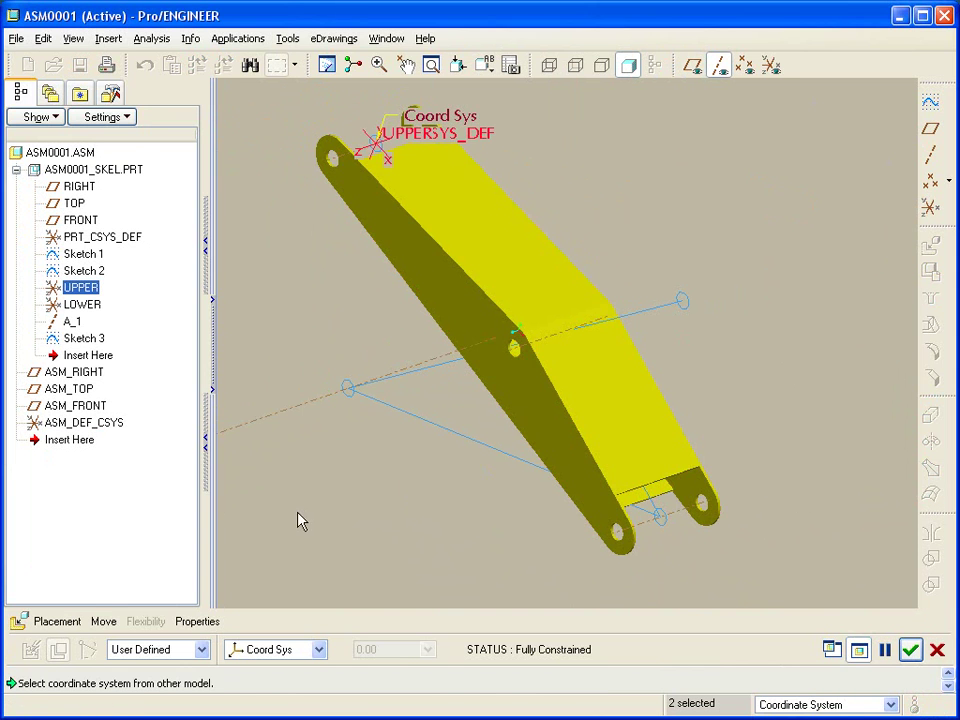
left_click(72, 620)
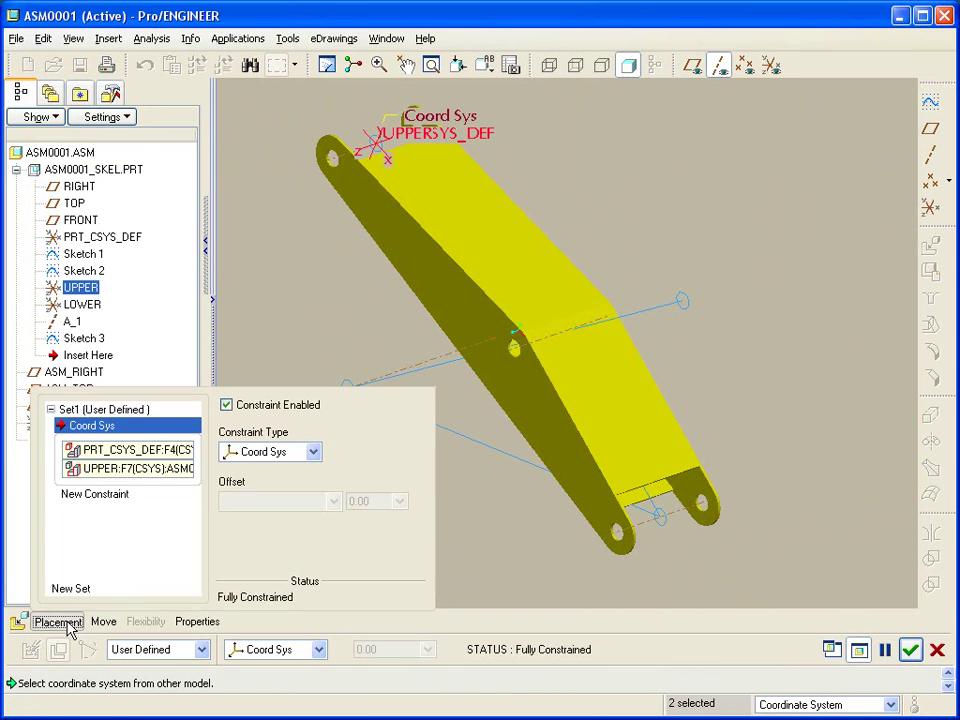
right_click(77, 431)
left_click(92, 439)
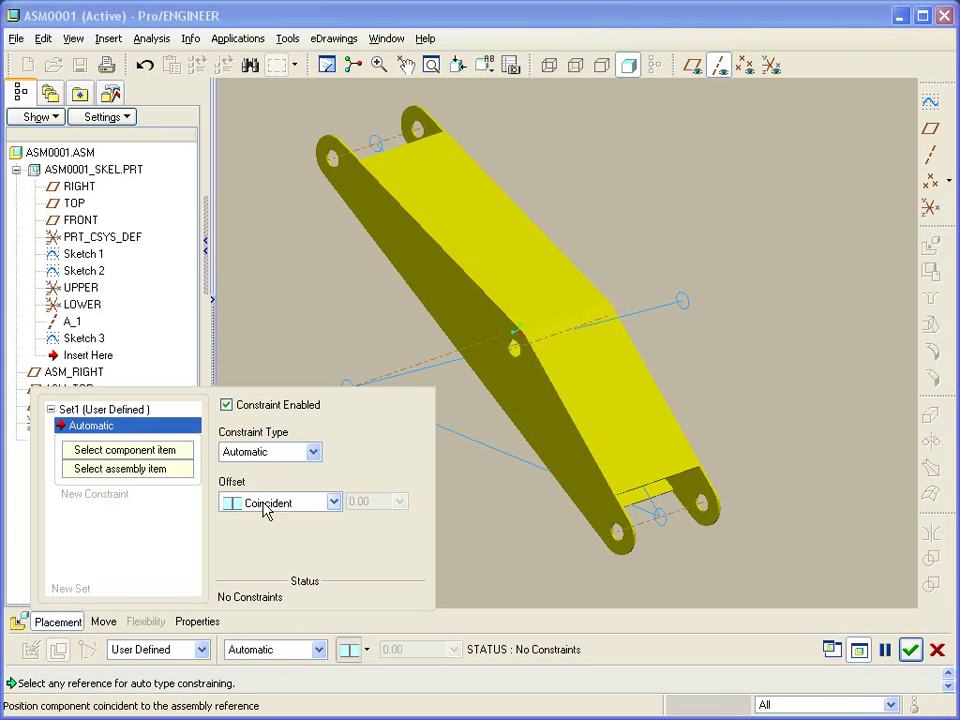
- Make UPPER a Bearing connection with its sketch endpoint on the Sketch 3 line, then test-drag it
left_click(319, 650)
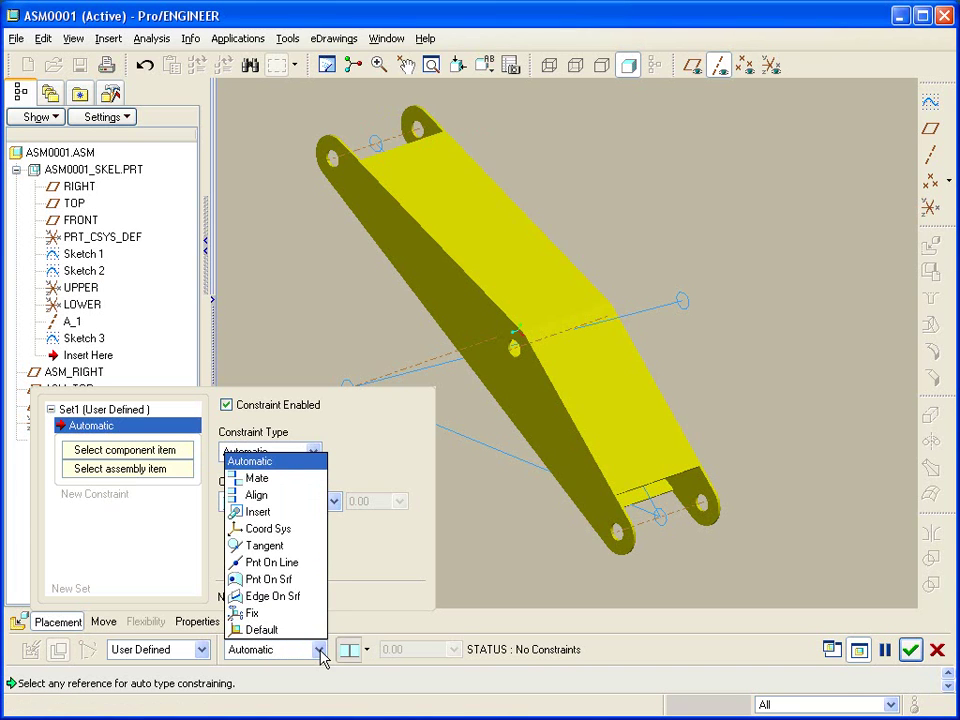
left_click(201, 650)
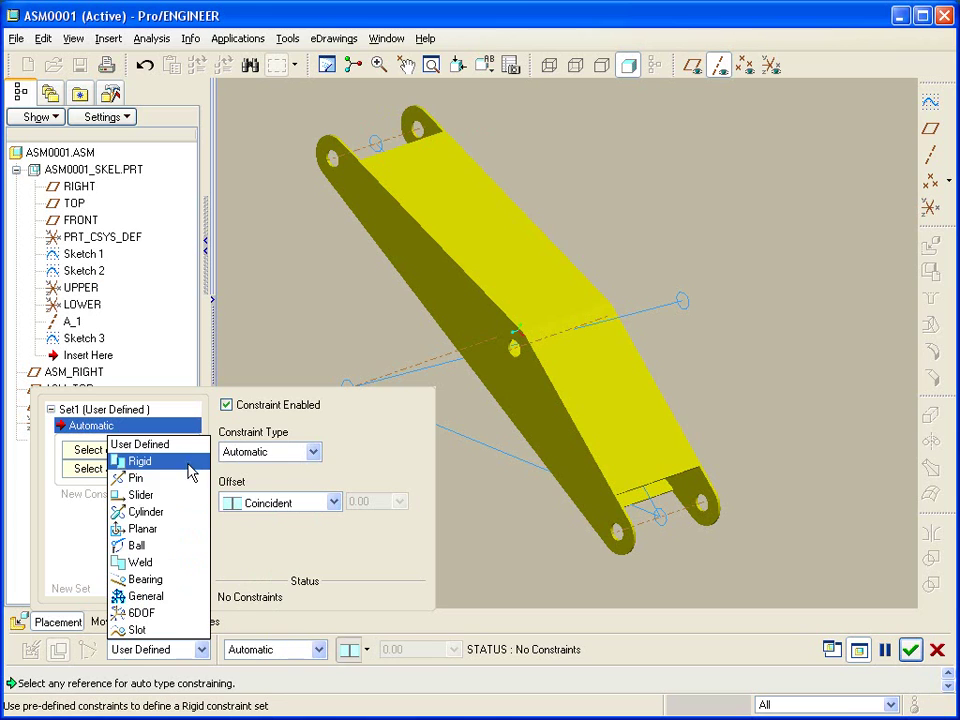
left_click(145, 579)
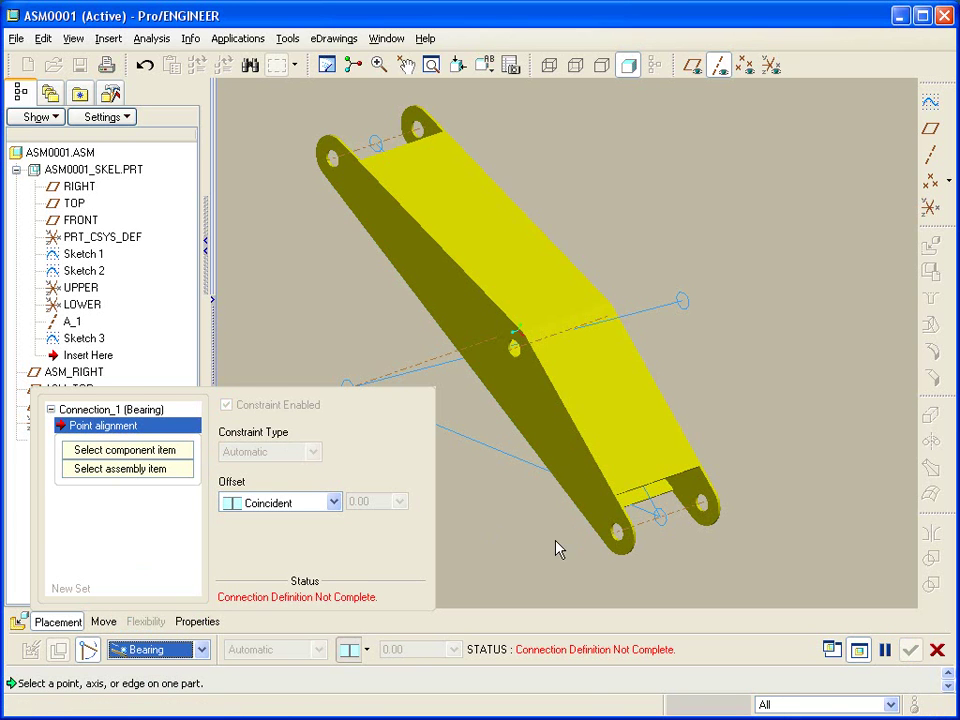
right_click_drag(558, 549, 596, 396, "ctrl+alt")
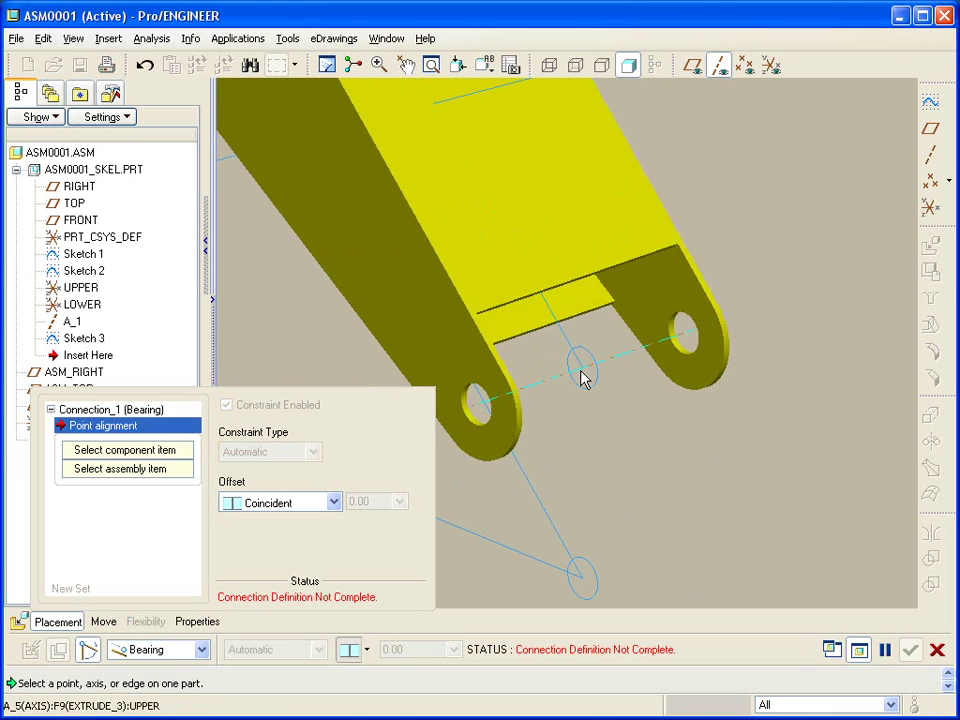
left_click(583, 377)
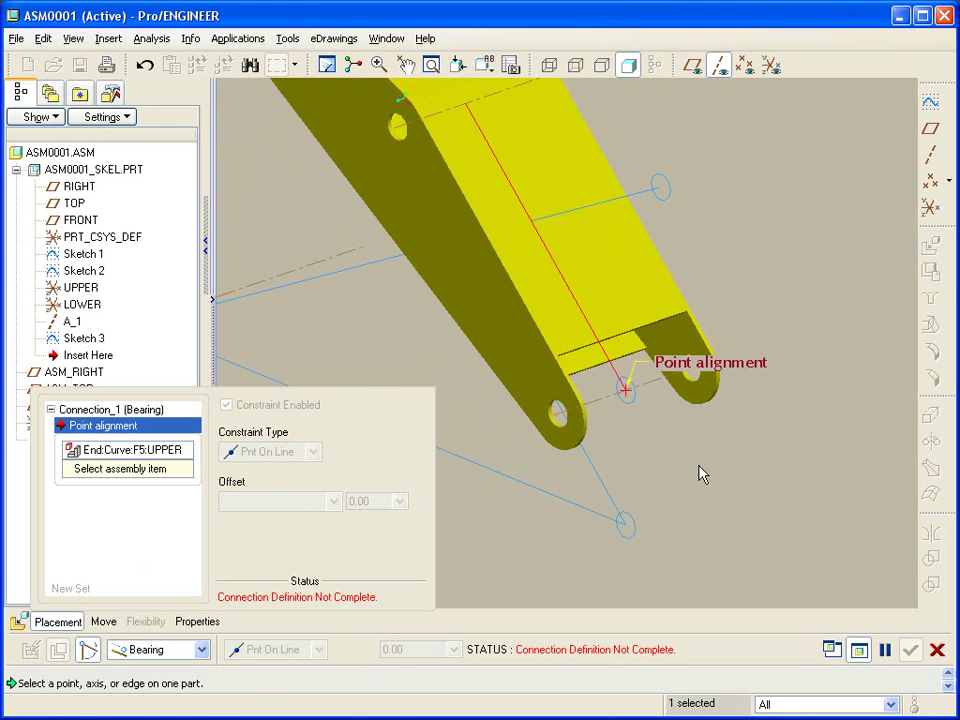
left_click(563, 510)
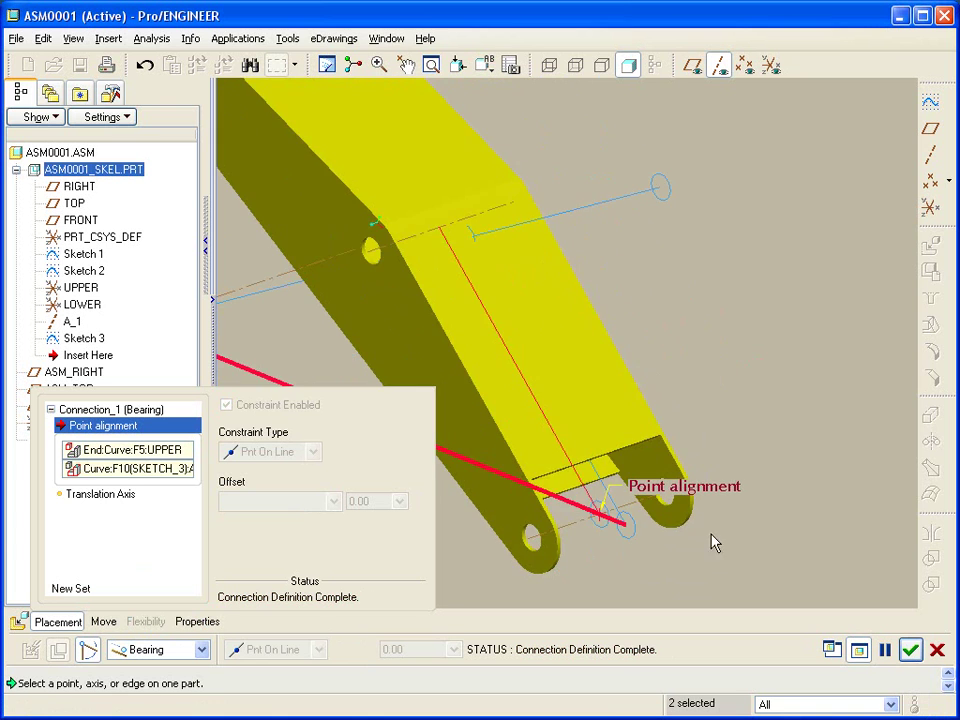
left_click_drag(737, 541, 808, 500)
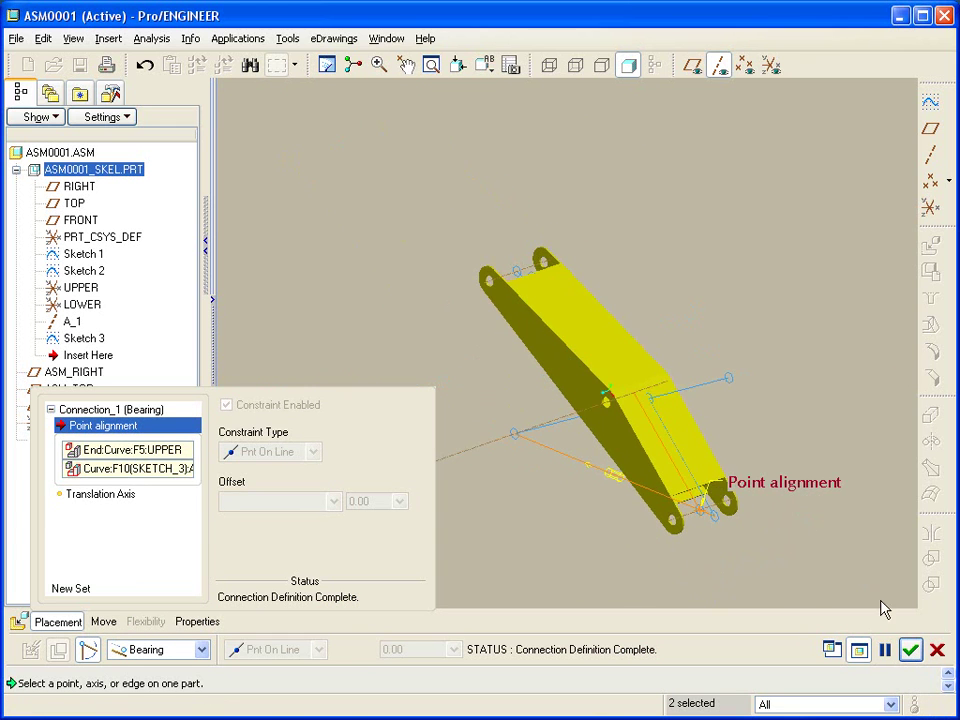
- Accept the current redefinition, then reopen LOWER's placement and delete its Coord Sys constraint
left_click(910, 649)
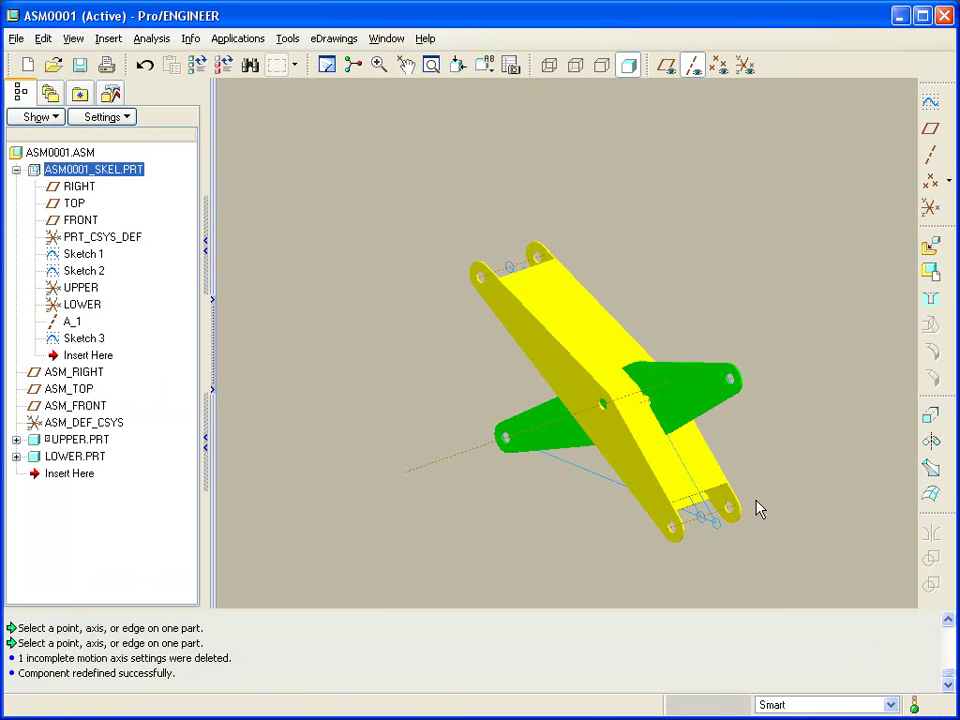
left_click(551, 420)
right_click(390, 327)
left_click(448, 443)
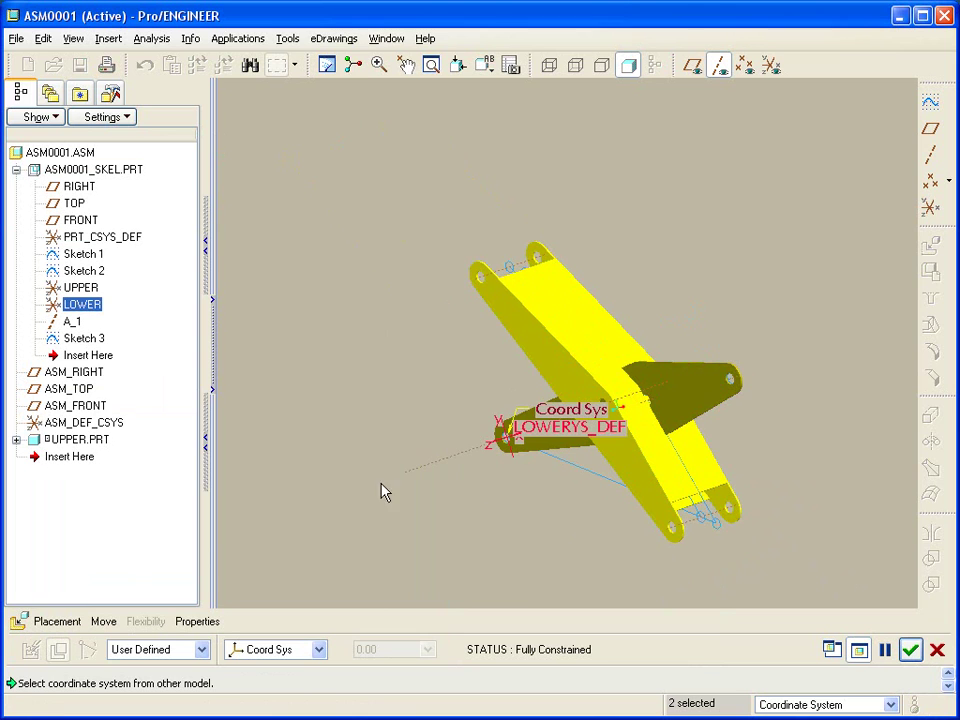
left_click(57, 621)
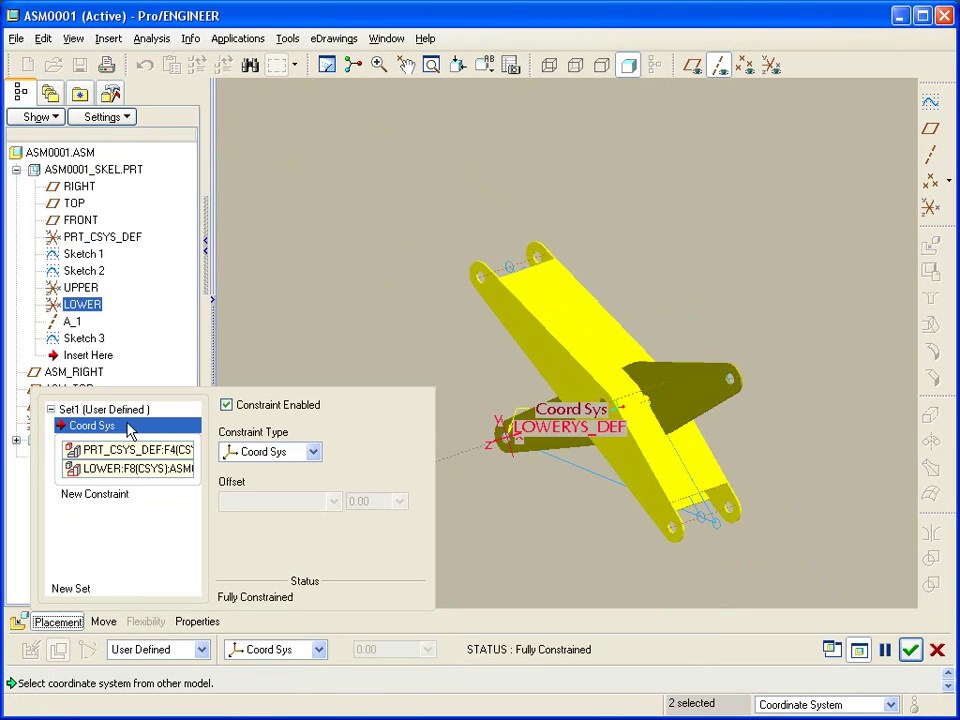
right_click(128, 428)
left_click(150, 435)
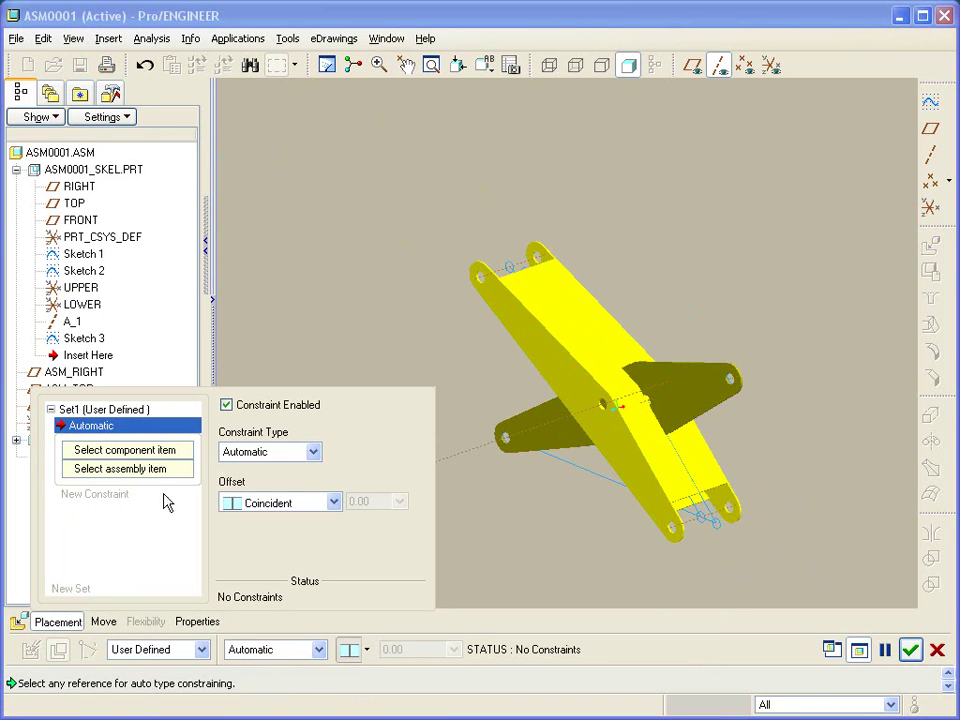
- Make LOWER a Pin connection aligning skeleton axis A_1 with LOWER's hole axis
left_click(201, 650)
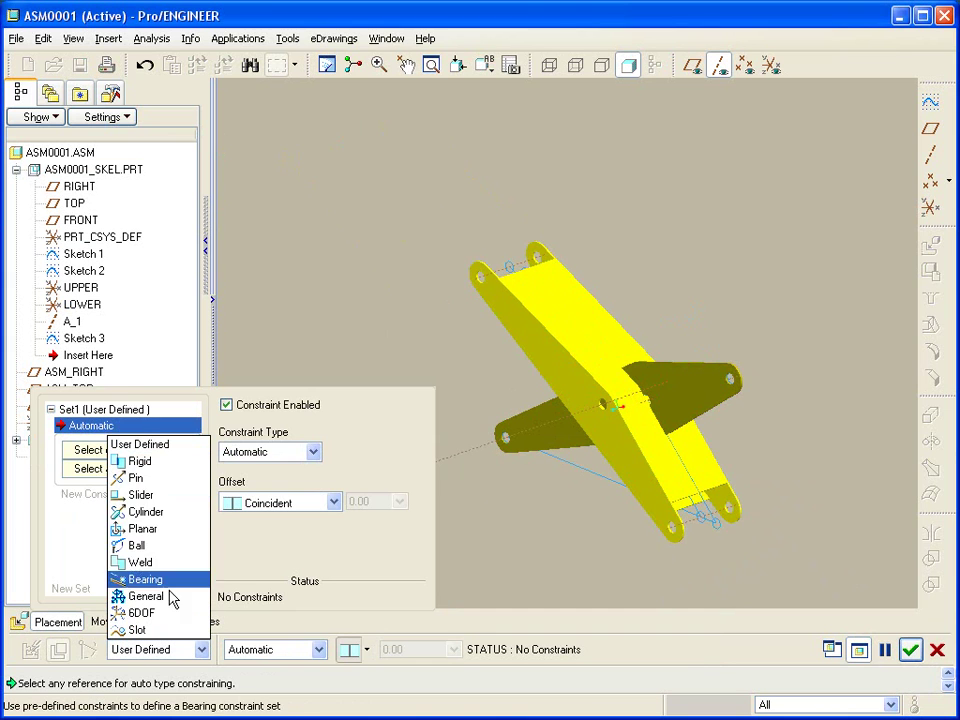
left_click(138, 480)
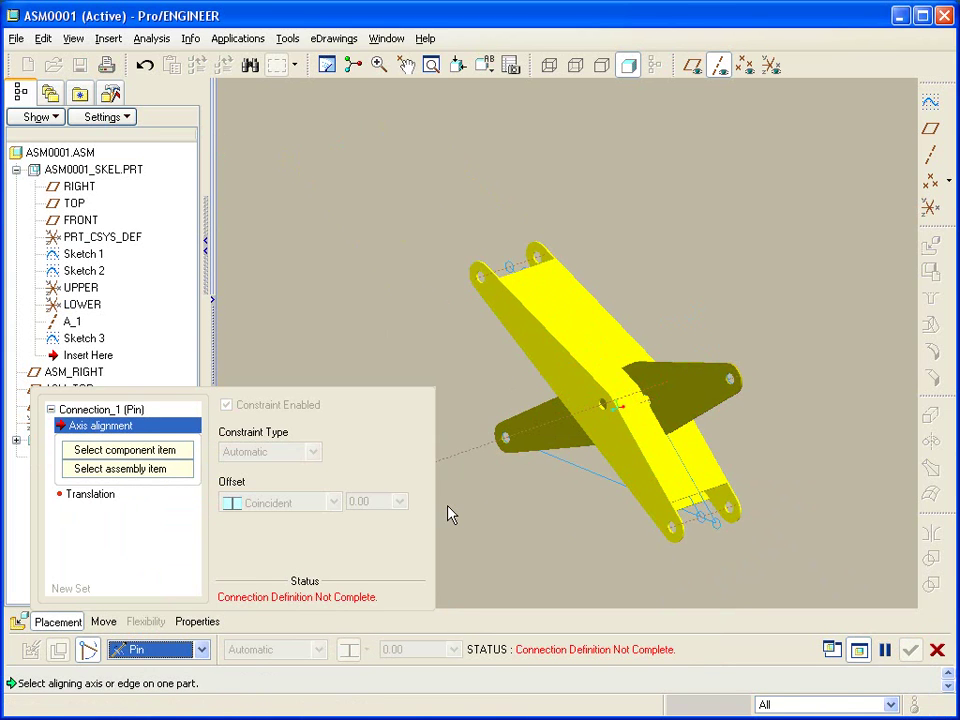
scroll(448, 515, "up", 5)
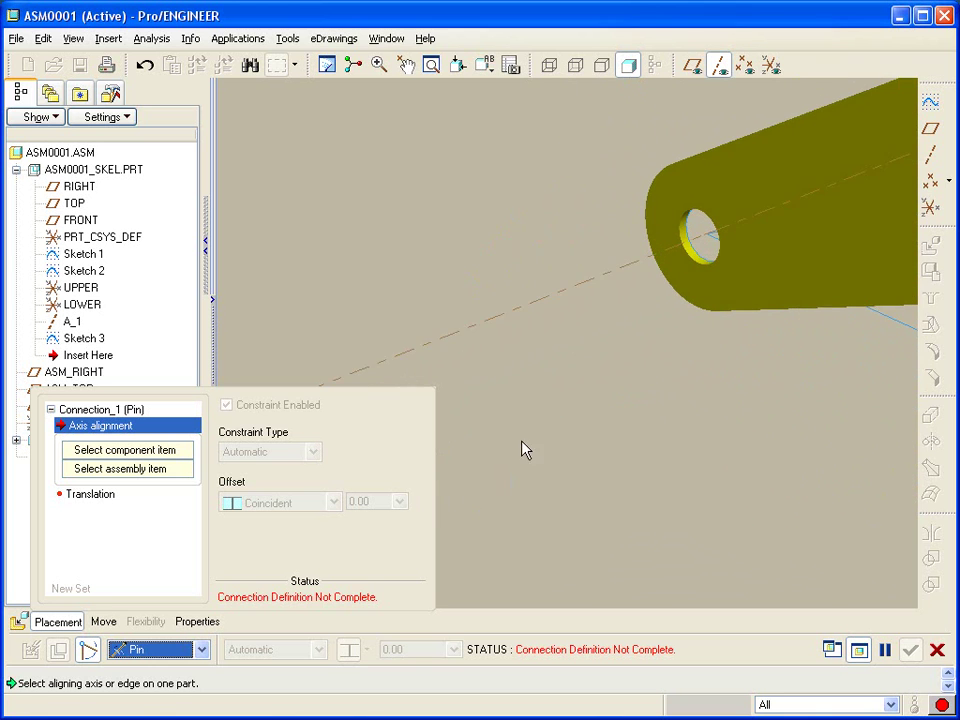
left_click(507, 318)
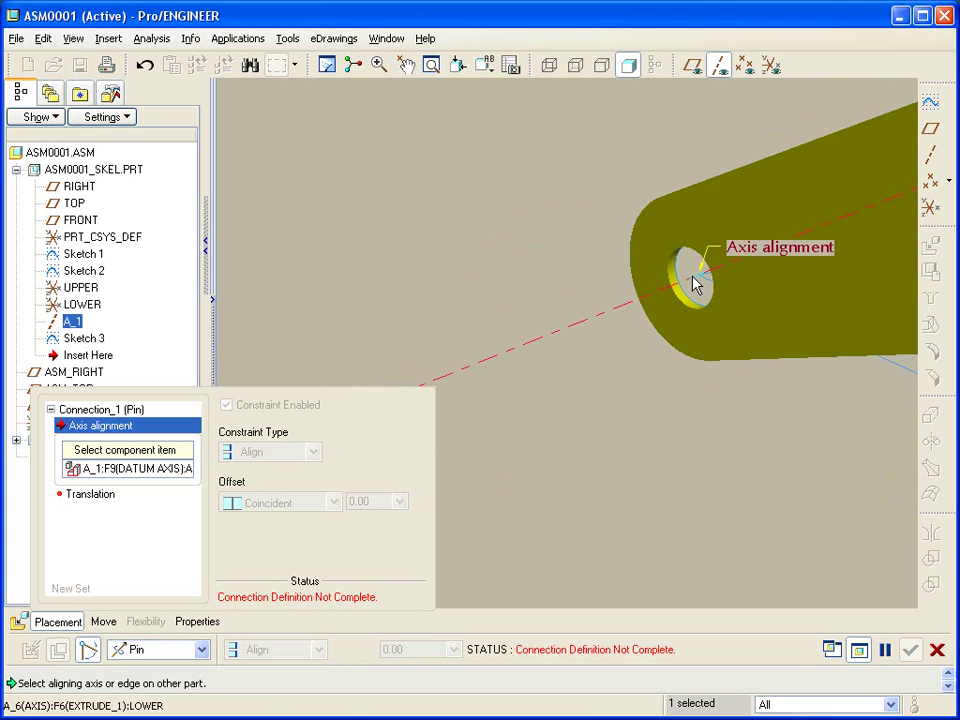
left_click(695, 282)
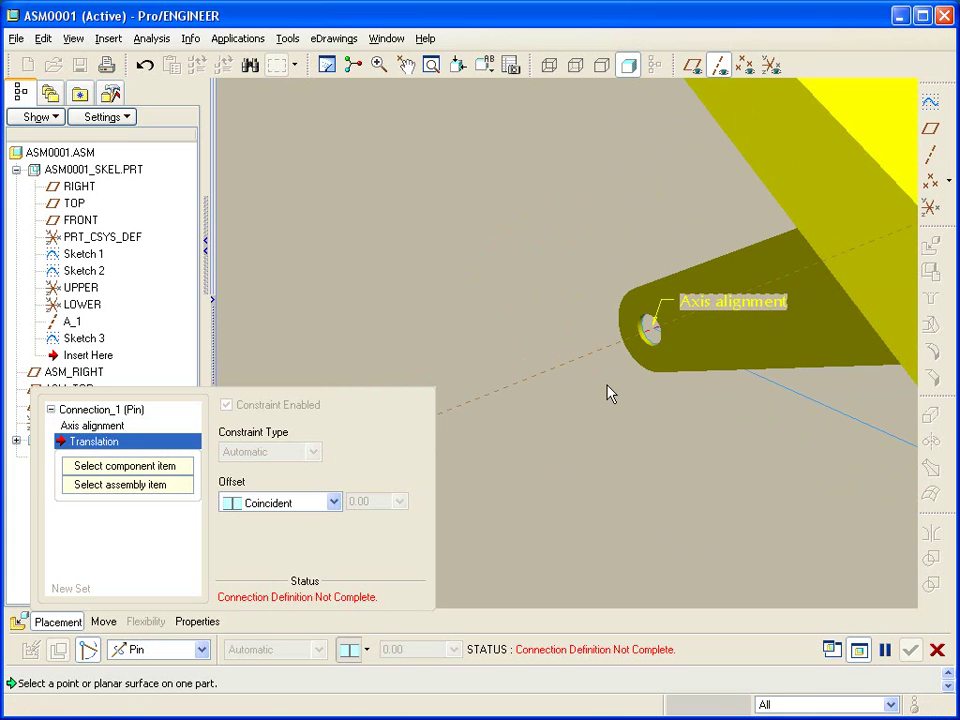
scroll(580, 408, "down", 5)
scroll(484, 317, "down", 2)
- With datum planes shown, pair LOWER's FRONT plane with the skeleton's FRONT plane for the pin translation
left_click(698, 70)
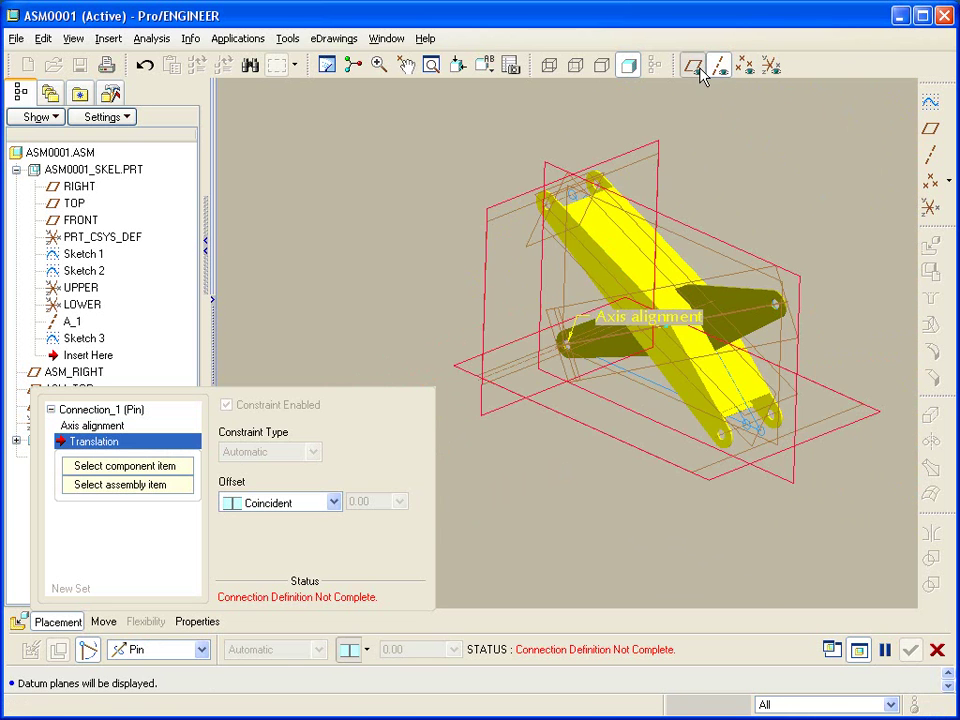
scroll(707, 311, "up", 2)
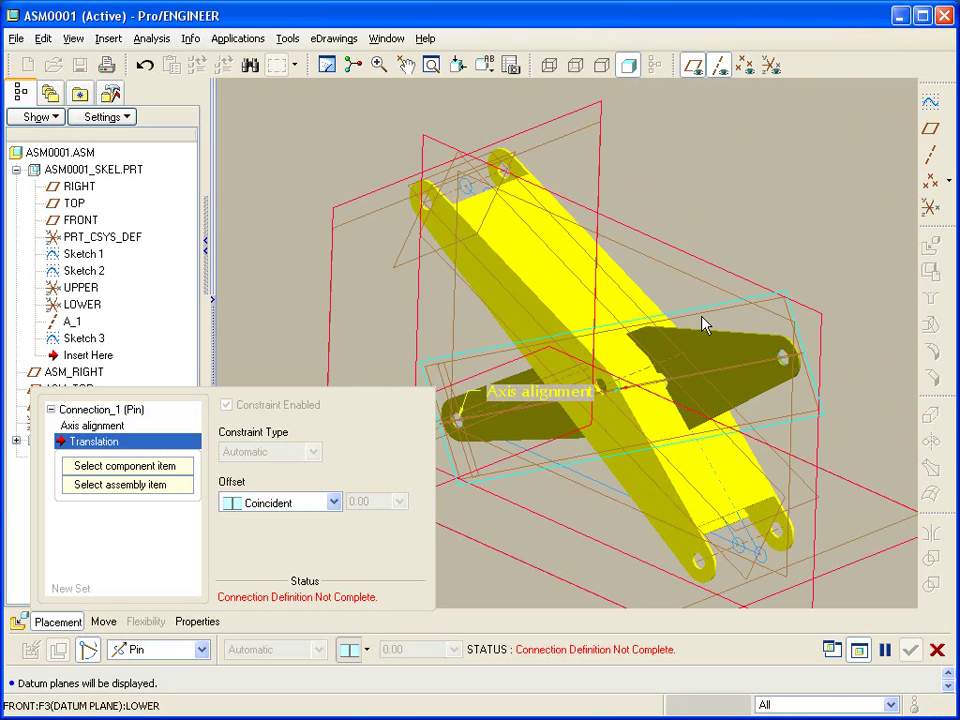
left_click(703, 323)
middle_click_drag(703, 323, 780, 204)
scroll(782, 204, "down", 2)
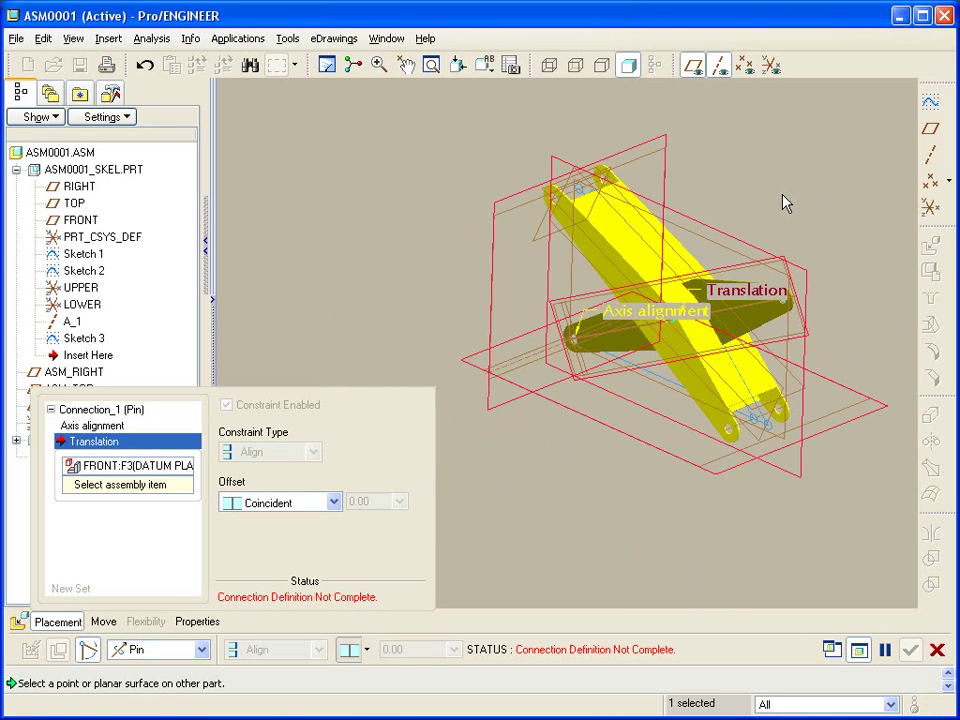
left_click(723, 249)
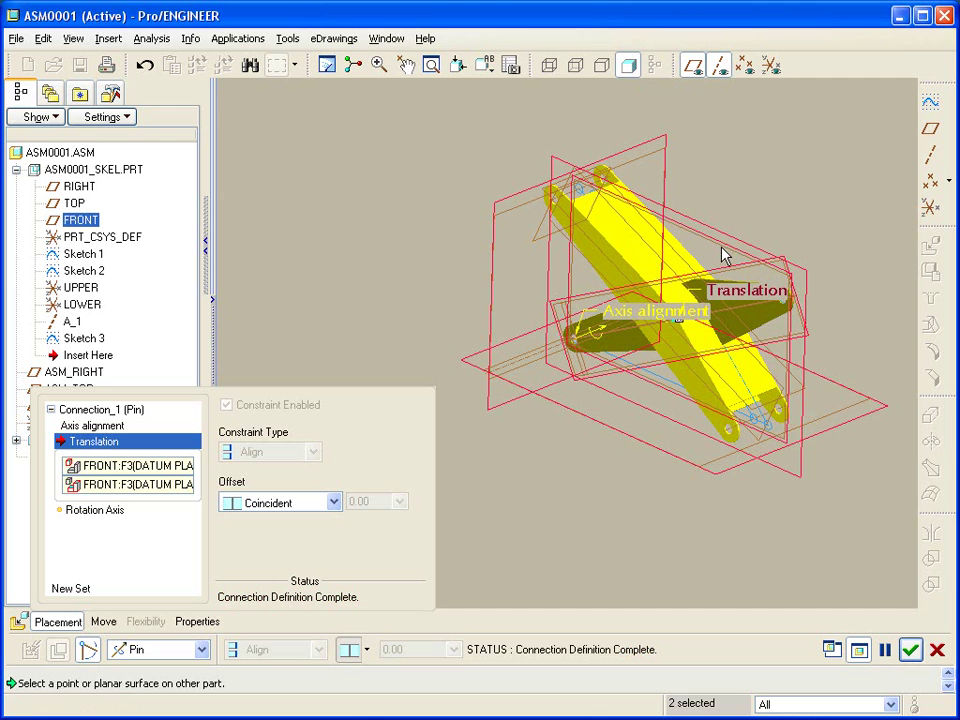
- Switch the translation to an Offset of 6, then drag it down to about 3.38
left_click(334, 502)
left_click(326, 520)
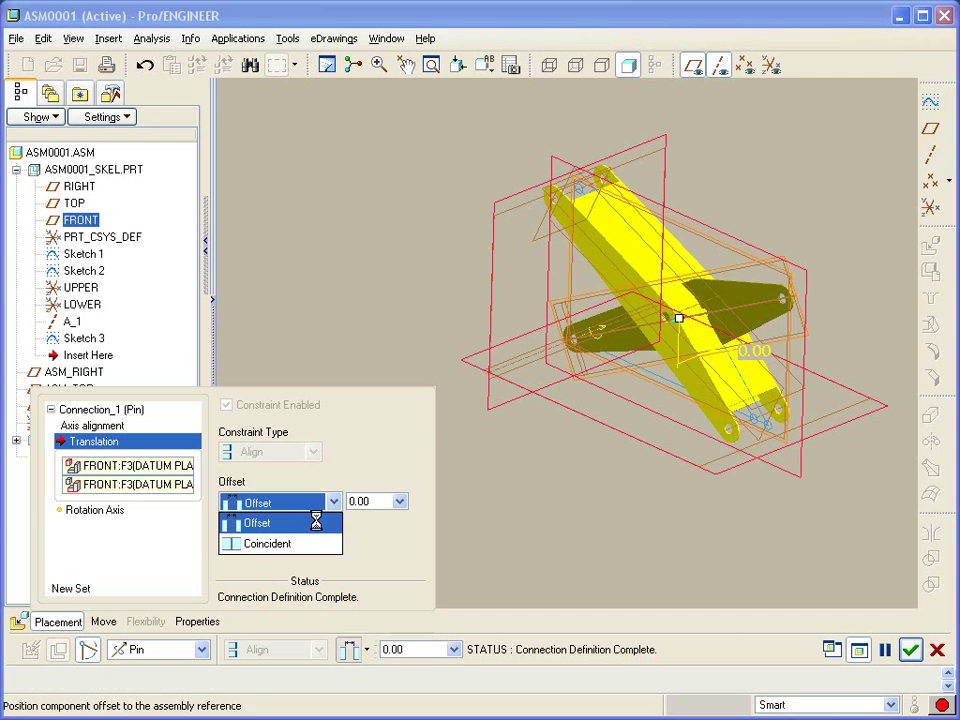
left_click(375, 501)
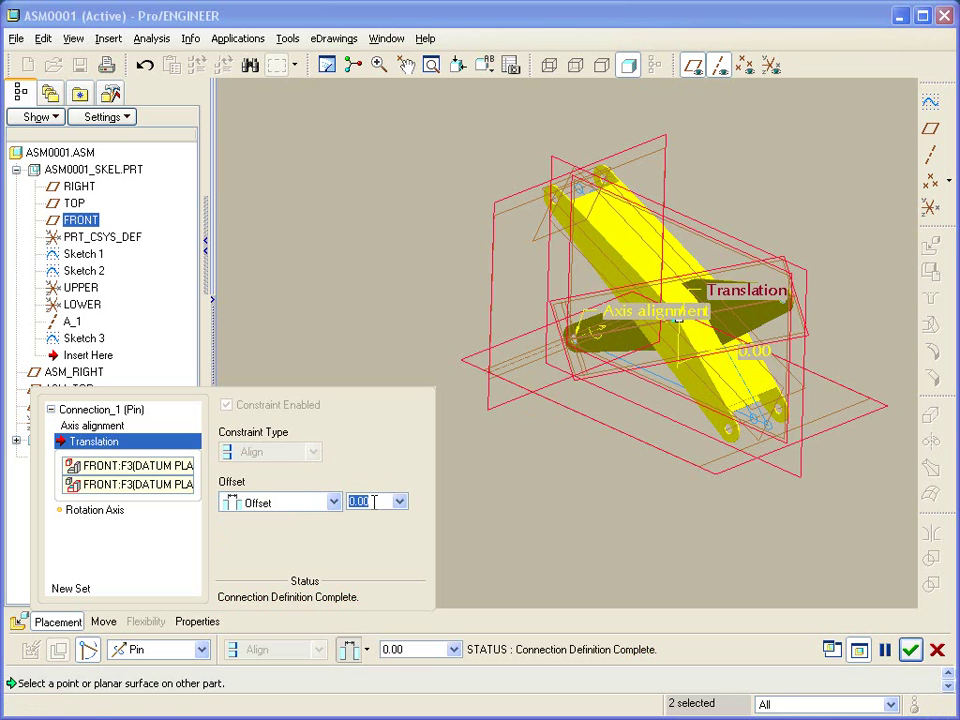
type("6")
key("Return")
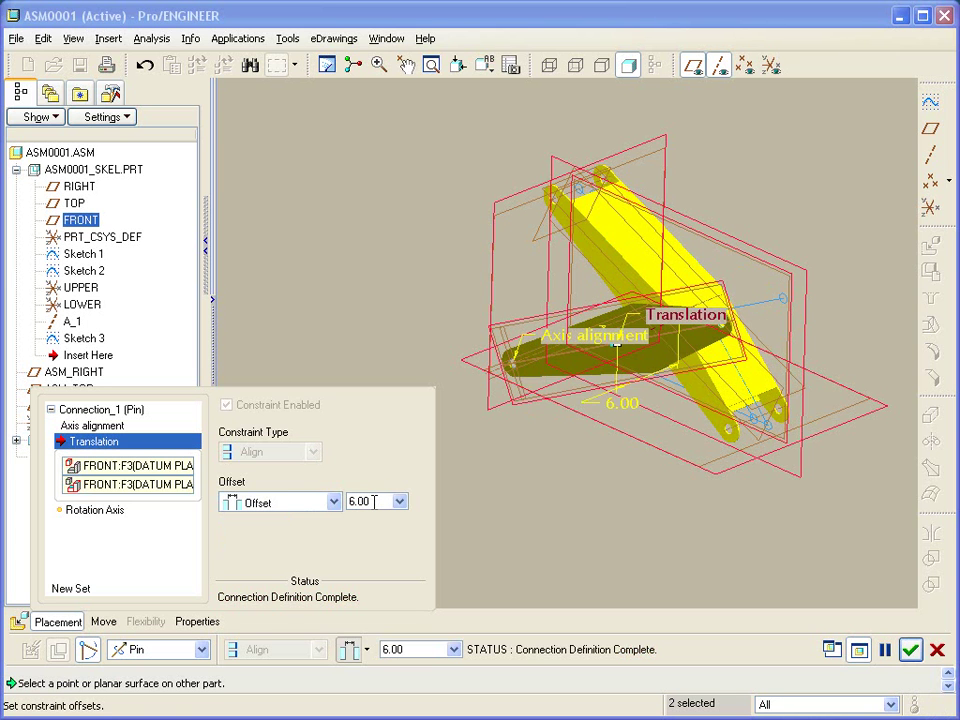
middle_click_drag(545, 553, 577, 553)
left_click_drag(508, 336, 553, 321)
- Finish the pin connection, return to the default view, and hide datum planes and axes
middle_click(562, 486)
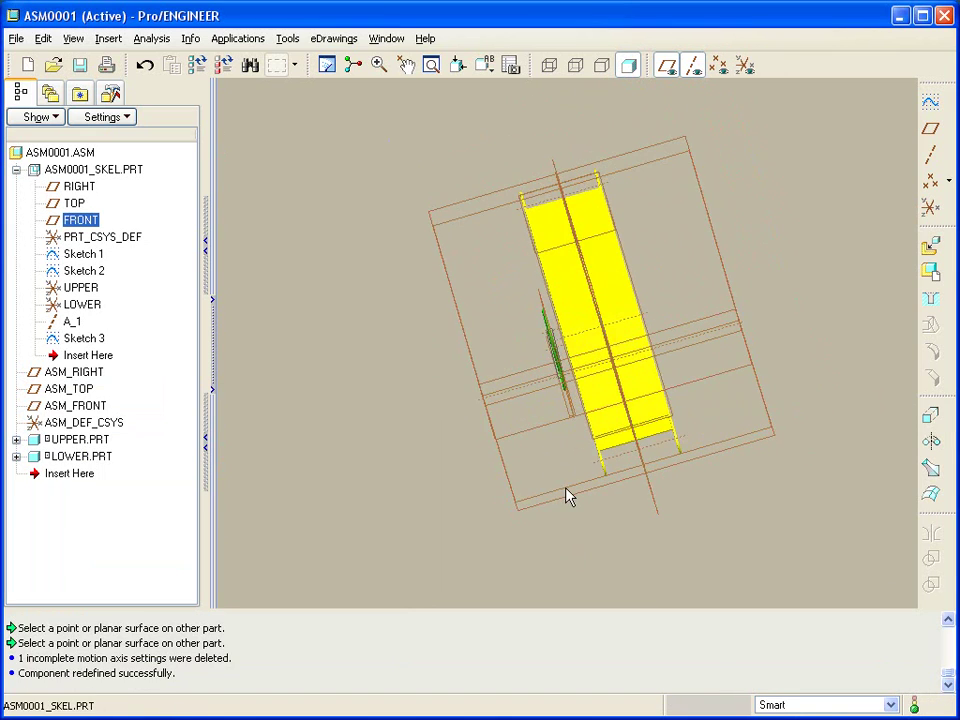
key("ctrl+d")
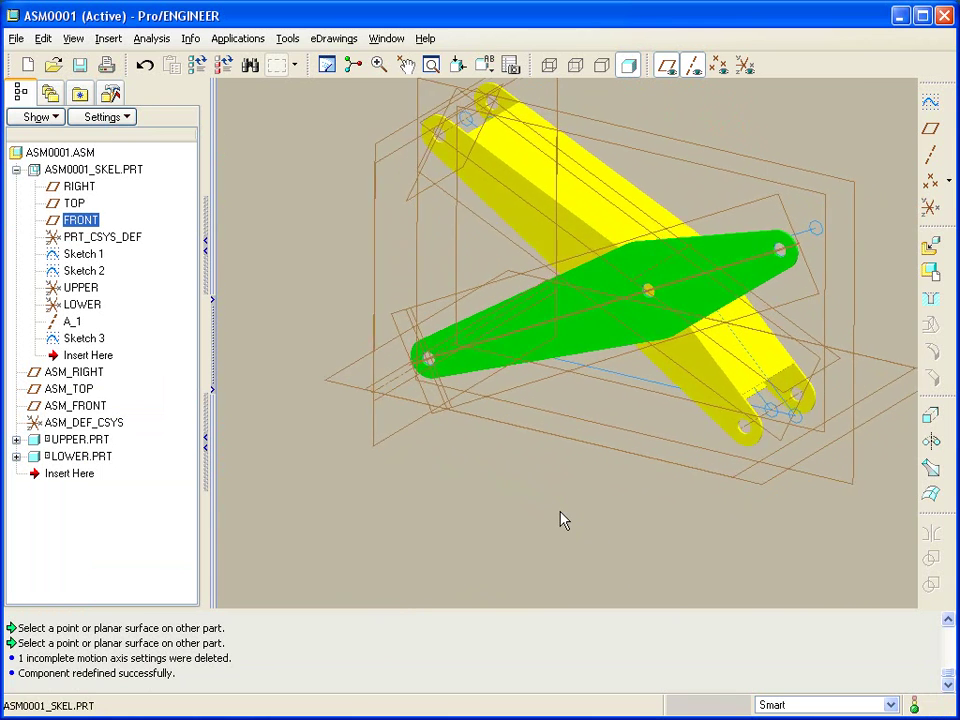
left_click(666, 66)
left_click(692, 66)
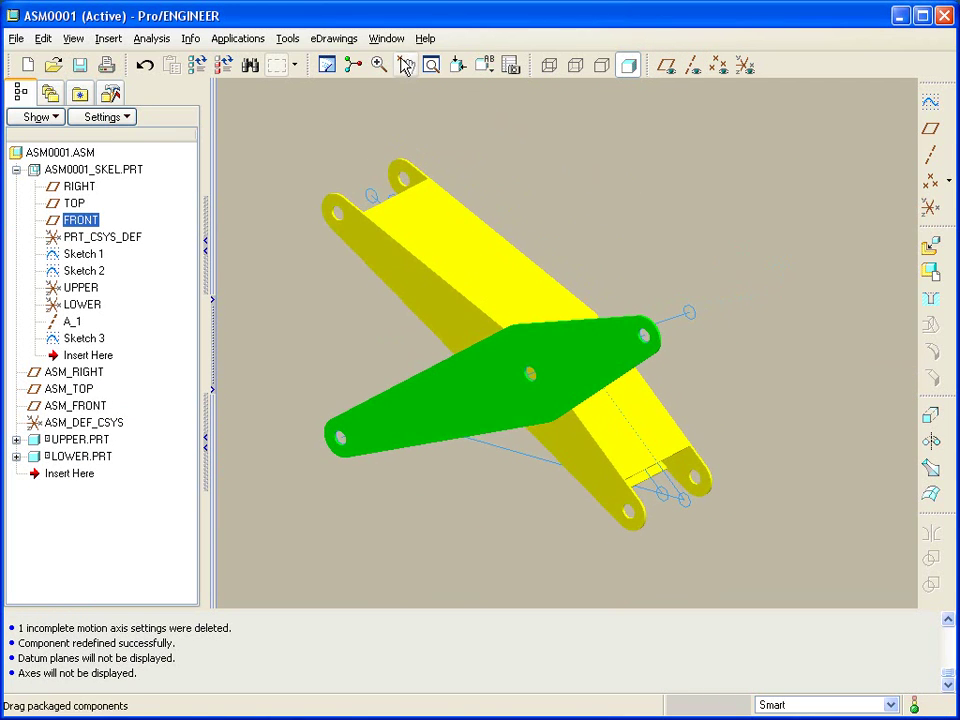
- Drag the yellow UPPER part to swing the linkage about the pin, then select LOWER
left_click(405, 64)
left_click(621, 321)
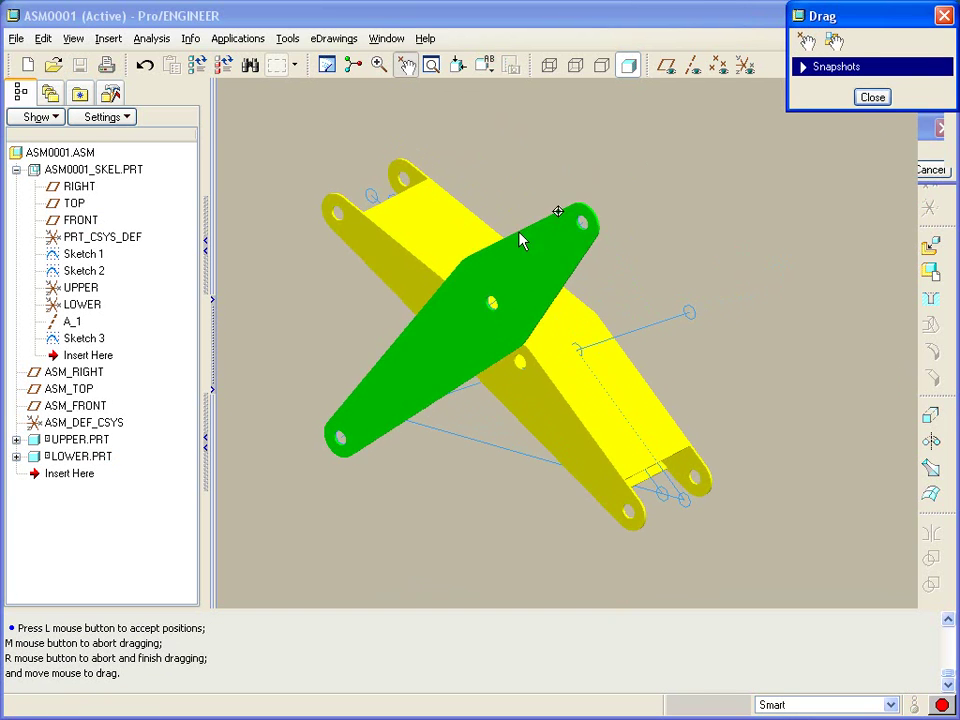
left_click(490, 225)
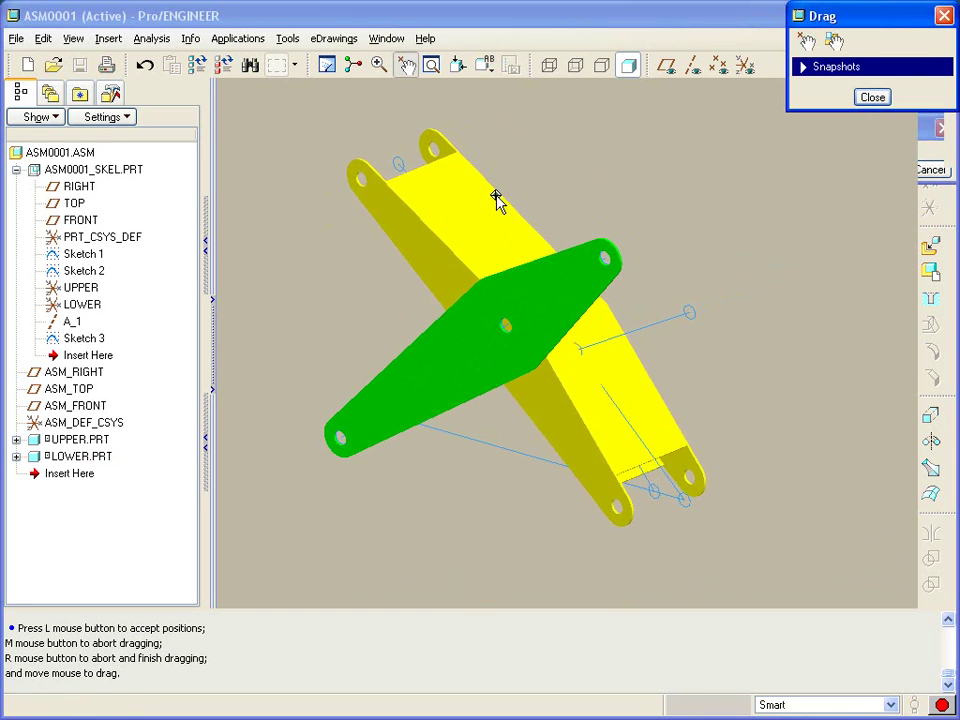
left_click(502, 211)
left_click(873, 98)
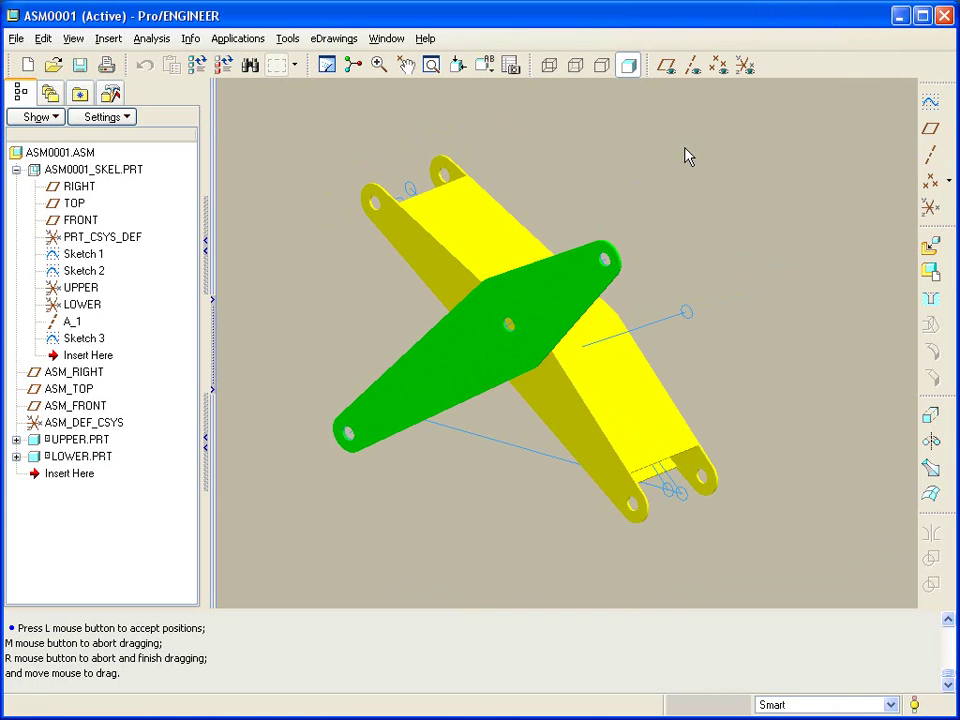
left_click(469, 369)
- Redefine LOWER's placement and add a new Cylinder connection set
right_click(318, 305)
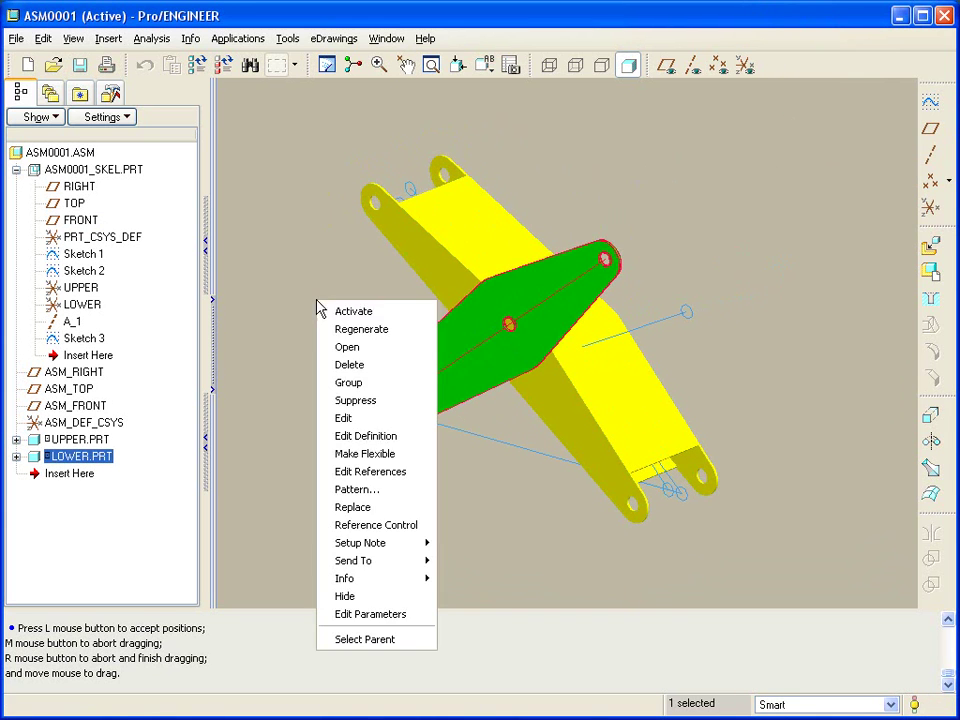
left_click(405, 436)
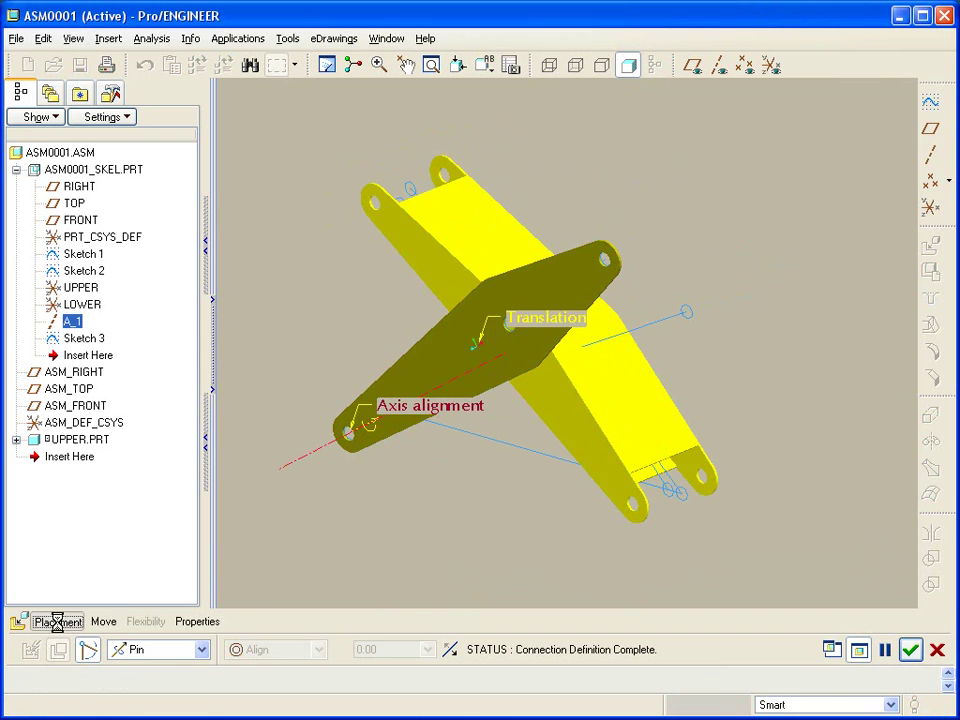
left_click(57, 621)
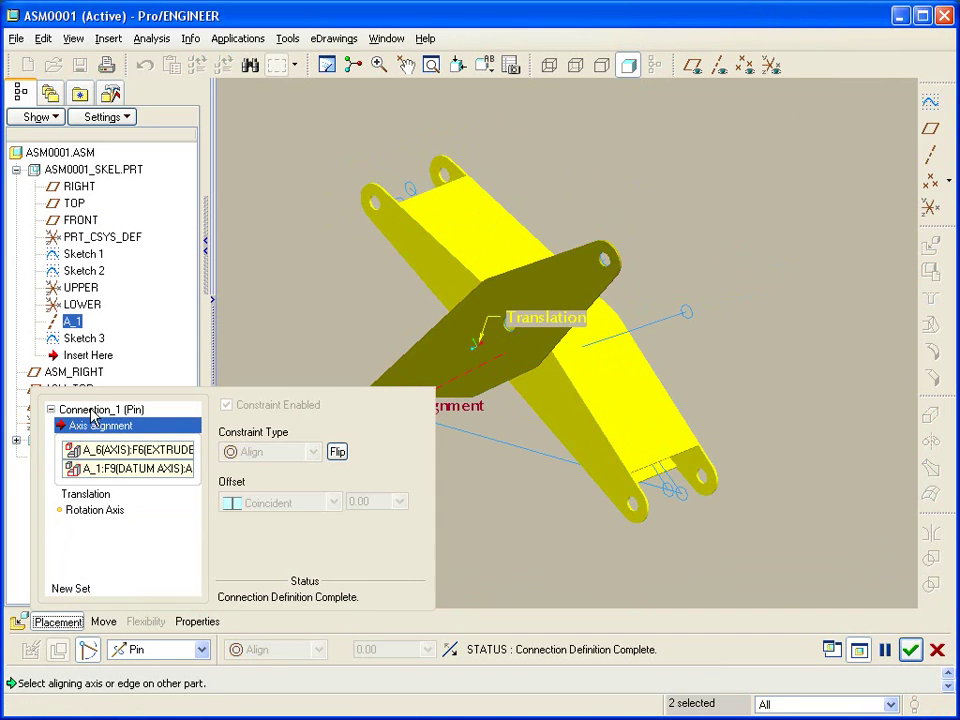
left_click(80, 410)
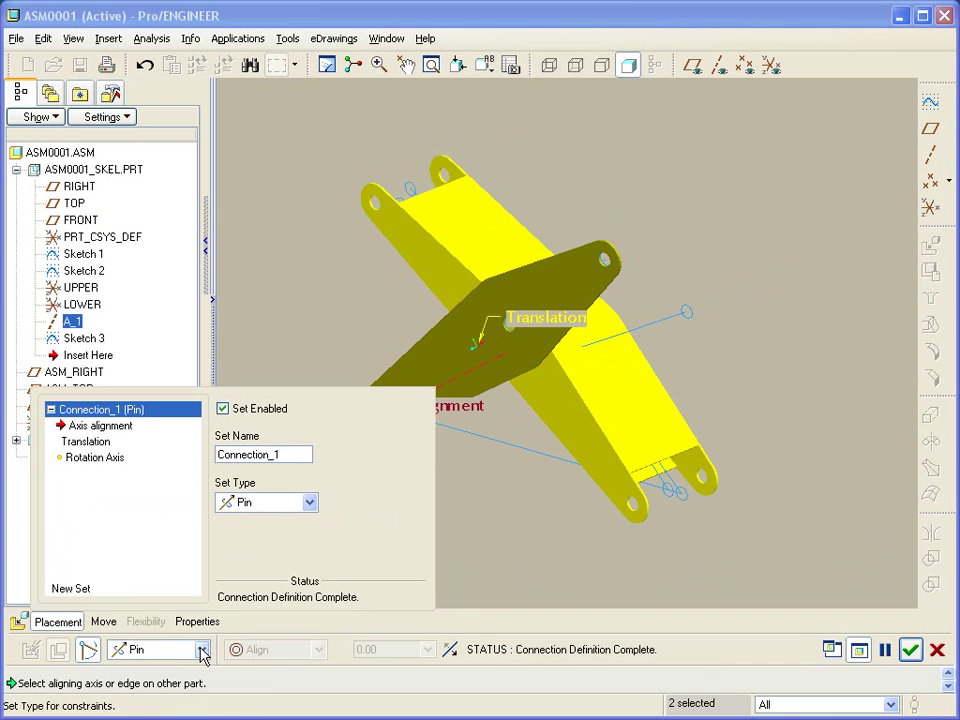
left_click(71, 590)
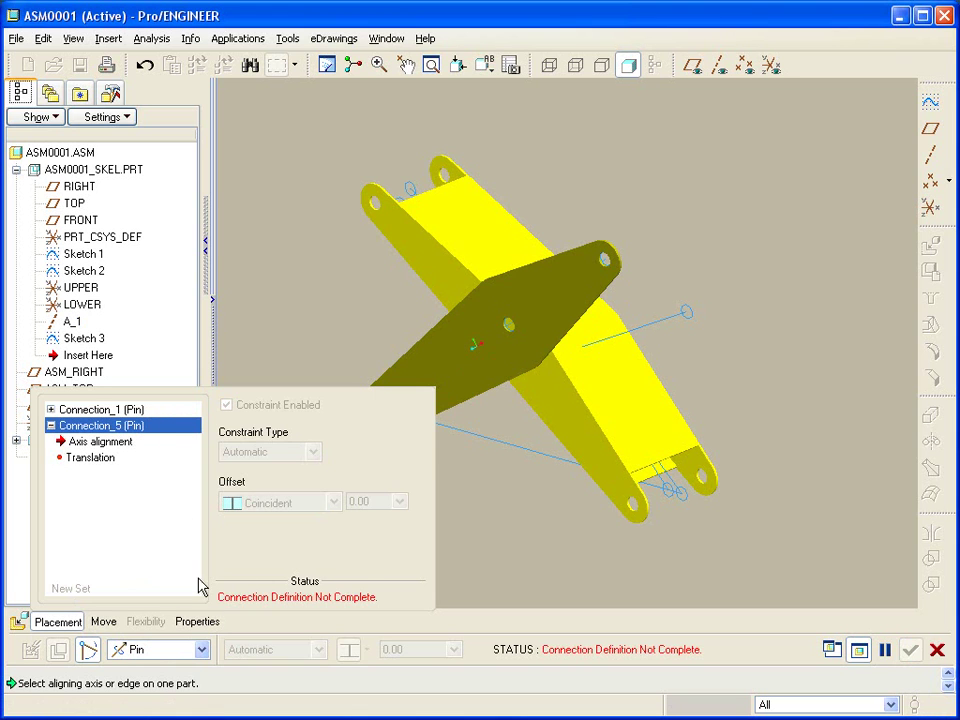
left_click(201, 650)
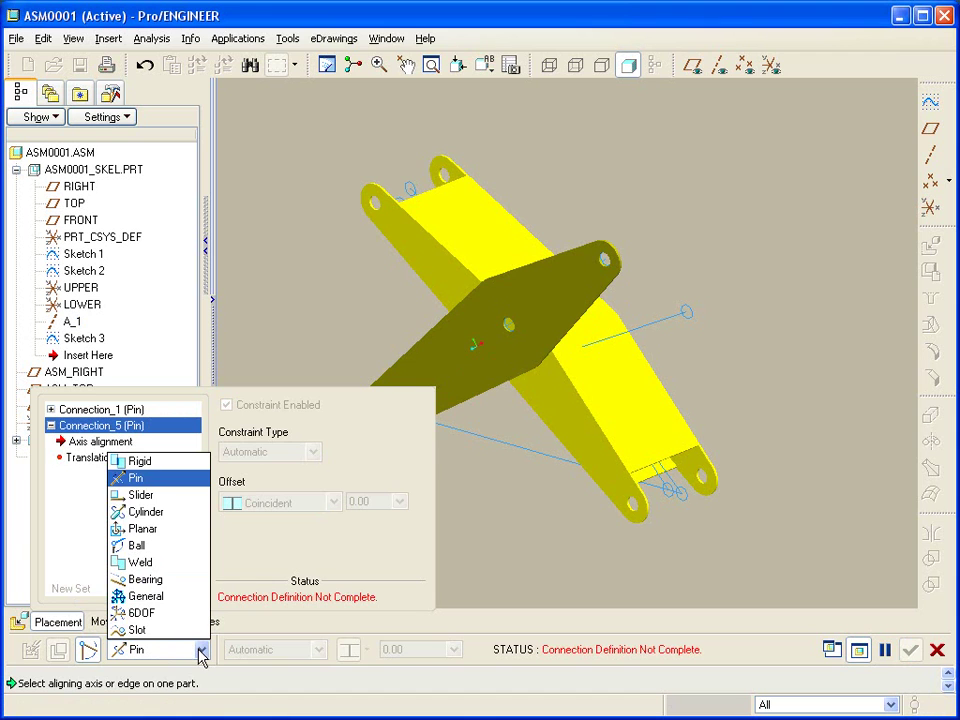
left_click(150, 518)
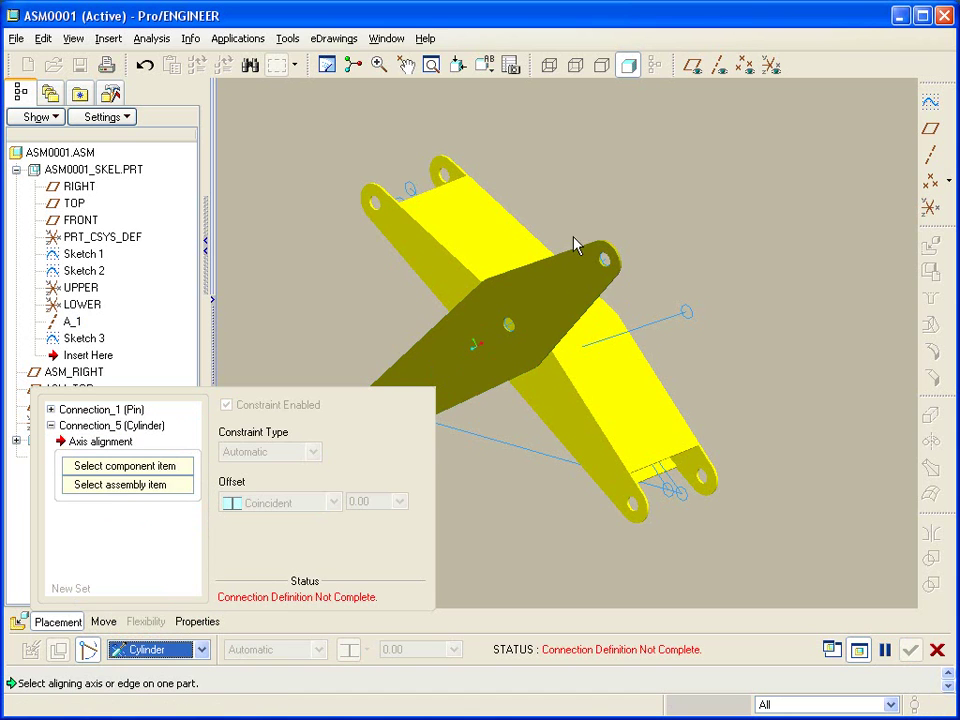
- Align LOWER's A_5 axis with the A_4 axis and apply the cylinder connection
left_click(719, 65)
scroll(776, 242, "down", 5)
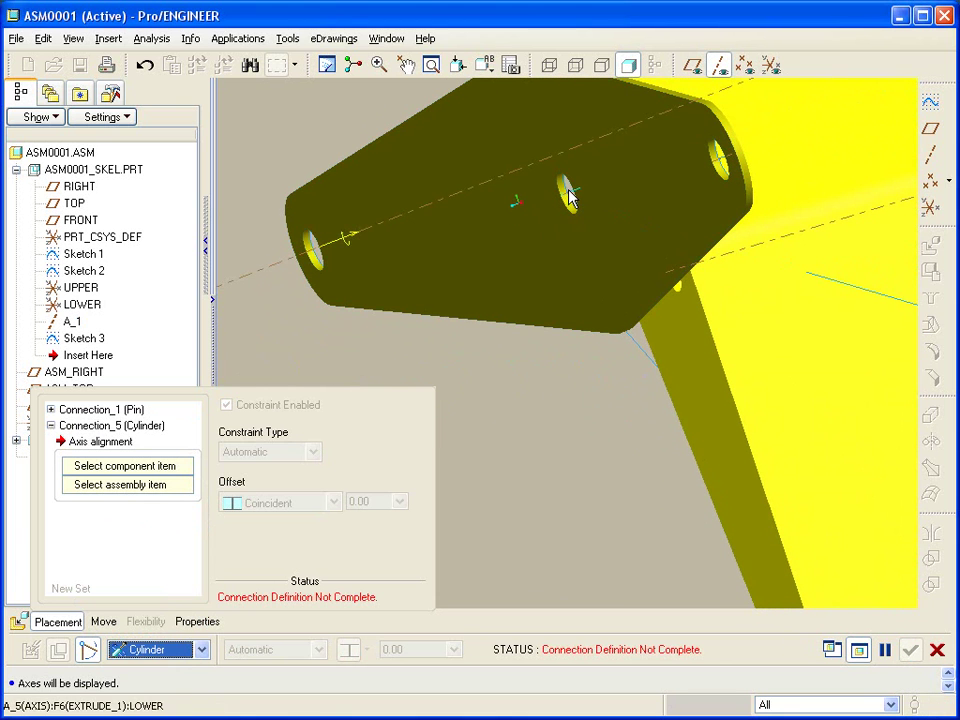
left_click(570, 195)
middle_click_drag(521, 268, 636, 253)
left_click(636, 245)
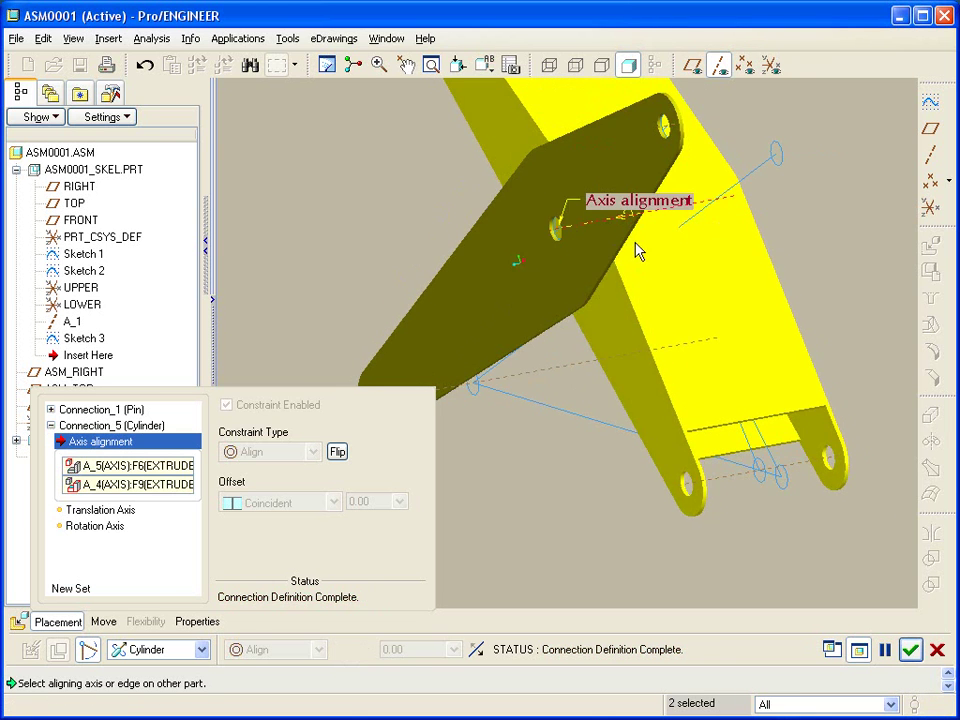
left_click(911, 650)
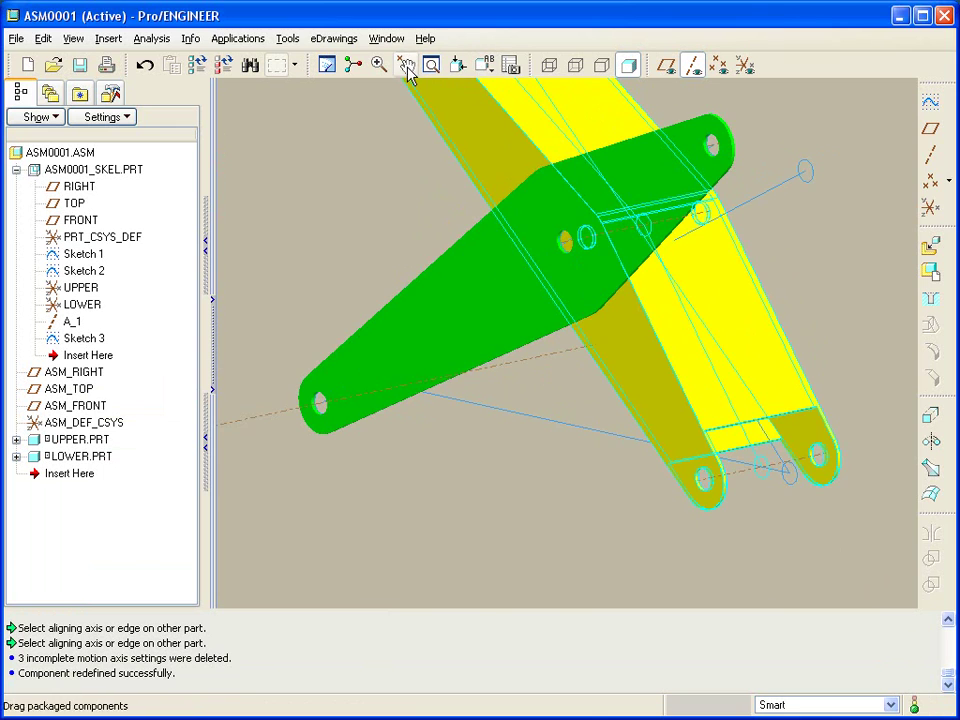
- Drag the yellow UPPER link, then the green LOWER link, into a new crossed pose
left_click(405, 64)
left_click(484, 230)
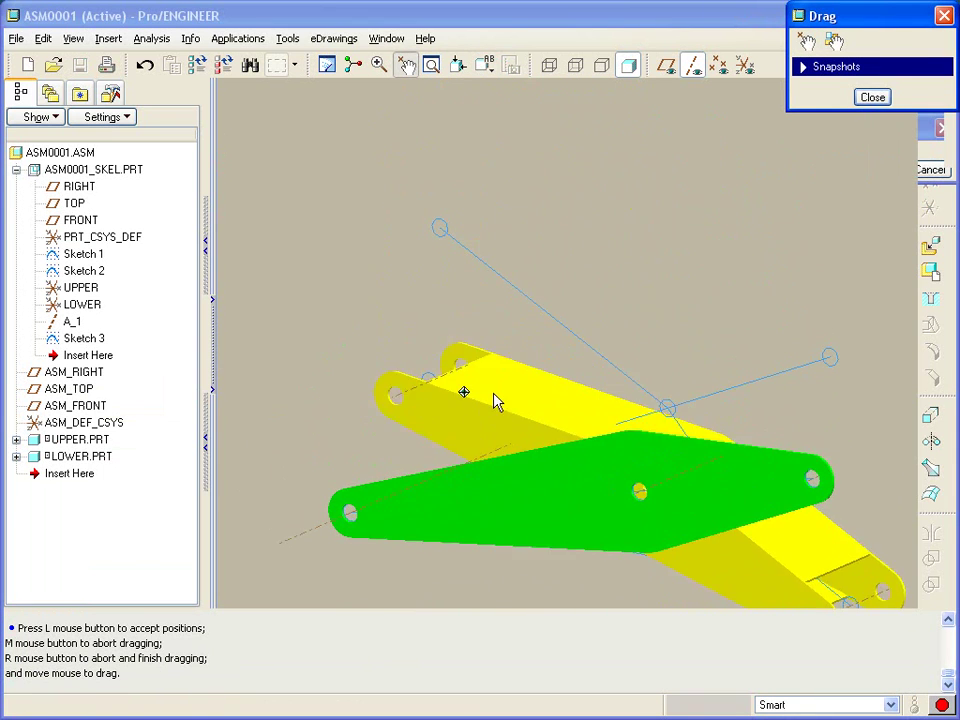
left_click(519, 276)
left_click(790, 367)
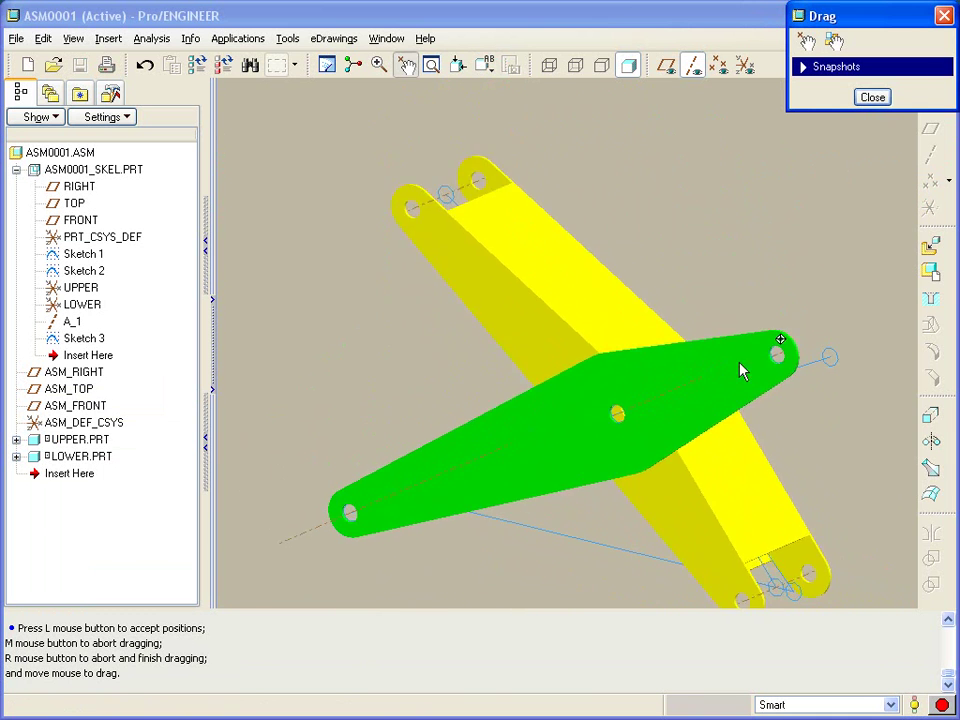
left_click(762, 443)
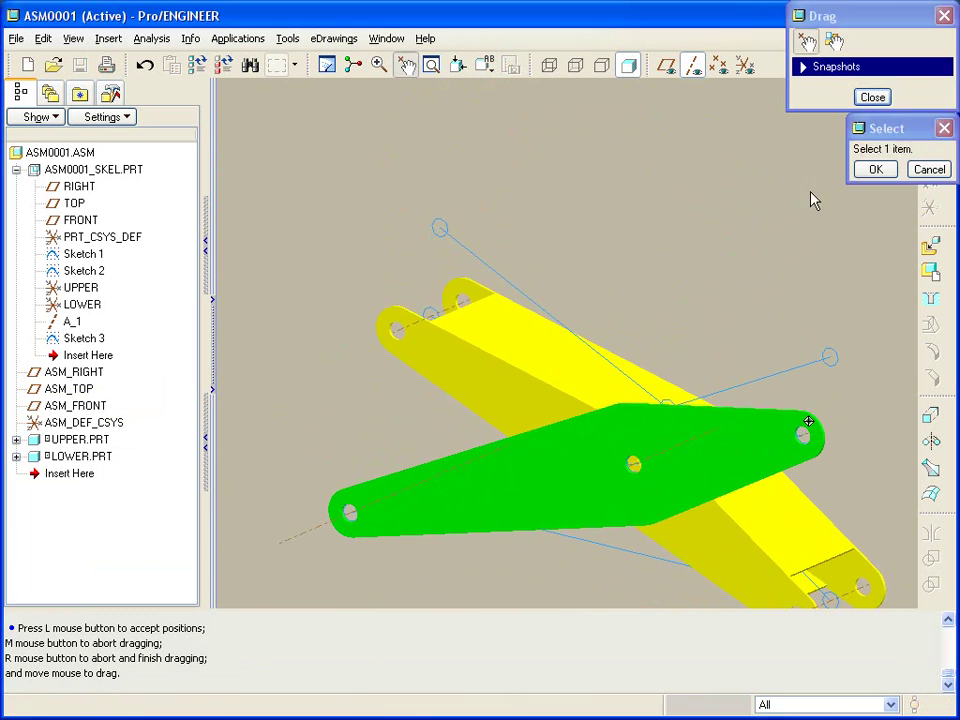
left_click(872, 97)
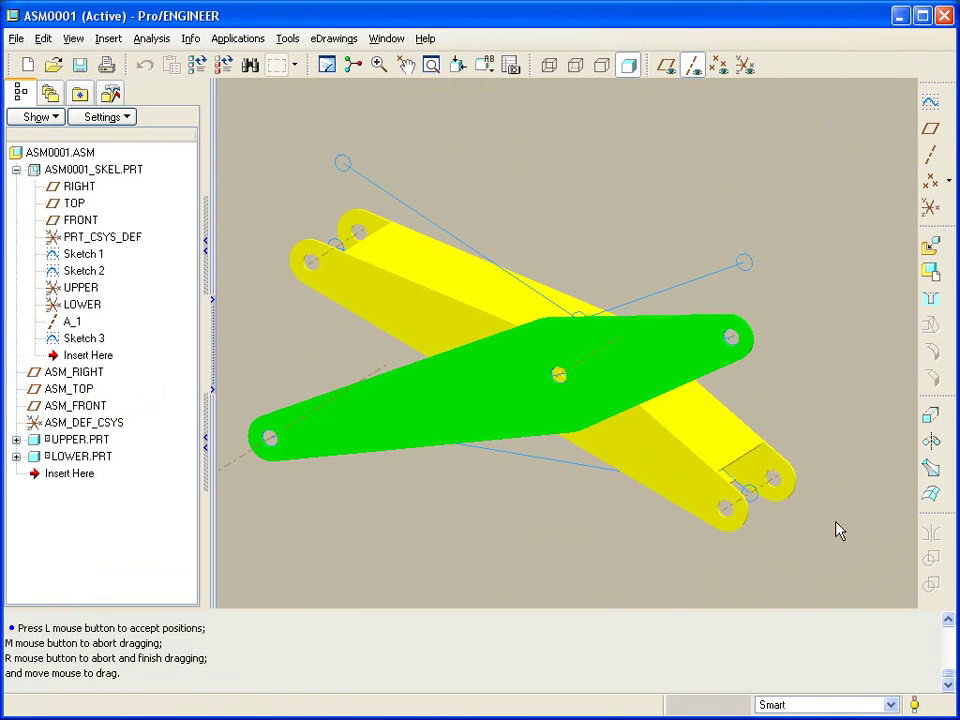
left_click(891, 705)
- With the Features filter, change Sketch 1's 8.35 and 8.94 lengths to 8 and regenerate with Ctrl+G
left_click(786, 633)
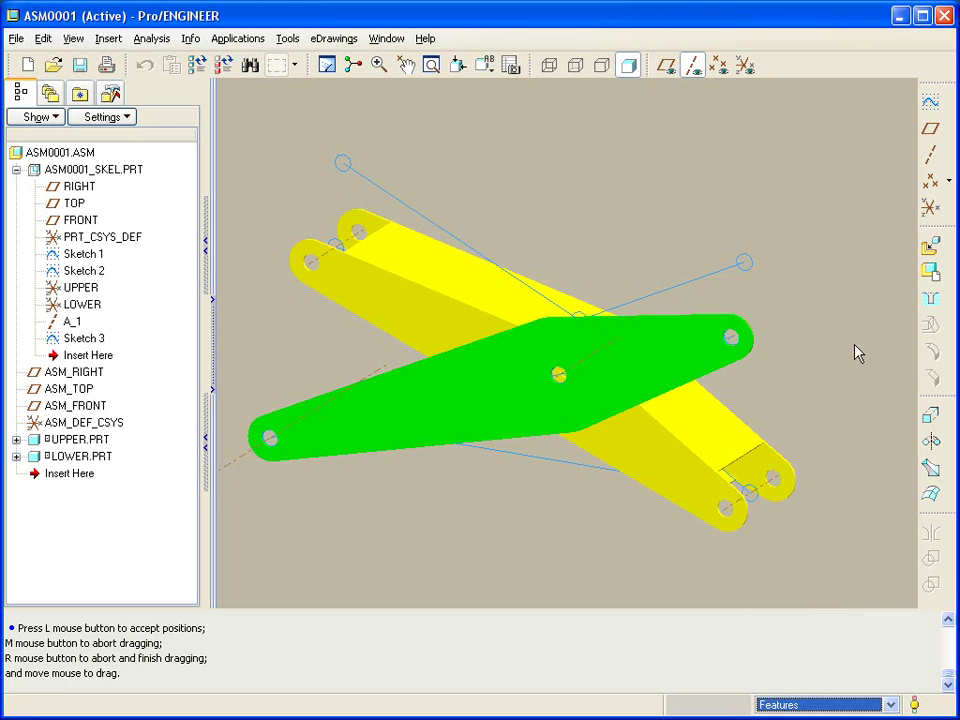
double_click(690, 285)
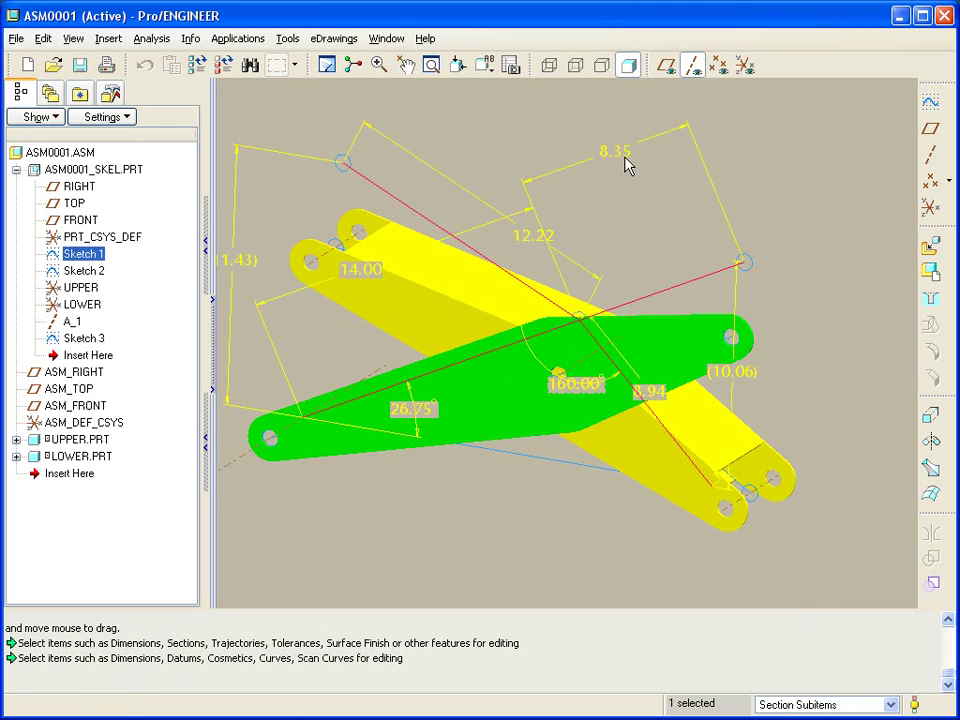
double_click(624, 158)
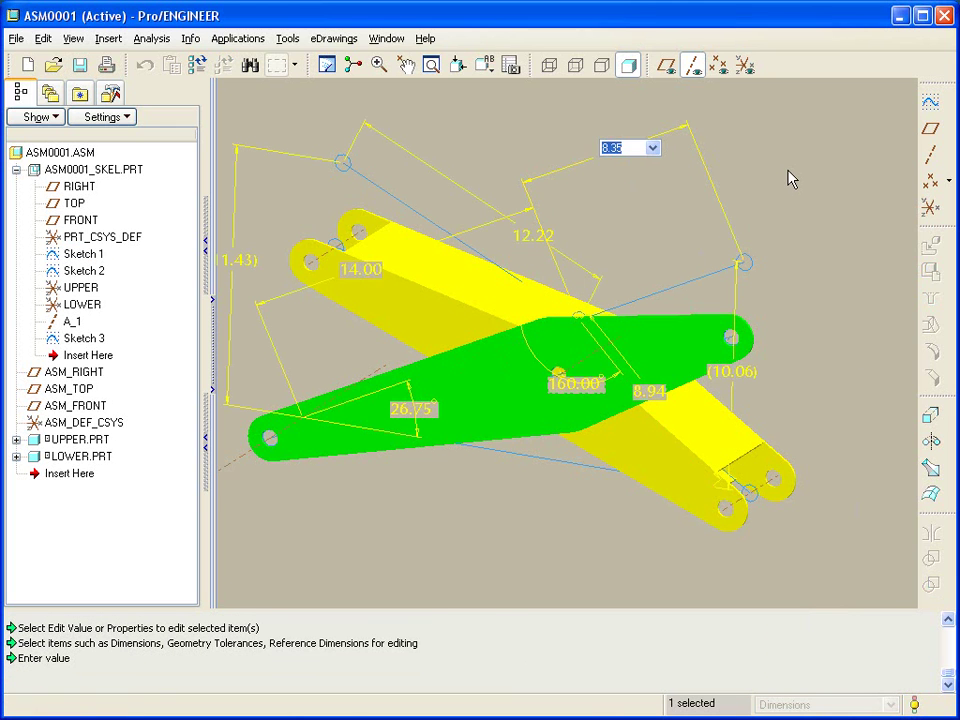
type("8")
key("Return")
double_click(650, 396)
type("8")
key("Return")
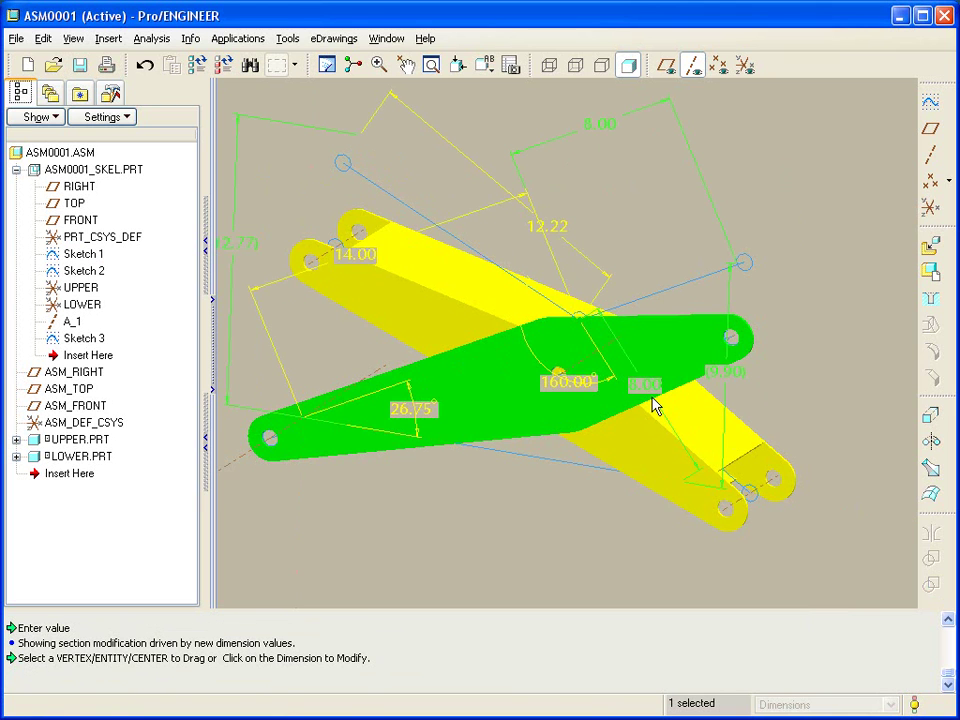
key("ctrl+g")
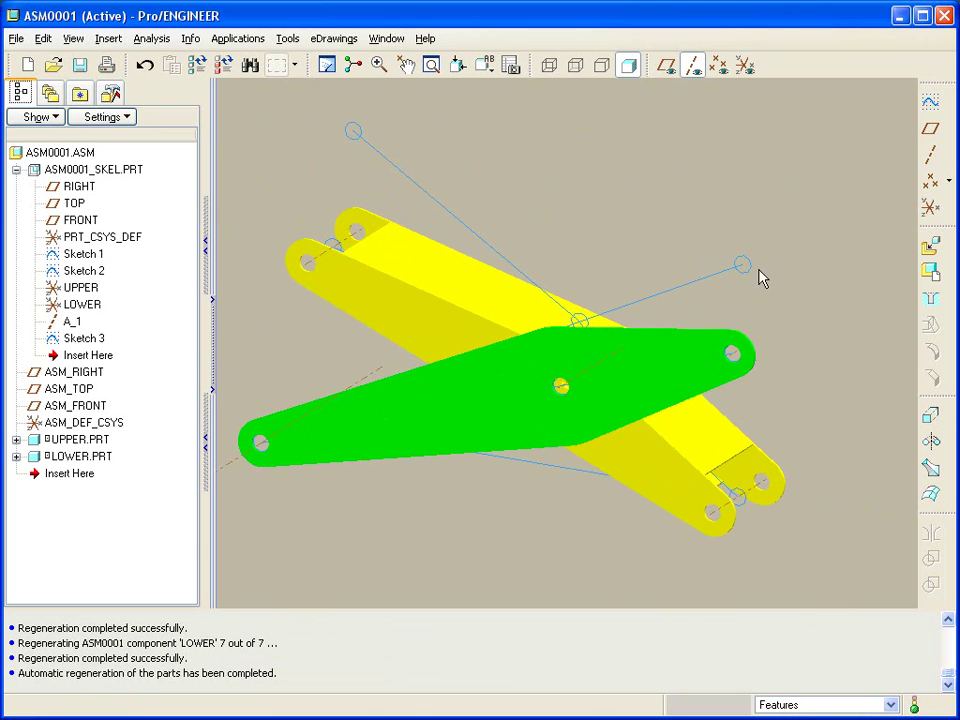
- Drag the yellow UPPER link to a new pose and end the drag session
left_click(405, 65)
left_click(377, 227)
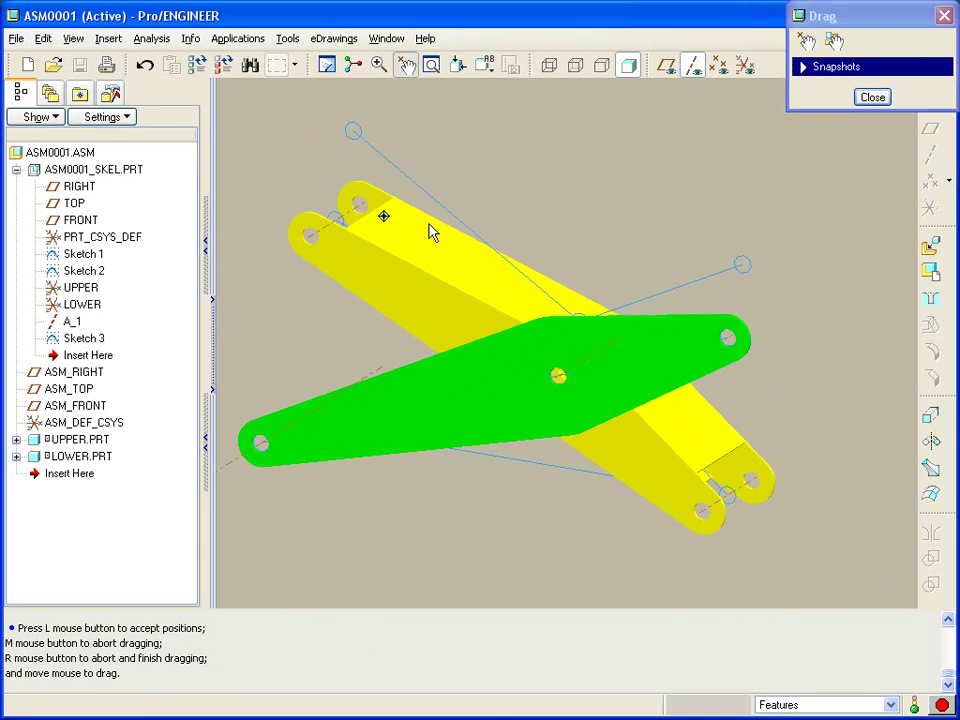
left_click(433, 231)
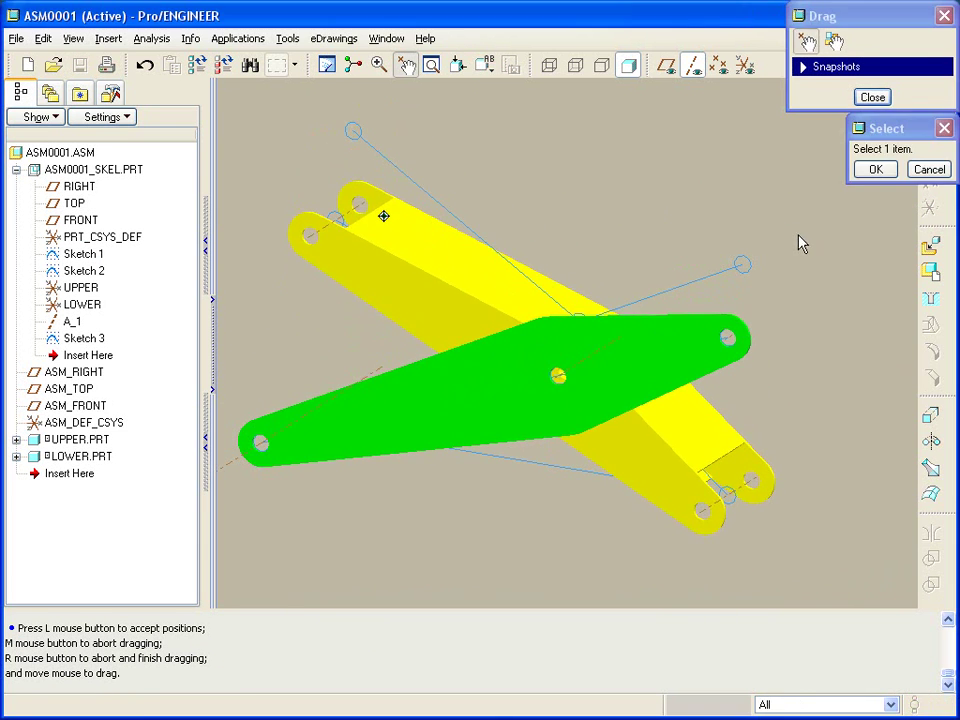
left_click(870, 96)
- Change Sketch 2's Ø.75 pin diameter to .5 and regenerate the assembly
left_click(755, 270)
double_click(755, 272)
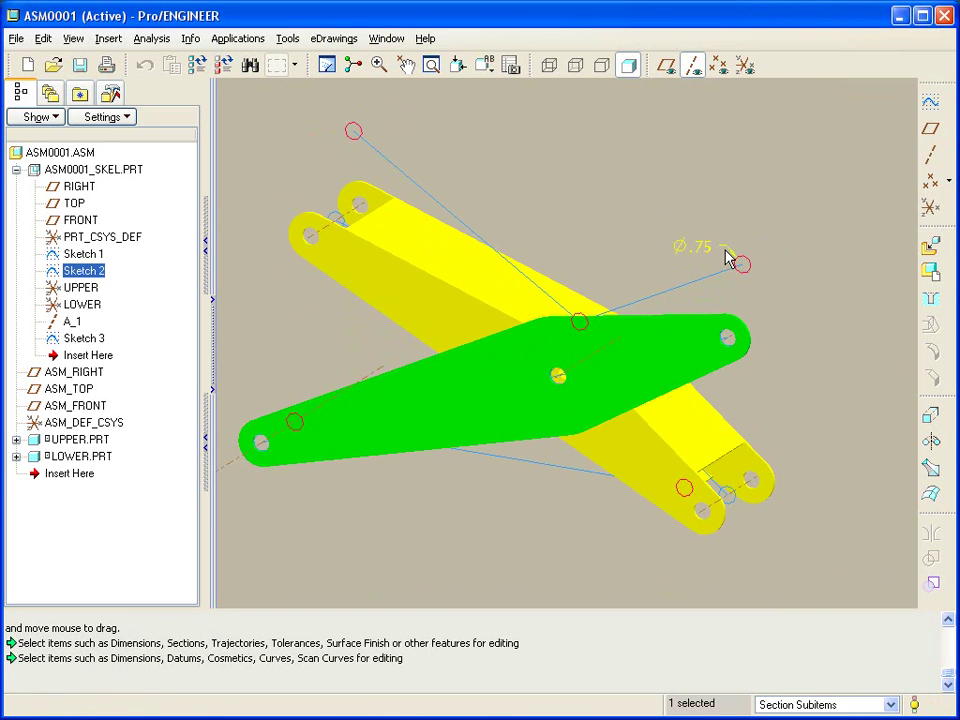
double_click(702, 245)
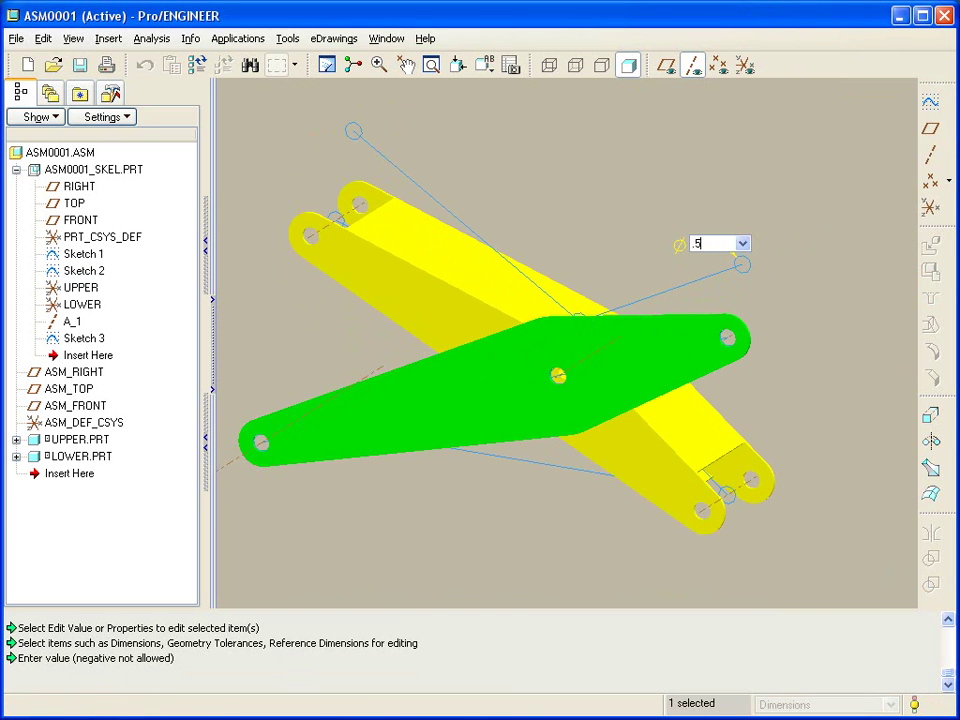
type(".5")
key("Return")
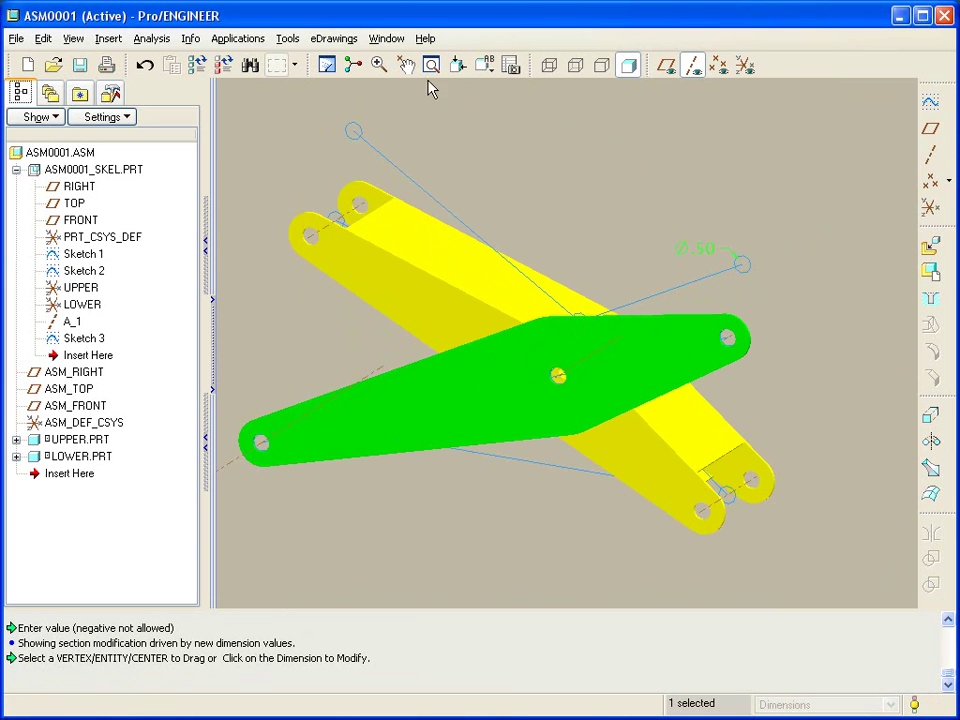
key("ctrl+g")
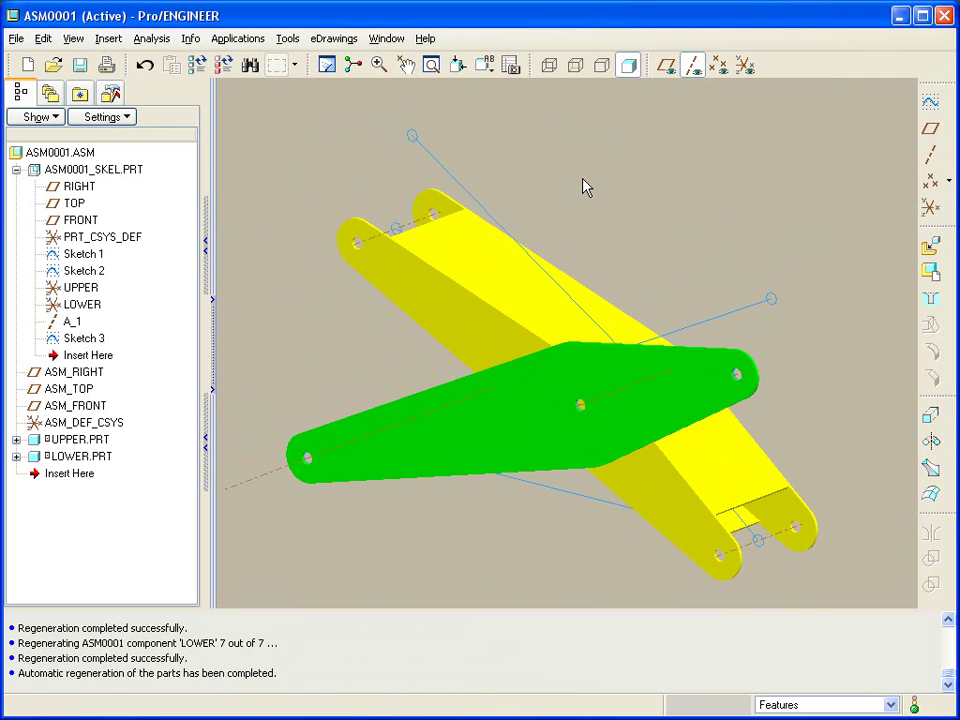
left_click(406, 66)
- Drag the yellow UPPER link until the green LOWER link lies nearly level, then stop dragging
left_click(420, 257)
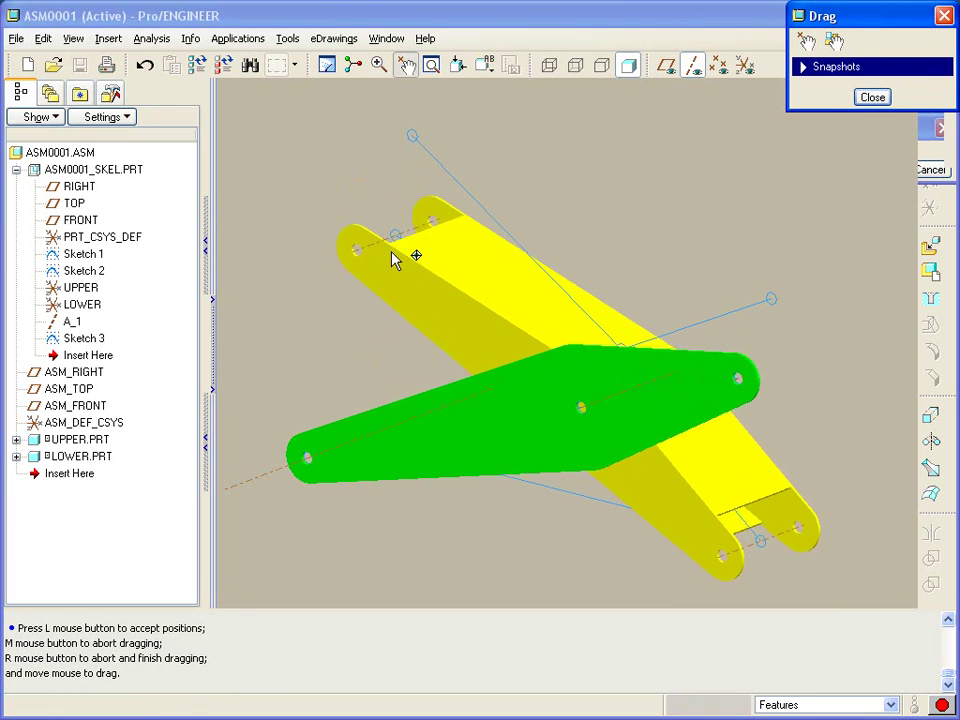
left_click(396, 286)
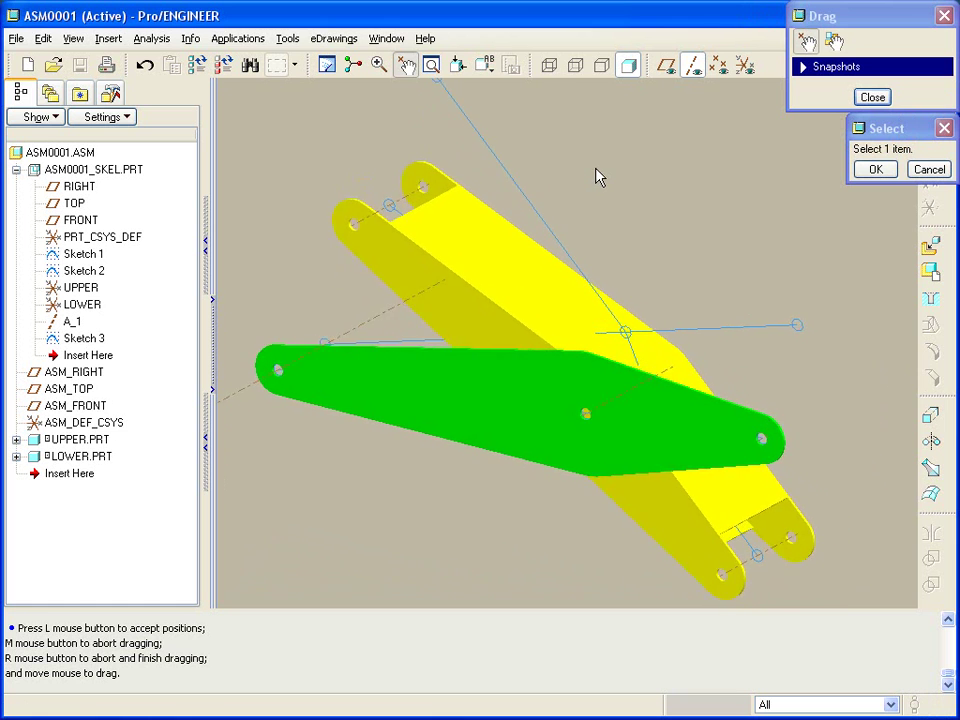
left_click(657, 172)
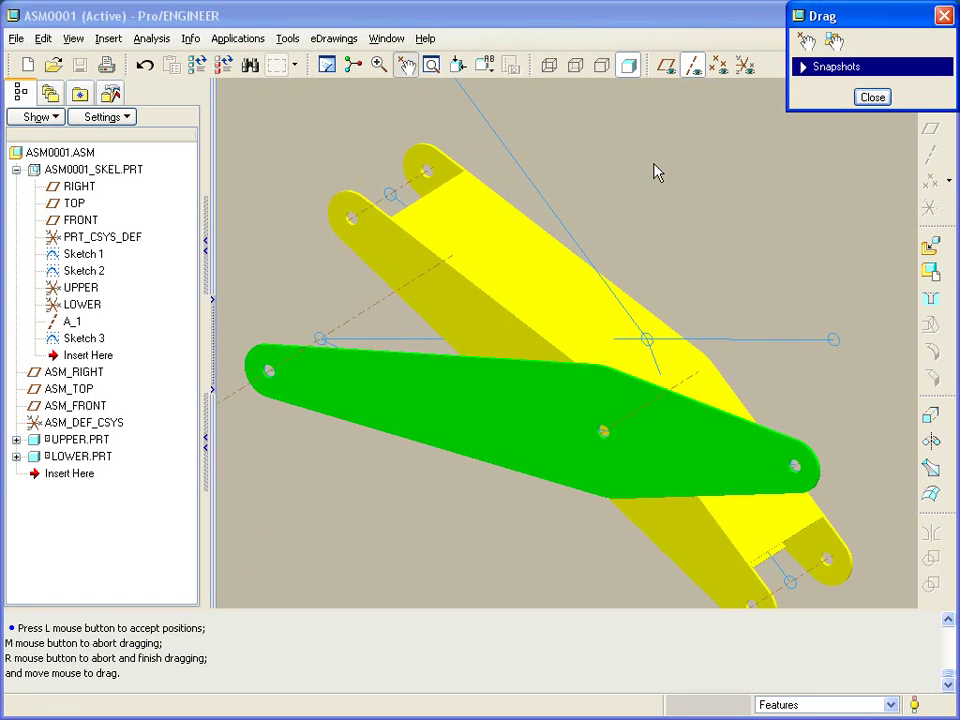
right_click(783, 122)
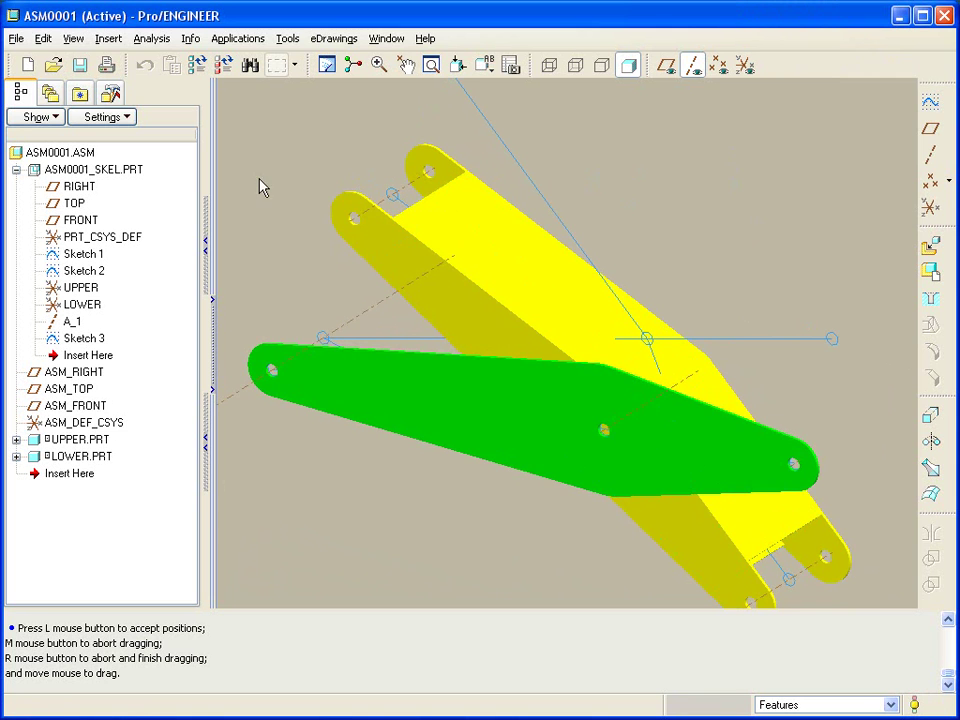
- Open the skeleton part ASM0001_SKEL.PRT in its own window
left_click(104, 170)
right_click(104, 172)
left_click(160, 220)
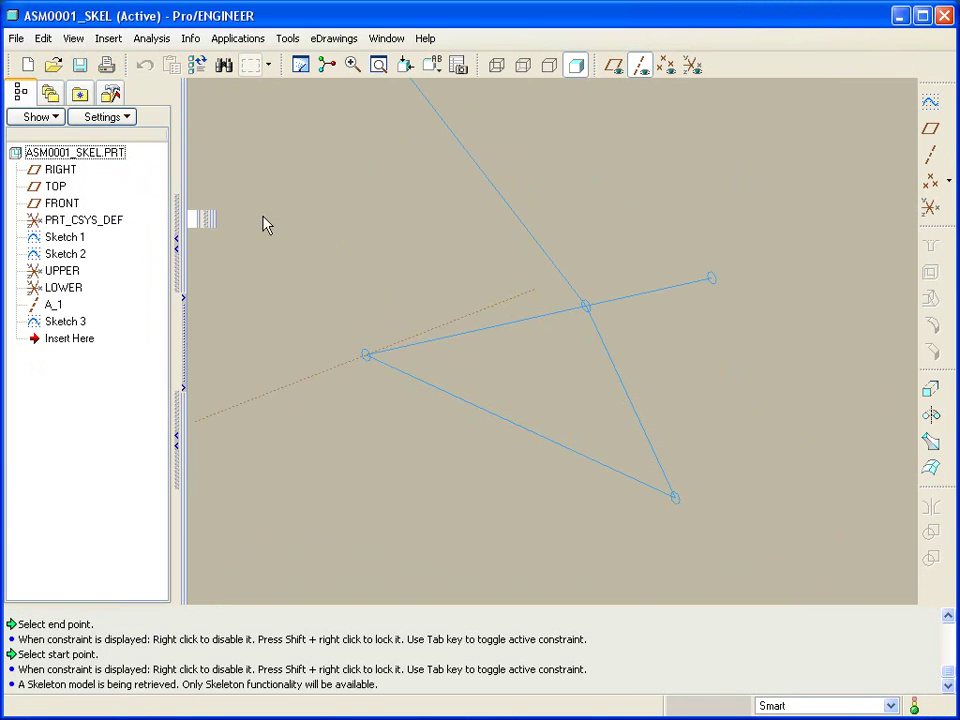
middle_click_drag(454, 227, 723, 227)
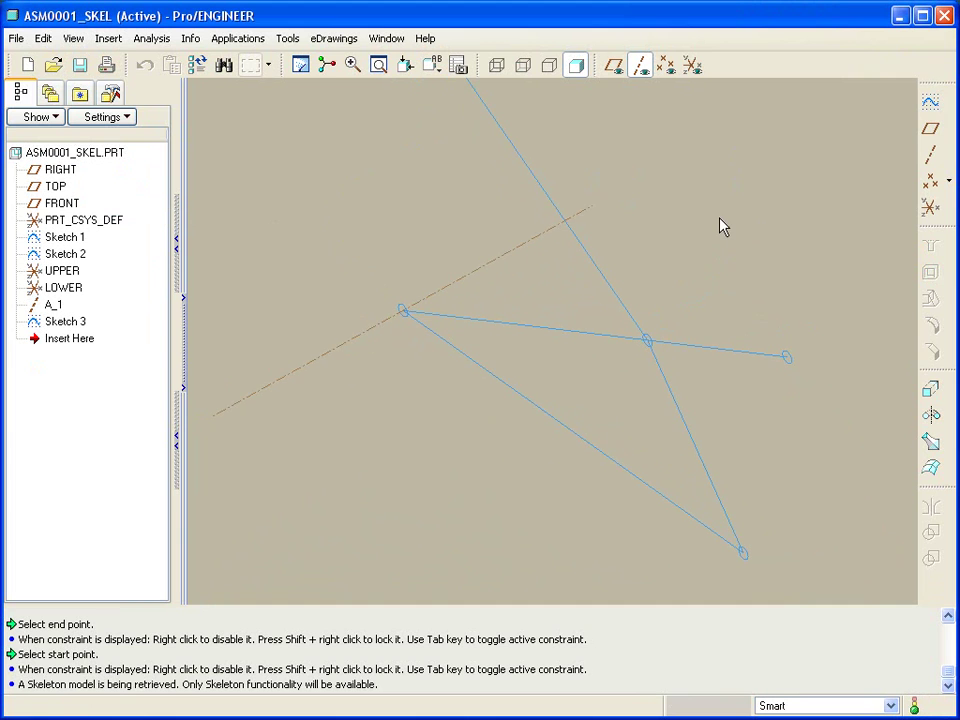
- Create a datum plane through the horizontal sketch line, normal to the FRONT plane
left_click(930, 130)
left_click(614, 65)
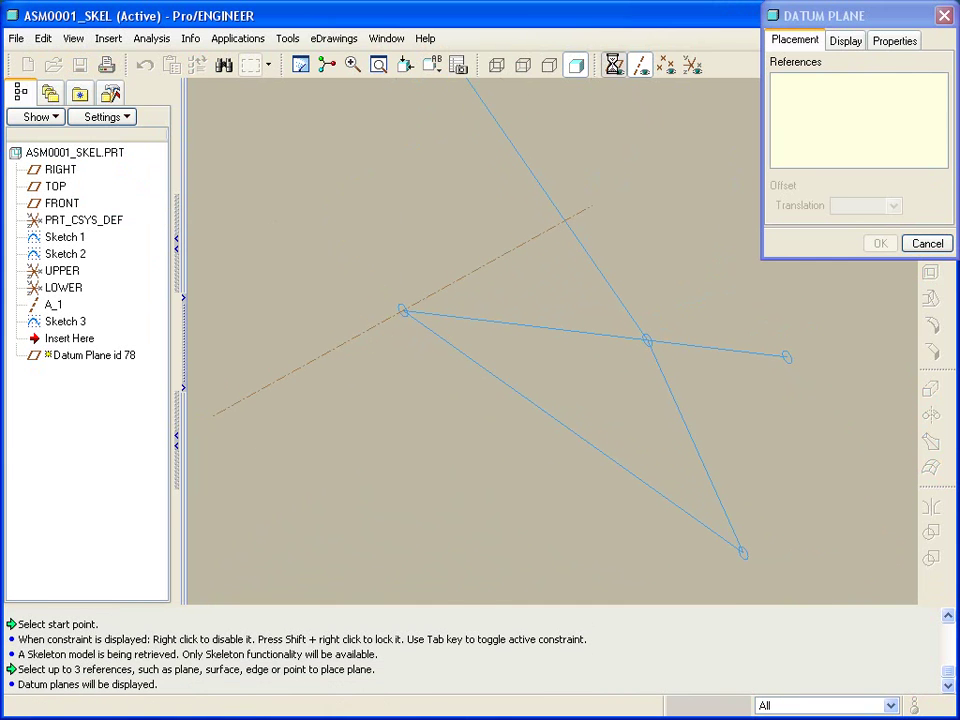
key("ctrl+d")
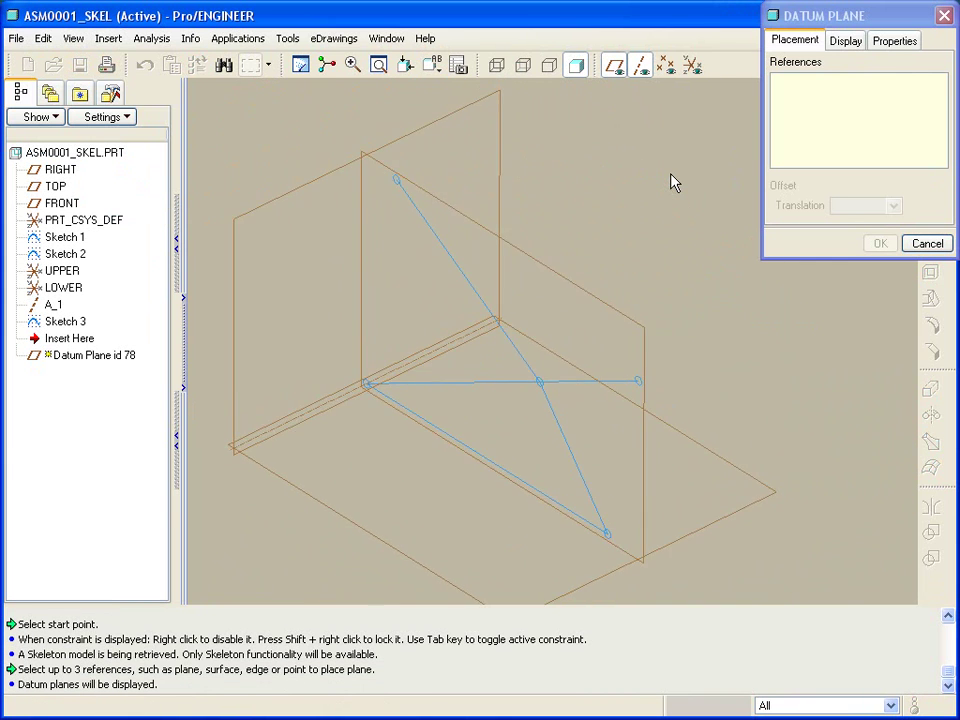
left_click(493, 386)
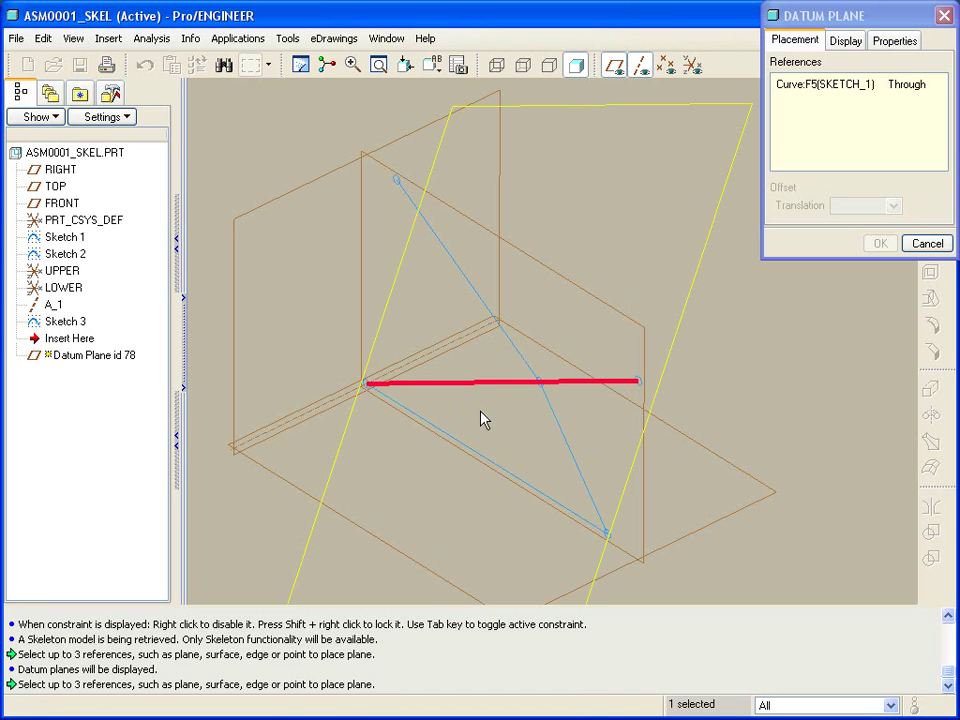
left_click(602, 302, "ctrl")
left_click(913, 104)
left_click(934, 104)
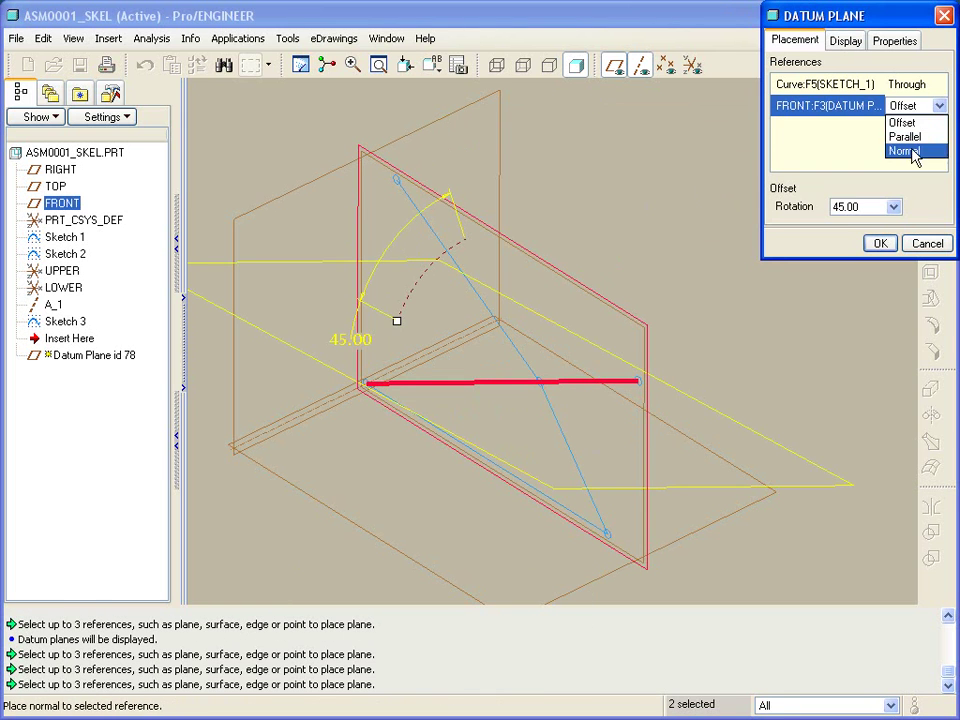
left_click(917, 155)
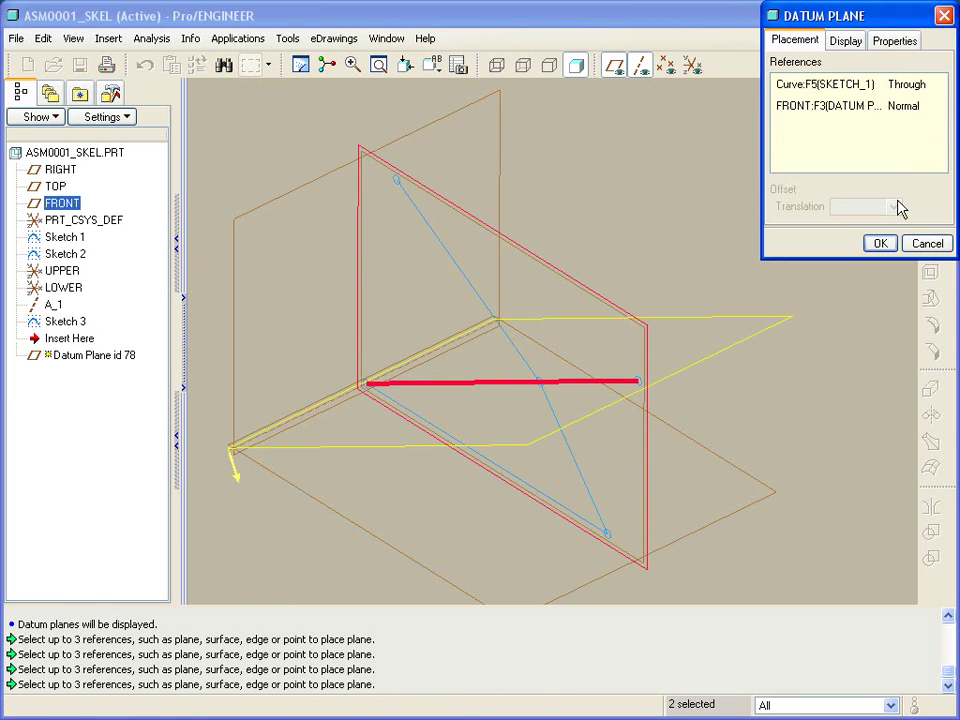
- Resize the new plane's outline to a thin strip and finish DTM1
left_click(855, 46)
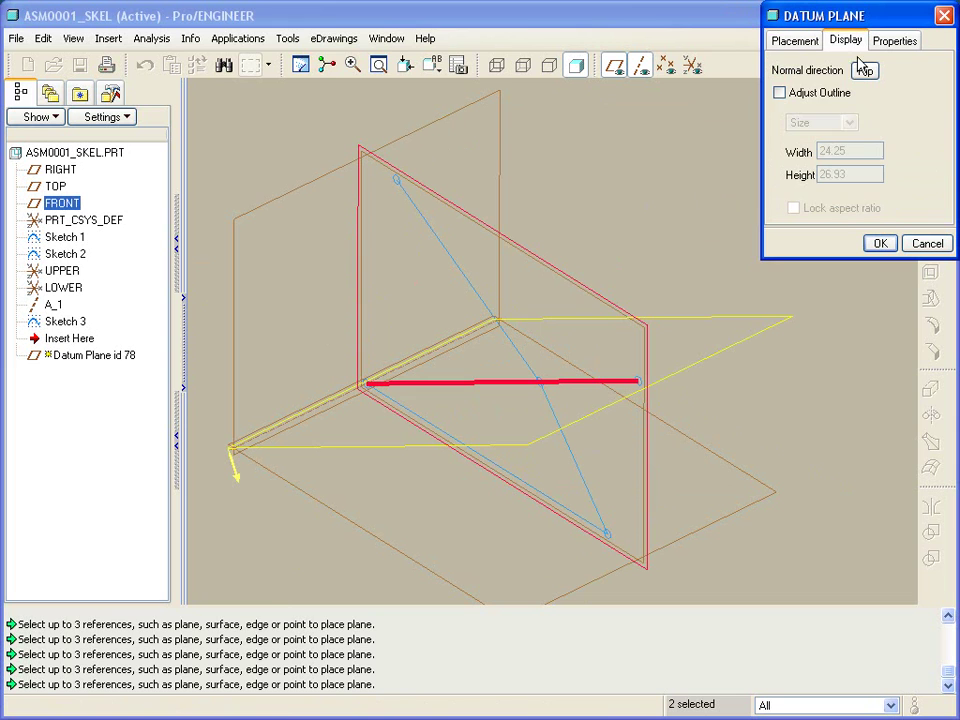
left_click(779, 92)
left_click_drag(797, 321, 666, 378)
left_click_drag(509, 452, 603, 401)
left_click(879, 244)
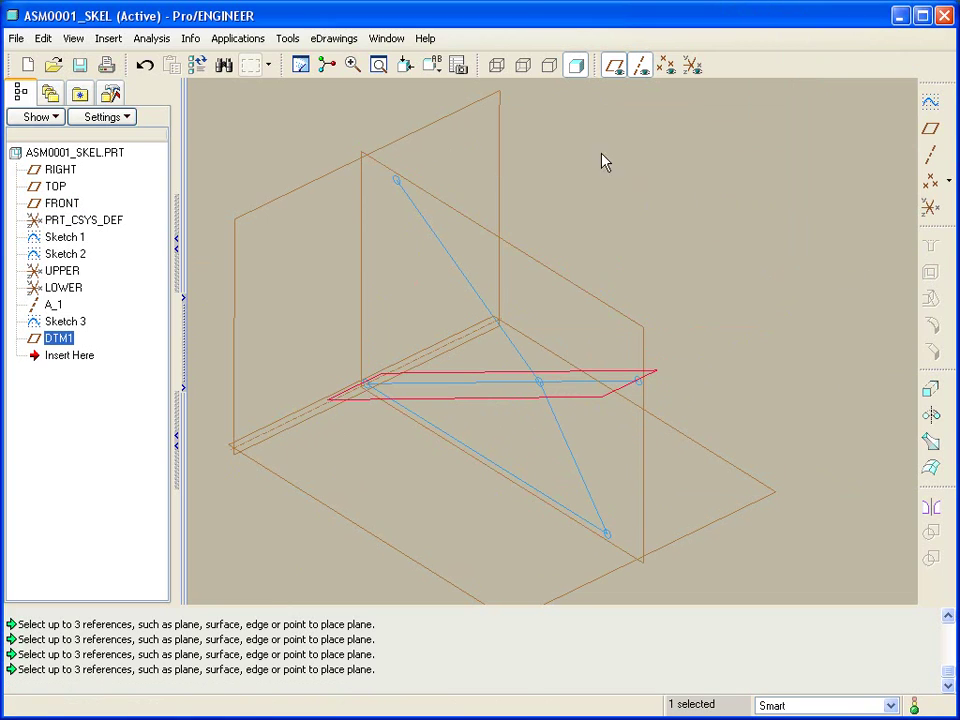
- Switch back to assembly ASM0001 and edit the definition of the LOWER part
left_click(386, 38)
left_click(444, 210)
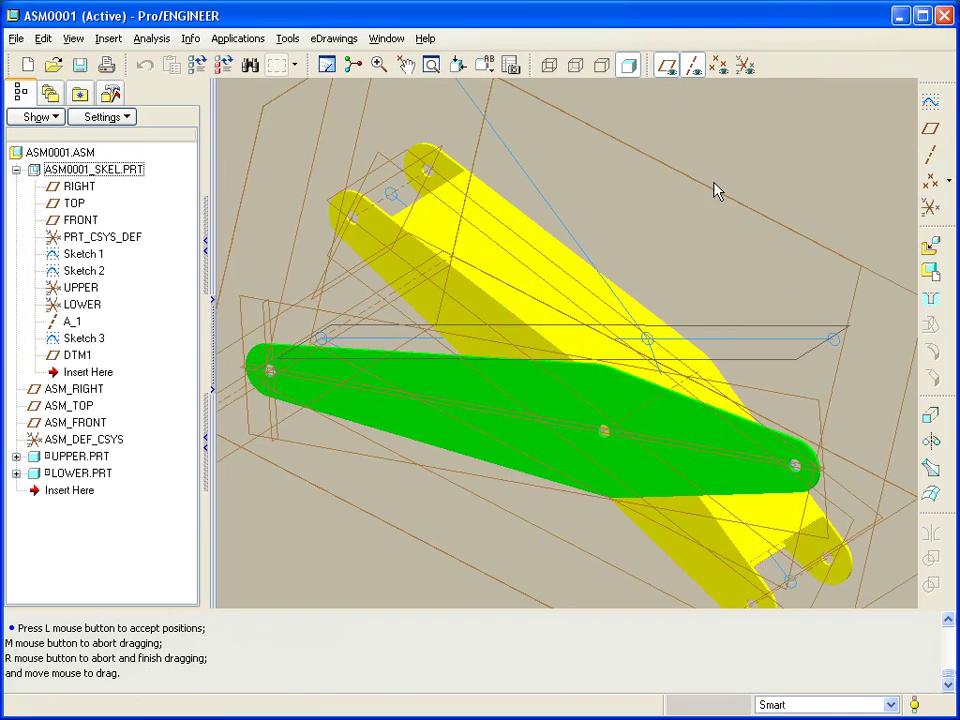
middle_click_drag(715, 192, 831, 214)
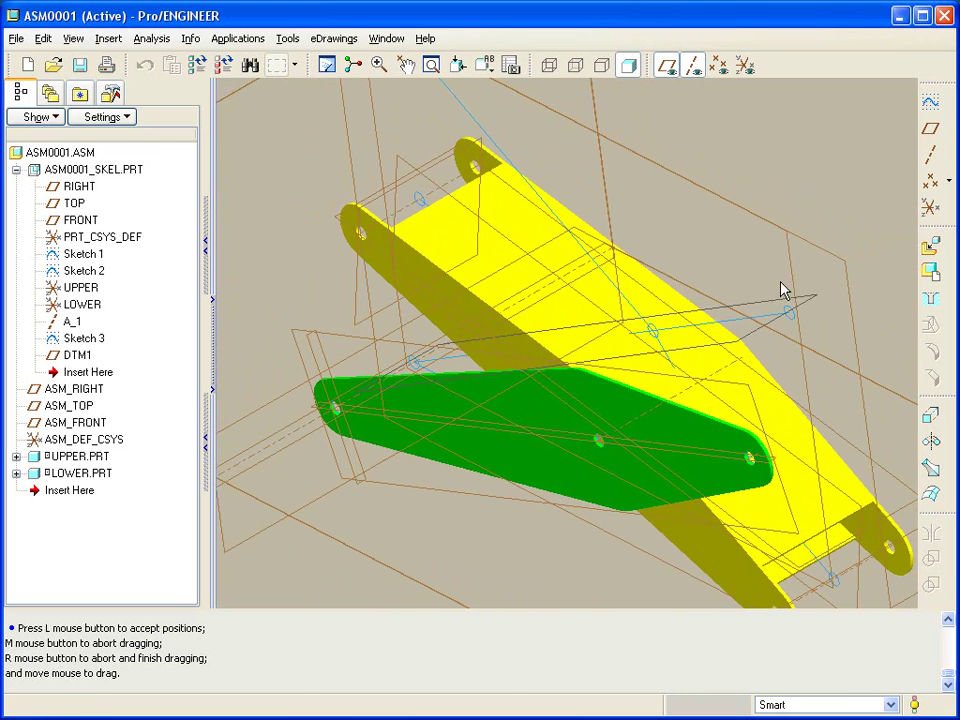
middle_click_drag(782, 306, 812, 216)
left_click(500, 440)
right_click(500, 440)
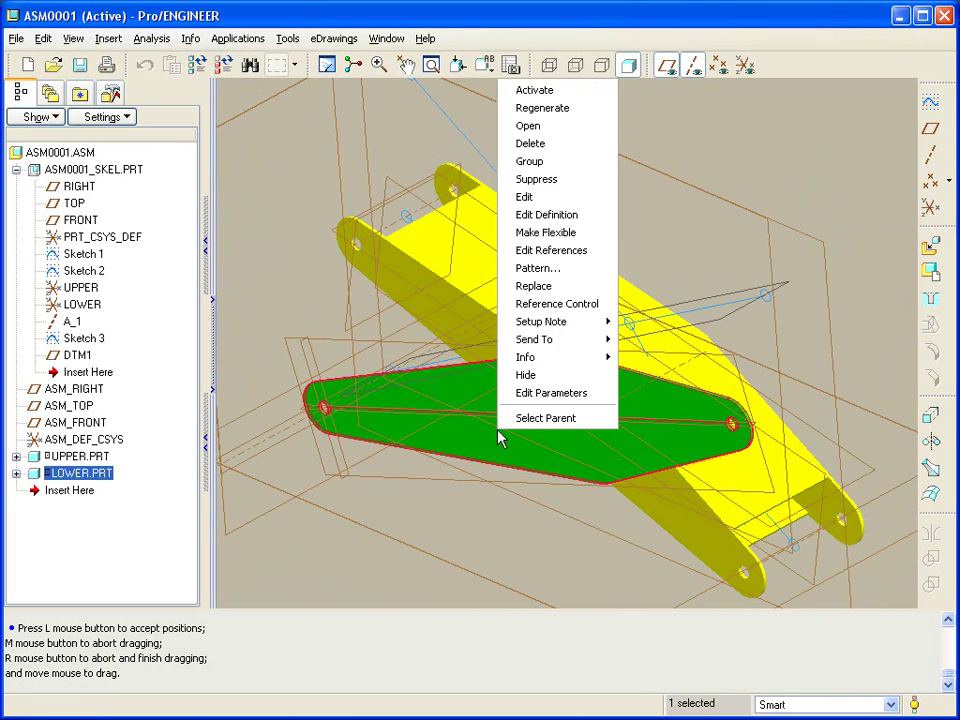
left_click(546, 217)
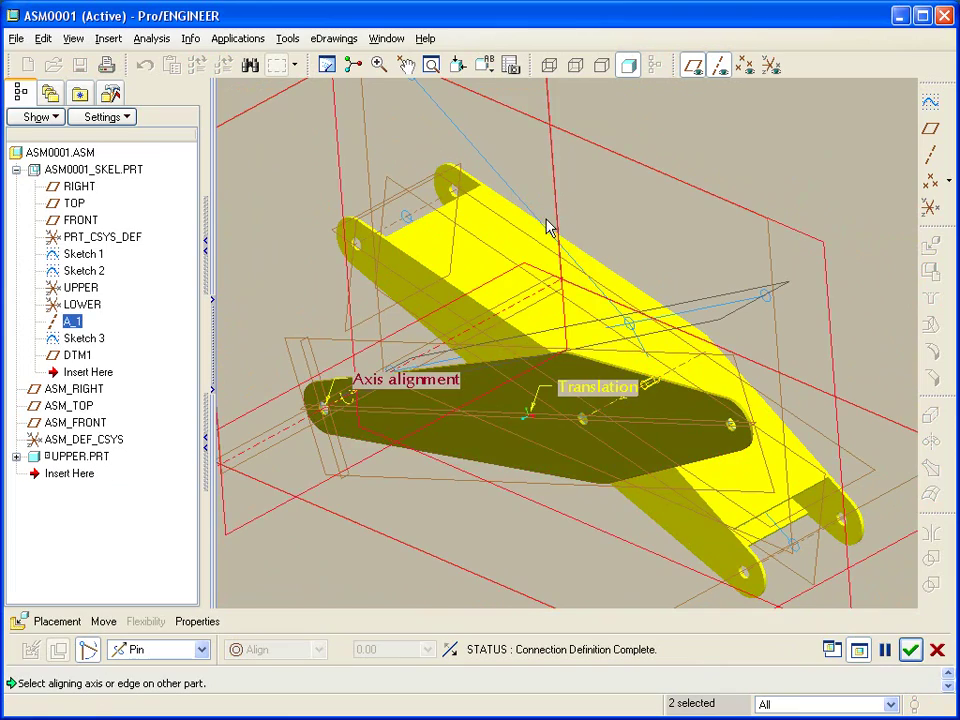
scroll(435, 392, "down", 4)
scroll(432, 394, "down", 3)
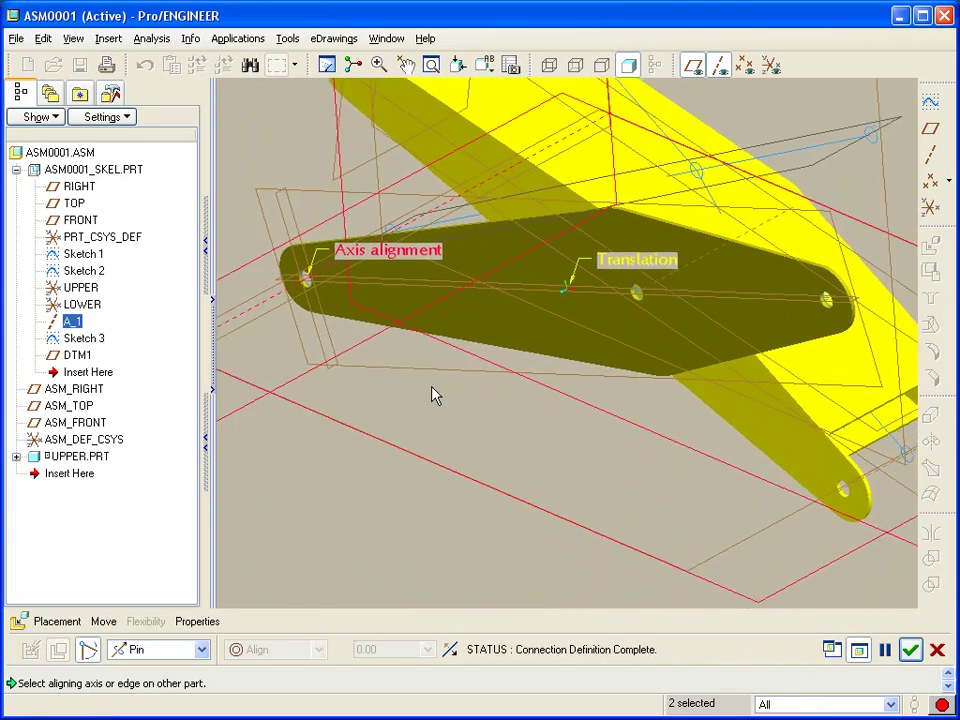
- Set the pin's rotation zero references to LOWER's TOP plane and skeleton DTM1
left_click(57, 622)
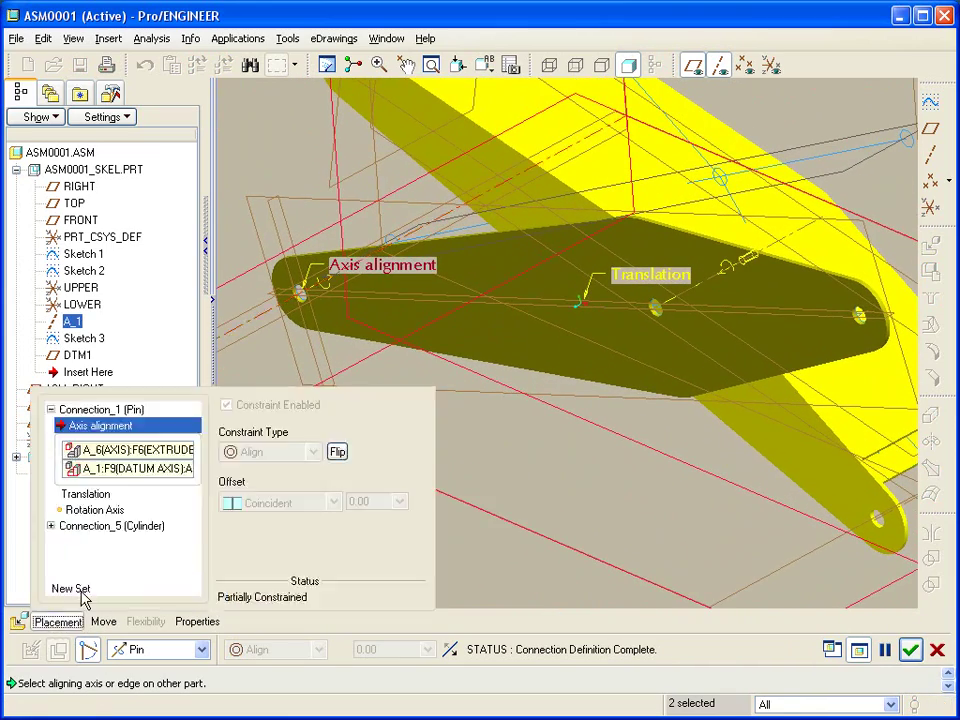
left_click(88, 494)
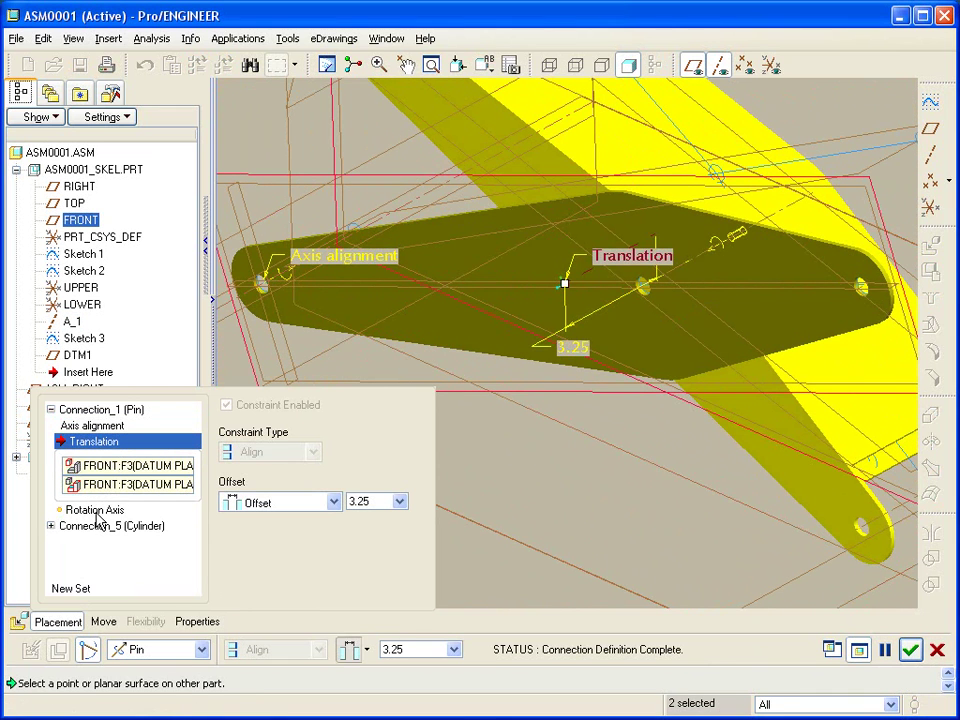
left_click(95, 510)
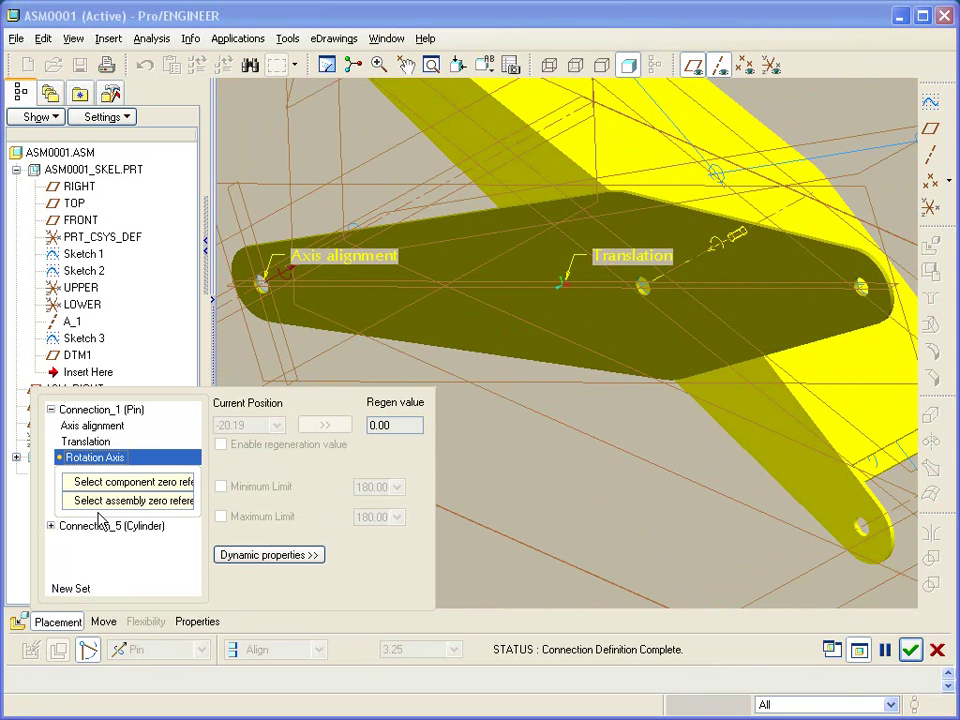
middle_click_drag(440, 495, 426, 392)
left_click(369, 308)
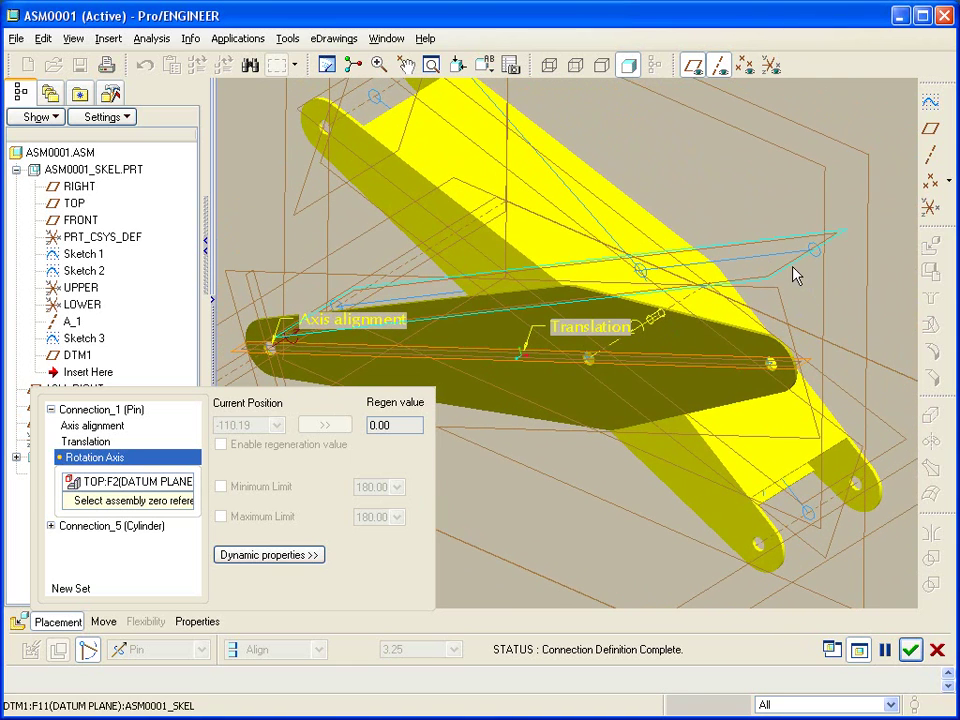
left_click(796, 276)
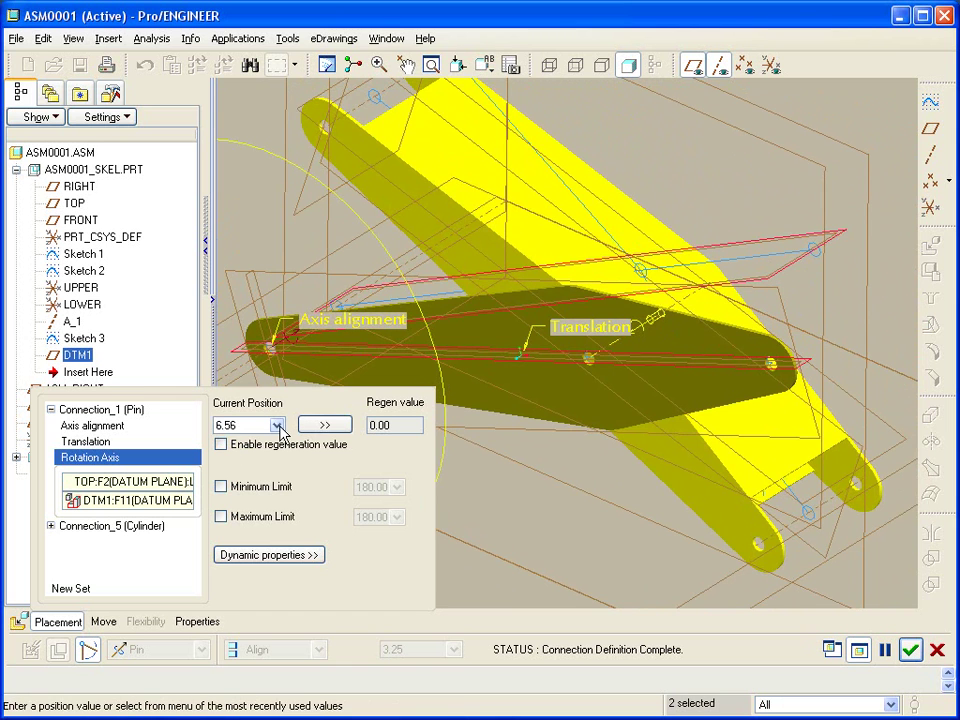
- Enable the rotation regeneration value at 0.0 and apply the redefined placement
left_click(221, 444)
left_click(277, 426)
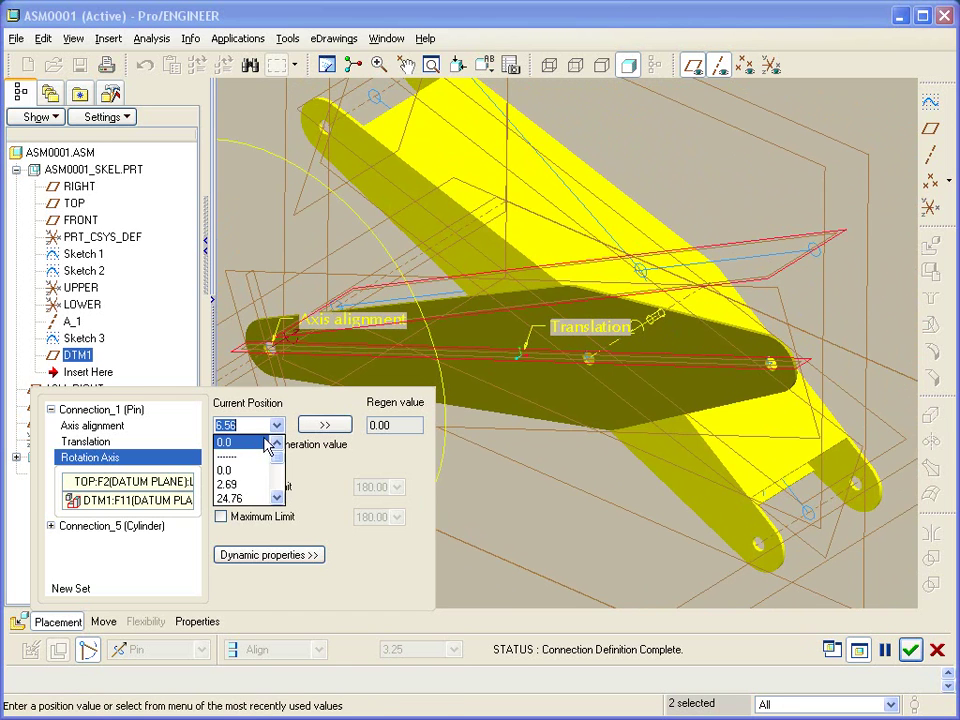
left_click(250, 447)
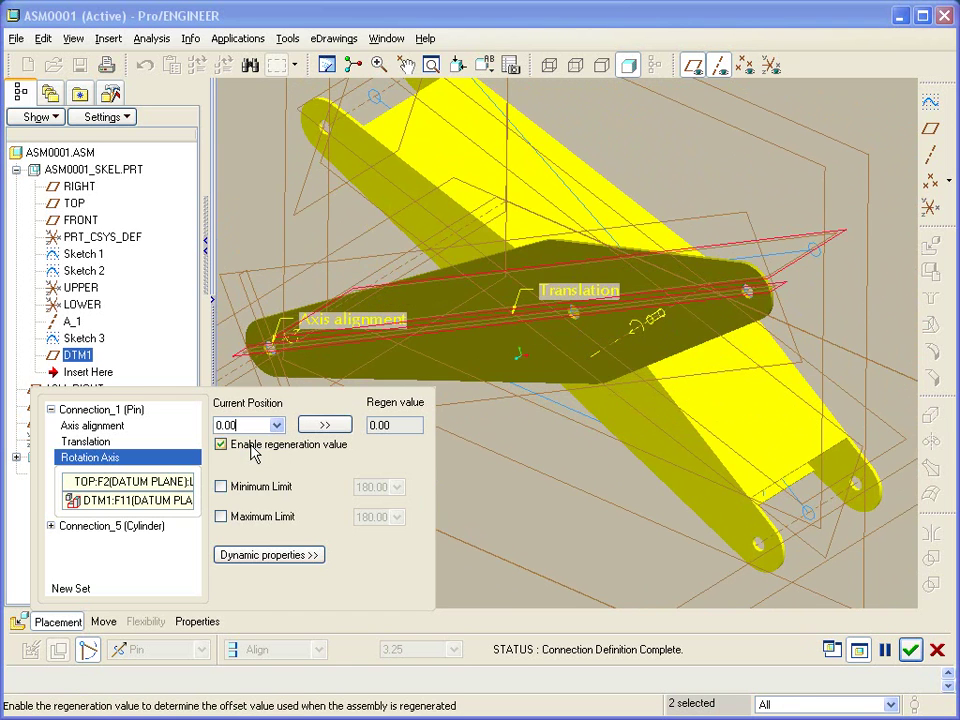
left_click(910, 650)
key("ctrl+d")
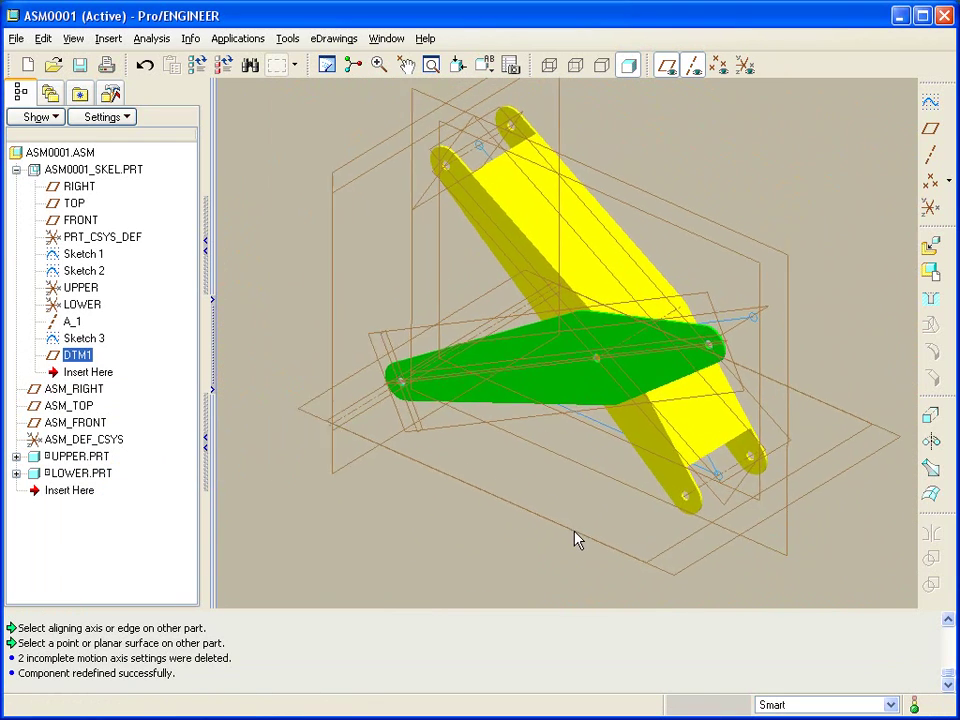
- Hide the datum planes and datum axes
left_click(666, 65)
left_click(693, 65)
scroll(761, 229, "down", 3)
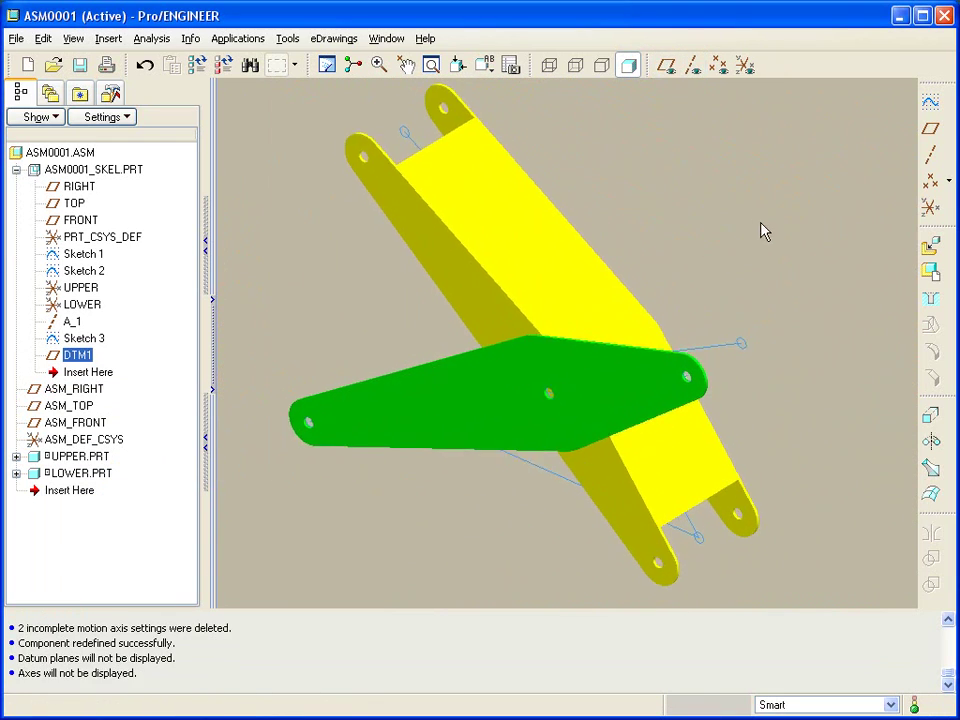
- Drag UPPER.PRT to a new position, then try dragging the skeleton sketch
left_click(405, 66)
left_click(381, 173)
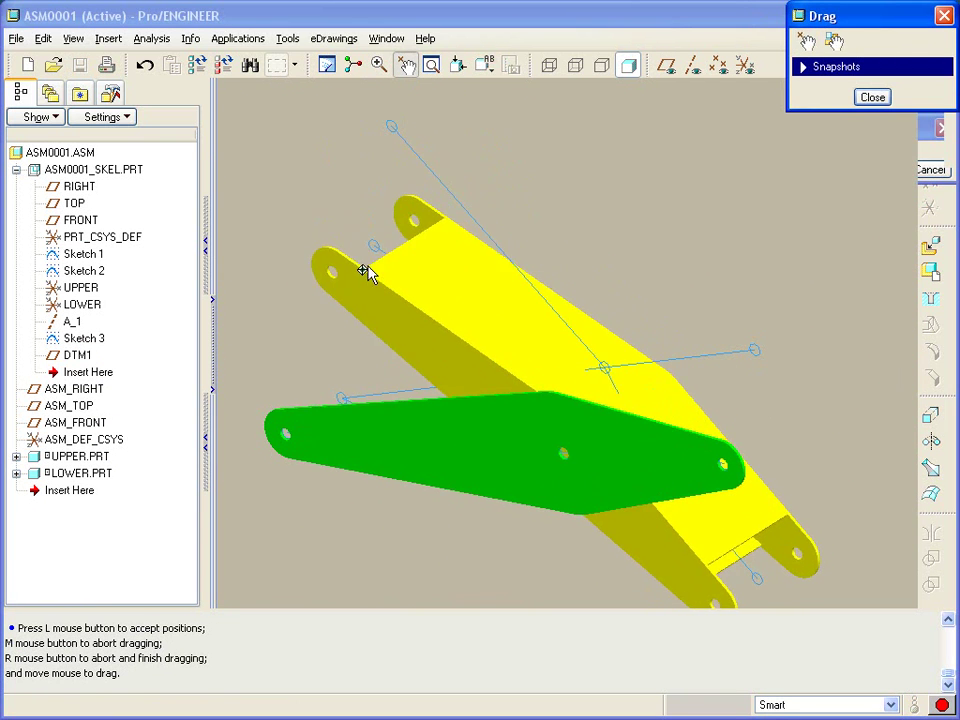
left_click(366, 234)
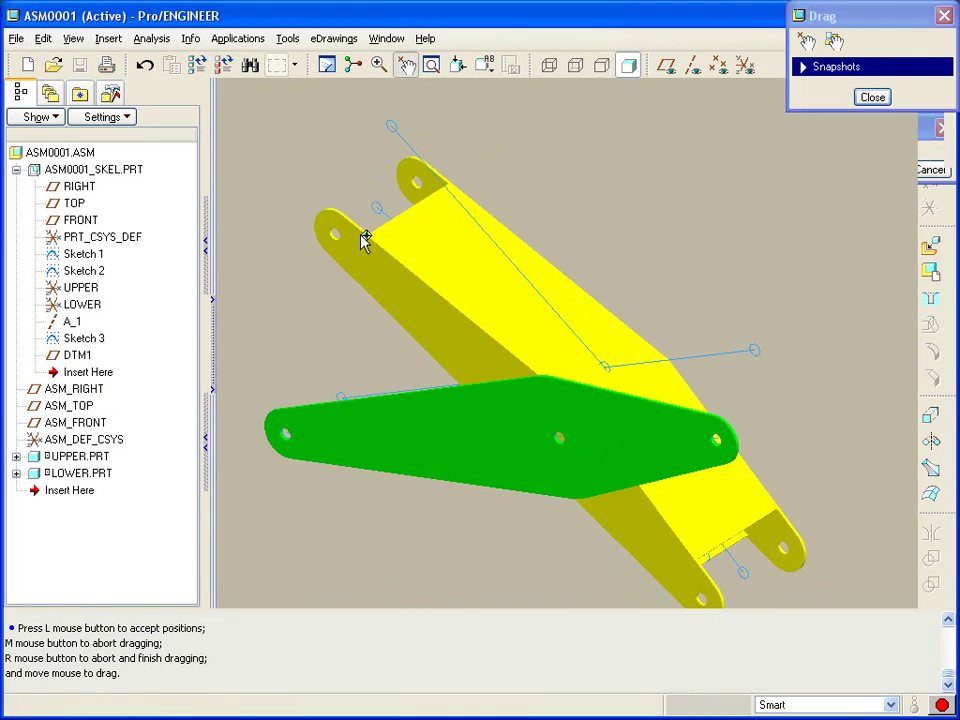
left_click(416, 149)
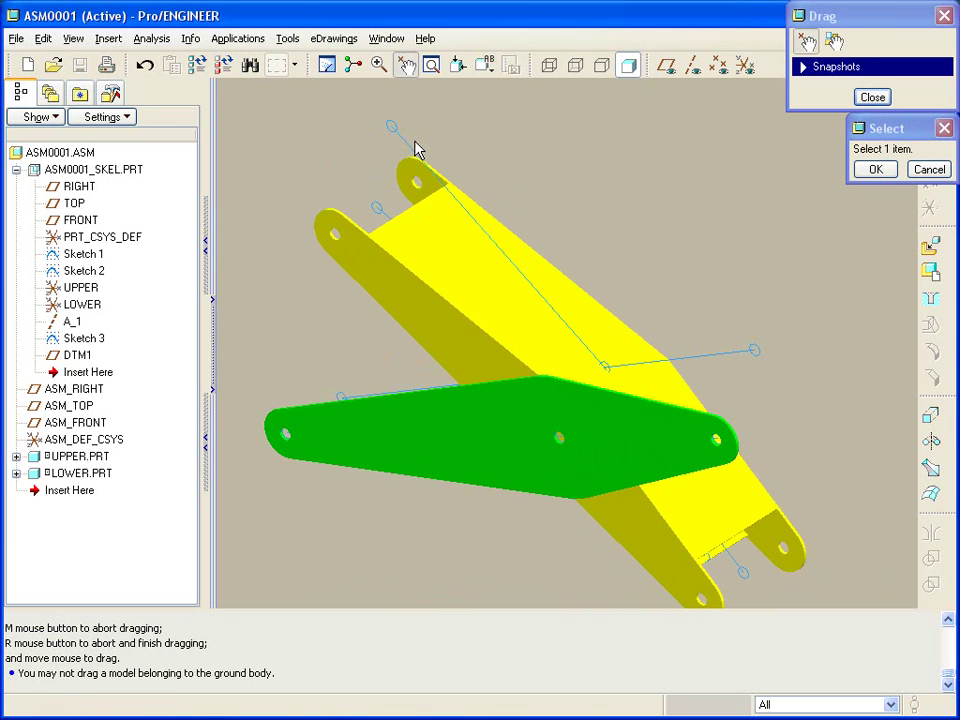
left_click(418, 150)
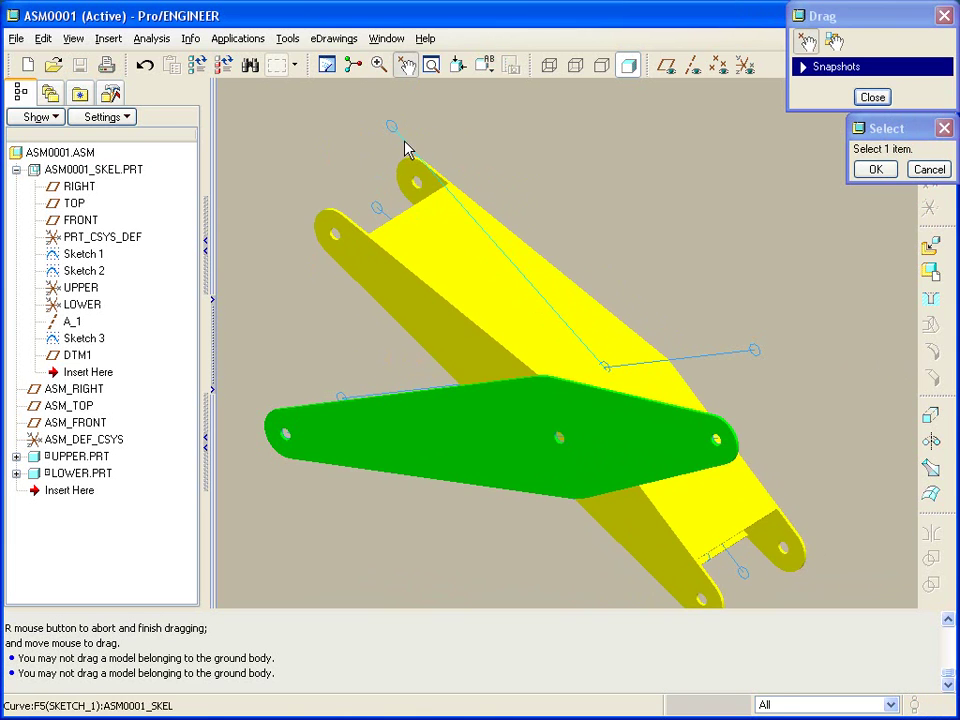
- Edit Sketch 1's angle dimension from 26.75 to 15 and regenerate the assembly
middle_click(396, 150)
right_click(97, 255)
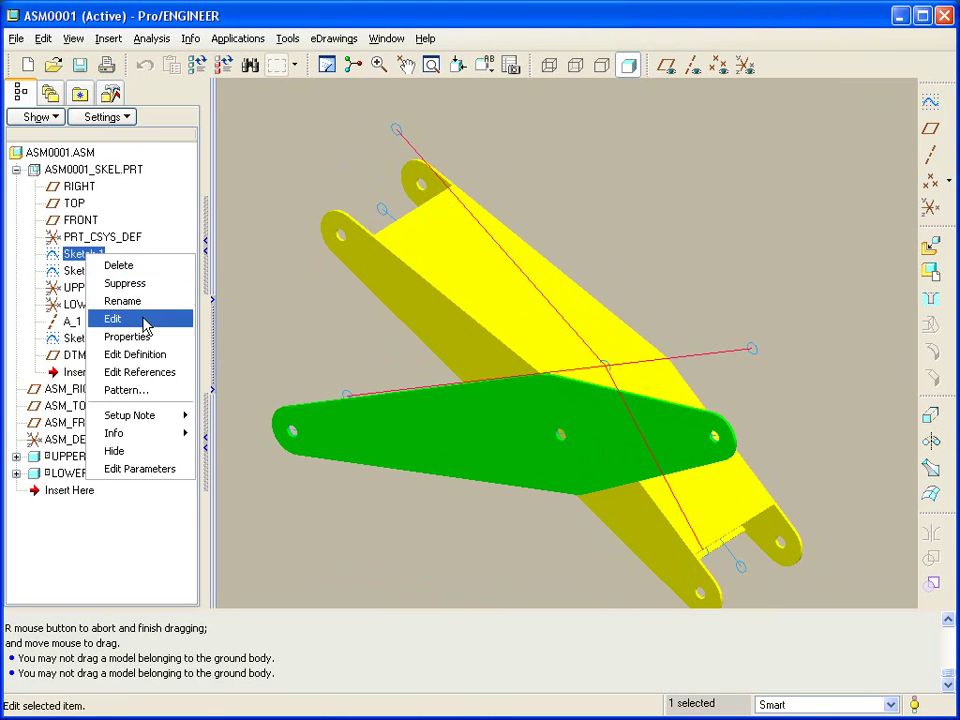
left_click(142, 320)
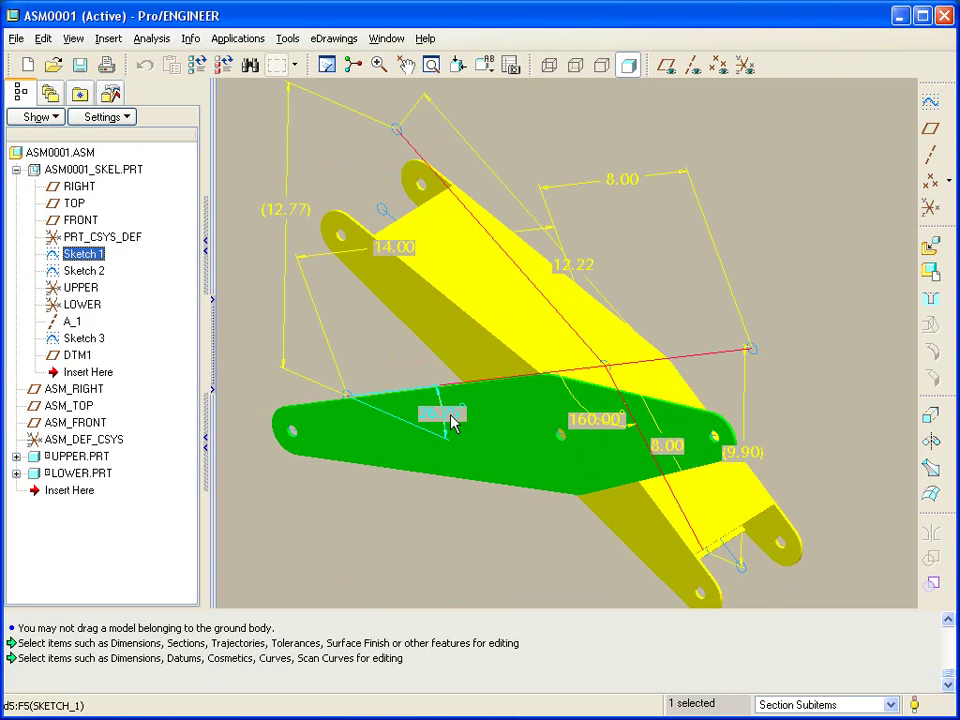
double_click(447, 416)
type("15")
key("Return")
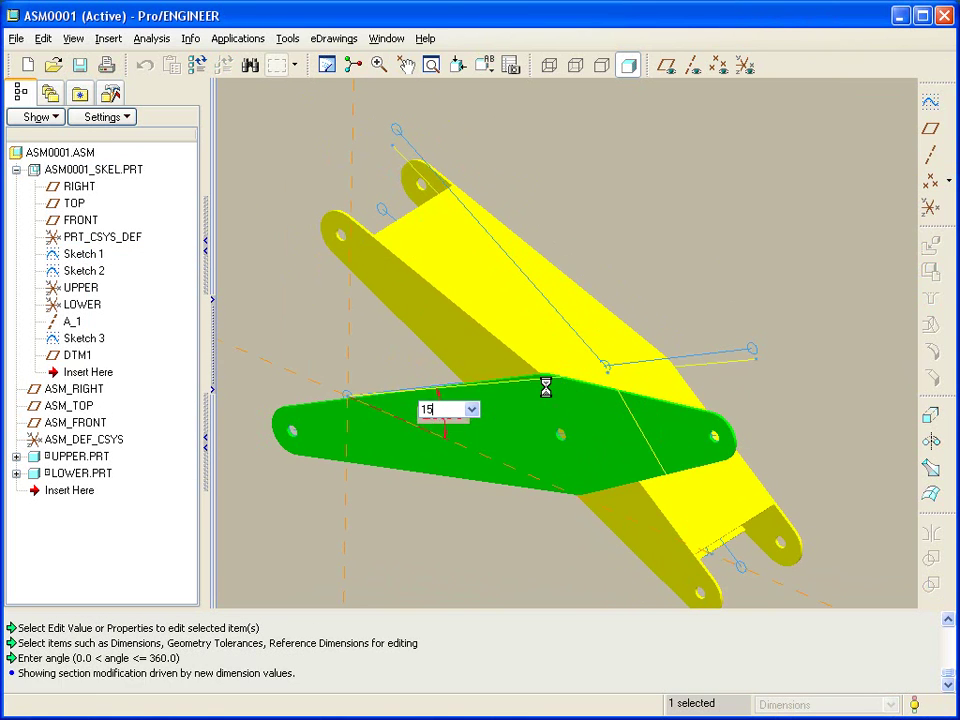
key("ctrl+g")
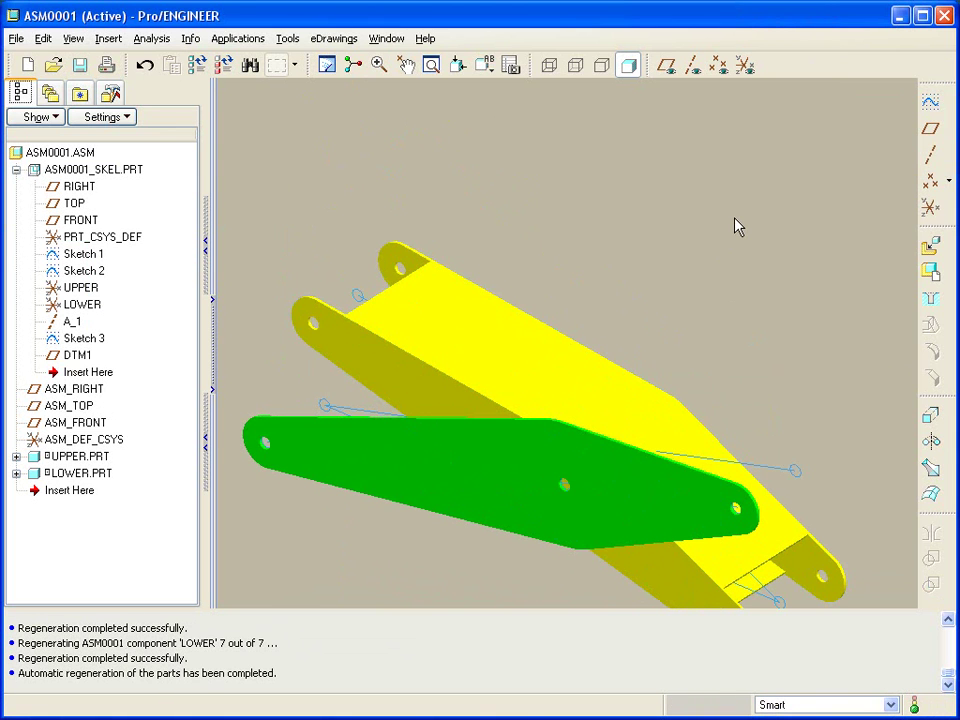
- Drag the upper link to test how the linkage moves at the new 15-degree angle
key("ctrl+d")
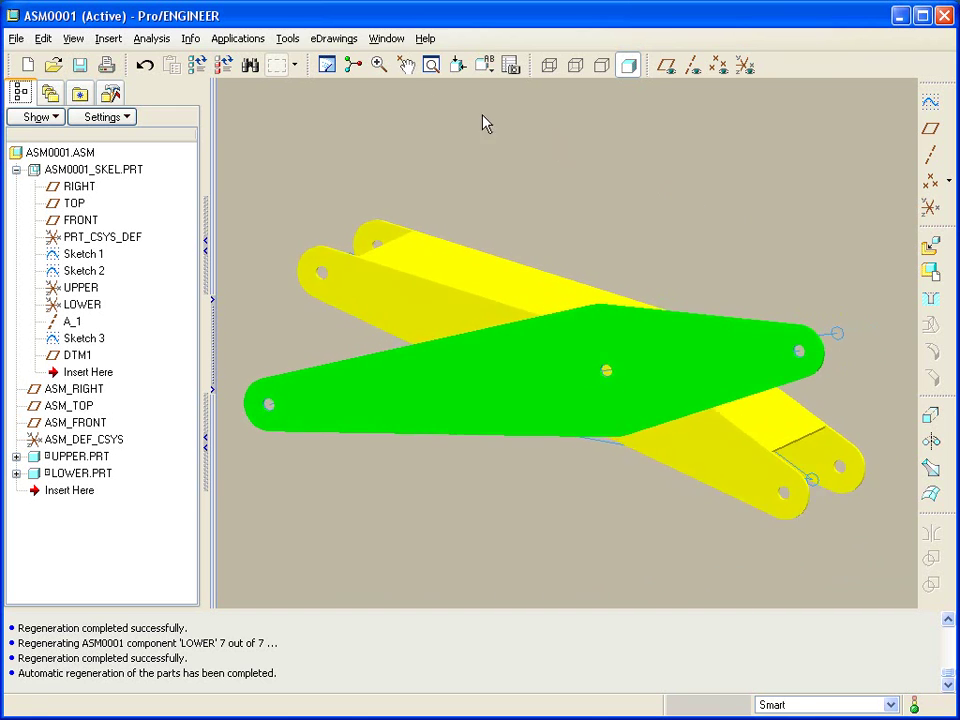
left_click(406, 66)
left_click(407, 231)
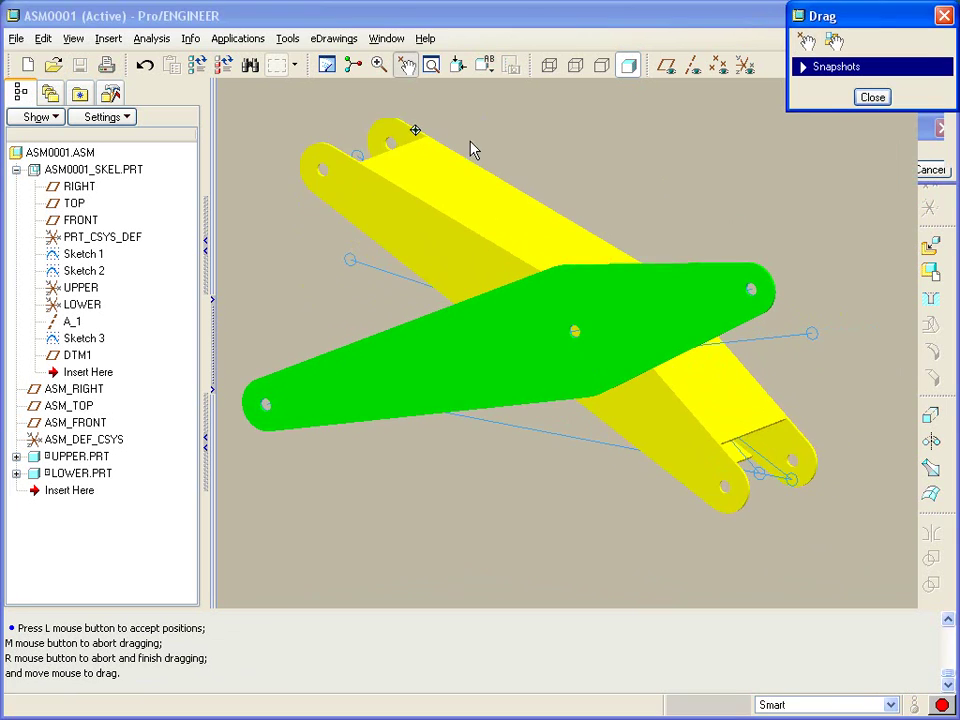
left_click(872, 97)
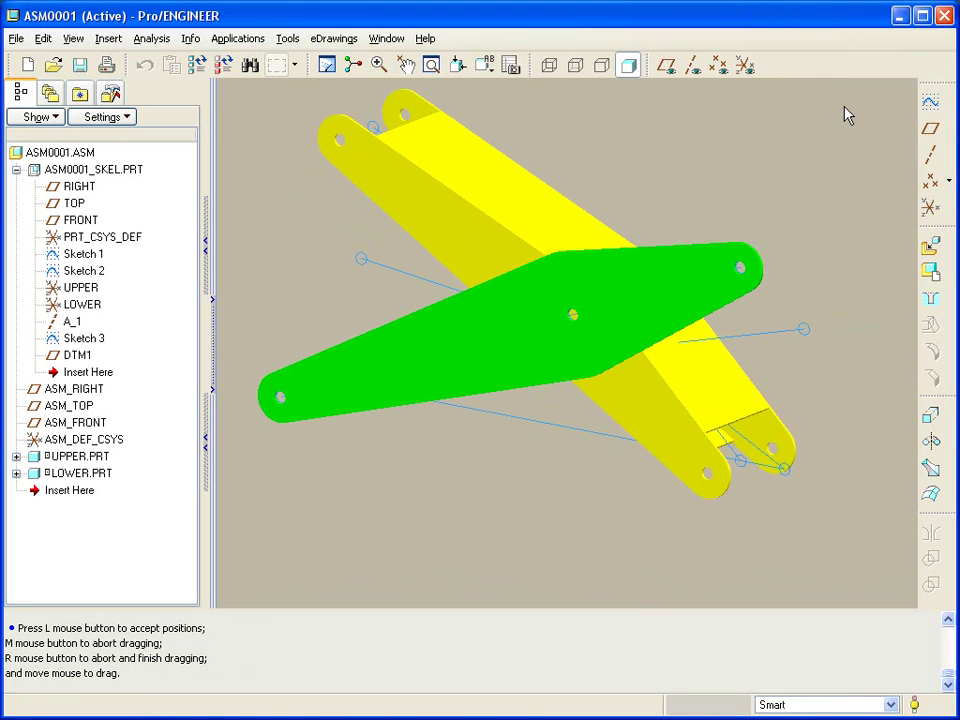